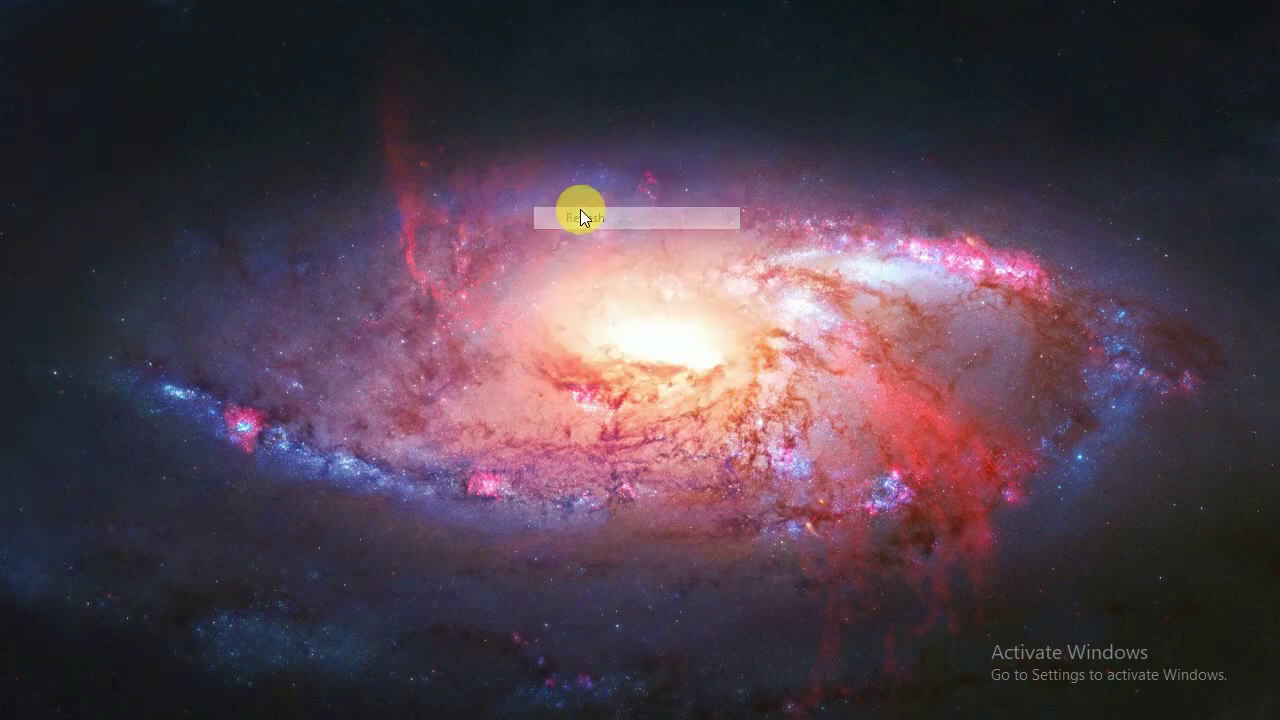
# Step: Create a new blank 8 × 12 inch portrait document at 72 pixels/cm
pyautogui.click(600, 272)
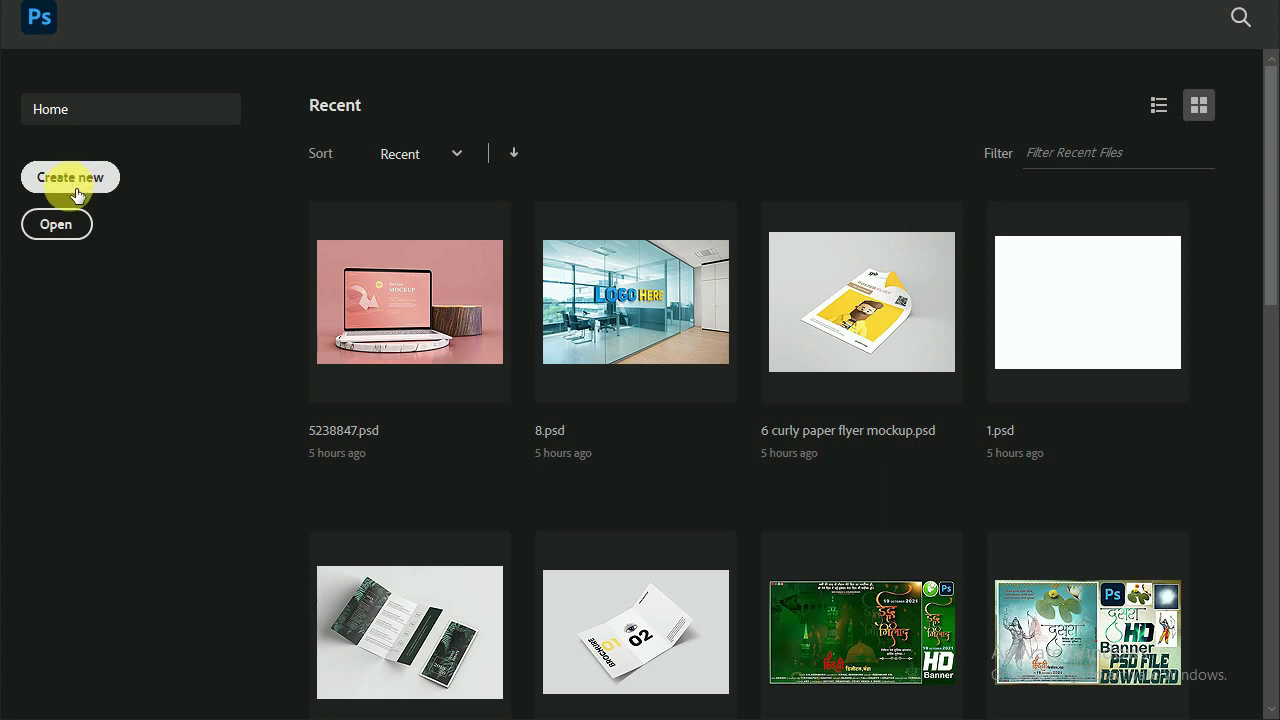
pyautogui.click(67, 198)
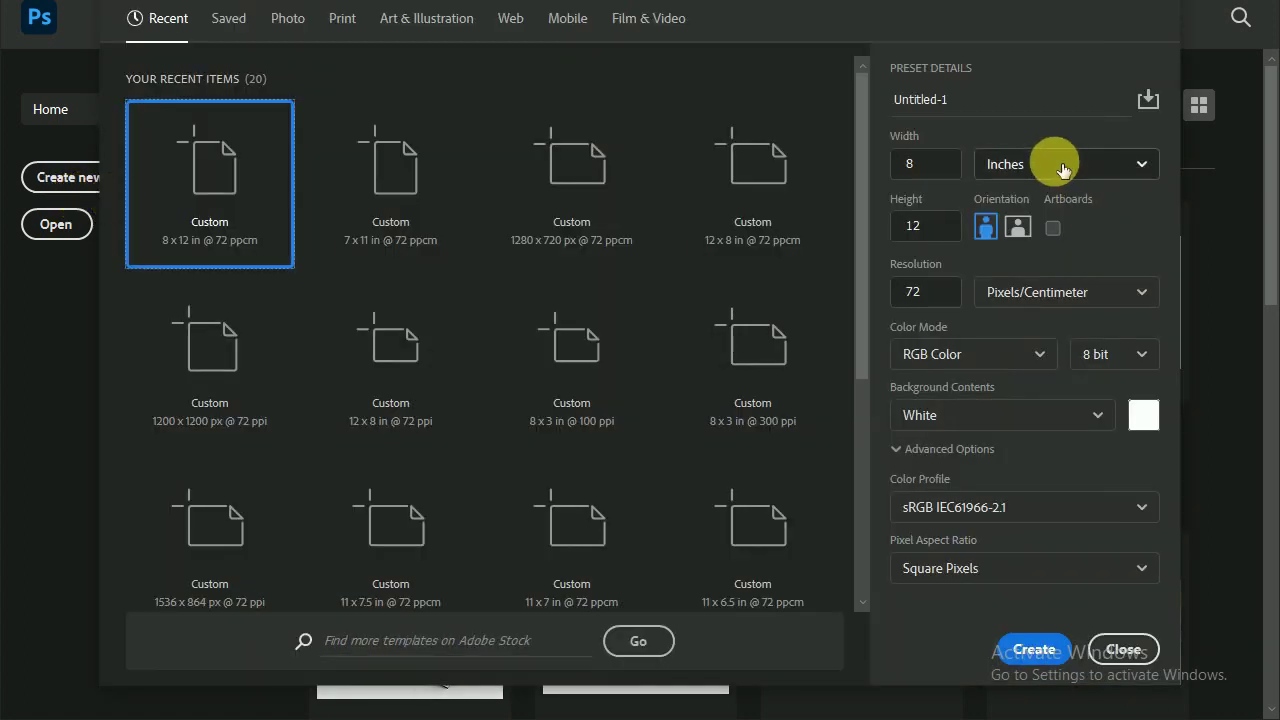
pyautogui.click(914, 296)
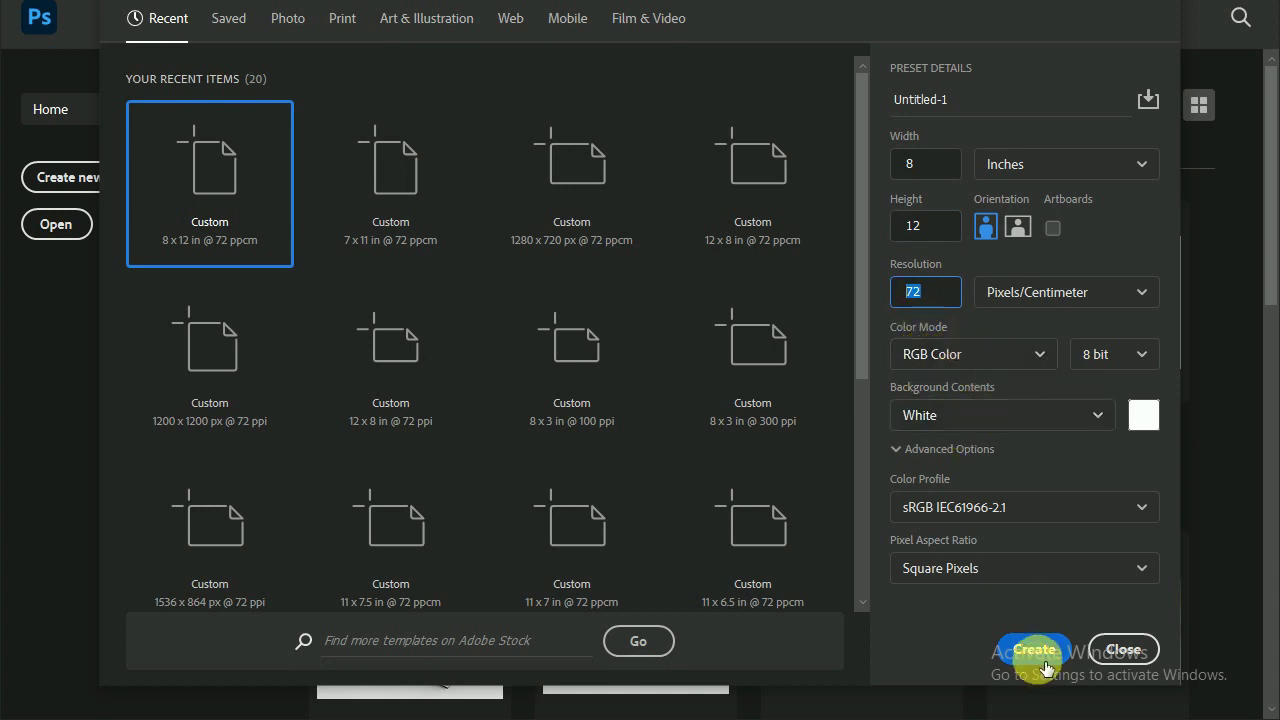
pyautogui.click(1036, 650)
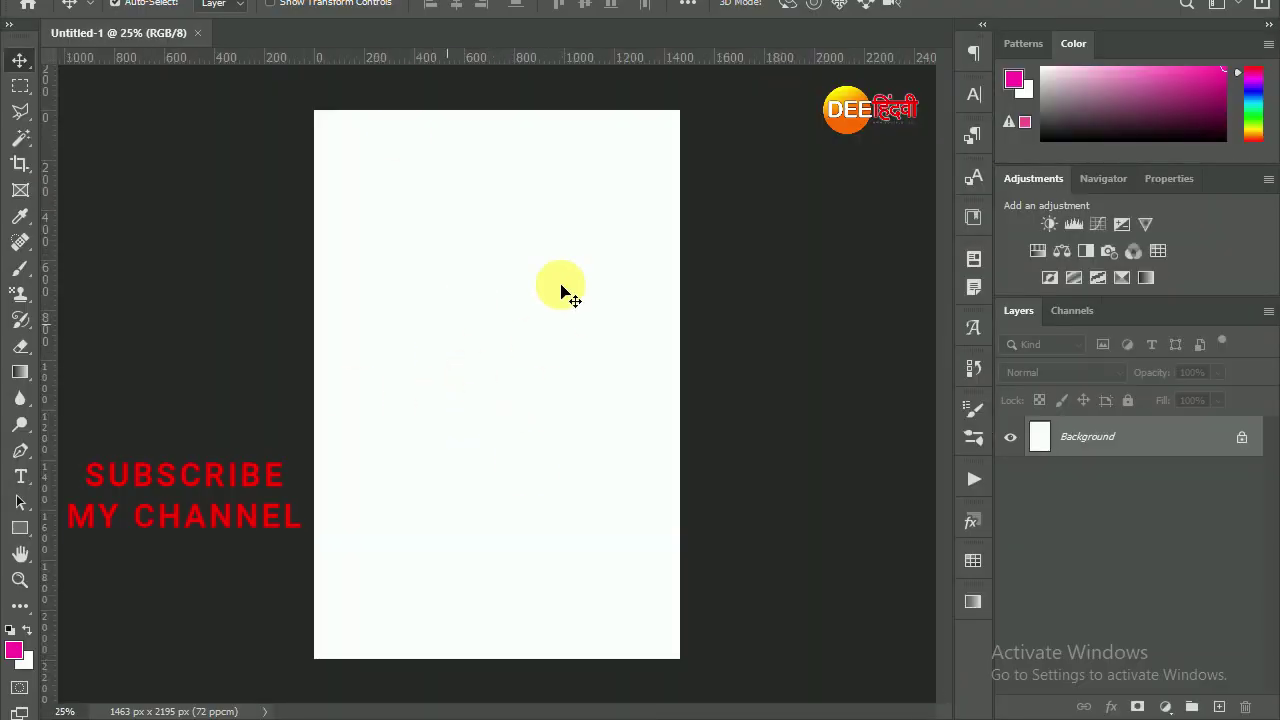
# Step: Unlock the background layer, add a Gradient Overlay, and make its left stop bright blue
pyautogui.click(1240, 438)
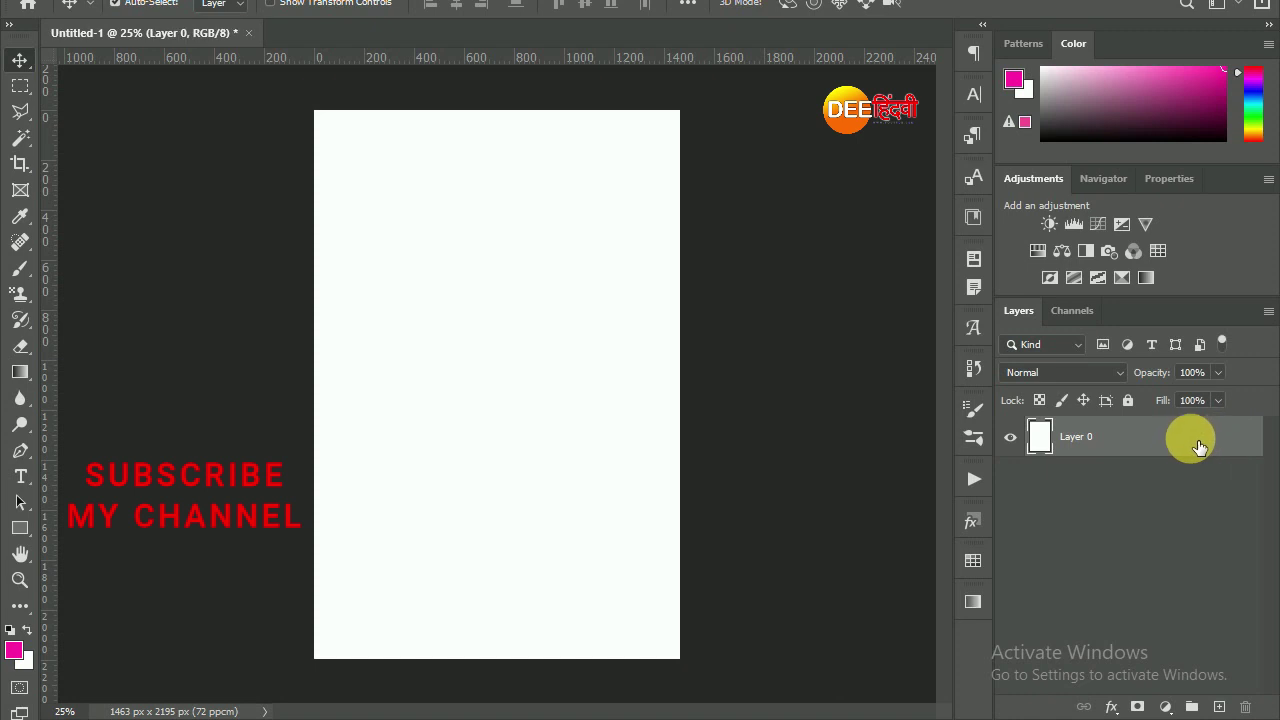
pyautogui.doubleClick(1048, 450)
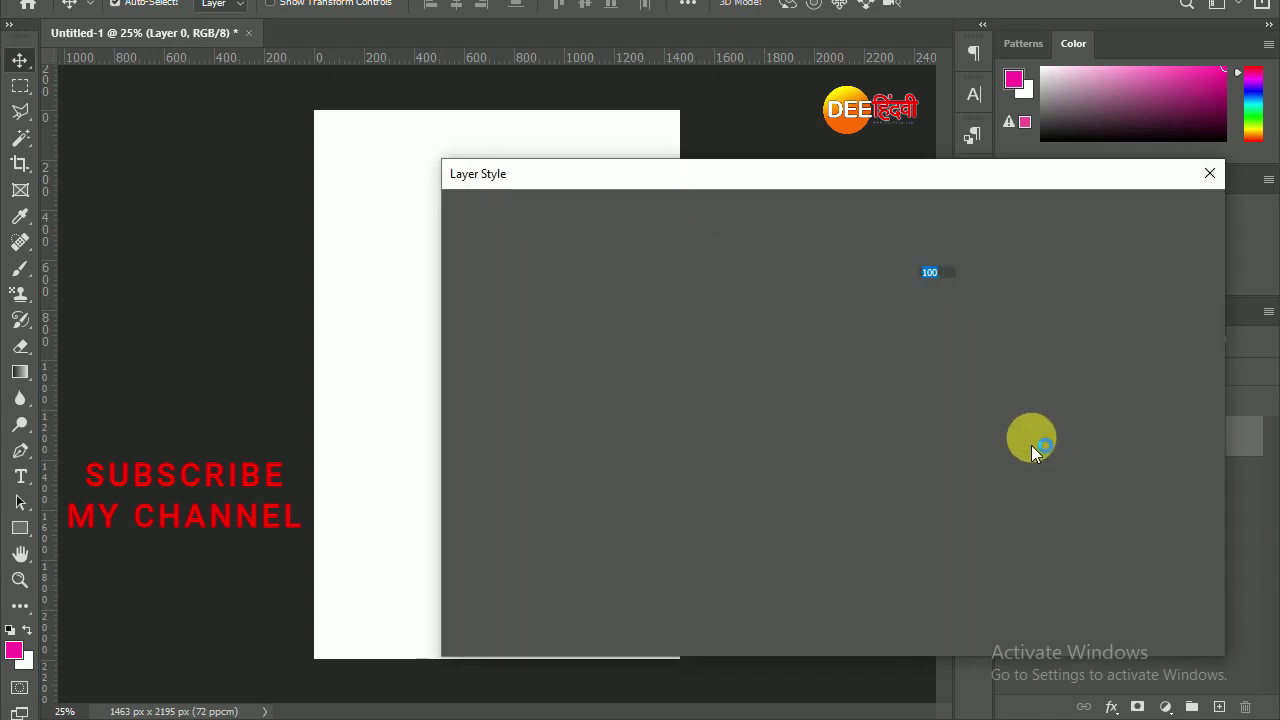
pyautogui.click(538, 475)
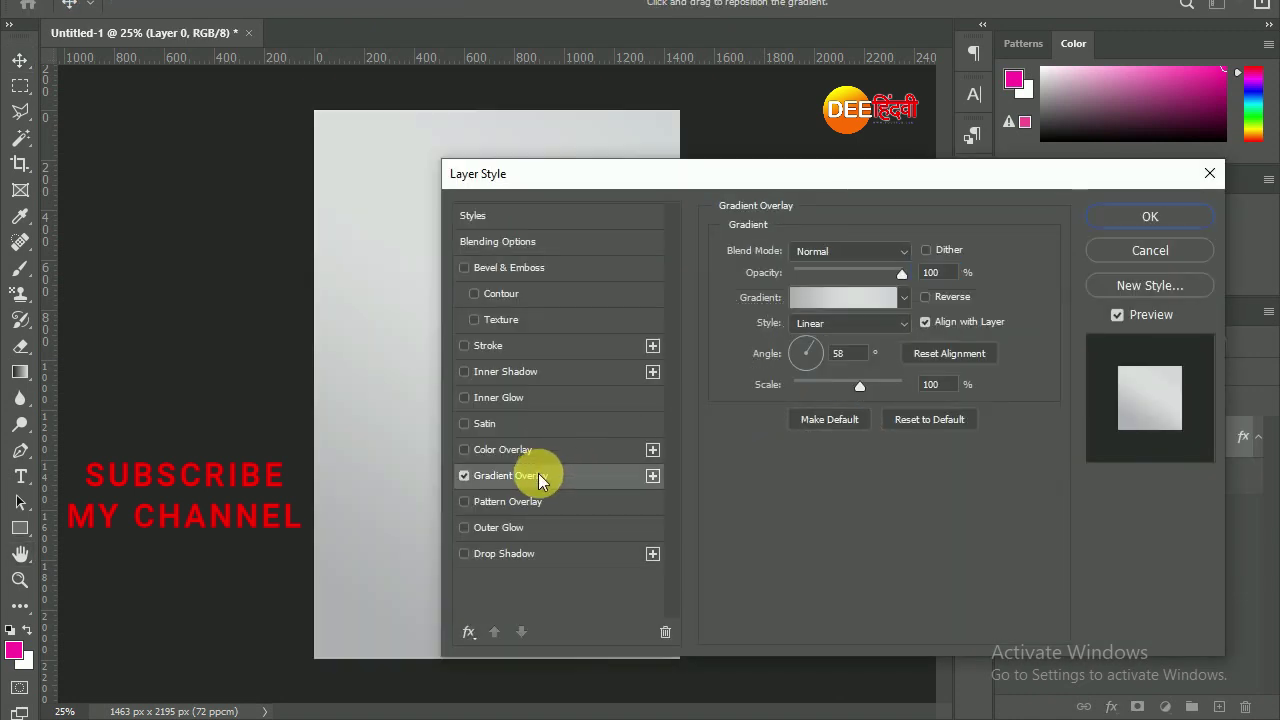
pyautogui.click(830, 306)
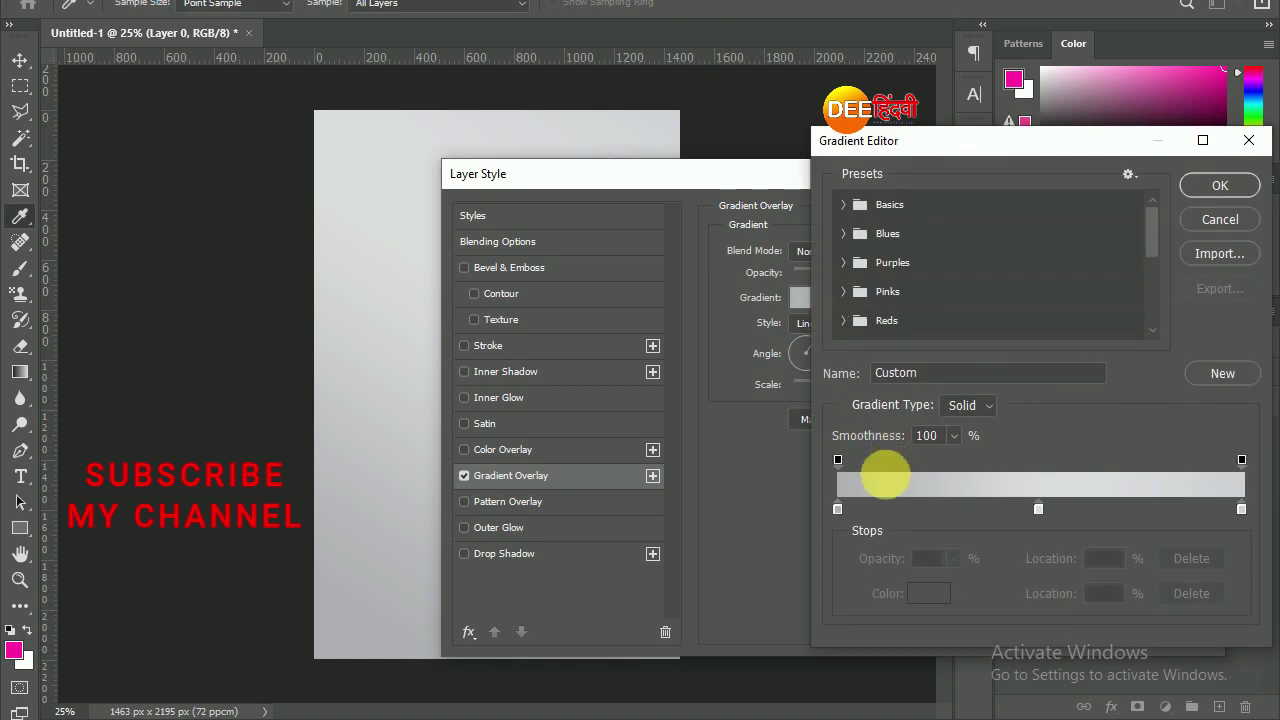
pyautogui.click(837, 509)
pyautogui.click(928, 593)
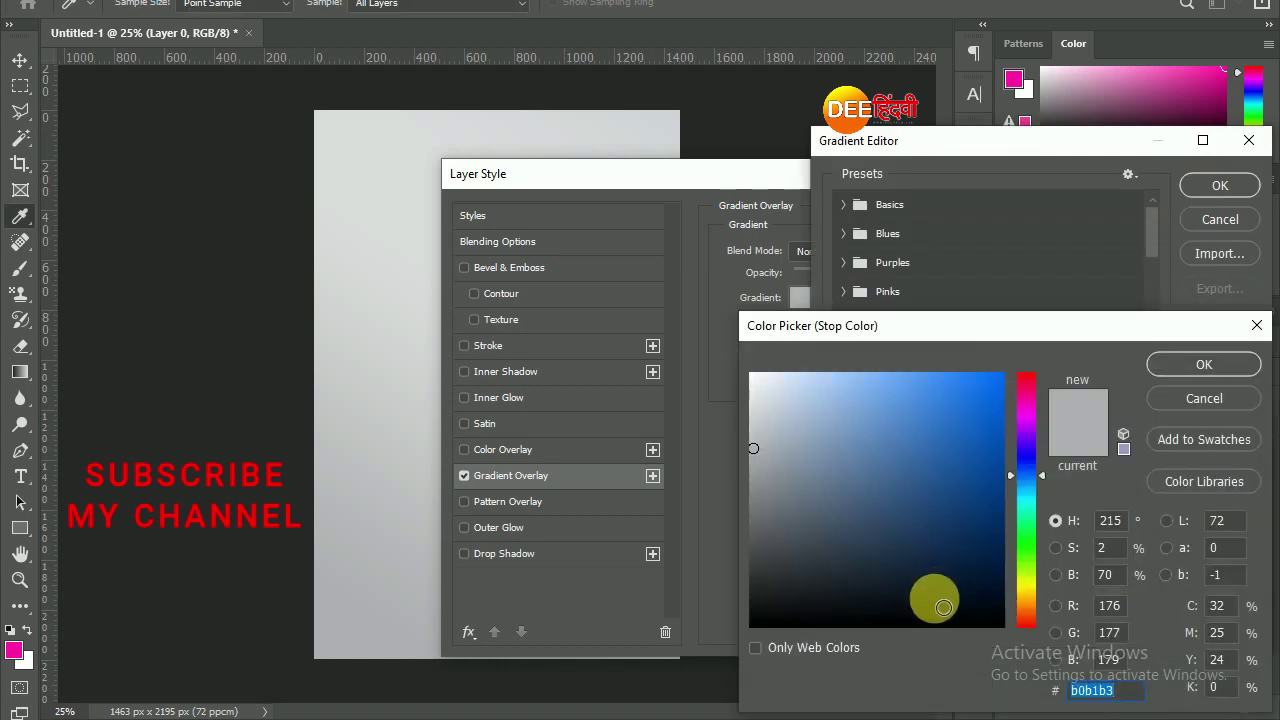
pyautogui.click(990, 395)
pyautogui.click(1204, 364)
# Step: Make the right stop blue and the middle stop red, apply the overlay, and add Layer 1
pyautogui.click(1241, 509)
pyautogui.click(940, 613)
pyautogui.click(1000, 380)
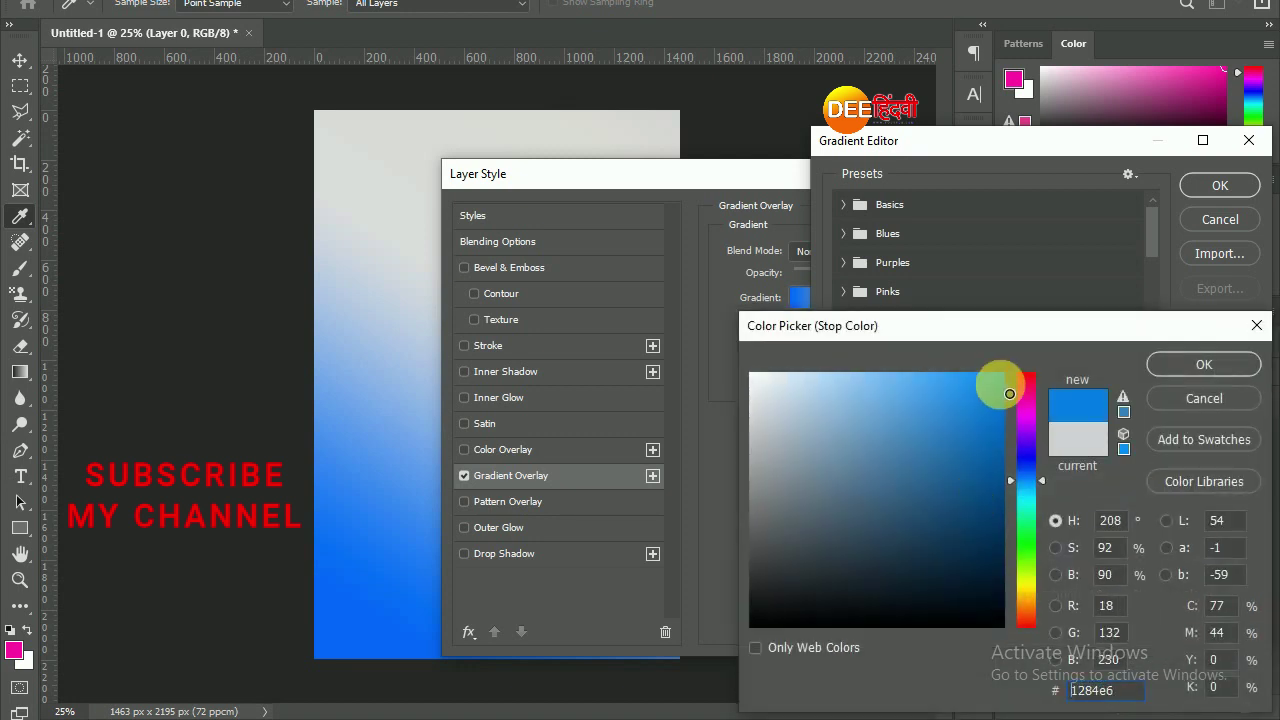
pyautogui.click(1180, 363)
pyautogui.click(1039, 509)
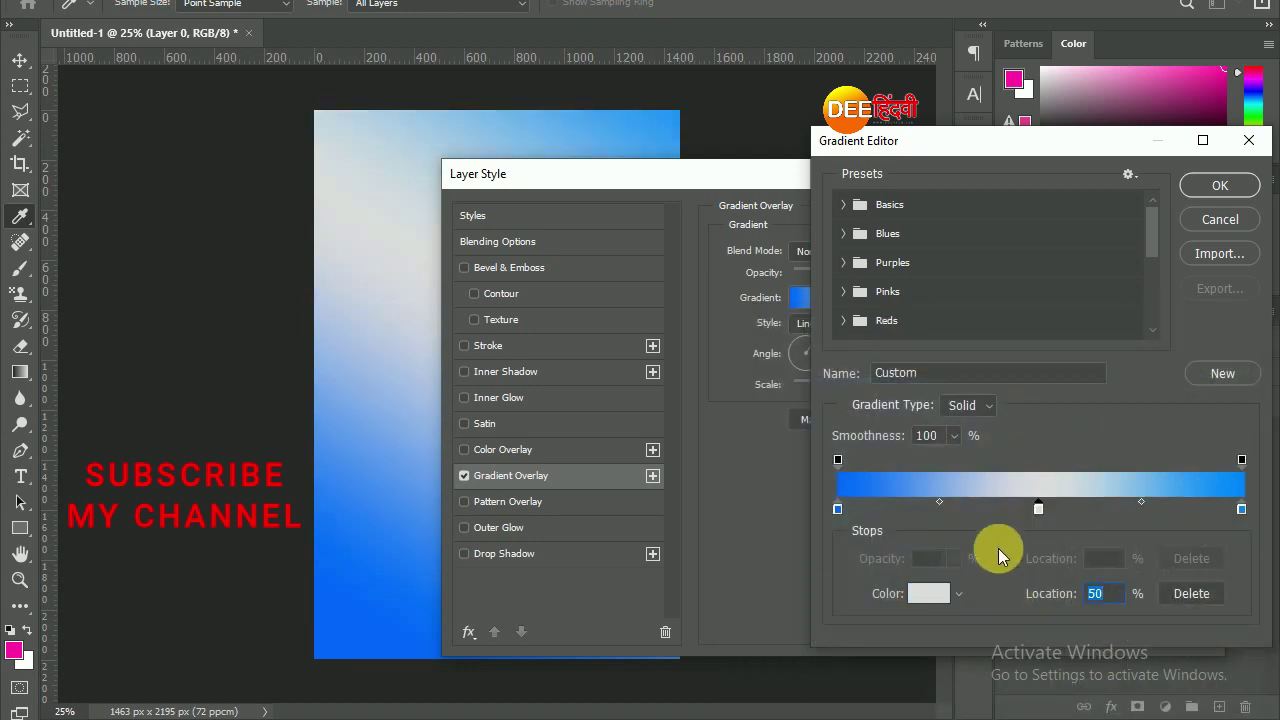
pyautogui.click(930, 596)
pyautogui.moveTo(1030, 415); pyautogui.dragTo(1034, 365)
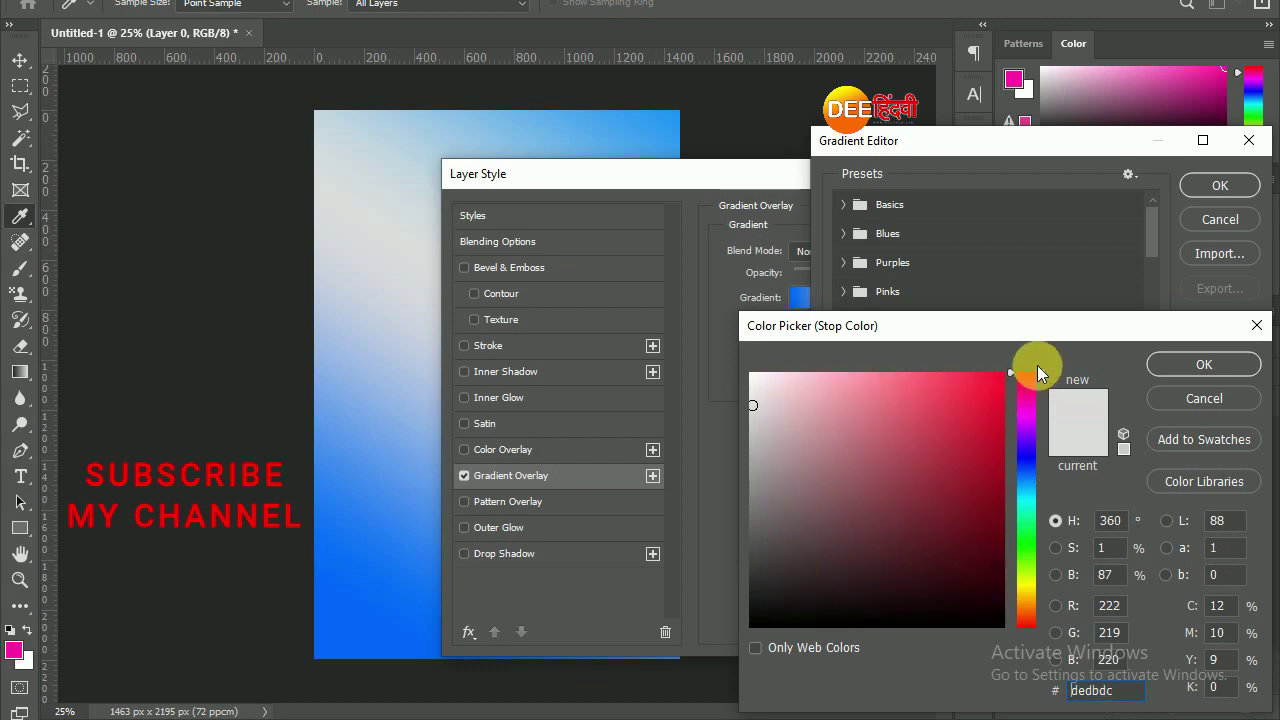
pyautogui.click(1003, 375)
pyautogui.click(1204, 364)
pyautogui.click(1210, 188)
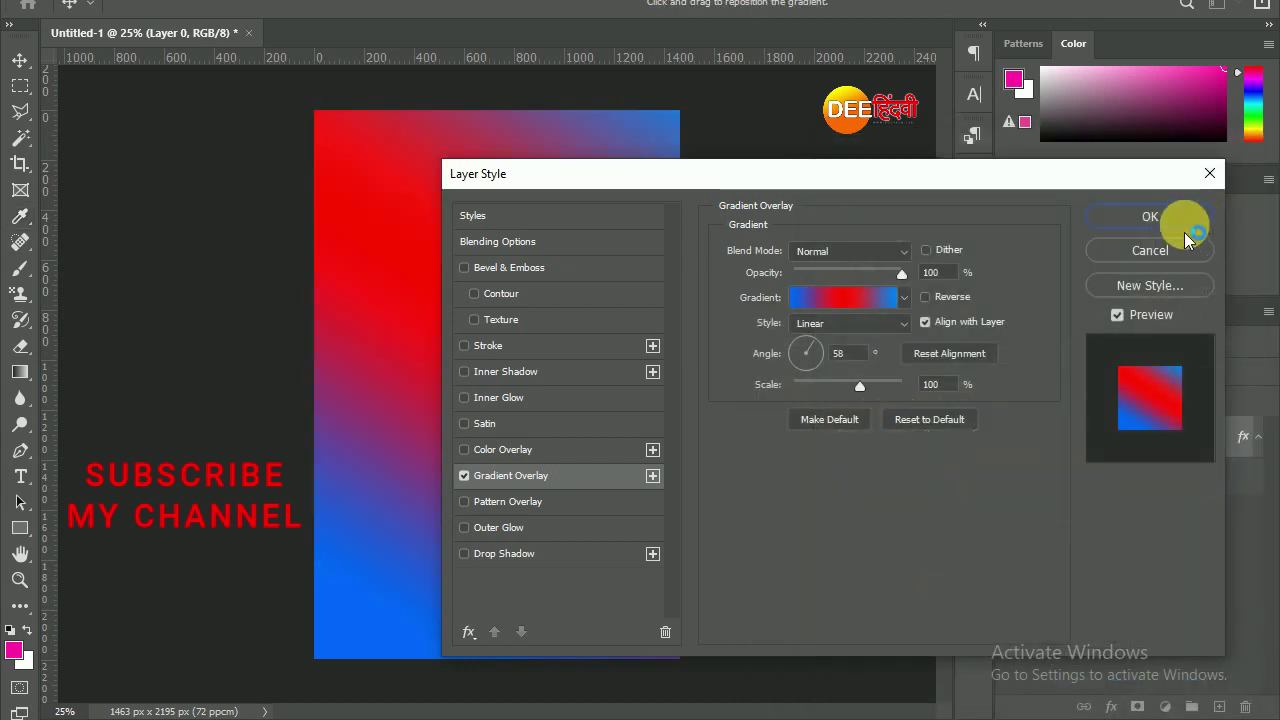
pyautogui.click(1165, 220)
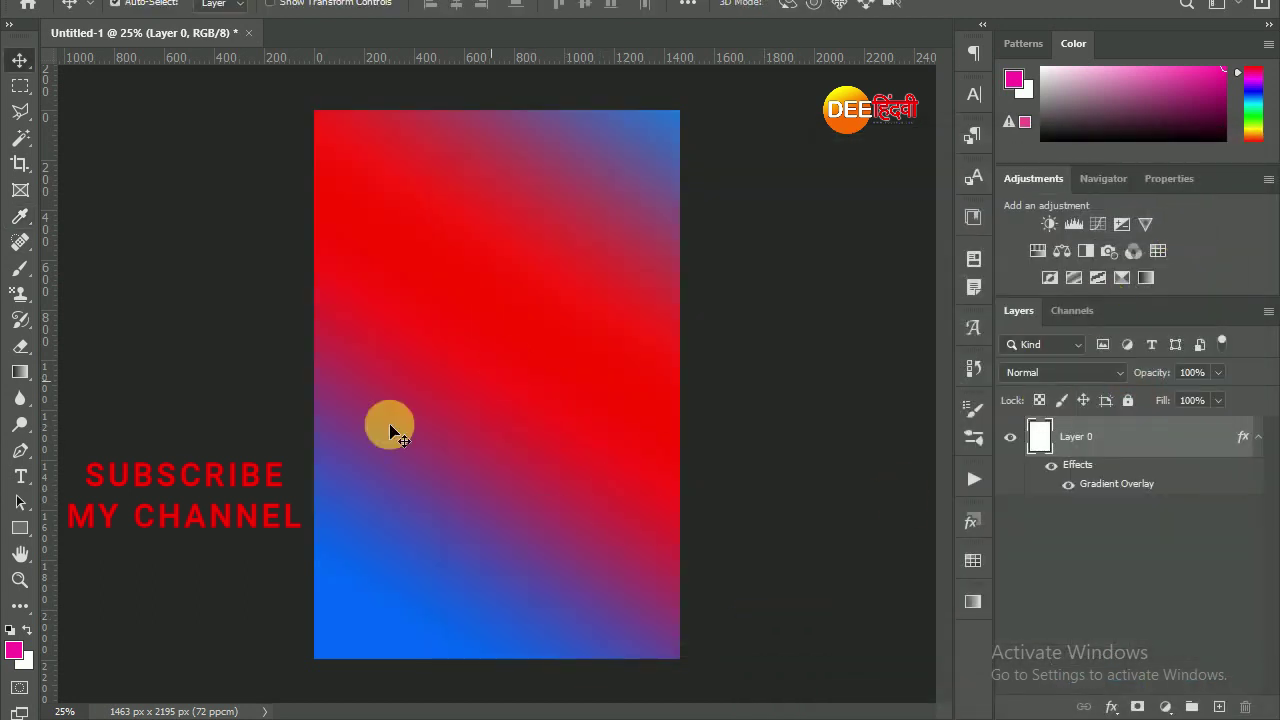
pyautogui.click(1219, 706)
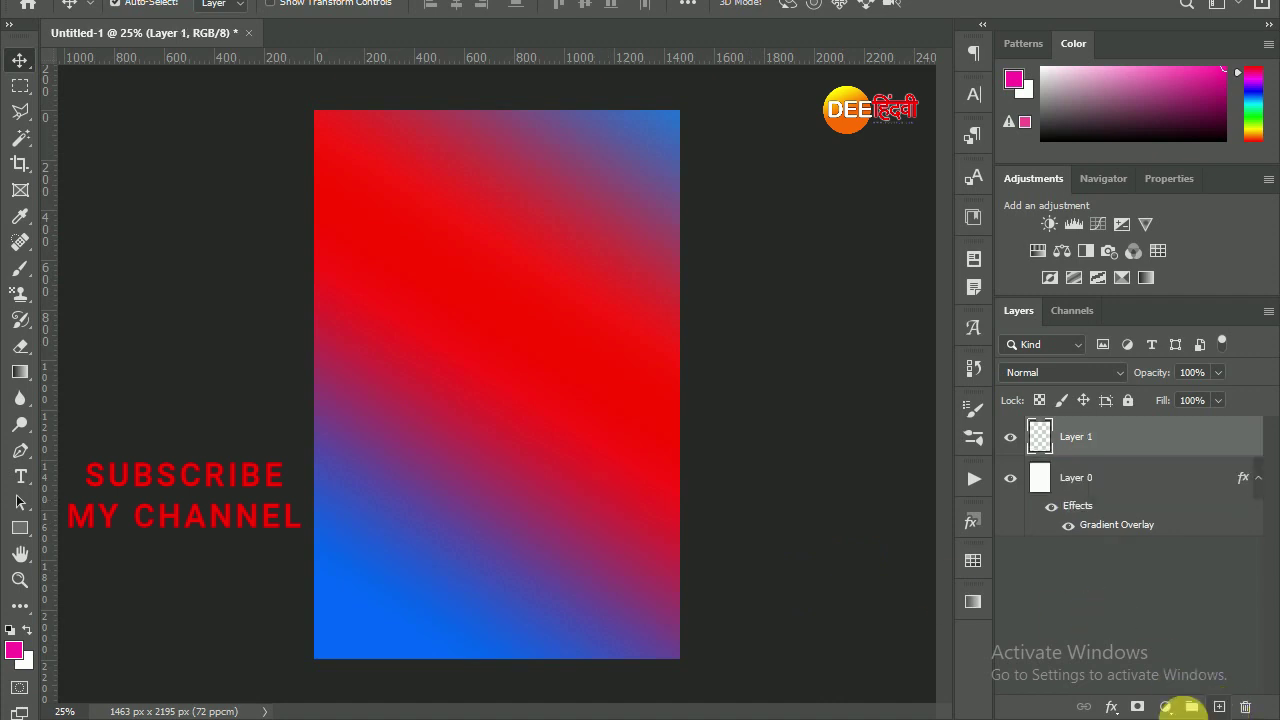
# Step: Select the Brush Tool and import the watercolor washes .ABR brush set from Downloads
pyautogui.rightClick(29, 263)
pyautogui.click(87, 269)
pyautogui.click(140, 5)
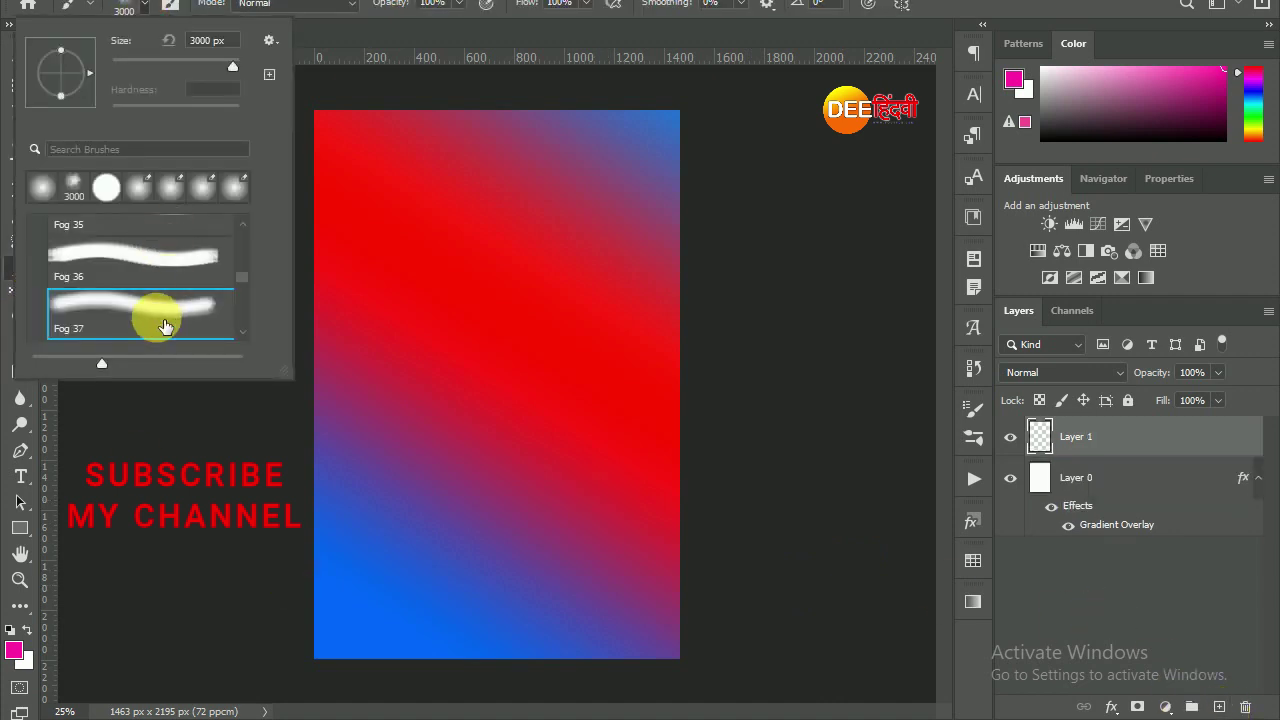
pyautogui.scroll(-1, 247, 300)
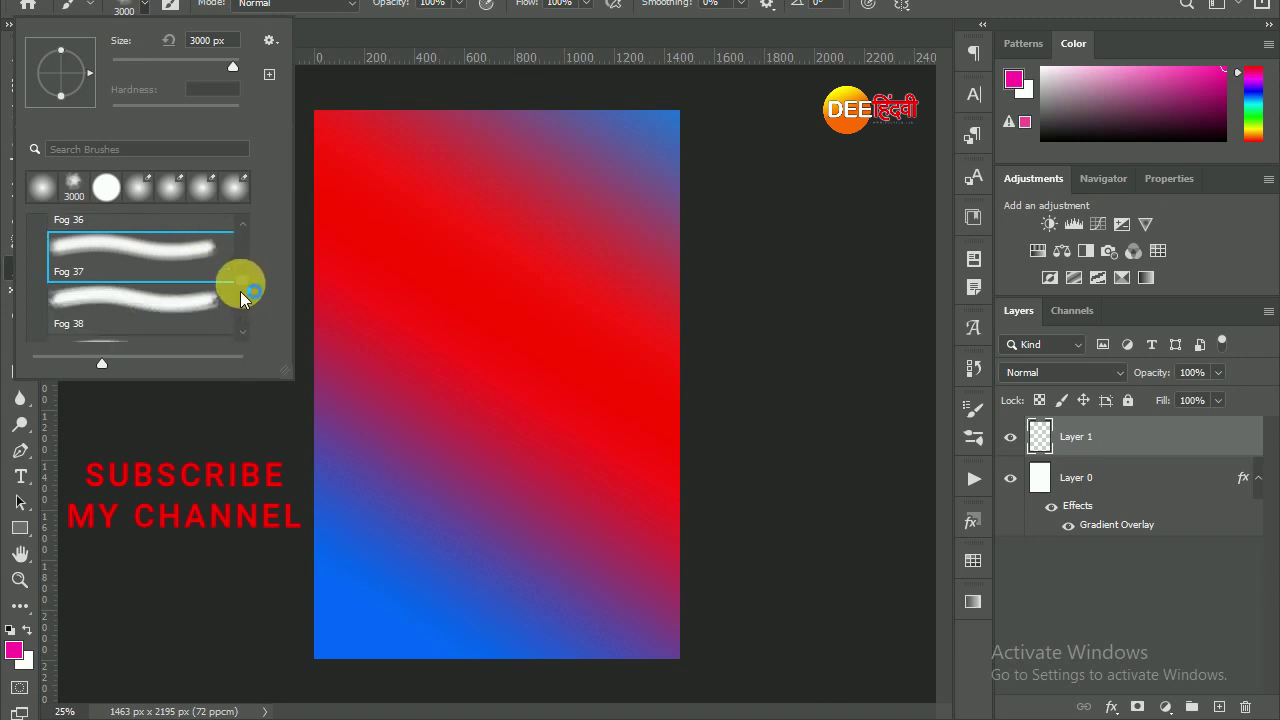
pyautogui.scroll(5, 243, 280)
pyautogui.scroll(-1, 240, 335)
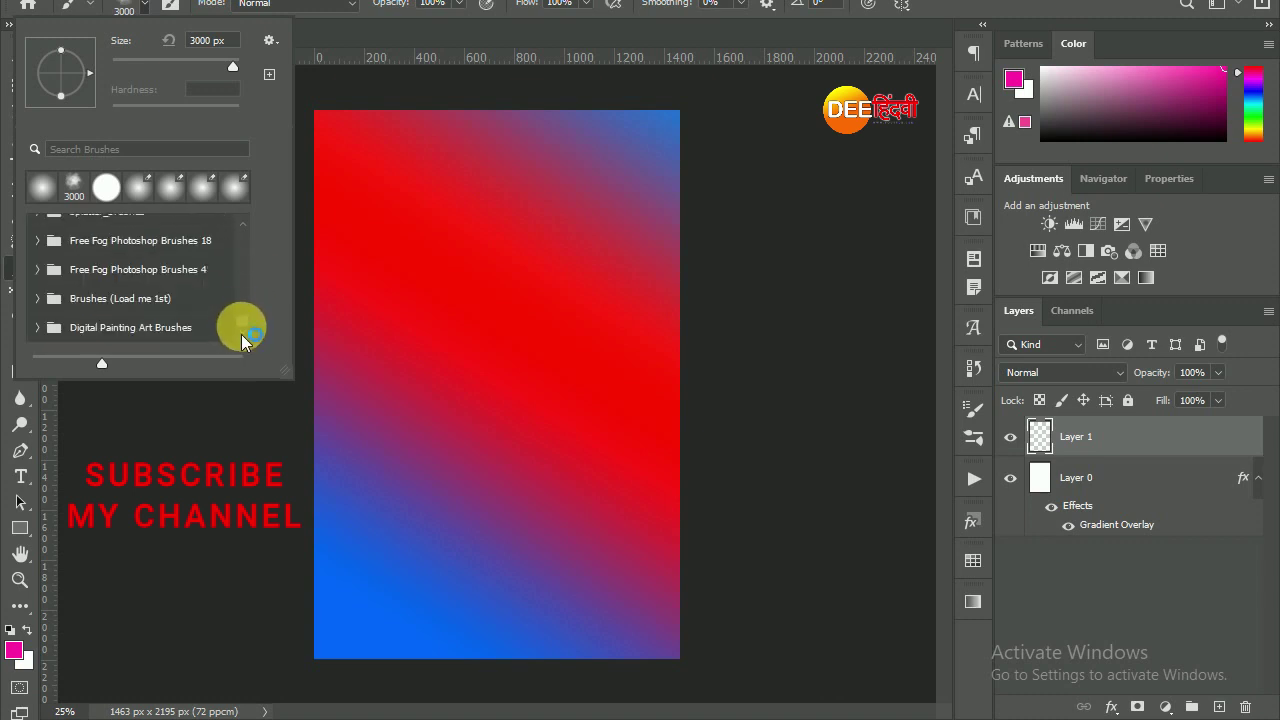
pyautogui.click(268, 42)
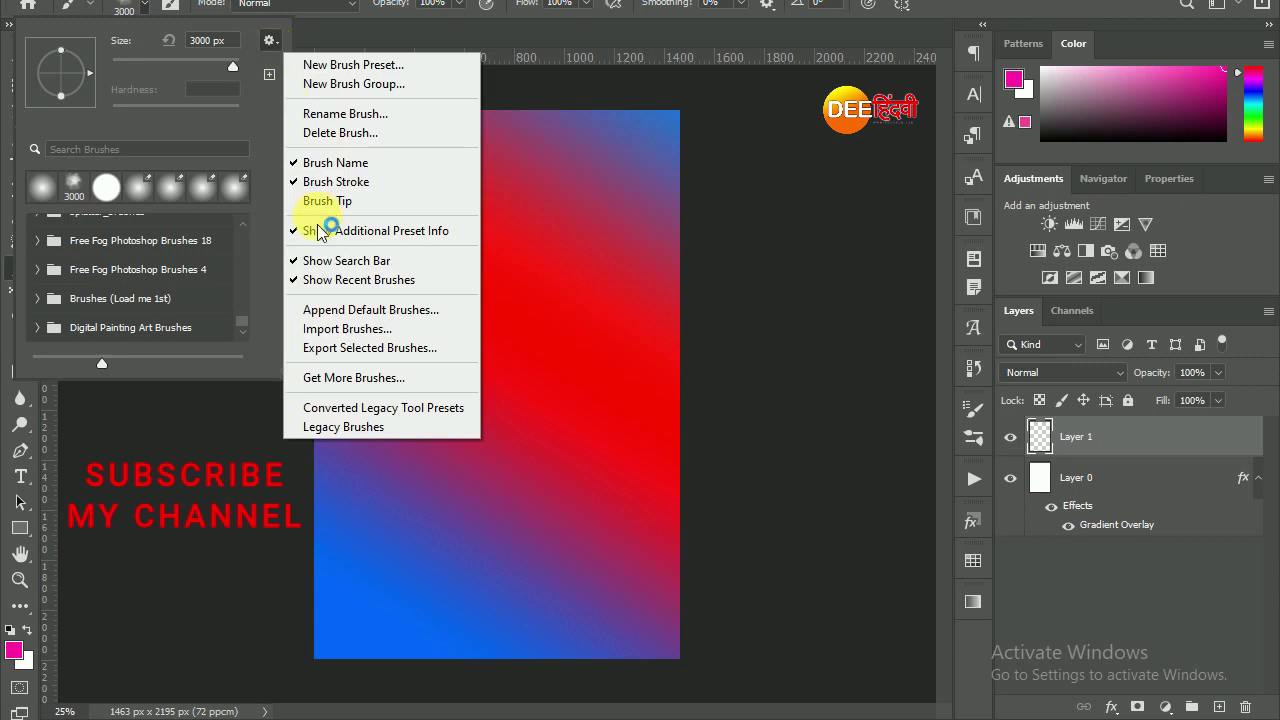
pyautogui.click(355, 327)
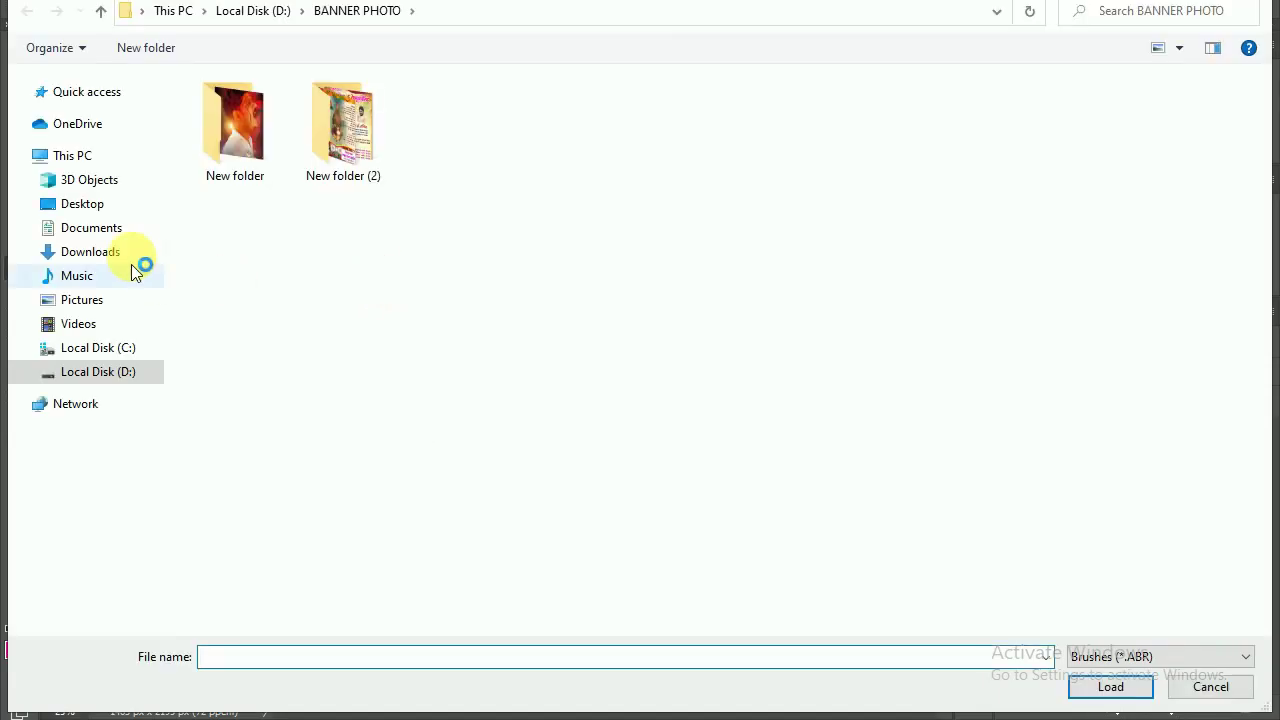
pyautogui.click(124, 256)
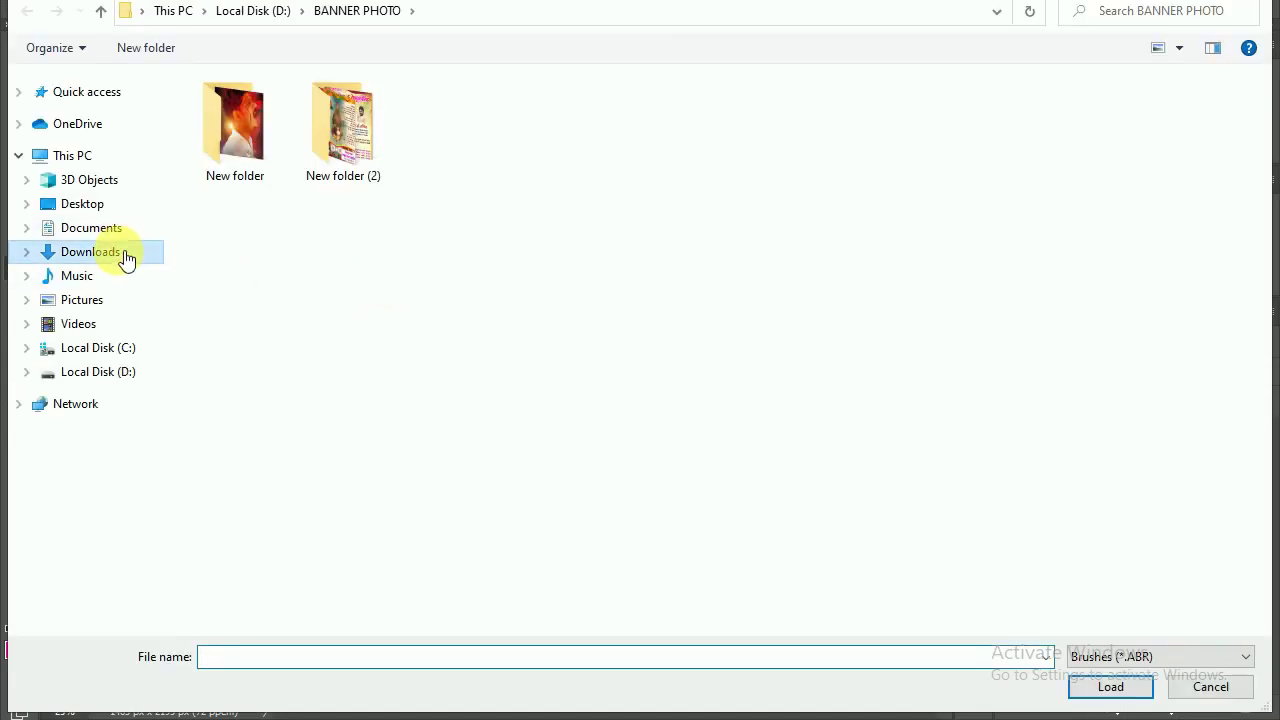
pyautogui.doubleClick(229, 213)
pyautogui.click(233, 210)
pyautogui.click(1110, 686)
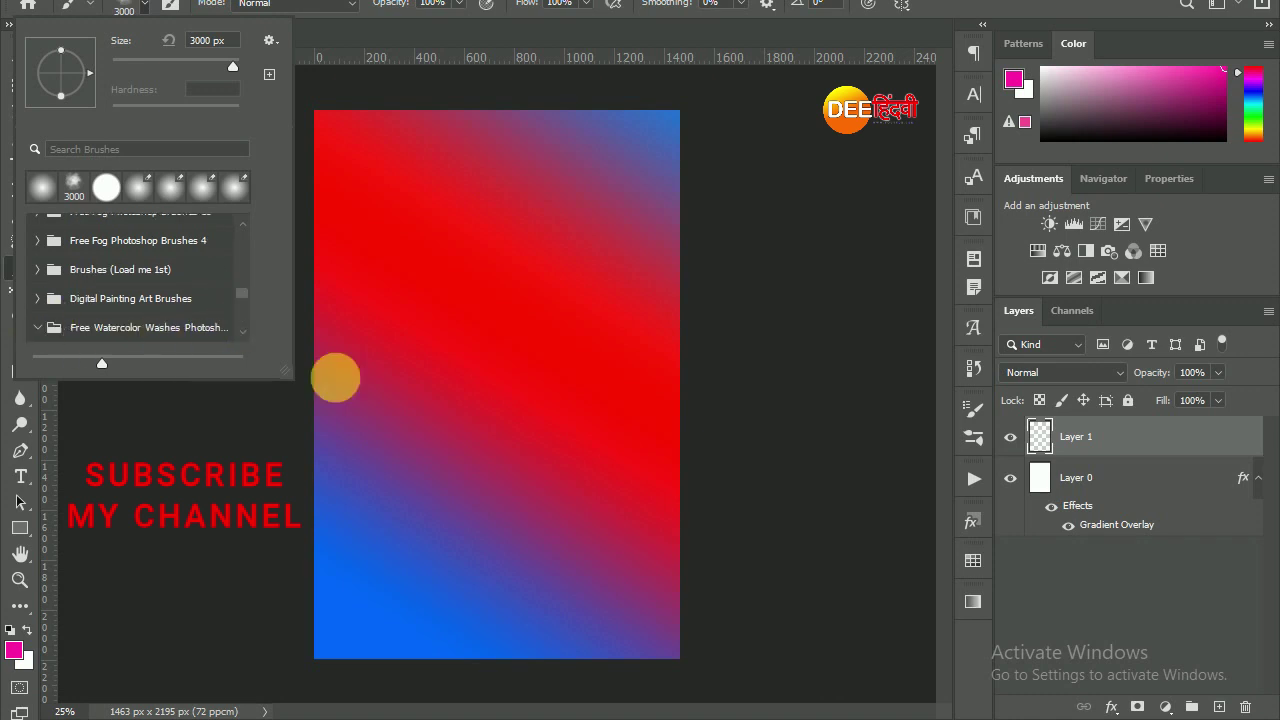
# Step: Try watercolor wash brushes one through five, settling on a Free Watercolor Washes tip
pyautogui.click(185, 327)
pyautogui.scroll(-1, 194, 314)
pyautogui.click(195, 318)
pyautogui.scroll(-1, 166, 309)
pyautogui.click(160, 320)
pyautogui.scroll(-1, 166, 314)
pyautogui.click(166, 314)
pyautogui.scroll(-1, 143, 314)
pyautogui.click(143, 314)
pyautogui.click(12, 645)
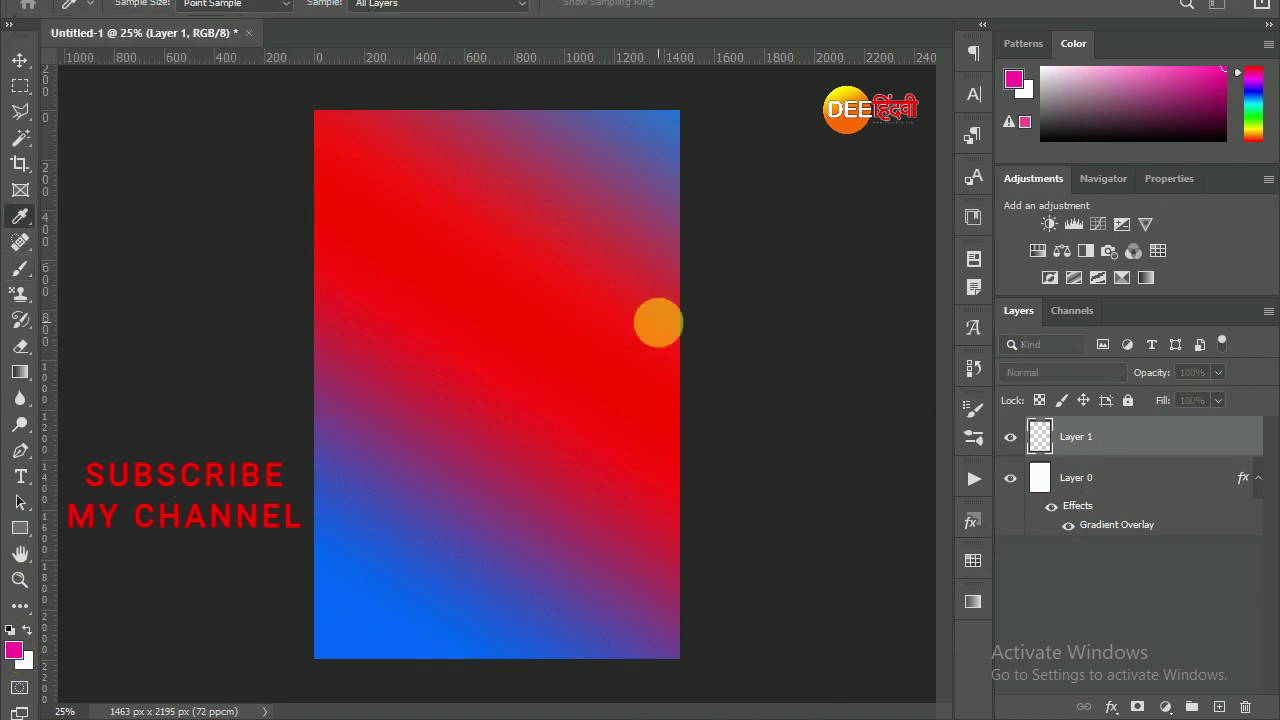
# Step: Set a muted grey-teal foreground colour, shrink the brush, and stamp one watercolor wash
pyautogui.click(1026, 491)
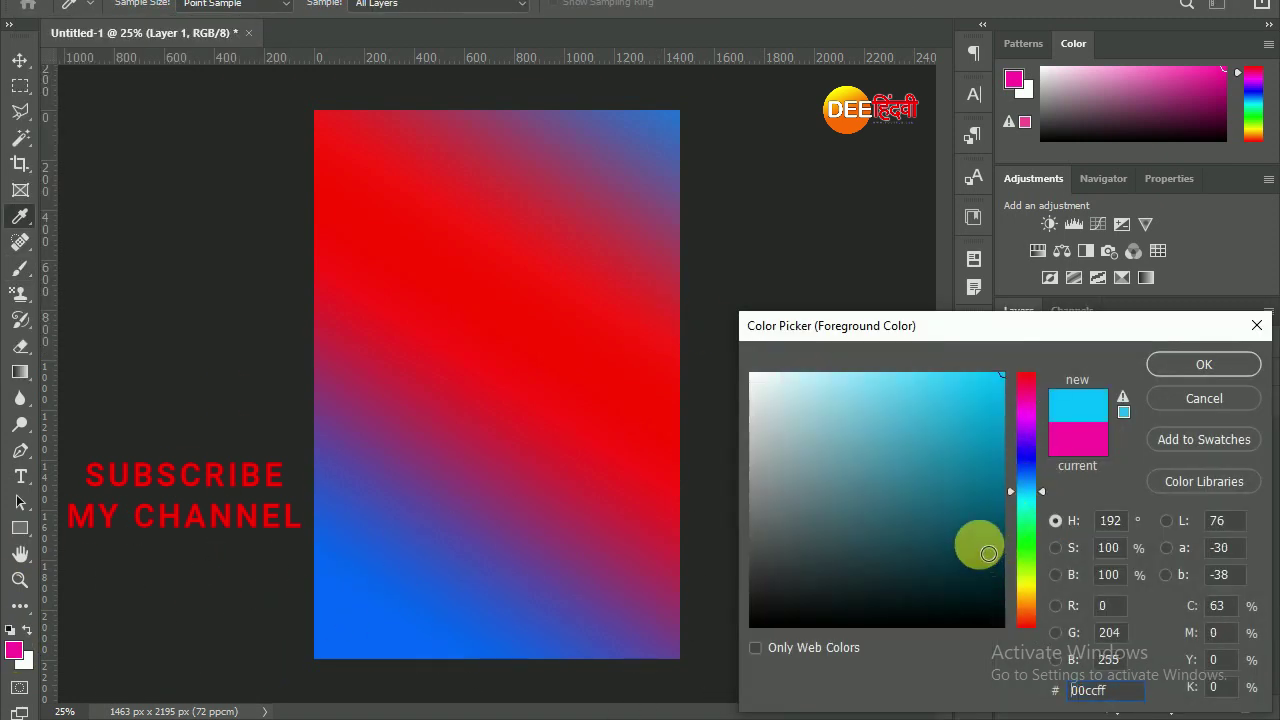
pyautogui.click(818, 530)
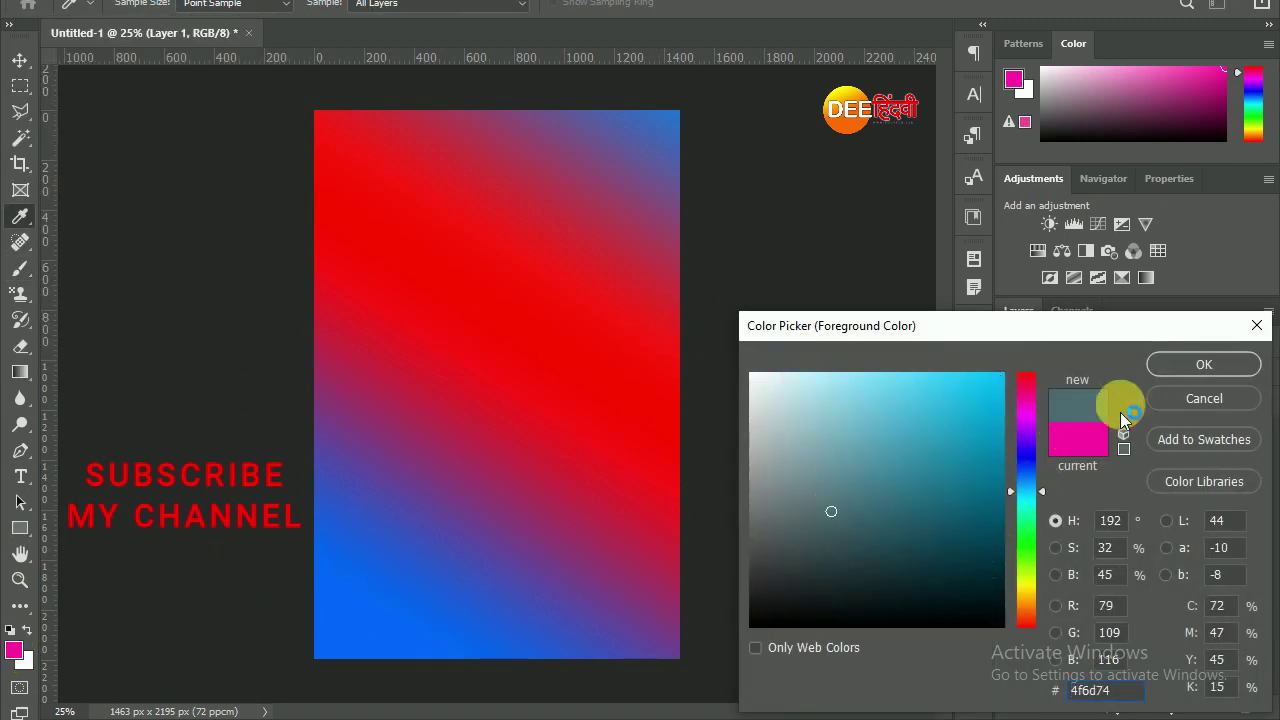
pyautogui.press('Return')
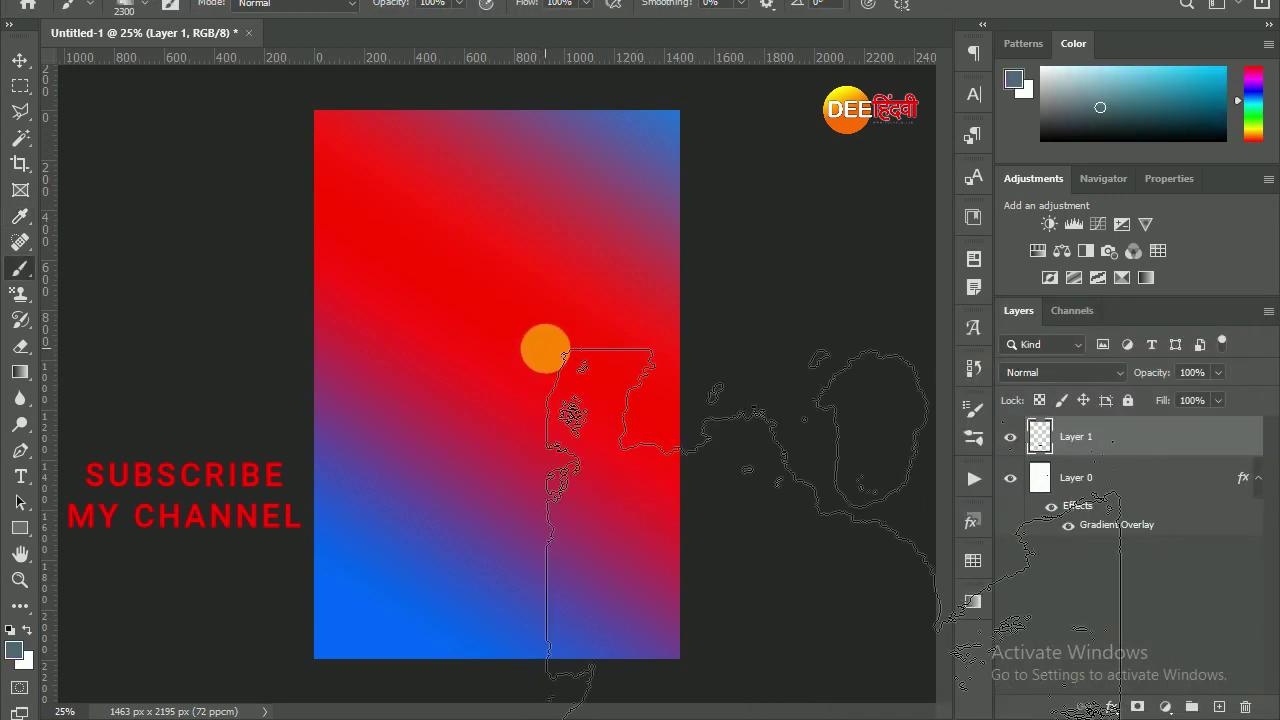
pyautogui.press('[')
pyautogui.press('[')
pyautogui.press('[')
pyautogui.click(490, 366)
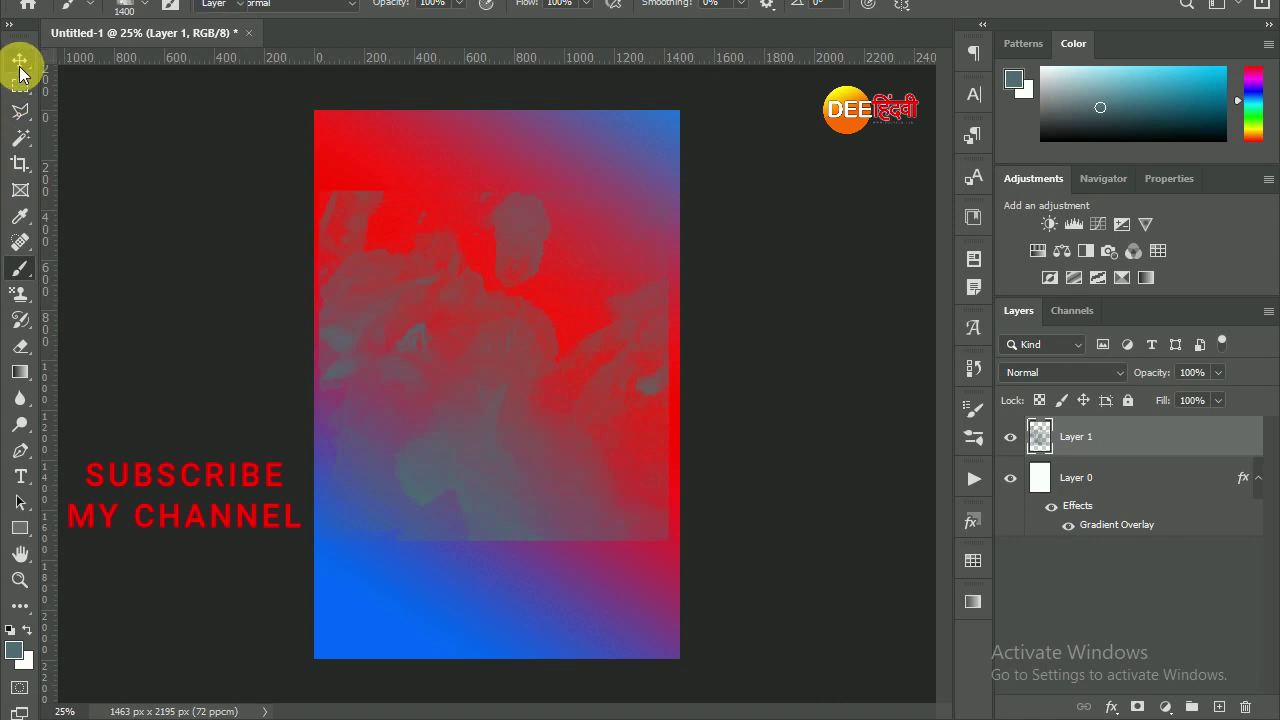
# Step: Check Layer 0's layer style, then select the watercolour layer and nudge it slightly
pyautogui.click(20, 62)
pyautogui.rightClick(1120, 478)
pyautogui.click(915, 415)
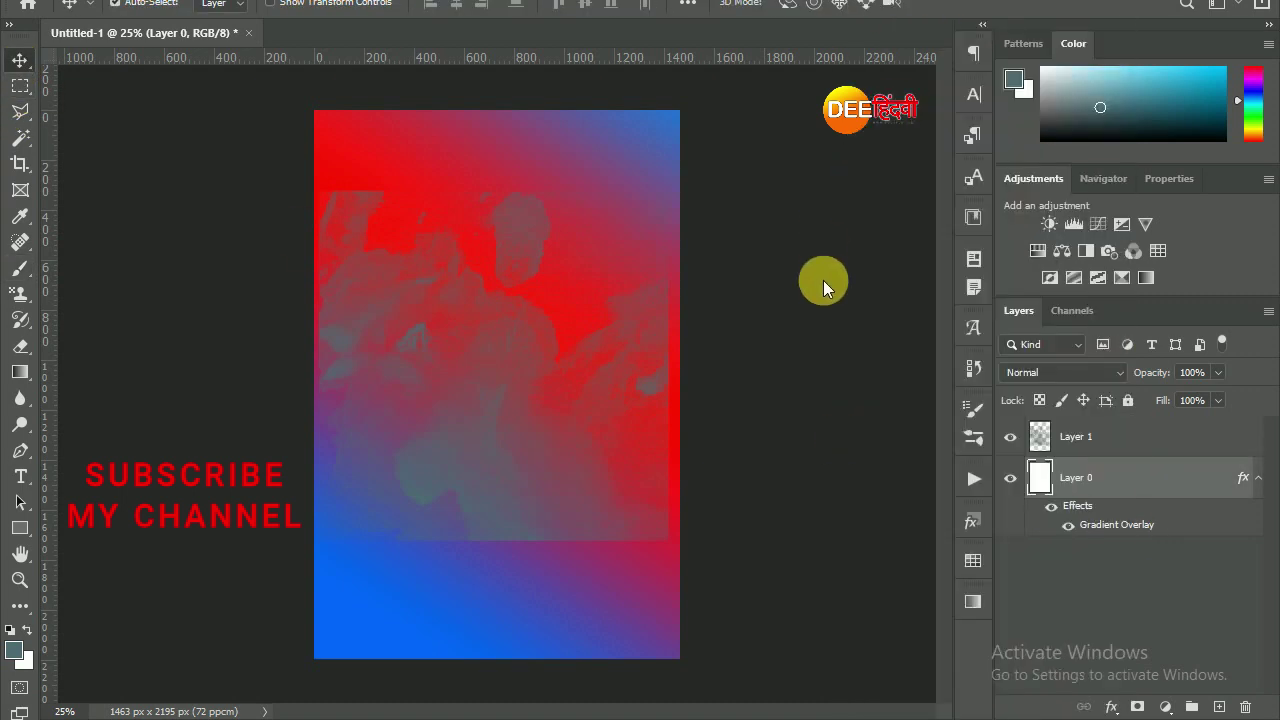
pyautogui.click(464, 476)
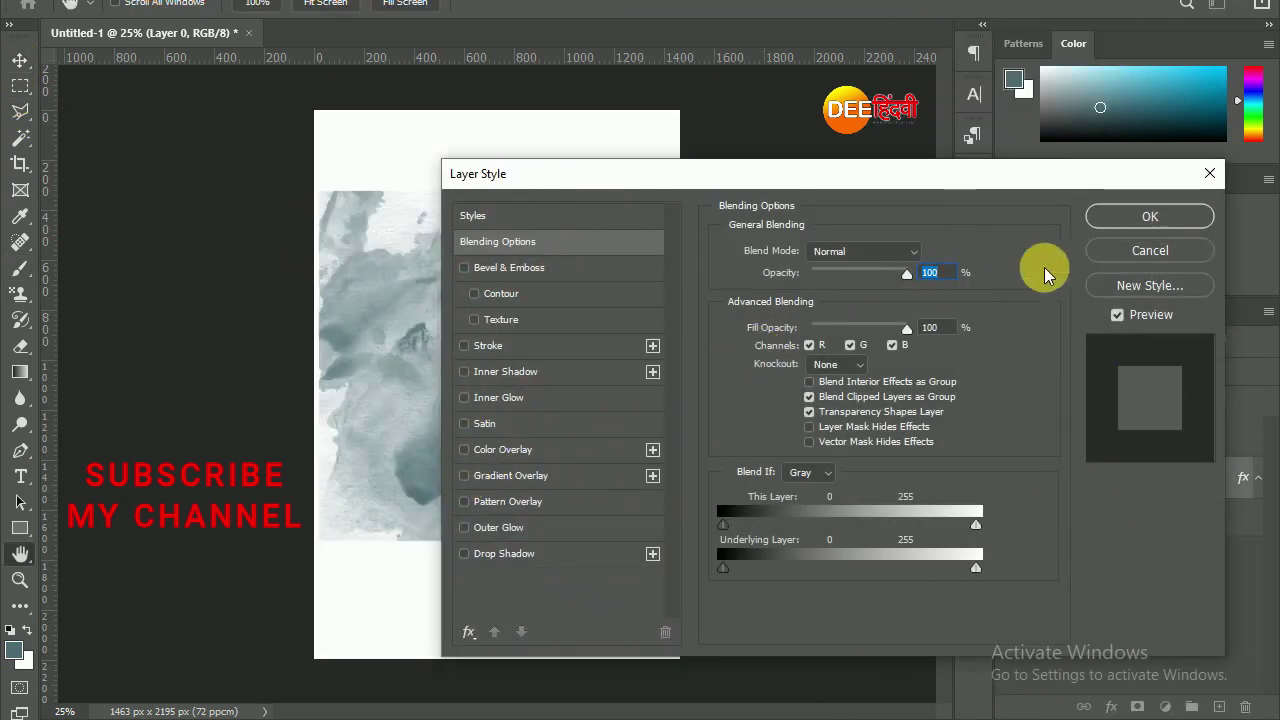
pyautogui.press('Return')
pyautogui.click(1135, 440)
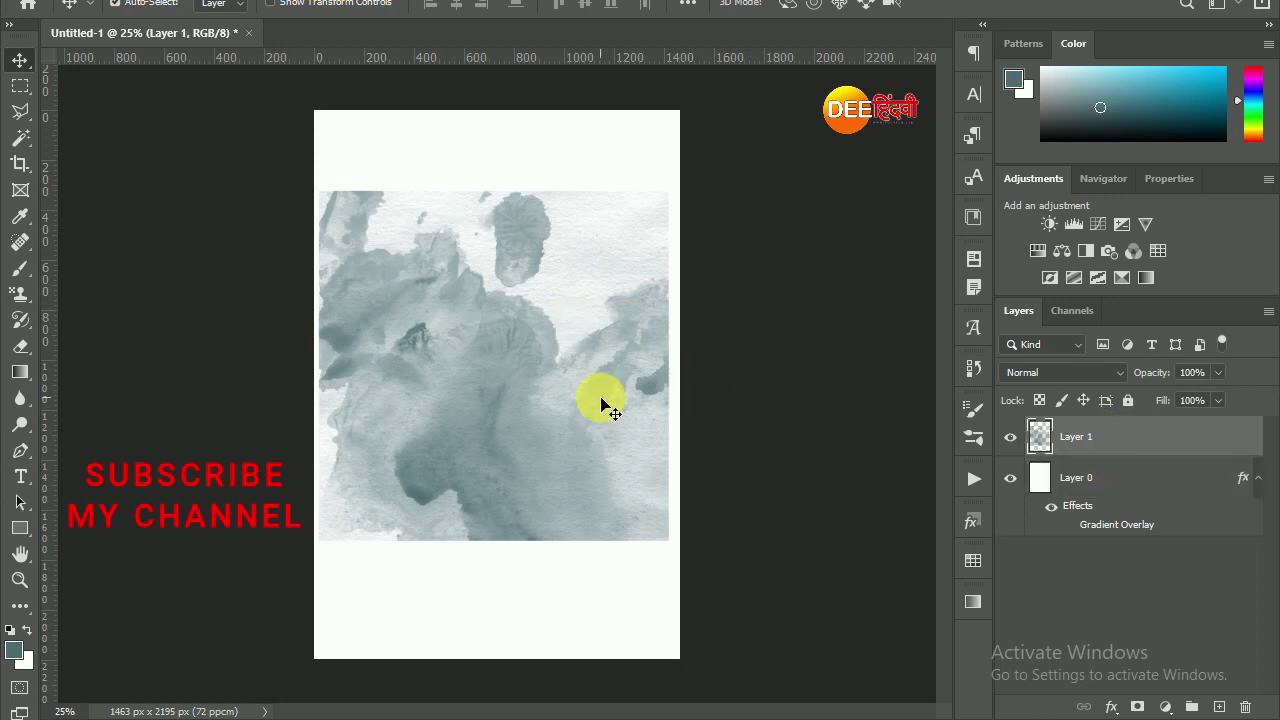
pyautogui.moveTo(601, 404); pyautogui.dragTo(613, 412)
# Step: Stretch the watercolour texture to the page's top, bottom and left edges, then add Layer 2
pyautogui.hotkey('ctrl', 't')
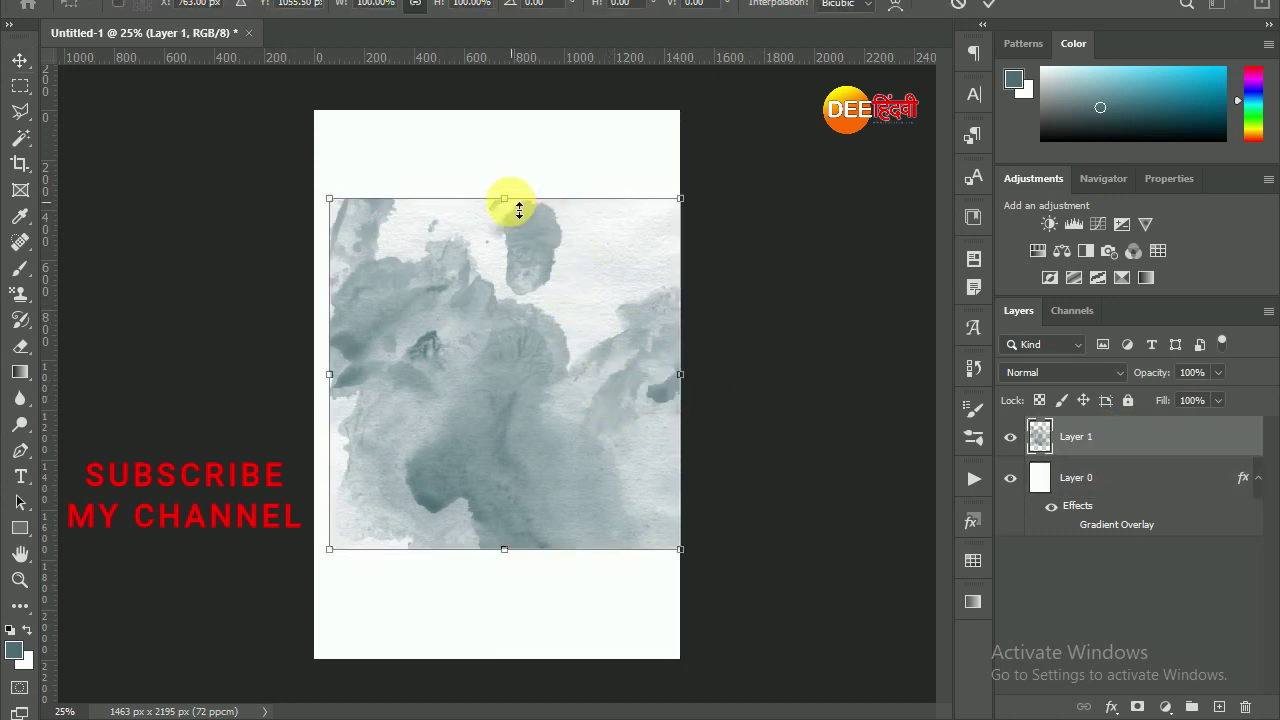
pyautogui.moveTo(504, 199); pyautogui.dragTo(504, 111)
pyautogui.moveTo(504, 548); pyautogui.dragTo(505, 659)
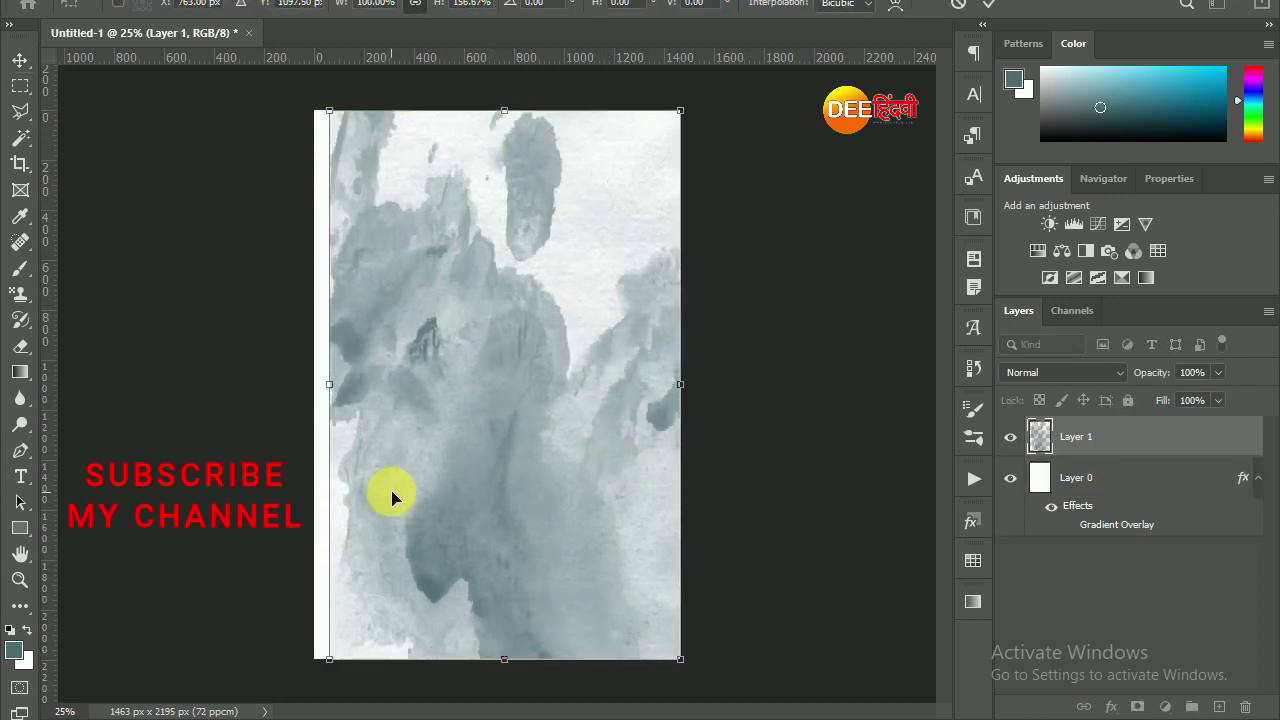
pyautogui.moveTo(336, 387); pyautogui.dragTo(315, 387)
pyautogui.press('Return')
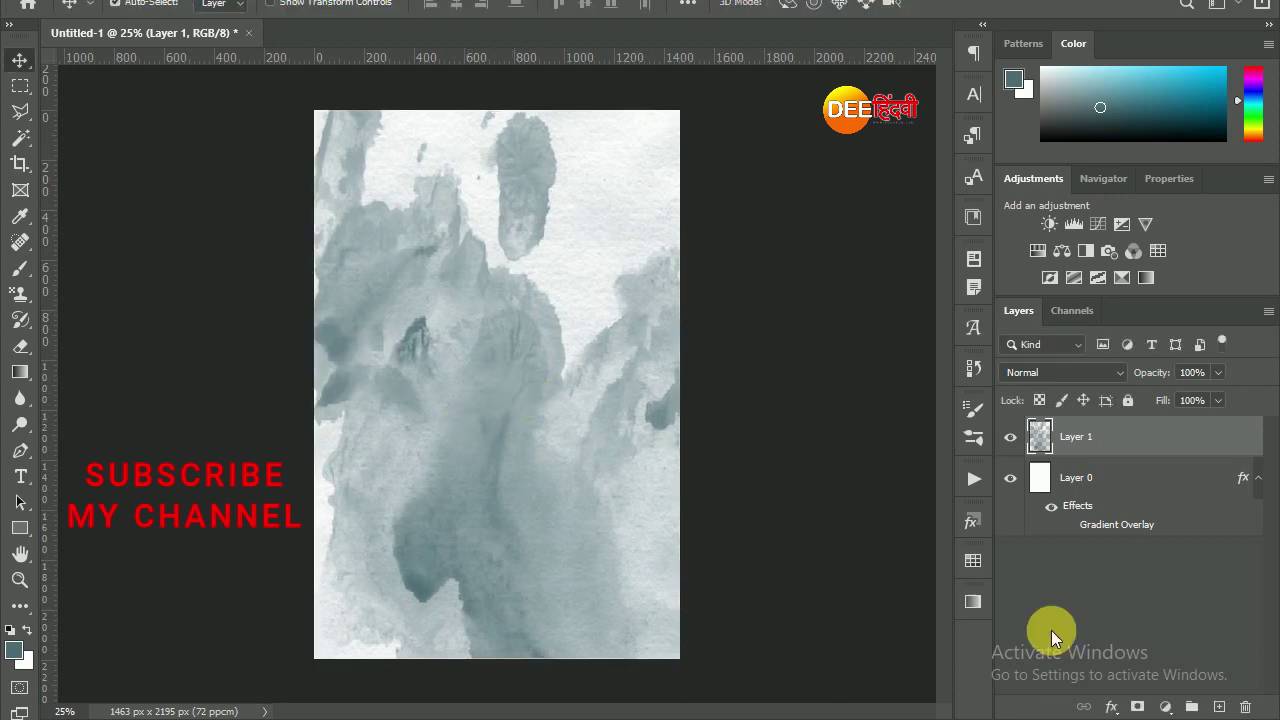
pyautogui.click(1221, 706)
# Step: Stamp a dark teal (#01323e) wash on Layer 2 using watercolour brush preset 7
pyautogui.click(21, 269)
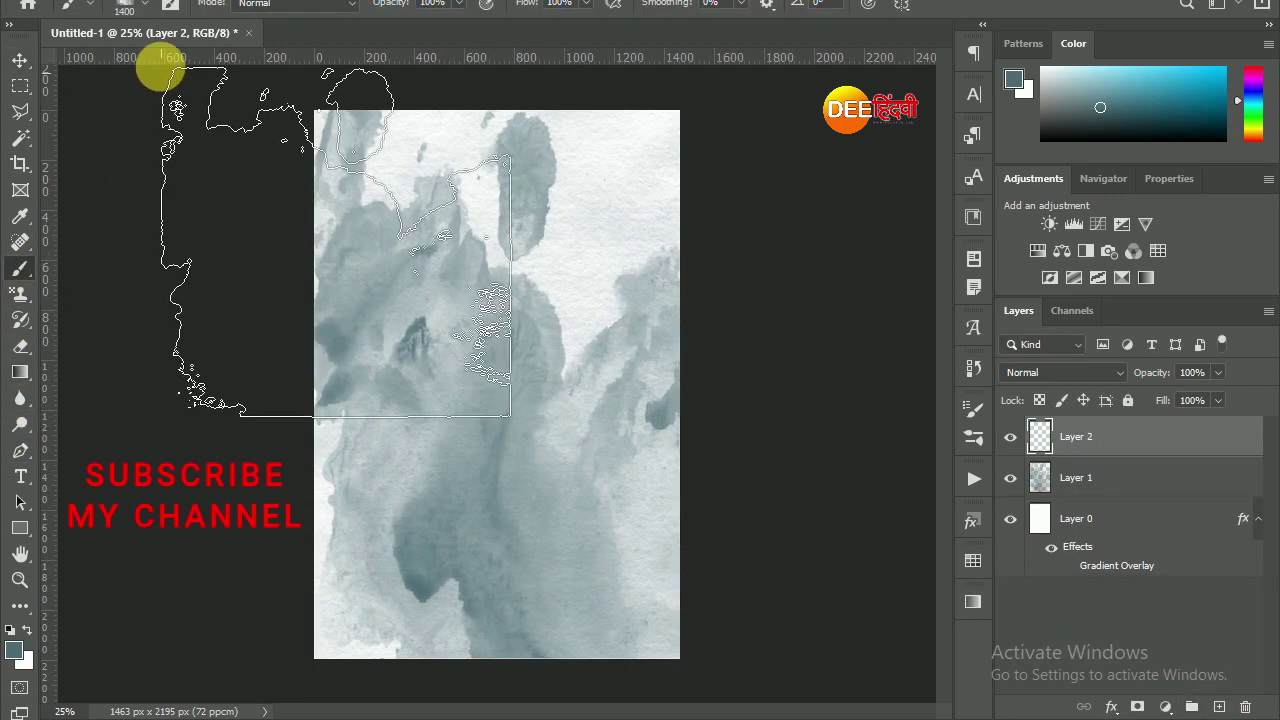
pyautogui.click(143, 6)
pyautogui.click(110, 290)
pyautogui.click(125, 333)
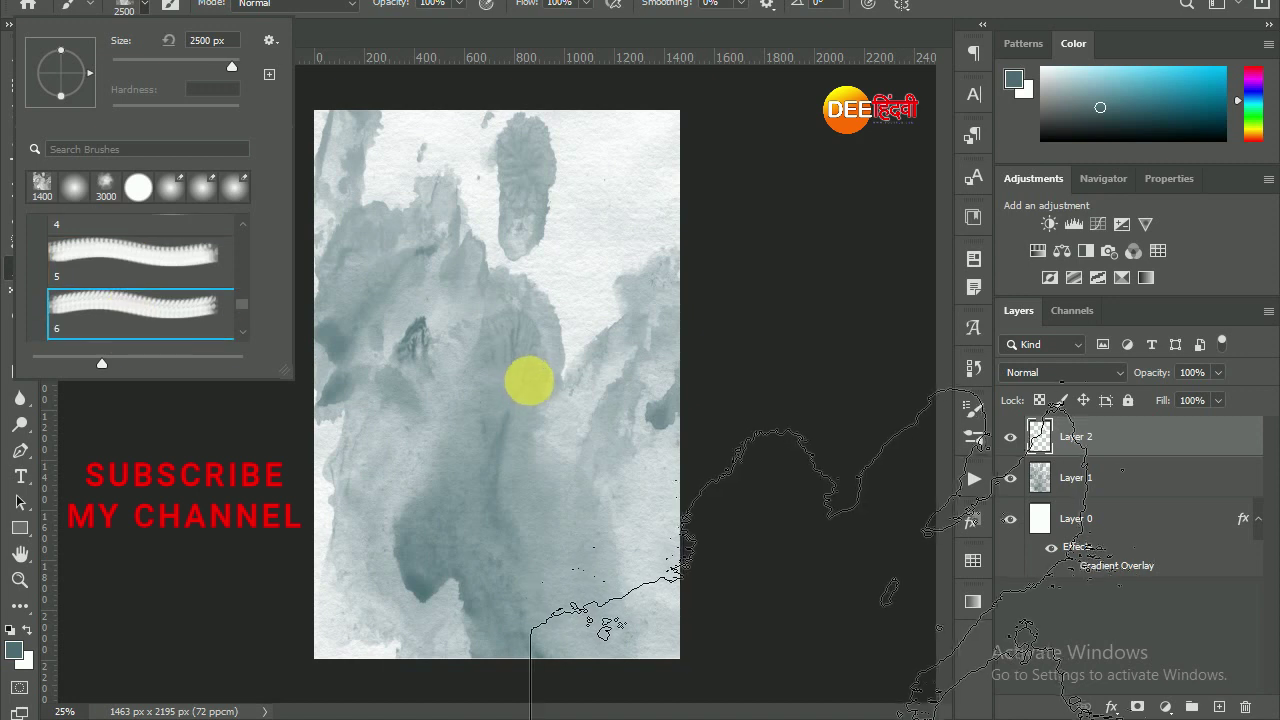
pyautogui.click(162, 328)
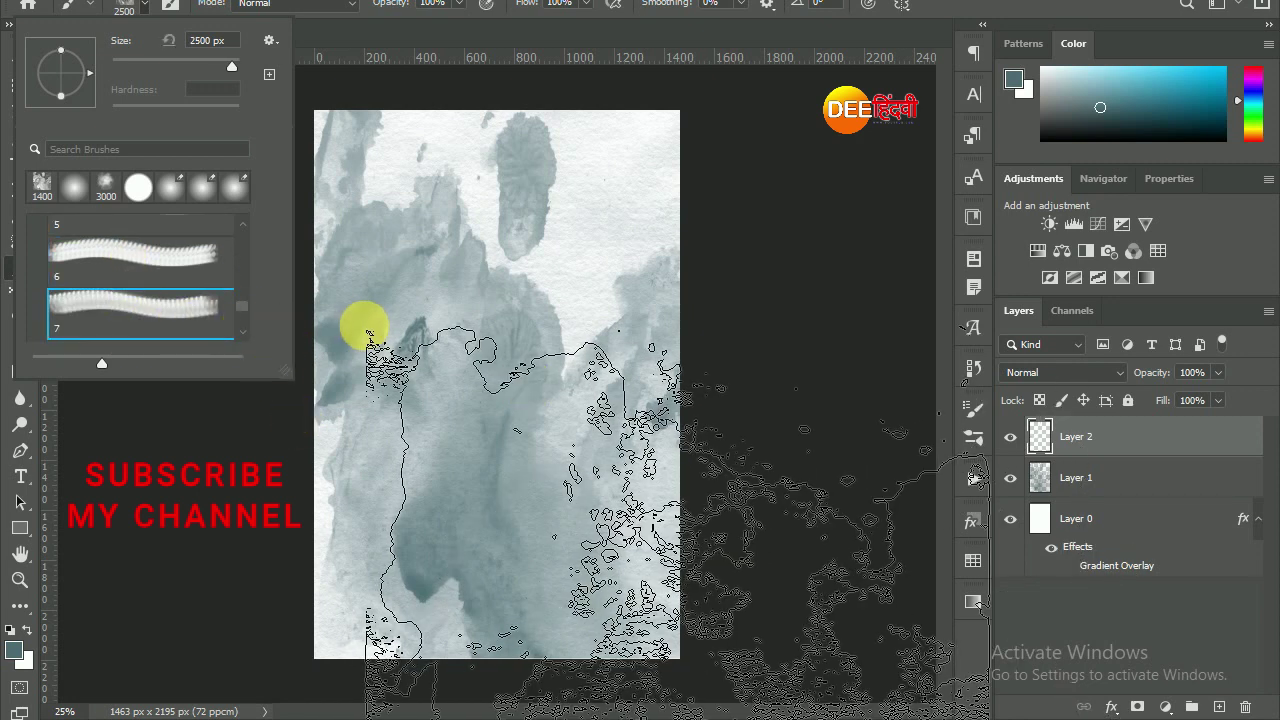
pyautogui.click(15, 653)
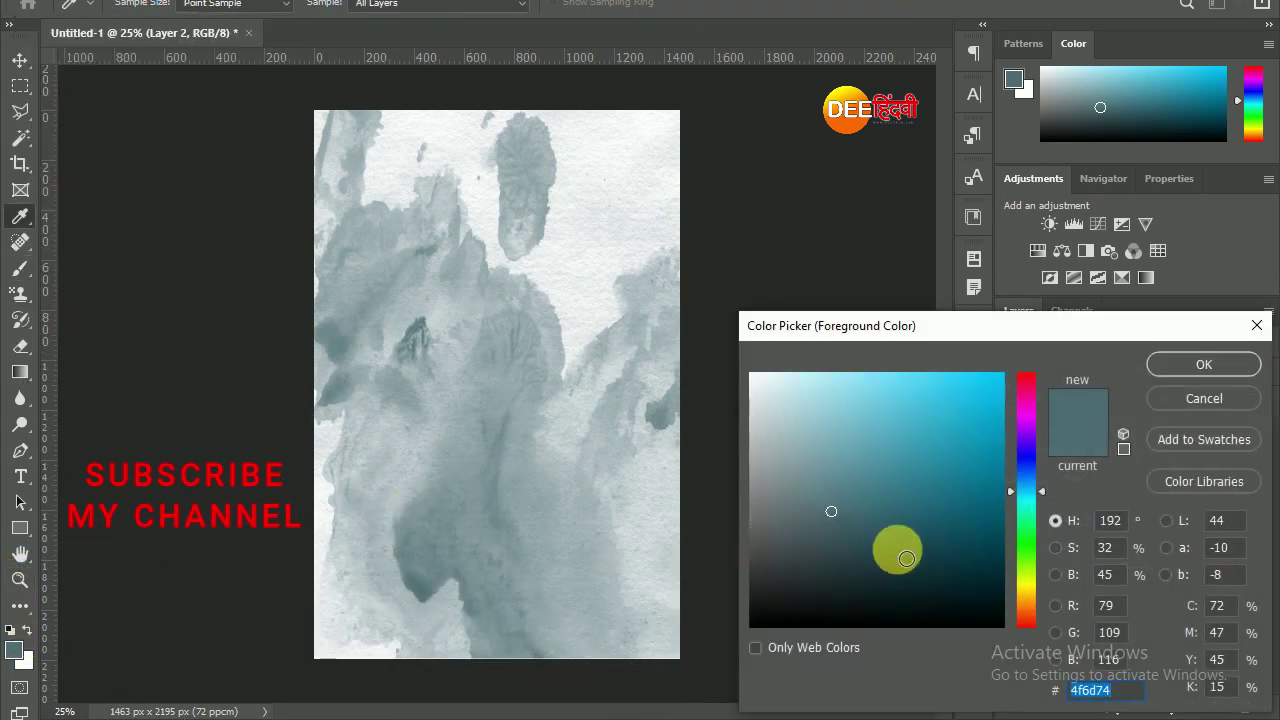
pyautogui.click(999, 567)
pyautogui.click(1181, 377)
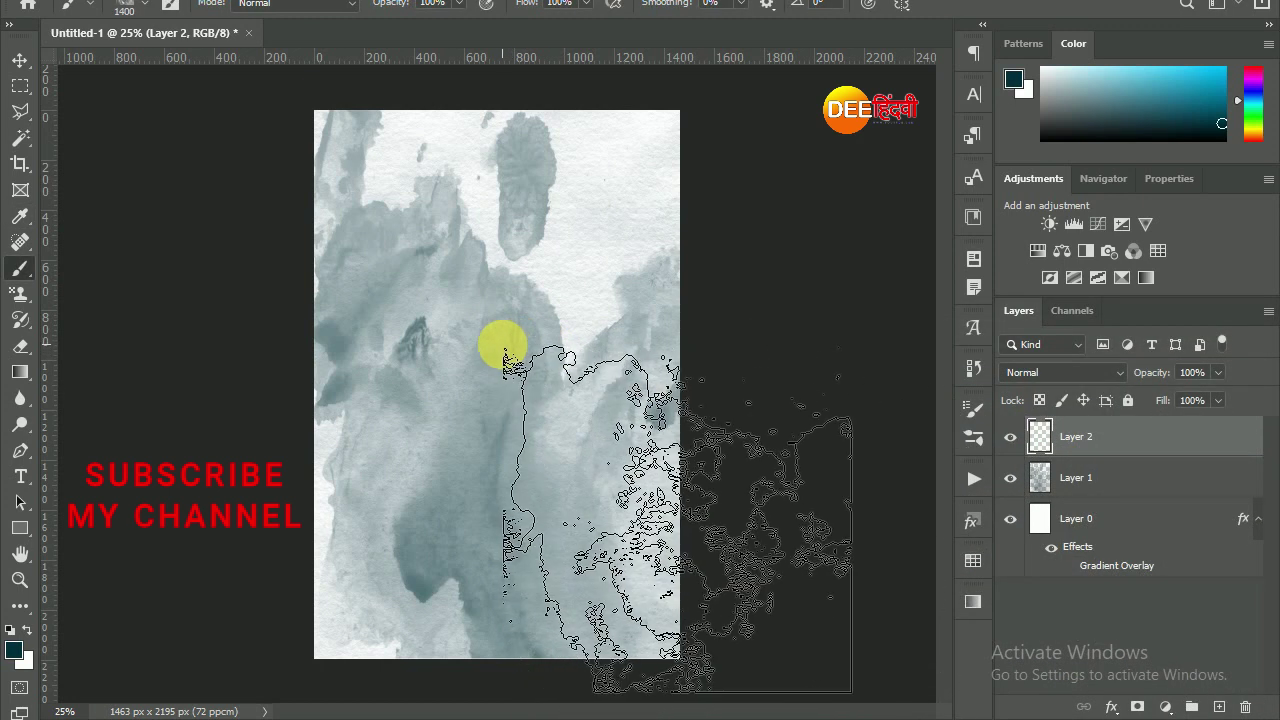
pyautogui.click(320, 172)
# Step: Free-transform the teal texture to stretch it across the full page
pyautogui.press('v')
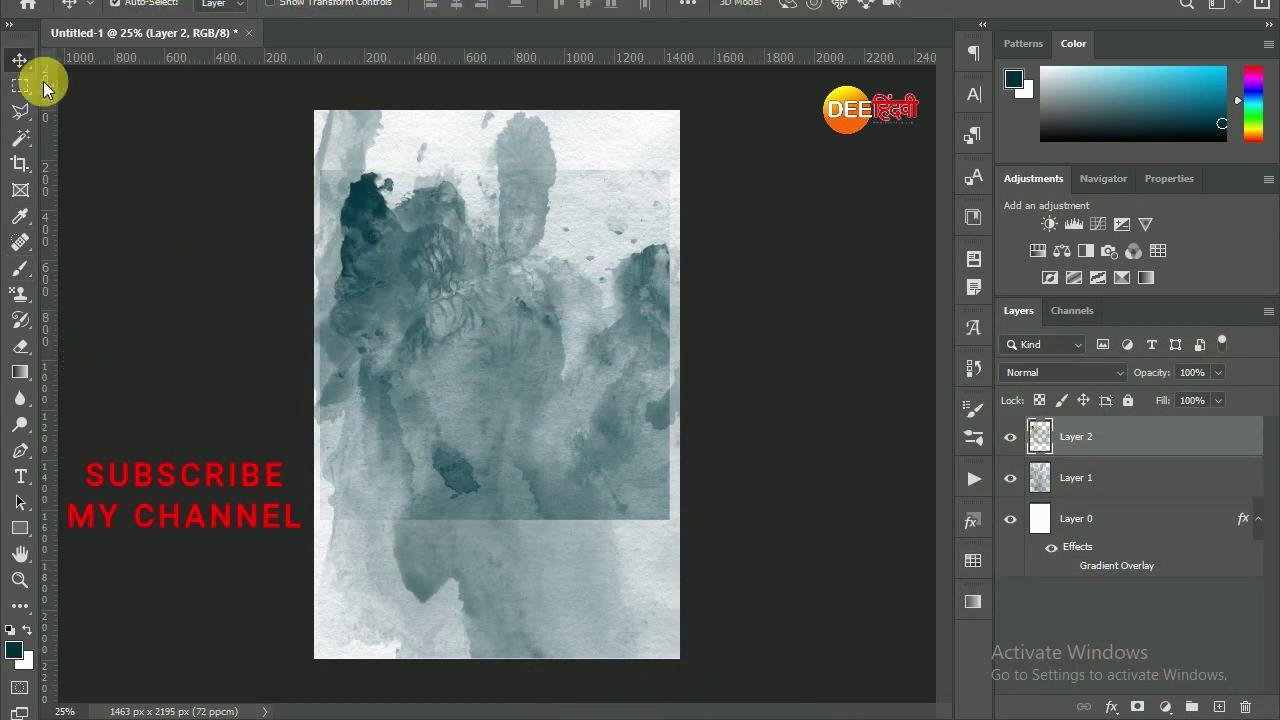
pyautogui.hotkey('ctrl', 't')
pyautogui.moveTo(511, 130); pyautogui.dragTo(500, 110)
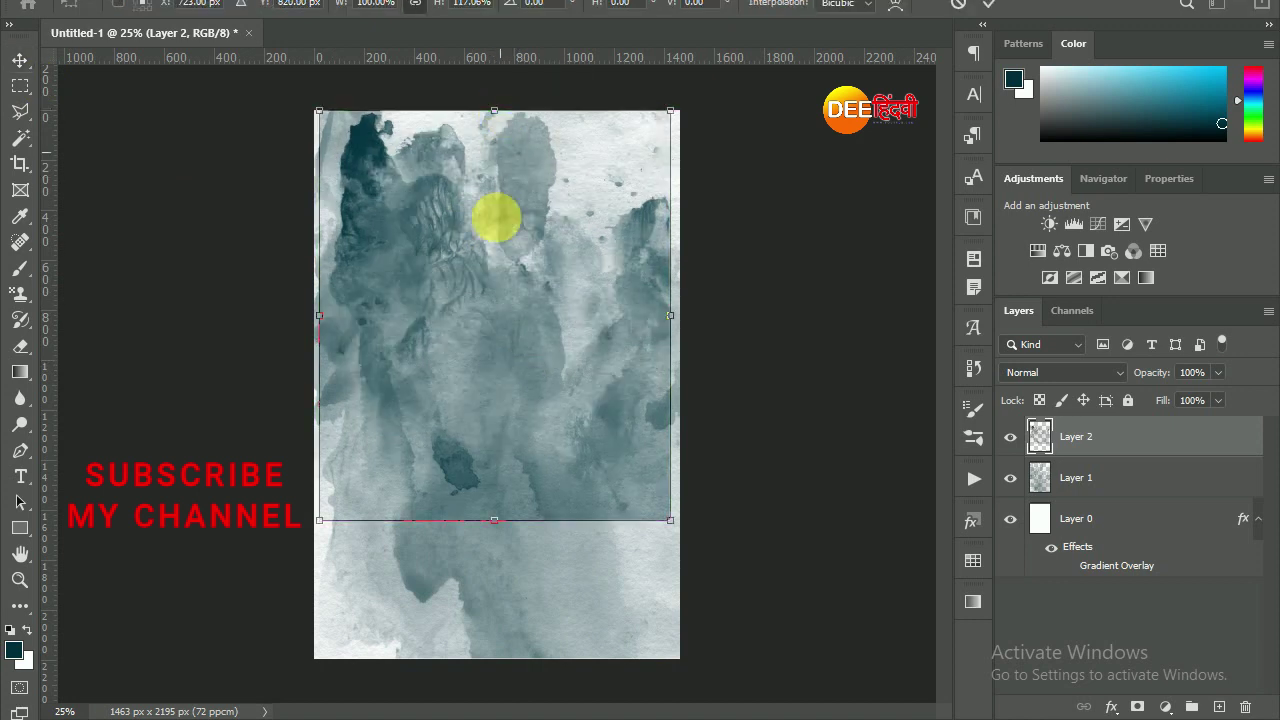
pyautogui.moveTo(672, 316); pyautogui.dragTo(682, 316)
pyautogui.moveTo(331, 326); pyautogui.dragTo(326, 326)
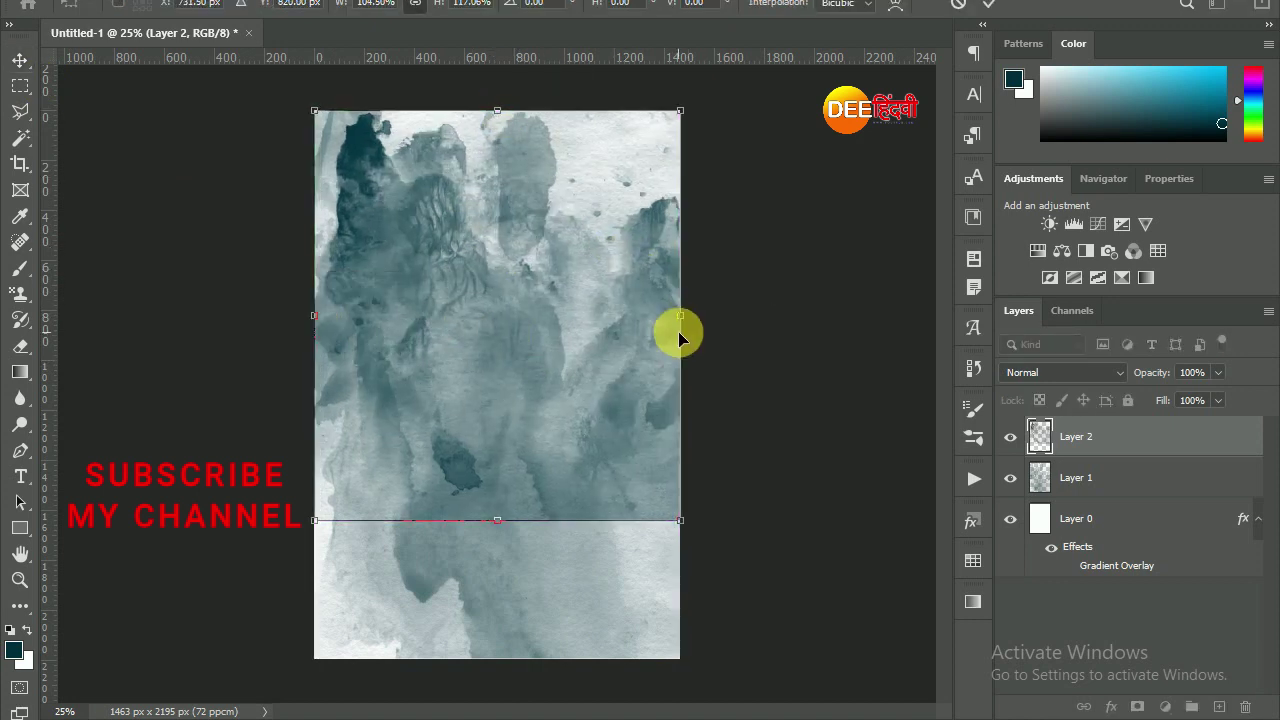
pyautogui.moveTo(697, 325); pyautogui.dragTo(707, 325)
pyautogui.moveTo(511, 530); pyautogui.dragTo(500, 670)
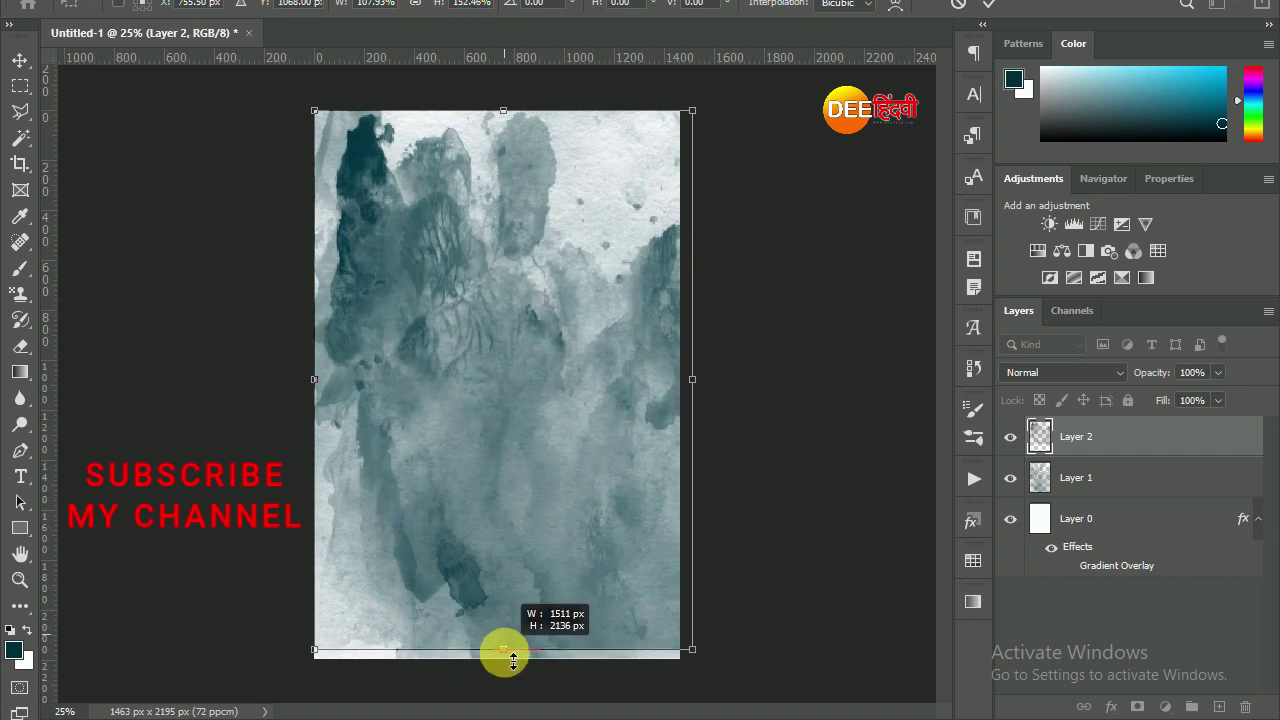
# Step: Flip the teal texture horizontally and vertically, commit it, and add Layer 3
pyautogui.rightClick(556, 547)
pyautogui.click(585, 520)
pyautogui.rightClick(548, 535)
pyautogui.click(590, 518)
pyautogui.press('Return')
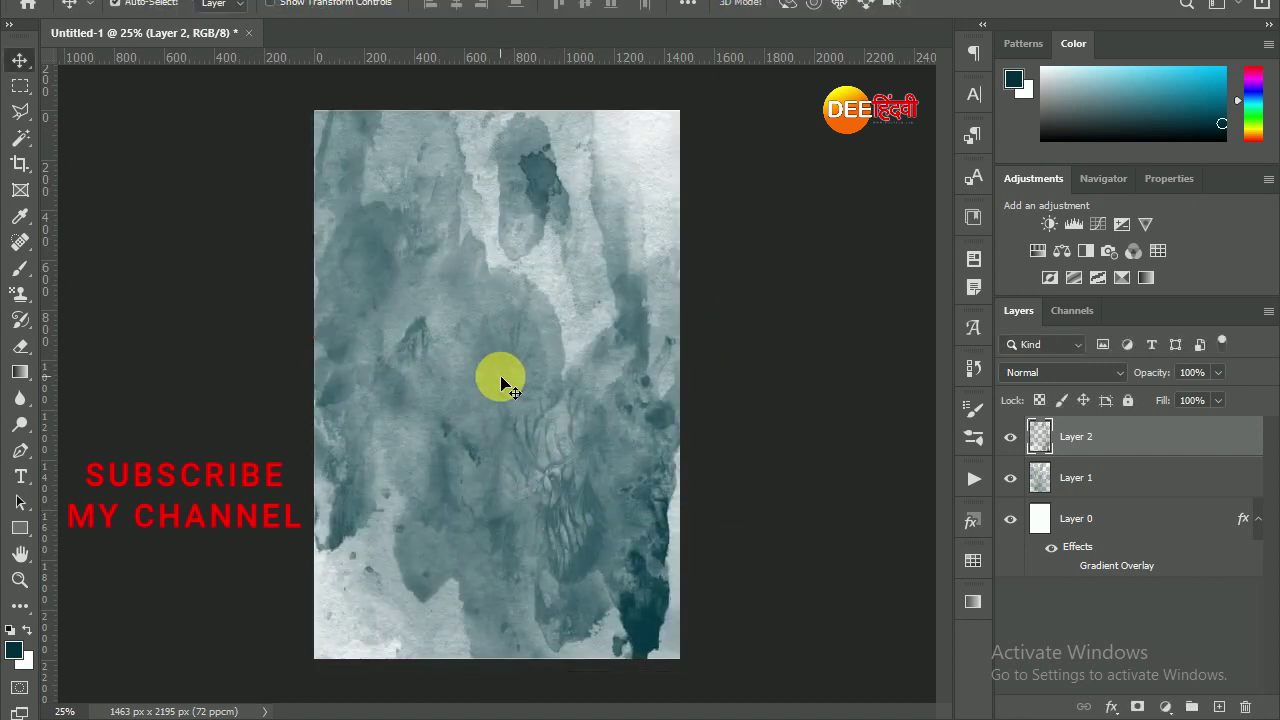
pyautogui.click(1222, 705)
pyautogui.click(20, 268)
# Step: Paint a large orange (#f45a07) watercolour dab on Layer 3
pyautogui.click(130, 8)
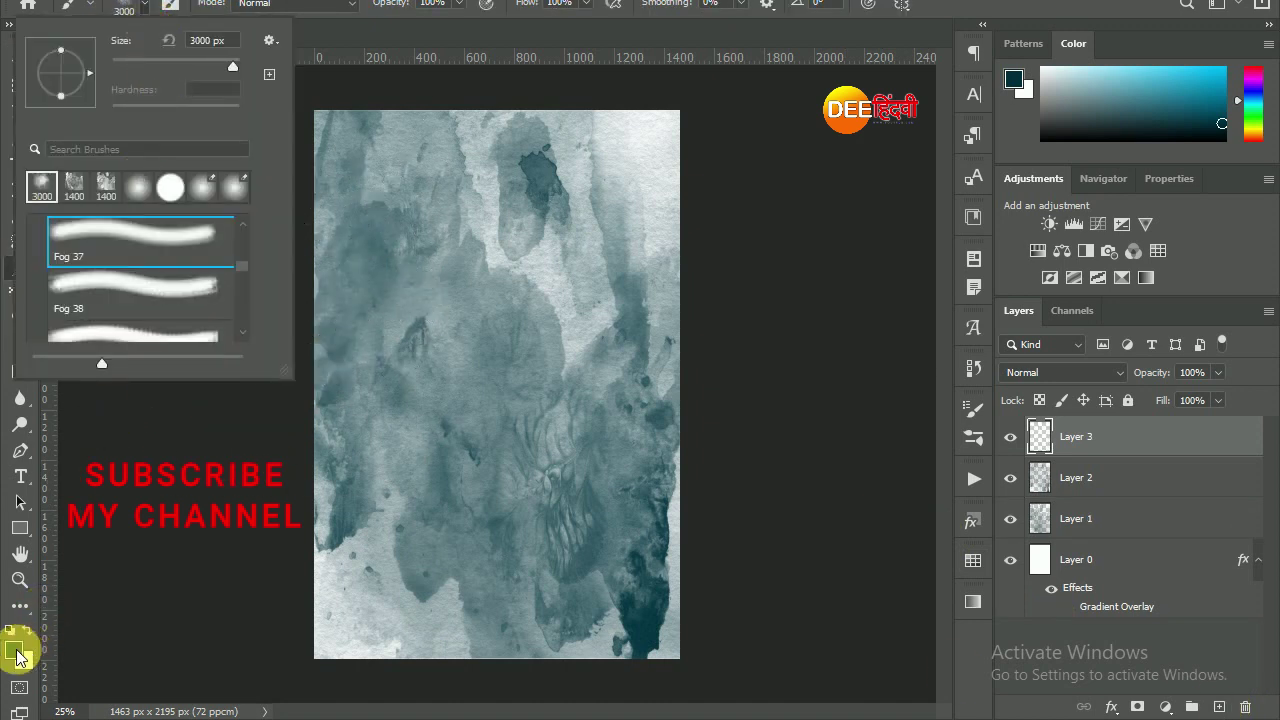
pyautogui.click(13, 650)
pyautogui.click(1027, 612)
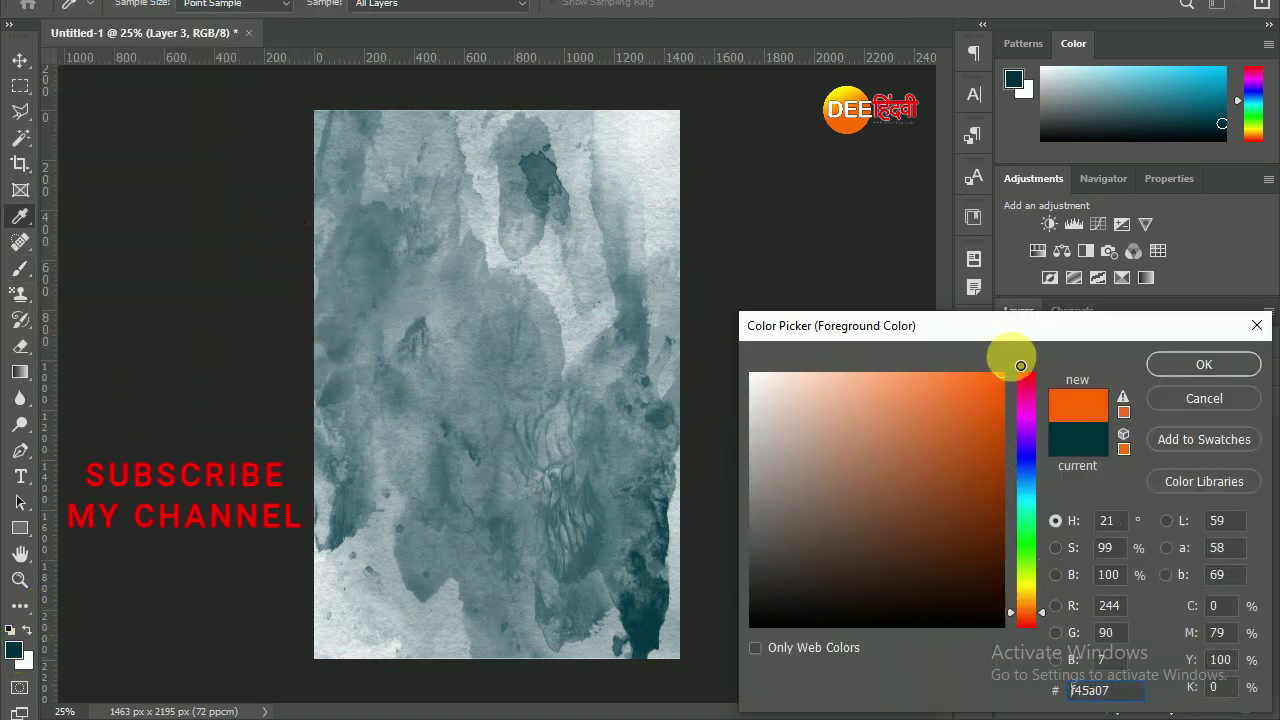
pyautogui.click(1175, 369)
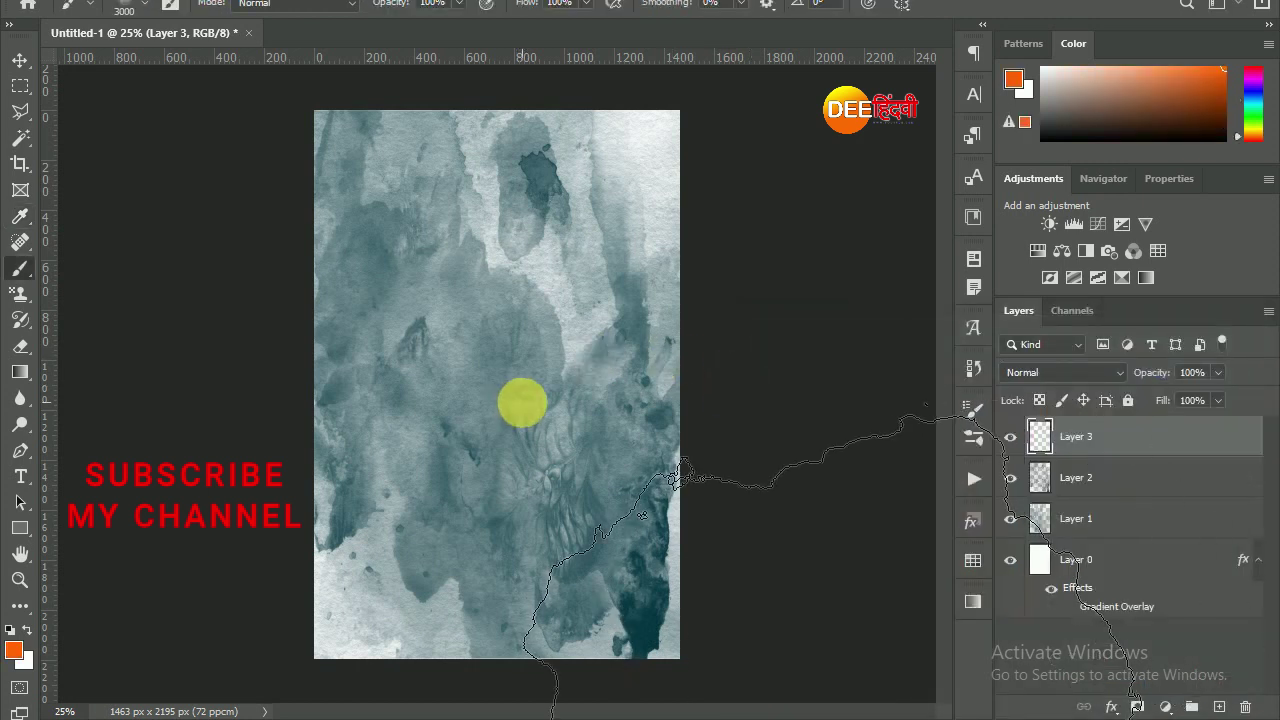
pyautogui.click(520, 400)
# Step: Blend the orange layer in Multiply mode after previewing others, then add Layer 4
pyautogui.click(20, 60)
pyautogui.click(1027, 374)
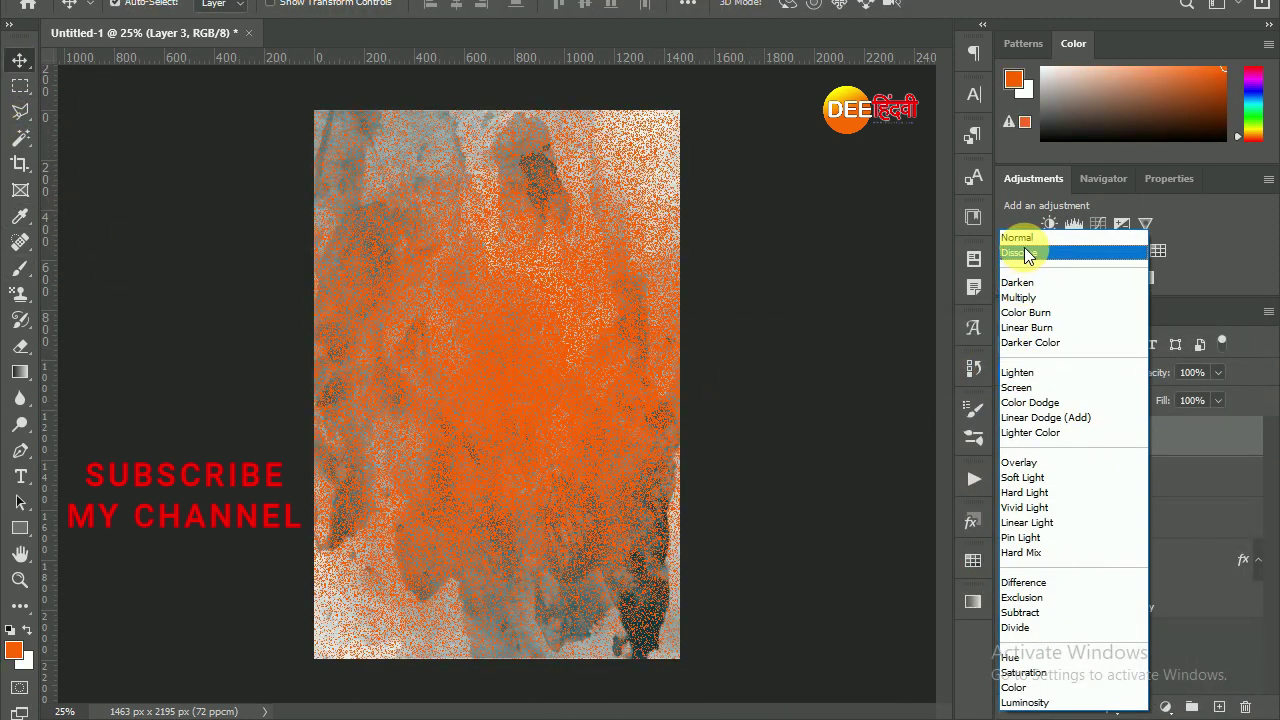
pyautogui.click(1024, 252)
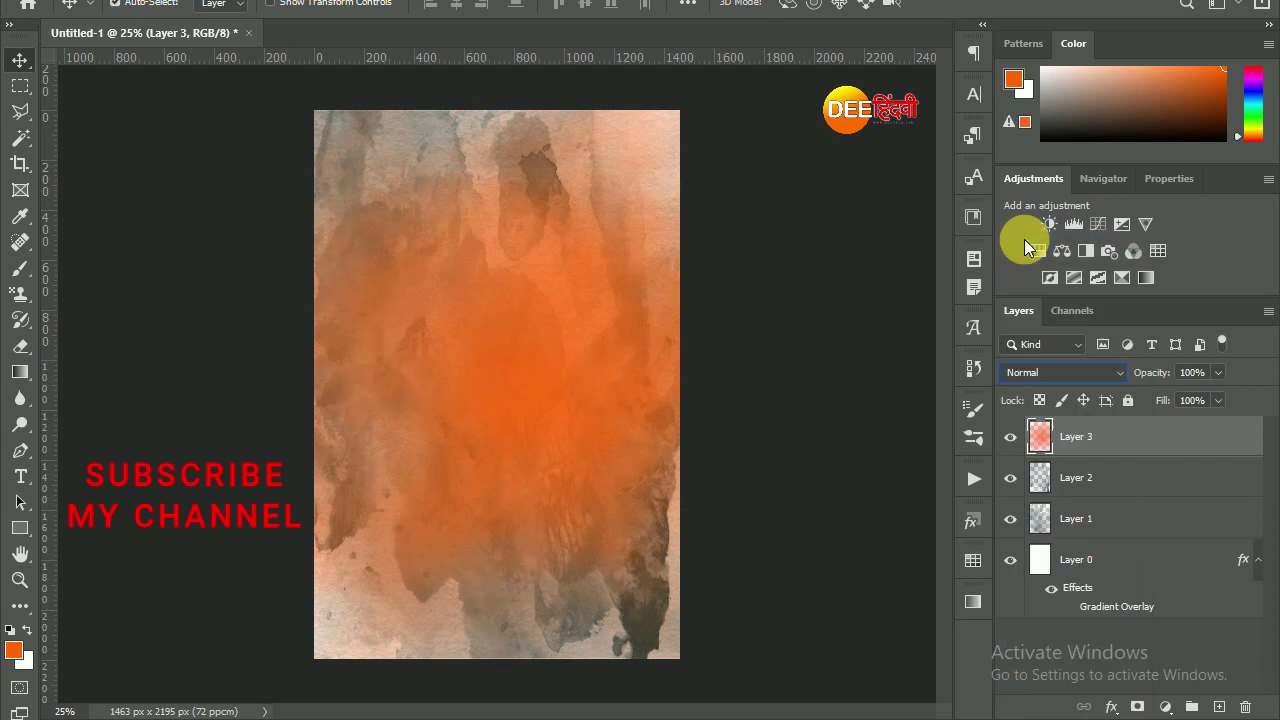
pyautogui.hotkey('shift', '+')
pyautogui.hotkey('shift', '+')
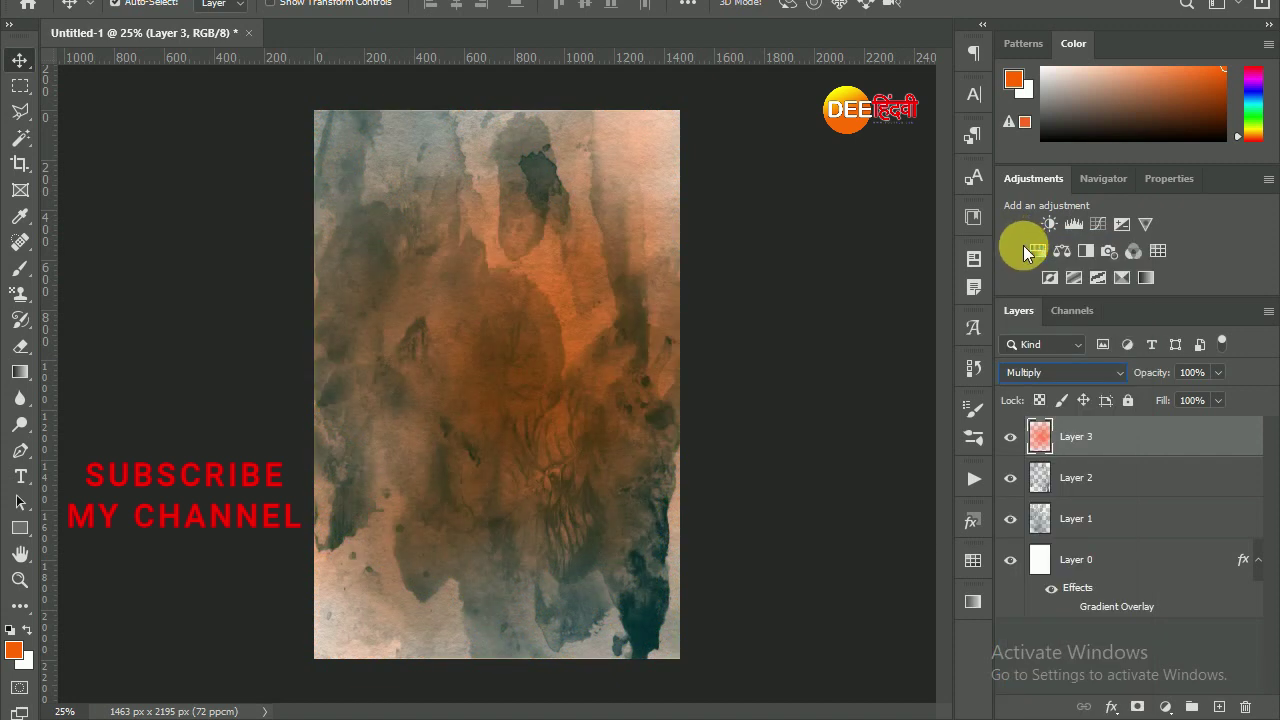
pyautogui.hotkey('shift', '+')
pyautogui.hotkey('shift', '+')
pyautogui.hotkey('shift', '+')
pyautogui.hotkey('shift', '+')
pyautogui.hotkey('shift', '+')
pyautogui.hotkey('shift', '+')
pyautogui.hotkey('shift', '+')
pyautogui.hotkey('shift', '+')
pyautogui.hotkey('shift', '+')
pyautogui.hotkey('shift', '+')
pyautogui.hotkey('shift', '+')
pyautogui.hotkey('shift', '+')
pyautogui.hotkey('shift', '+')
pyautogui.hotkey('shift', '+')
pyautogui.hotkey('shift', '+')
pyautogui.hotkey('shift', '+')
pyautogui.hotkey('shift', '+')
pyautogui.hotkey('shift', '+')
pyautogui.hotkey('shift', '+')
pyautogui.hotkey('shift', '+')
pyautogui.hotkey('shift', '+')
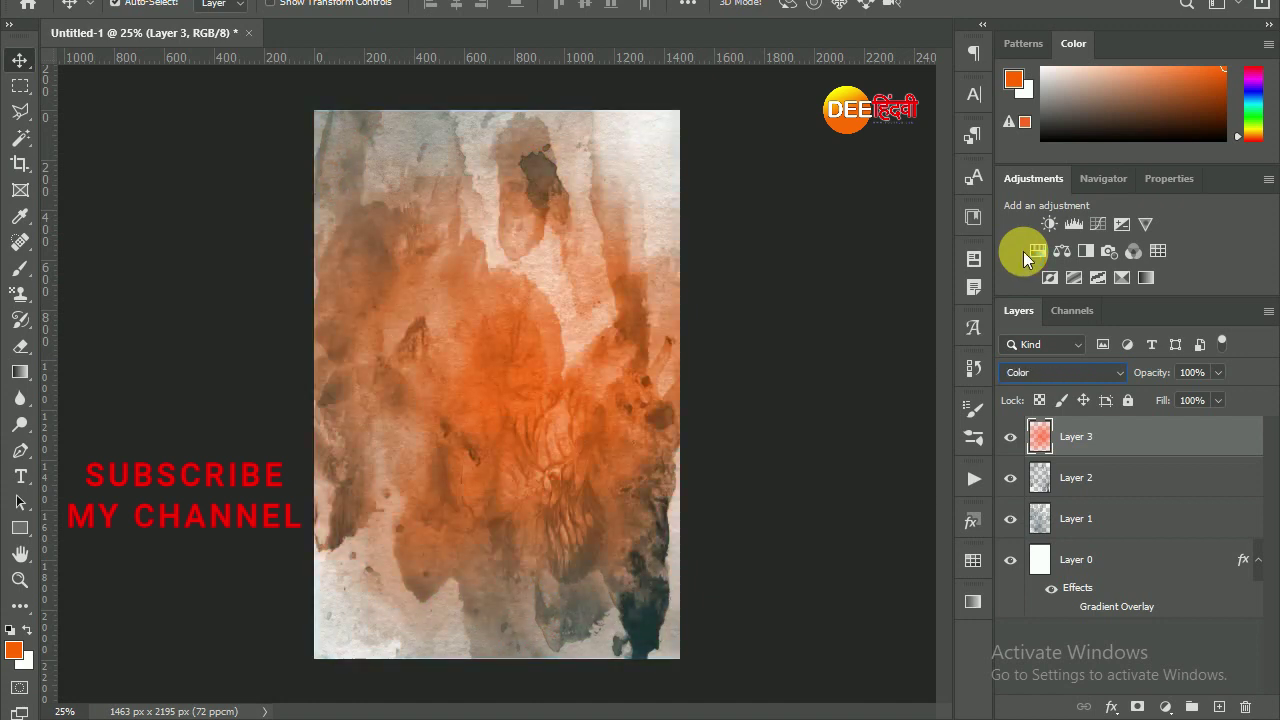
pyautogui.hotkey('shift', '+')
pyautogui.hotkey('shift', '-')
pyautogui.hotkey('shift', '-')
pyautogui.hotkey('shift', '-')
pyautogui.hotkey('shift', '-')
pyautogui.hotkey('shift', '-')
pyautogui.hotkey('shift', '-')
pyautogui.hotkey('shift', '-')
pyautogui.hotkey('shift', '-')
pyautogui.hotkey('shift', '-')
pyautogui.hotkey('shift', '-')
pyautogui.hotkey('shift', '-')
pyautogui.hotkey('shift', '-')
pyautogui.hotkey('shift', '-')
pyautogui.hotkey('shift', '-')
pyautogui.hotkey('shift', '-')
pyautogui.hotkey('shift', '+')
pyautogui.hotkey('shift', '+')
pyautogui.hotkey('shift', '+')
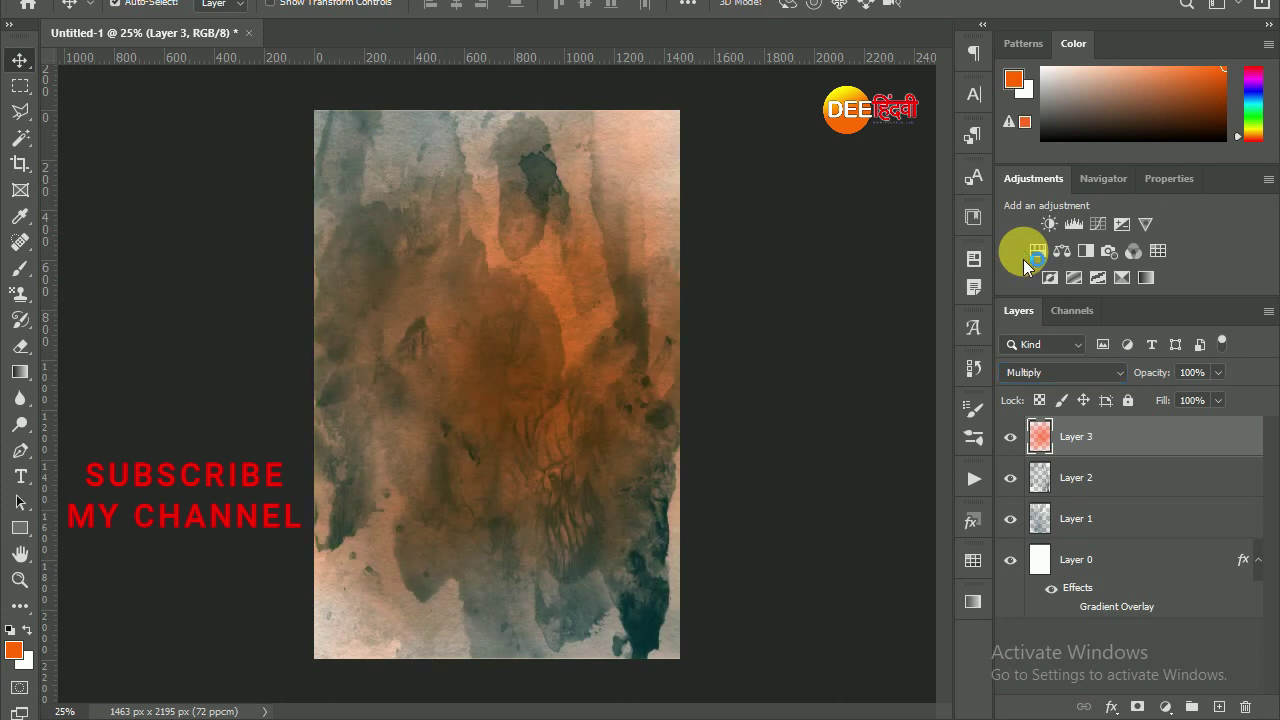
pyautogui.click(1218, 706)
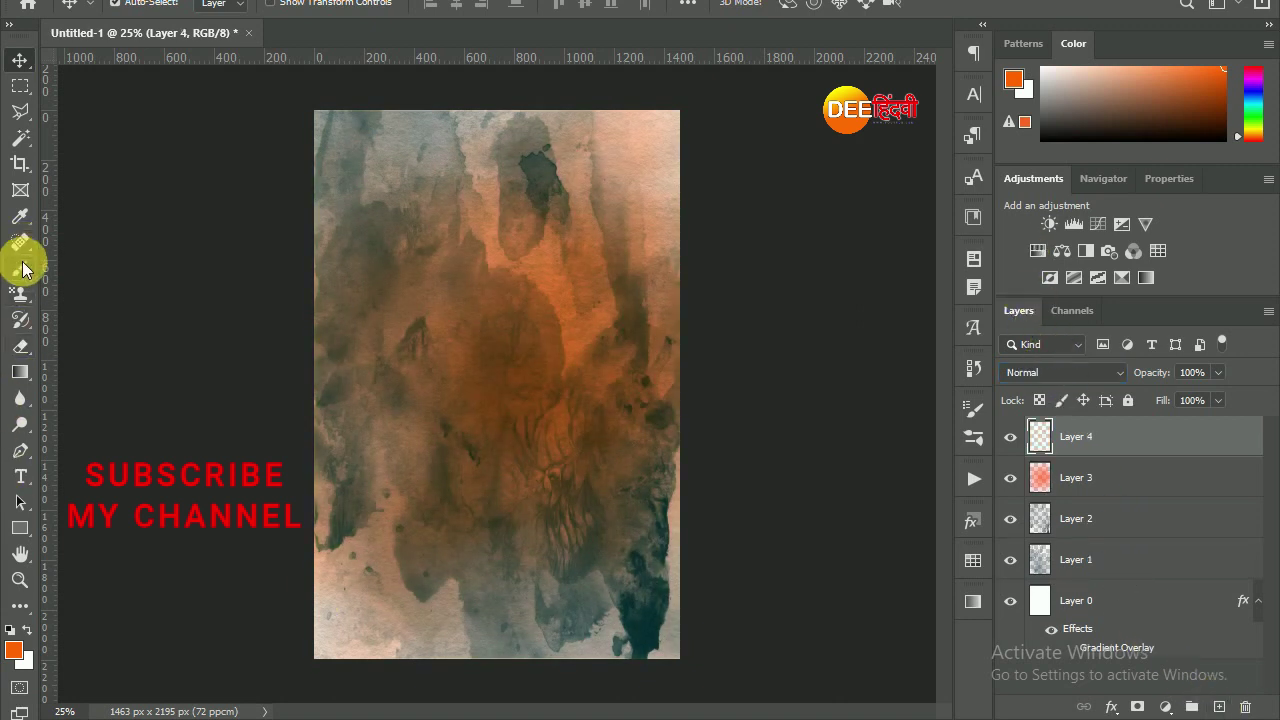
# Step: Paint a large pure red (#ff0000) watercolour stroke over the upper left on Layer 4
pyautogui.press('i')
pyautogui.click(14, 649)
pyautogui.click(1027, 375)
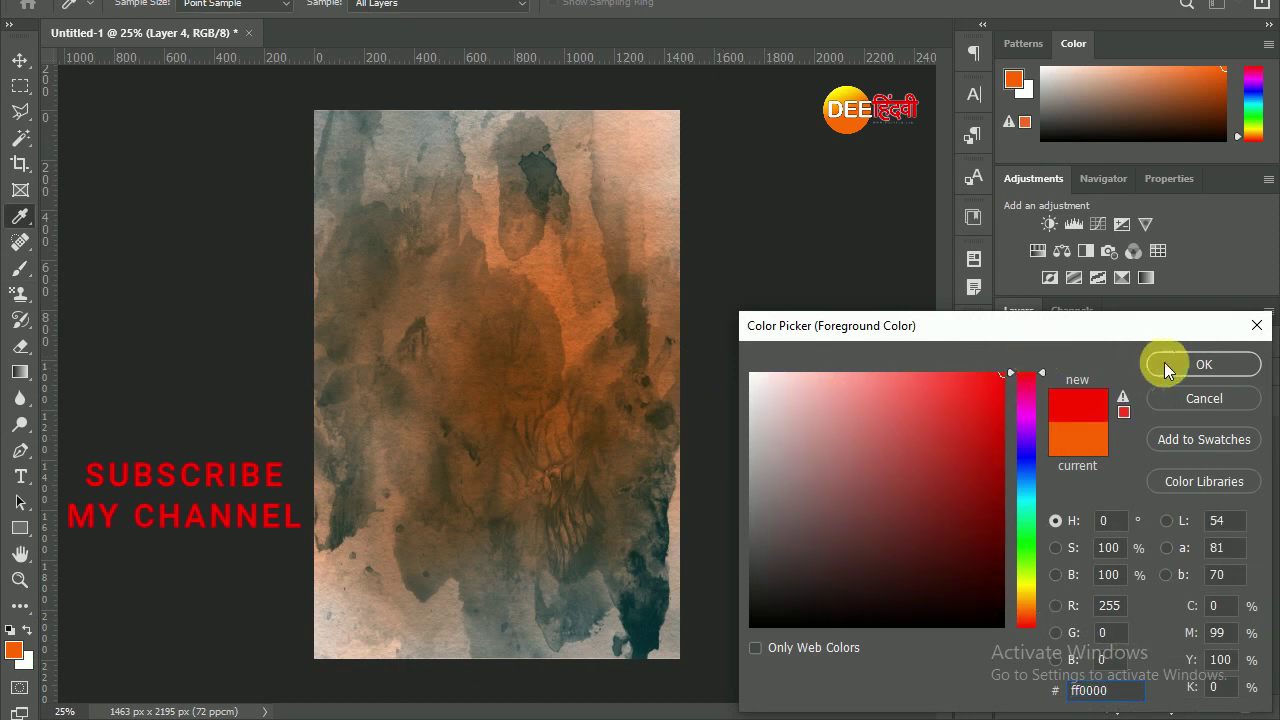
pyautogui.click(1164, 362)
pyautogui.press('b')
pyautogui.click(374, 306)
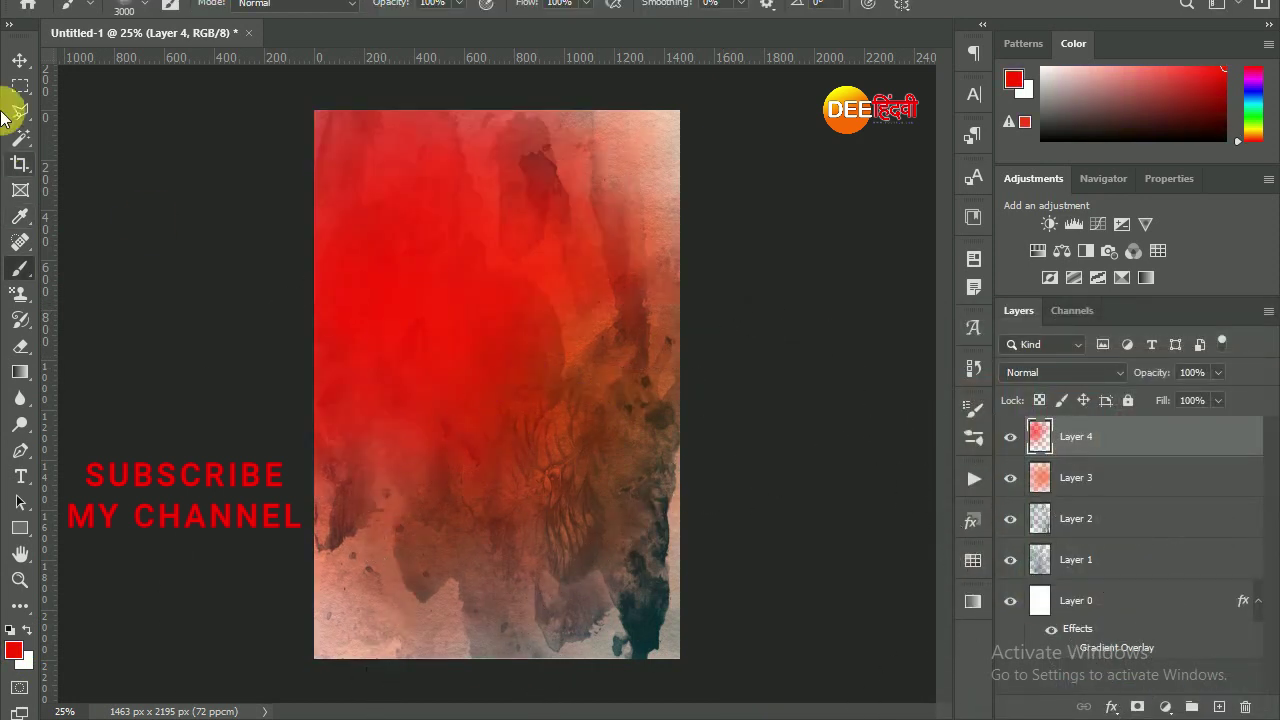
# Step: Cycle through blend modes, apply Hue to the red layer, and add Layer 5
pyautogui.click(20, 60)
pyautogui.click(1030, 372)
pyautogui.press('Down')
pyautogui.press('Down')
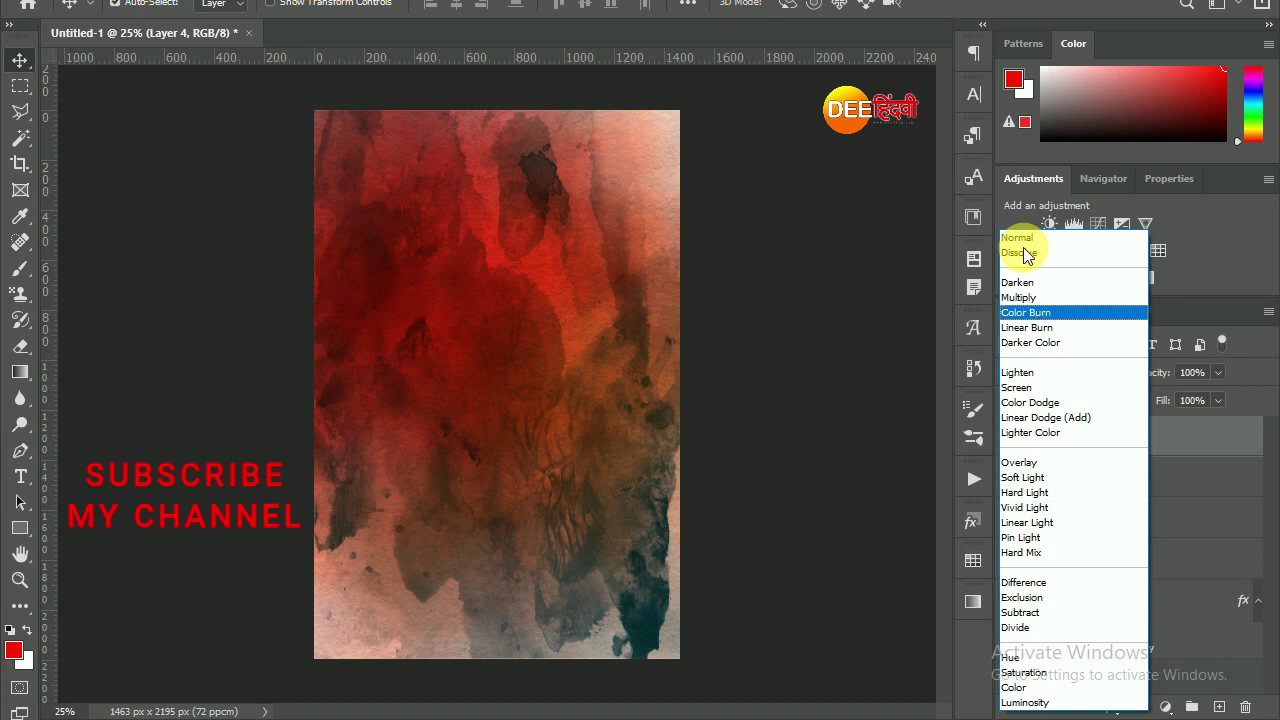
pyautogui.press('Down')
pyautogui.press('Down')
pyautogui.press('Down')
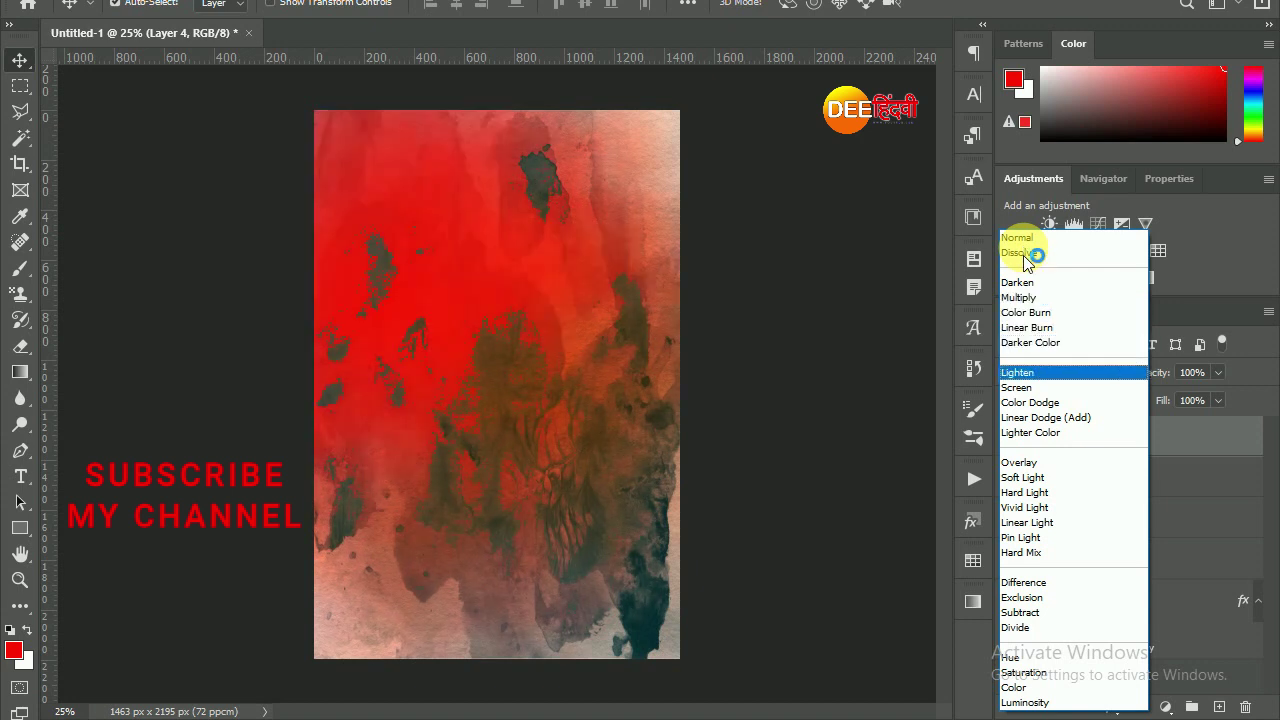
pyautogui.press('Down')
pyautogui.press('Down')
pyautogui.press('Down')
pyautogui.press('Down')
pyautogui.press('Down')
pyautogui.press('Down')
pyautogui.press('Down')
pyautogui.press('Down')
pyautogui.press('Down')
pyautogui.press('Down')
pyautogui.press('Down')
pyautogui.press('Down')
pyautogui.press('Down')
pyautogui.press('Down')
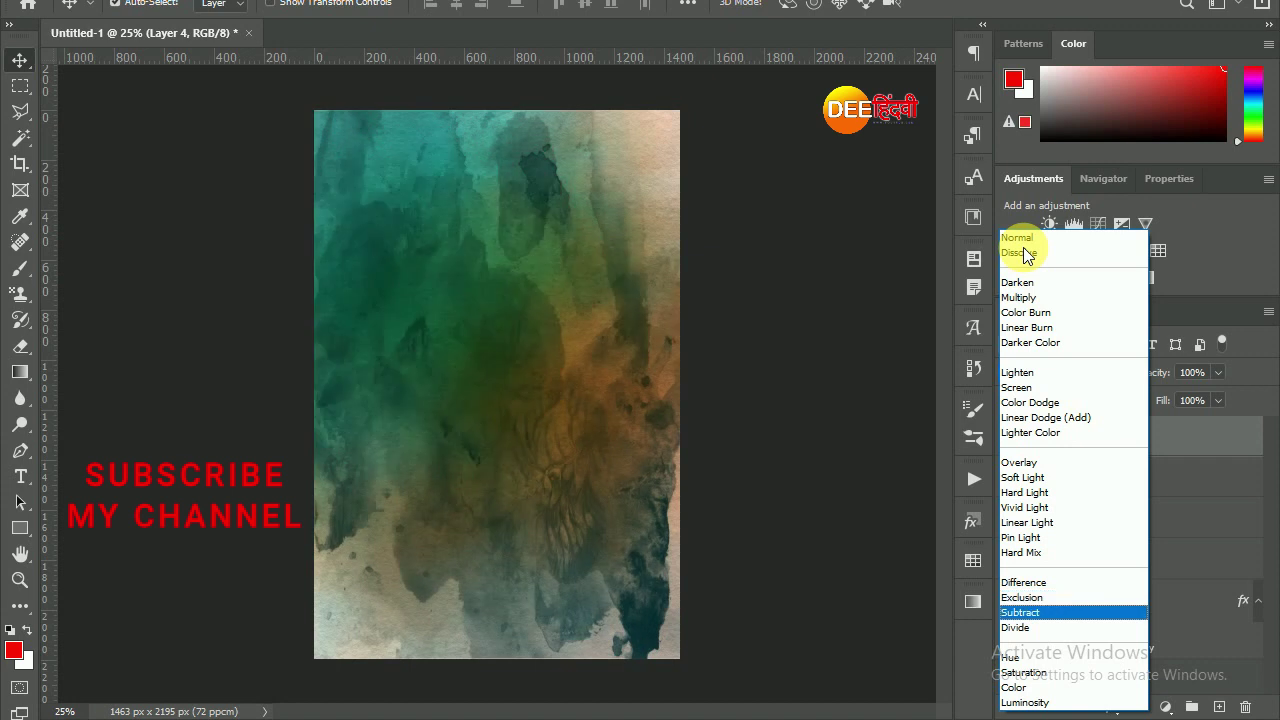
pyautogui.press('Down')
pyautogui.press('Down')
pyautogui.press('Down')
pyautogui.press('Up')
pyautogui.press('Down')
pyautogui.press('Down')
pyautogui.press('Down')
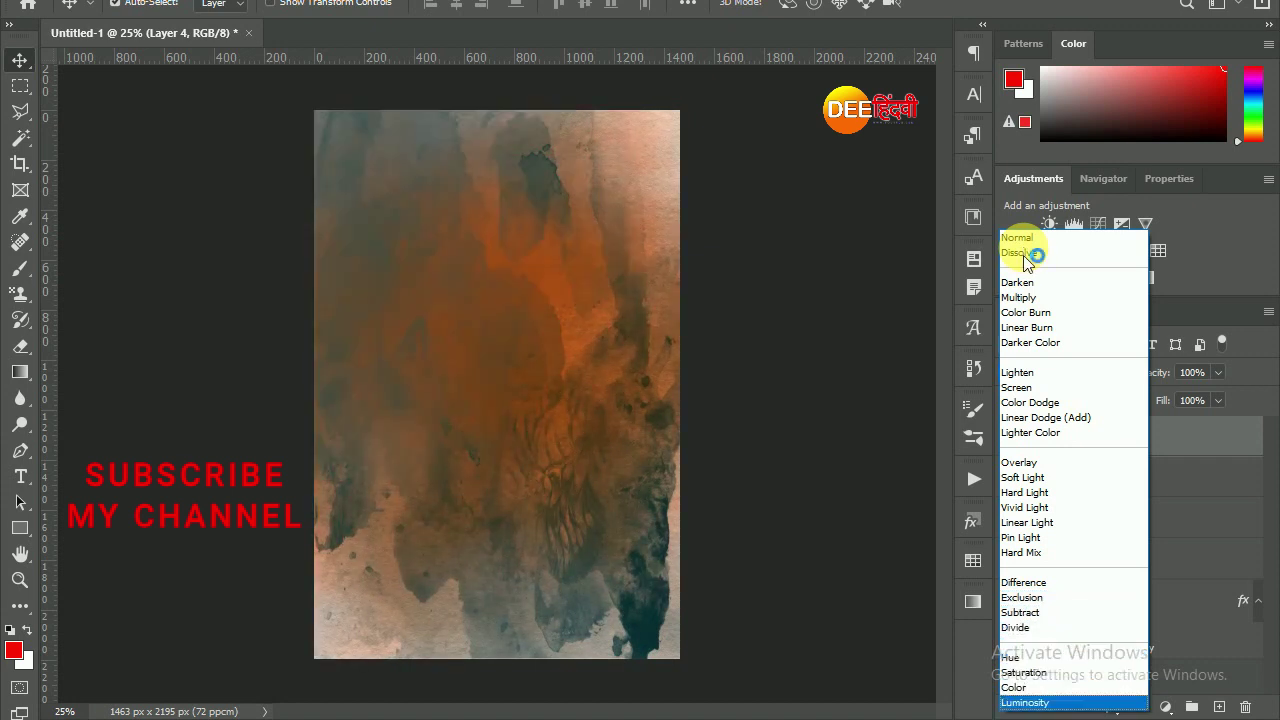
pyautogui.press('Up')
pyautogui.press('Up')
pyautogui.press('Up')
pyautogui.press('Up')
pyautogui.press('Down')
pyautogui.press('Return')
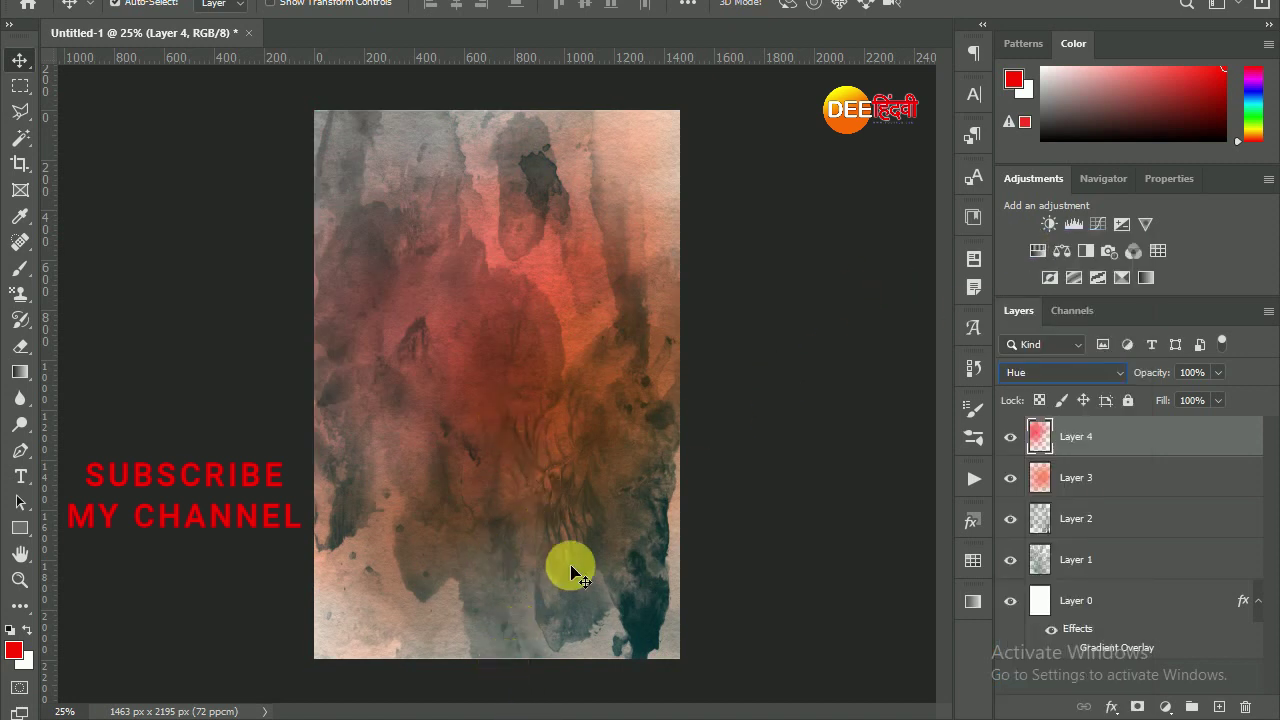
pyautogui.click(1222, 707)
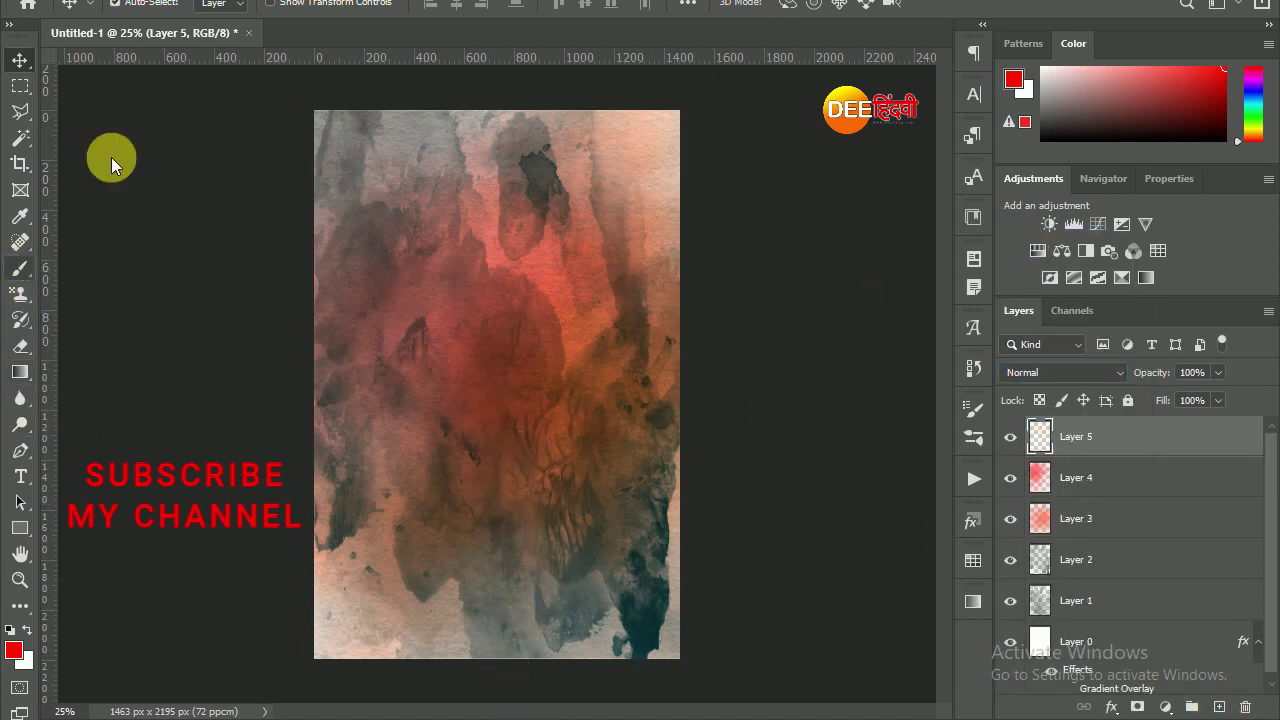
# Step: Choose dark teal #3c585c as the foreground colour in the Color Picker
pyautogui.click(35, 264)
pyautogui.click(130, 6)
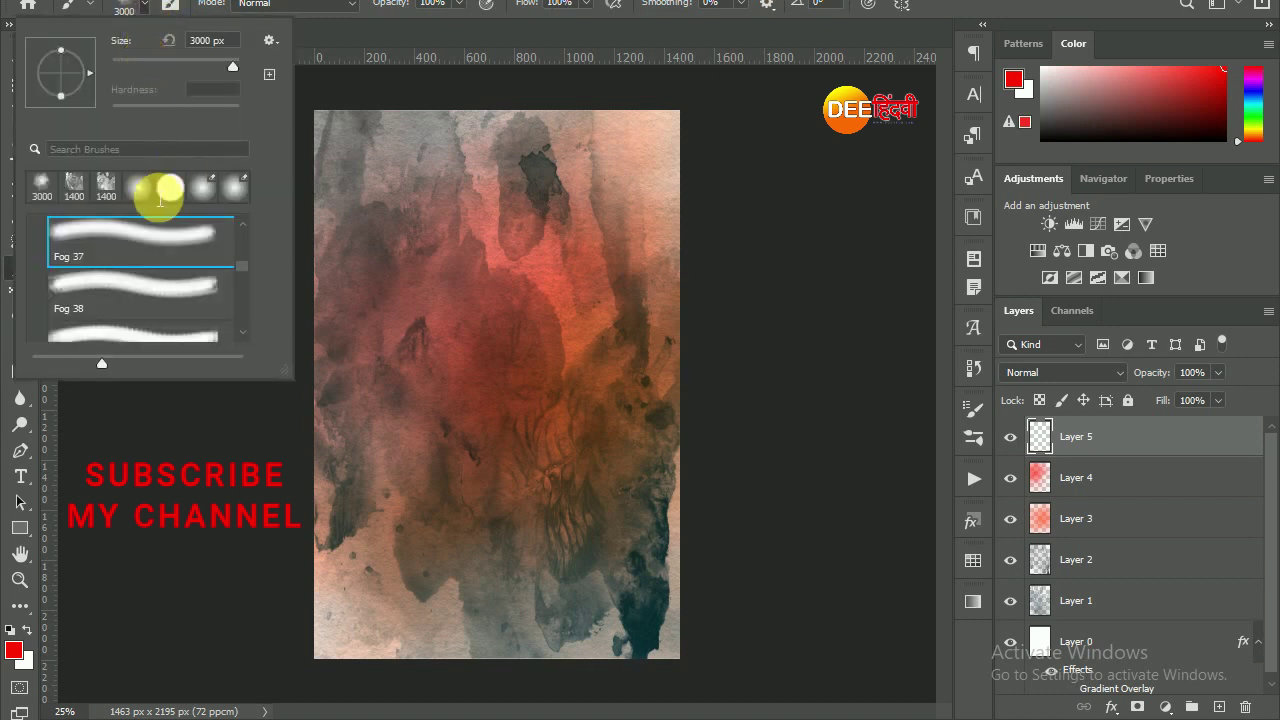
pyautogui.press('e')
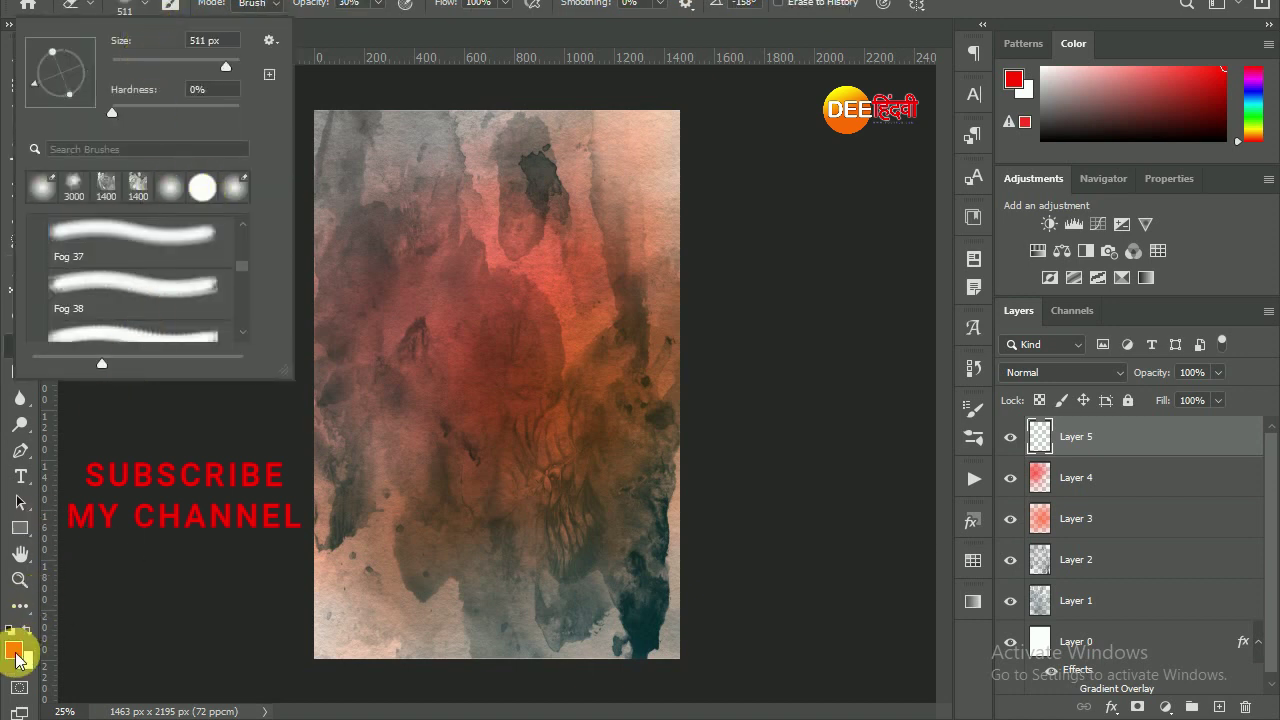
pyautogui.click(14, 648)
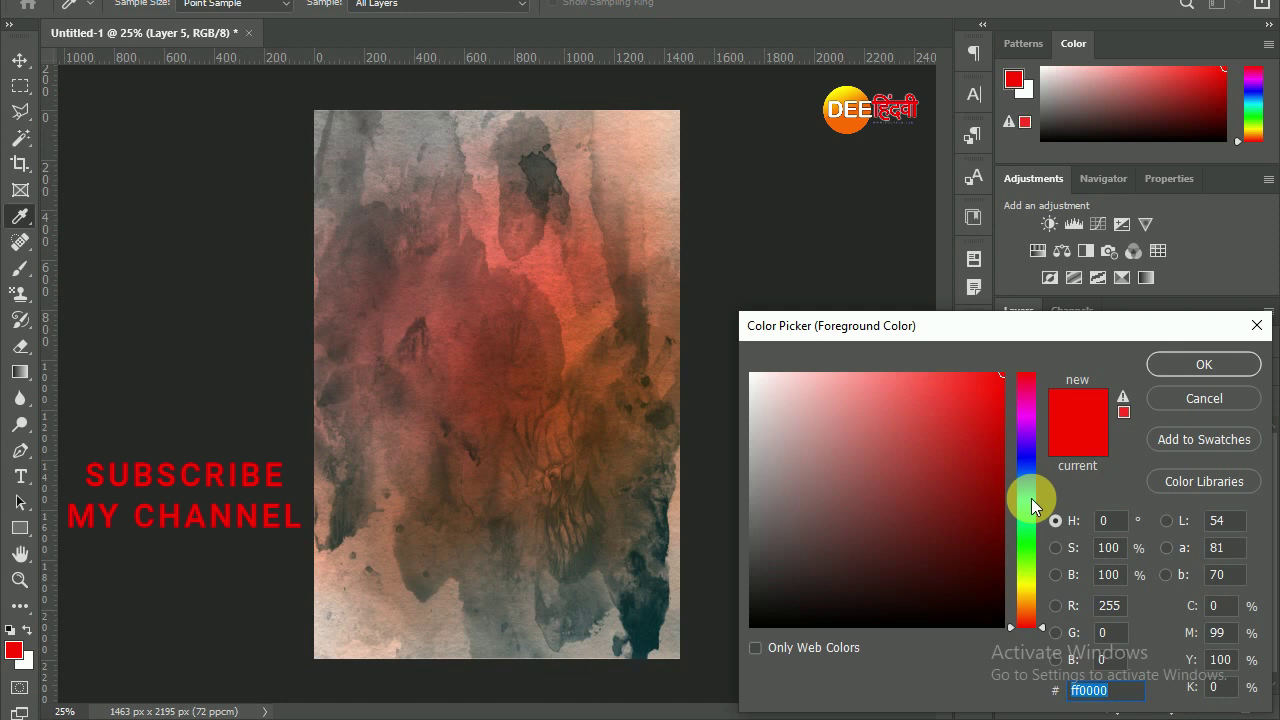
pyautogui.click(1031, 498)
pyautogui.click(838, 536)
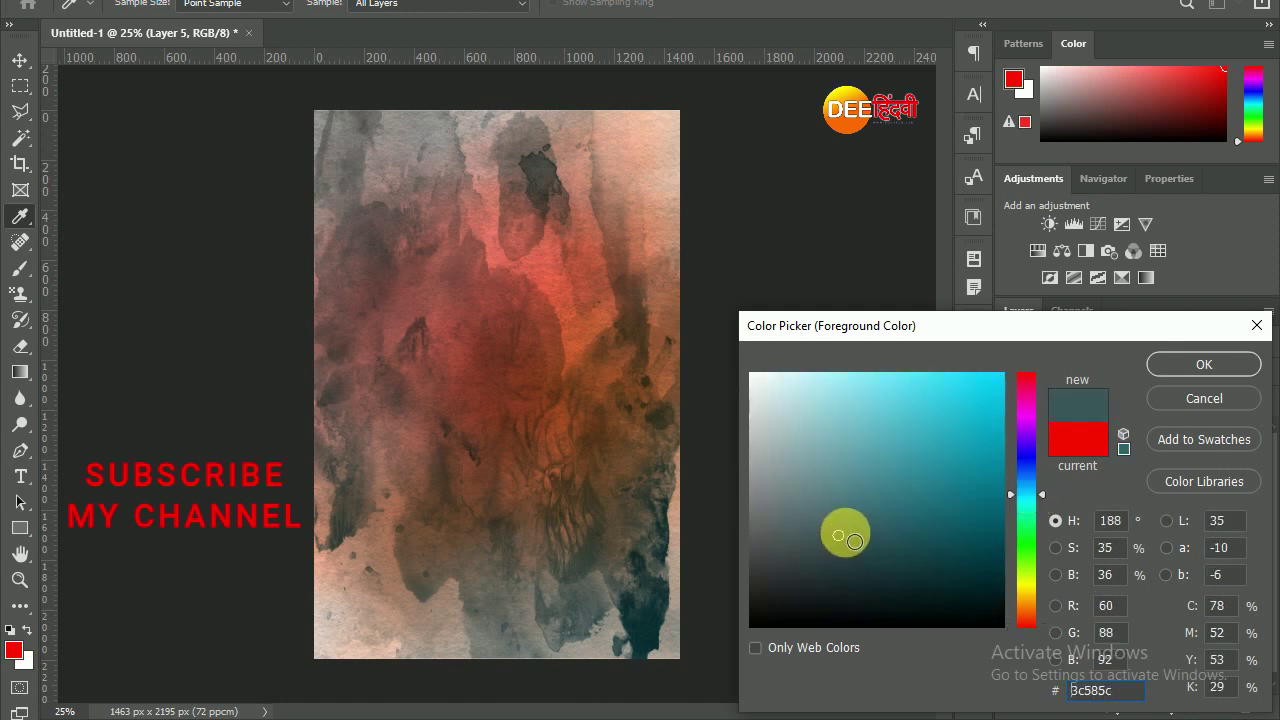
pyautogui.click(1196, 379)
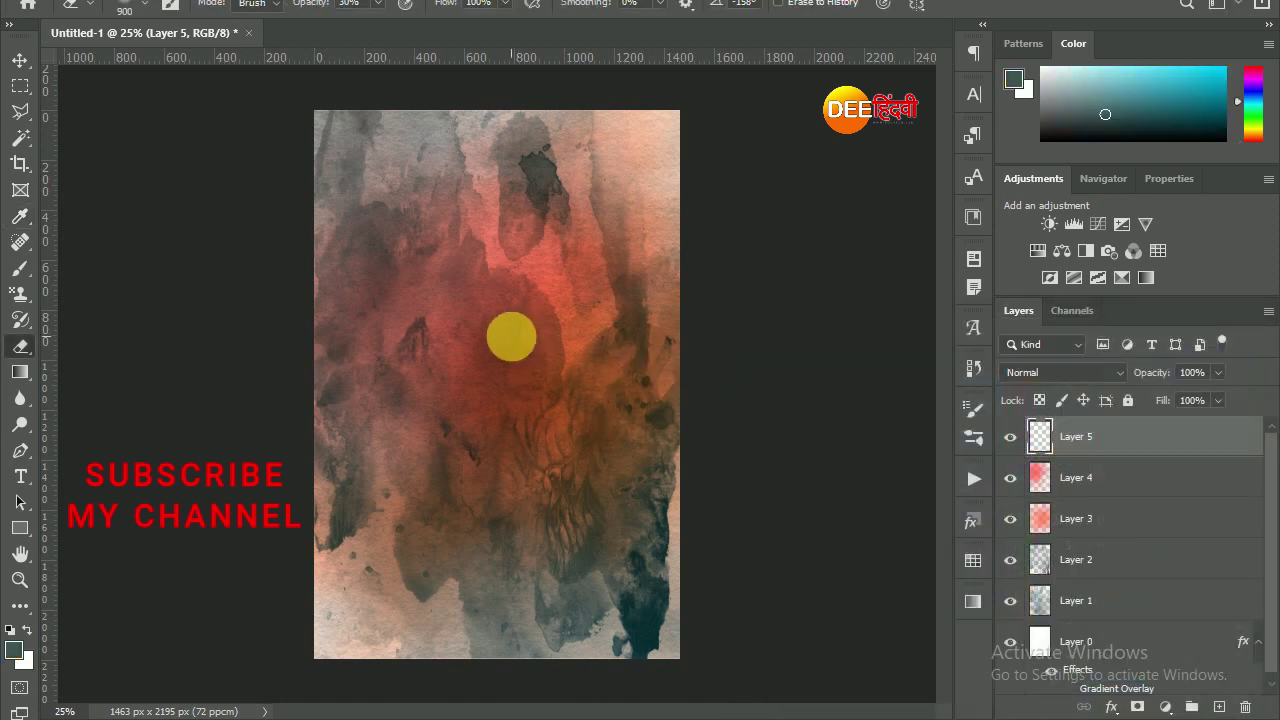
# Step: Enlarge the eraser and review the brush presets before returning to the Brush tool
pyautogui.moveTo(511, 331); pyautogui.dragTo(351, 43)
pyautogui.press(']')
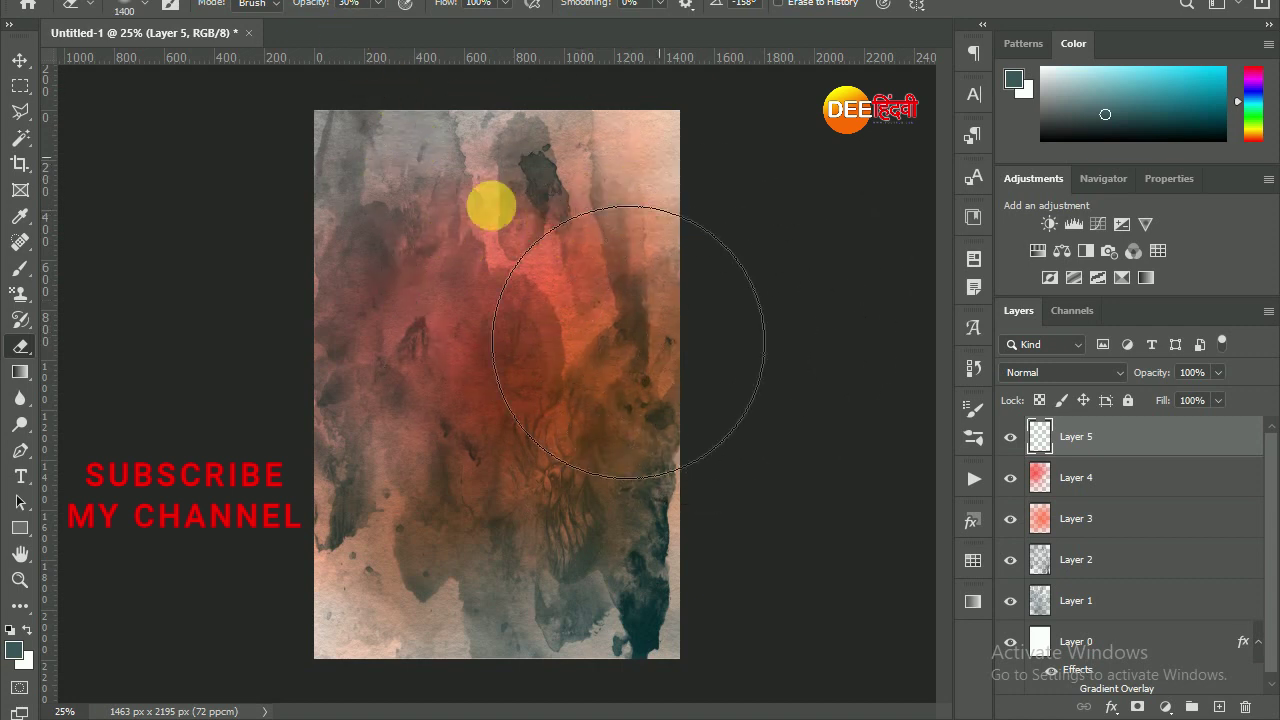
pyautogui.click(140, 8)
pyautogui.click(510, 178)
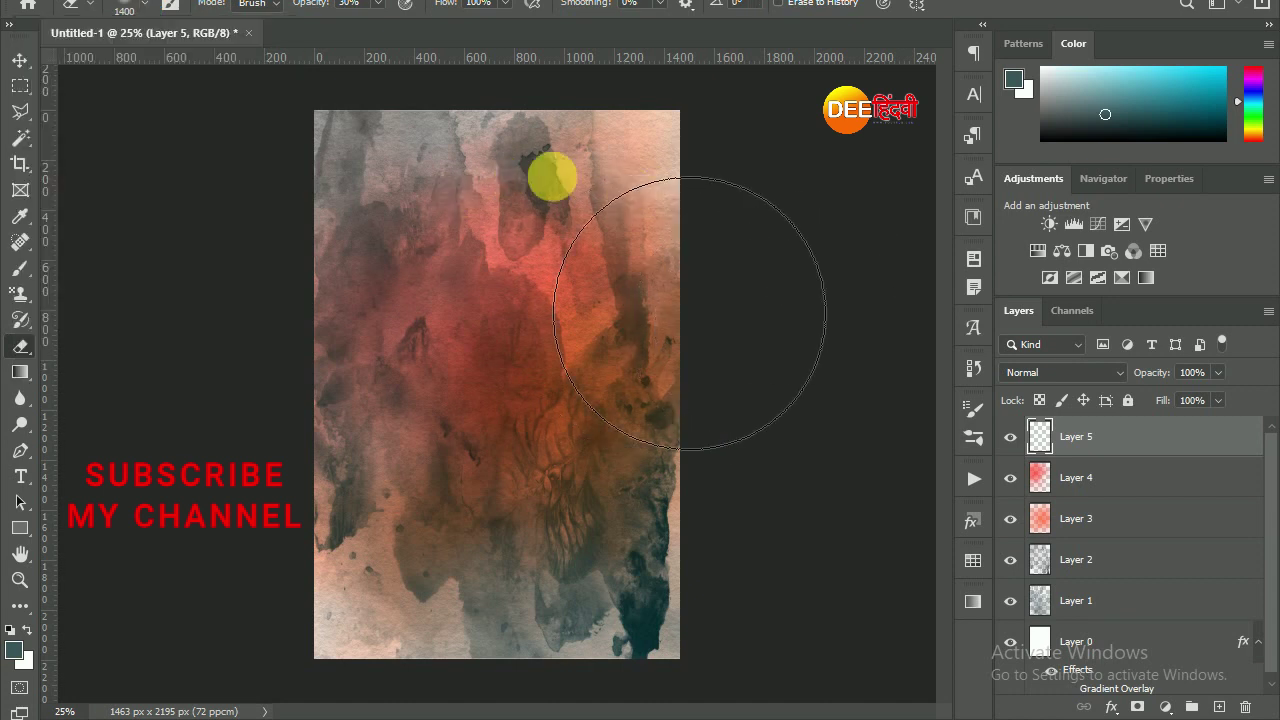
pyautogui.click(20, 268)
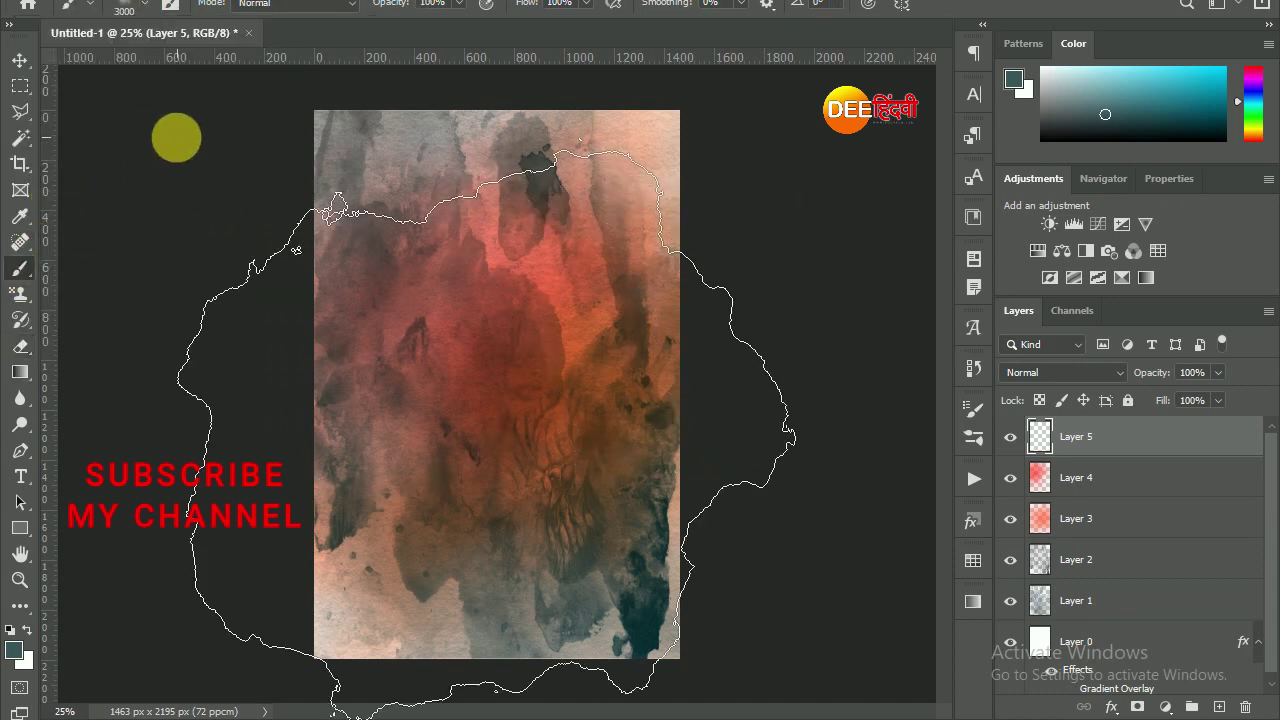
# Step: Choose the Soft Round brush preset
pyautogui.click(130, 6)
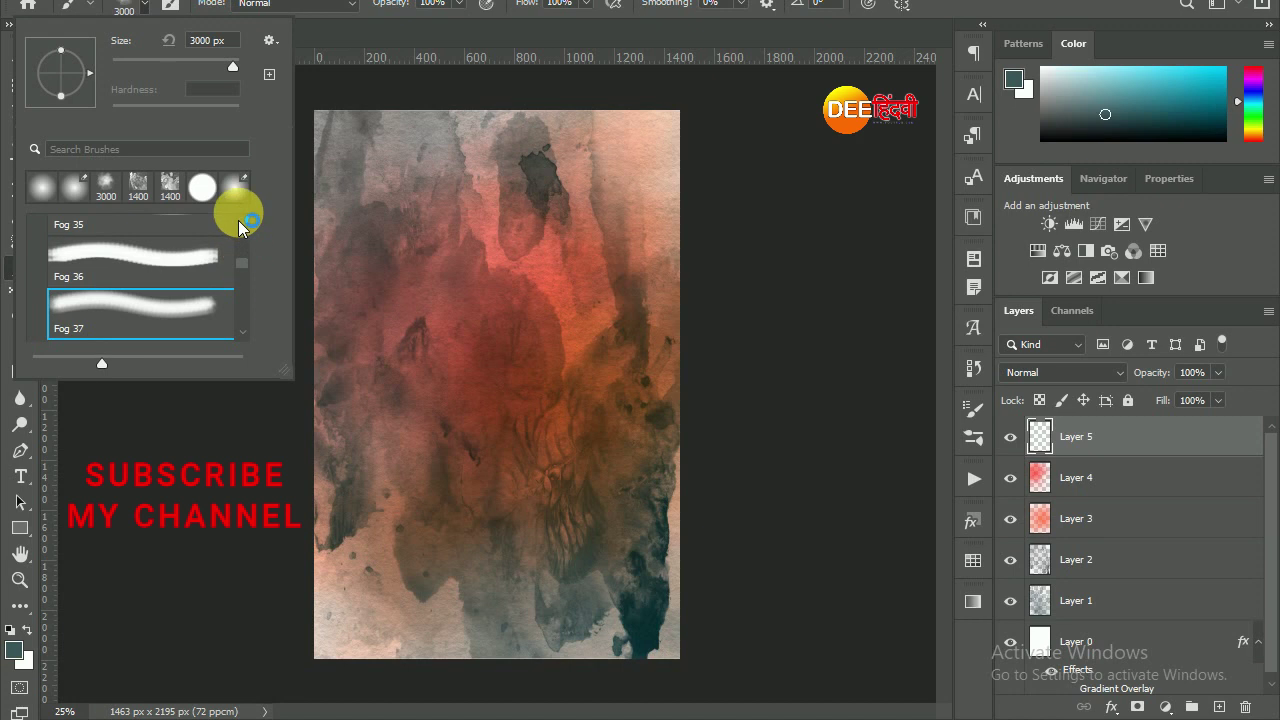
pyautogui.scroll(1, 245, 268)
pyautogui.scroll(1, 243, 265)
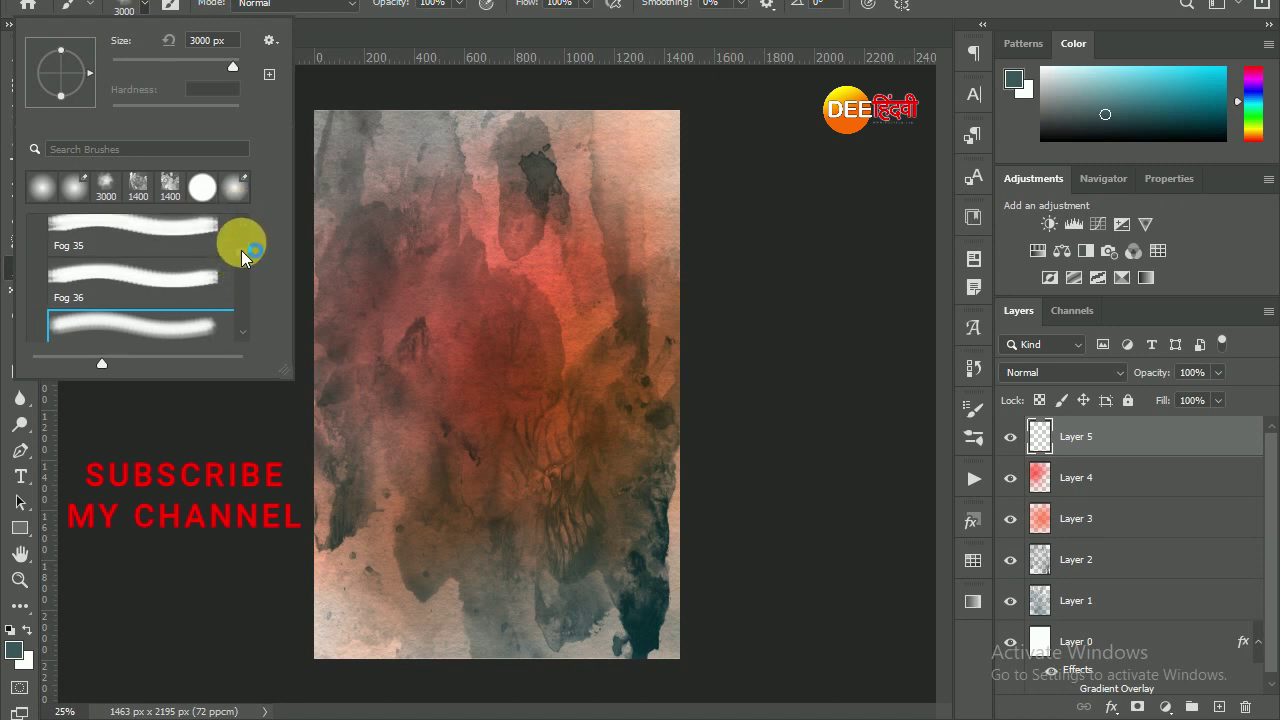
pyautogui.scroll(5, 245, 250)
pyautogui.scroll(10, 246, 240)
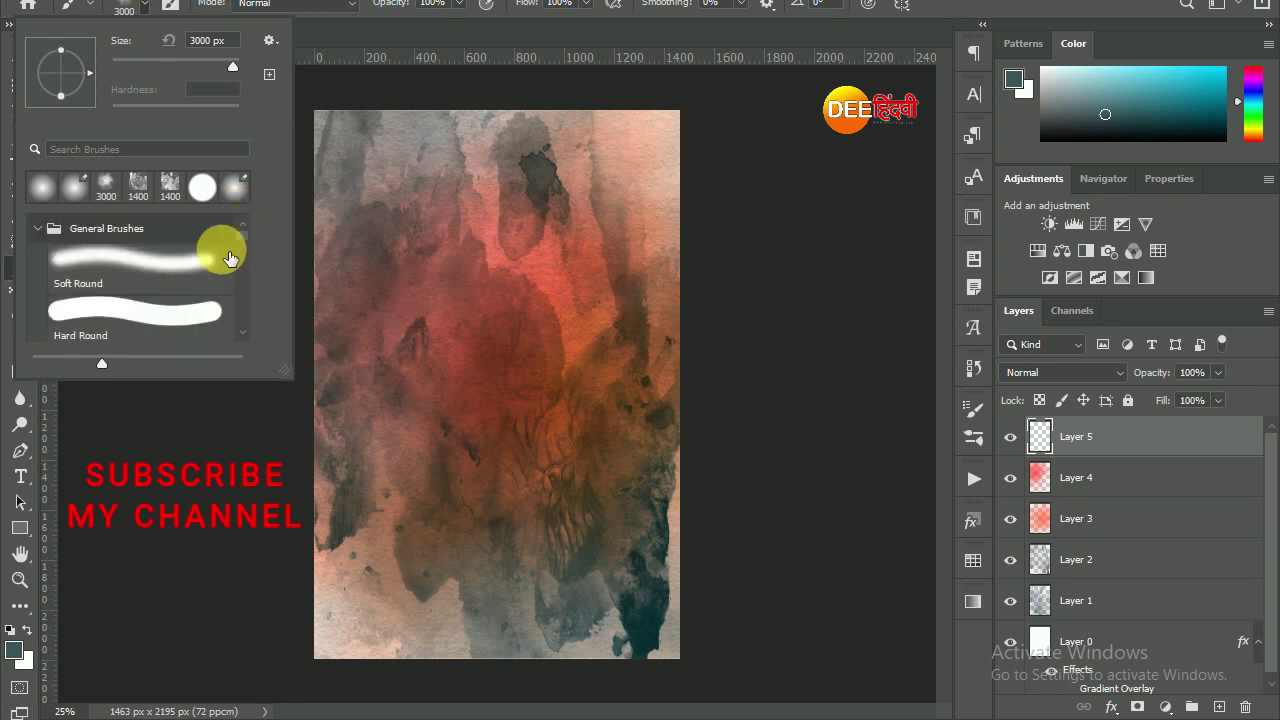
pyautogui.click(209, 260)
pyautogui.click(504, 165)
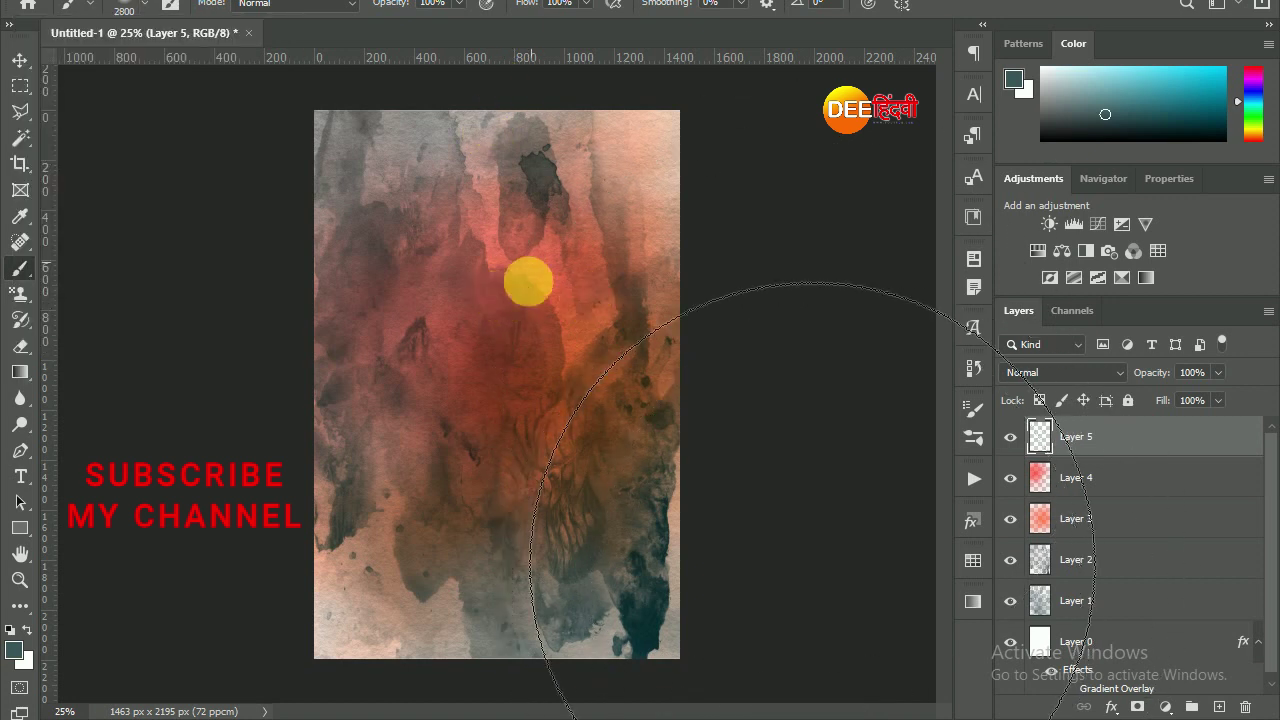
# Step: Paint a soft teal wash at about 33% opacity on Layer 5, darker and bluer at the bottom
pyautogui.rightClick(648, 295)
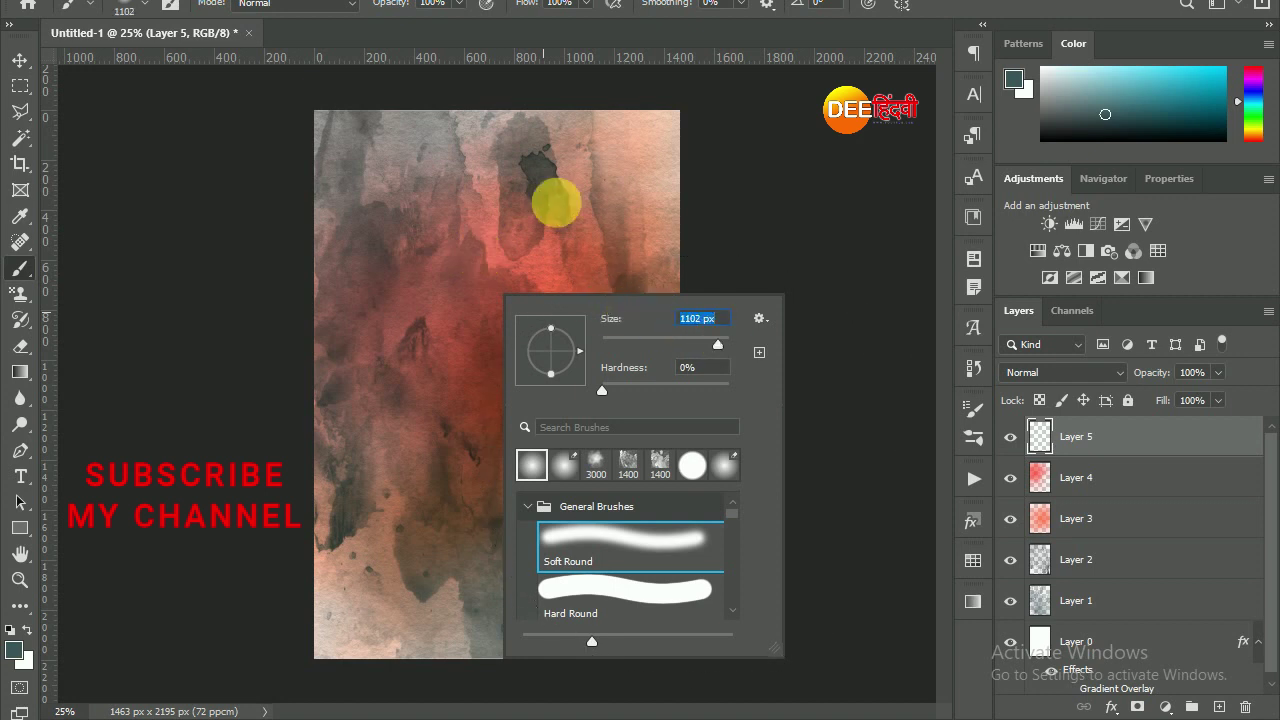
pyautogui.moveTo(391, 8); pyautogui.dragTo(332, 40)
pyautogui.moveTo(340, 180)
pyautogui.mouseDown()
pyautogui.moveTo(500, 708)
pyautogui.moveTo(651, 646)
pyautogui.mouseUp()
pyautogui.moveTo(609, 719); pyautogui.dragTo(723, 605)
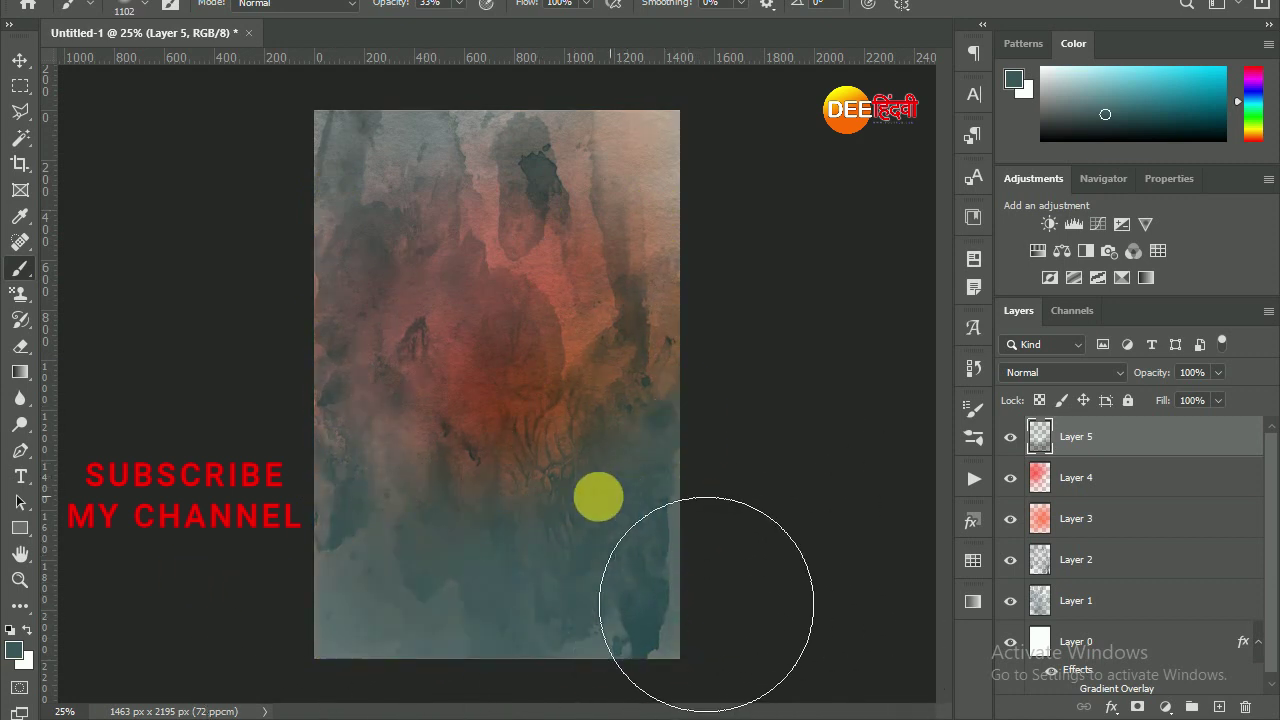
pyautogui.moveTo(723, 605)
pyautogui.mouseDown()
pyautogui.moveTo(626, 247)
pyautogui.moveTo(389, 329)
pyautogui.mouseUp()
pyautogui.click(20, 60)
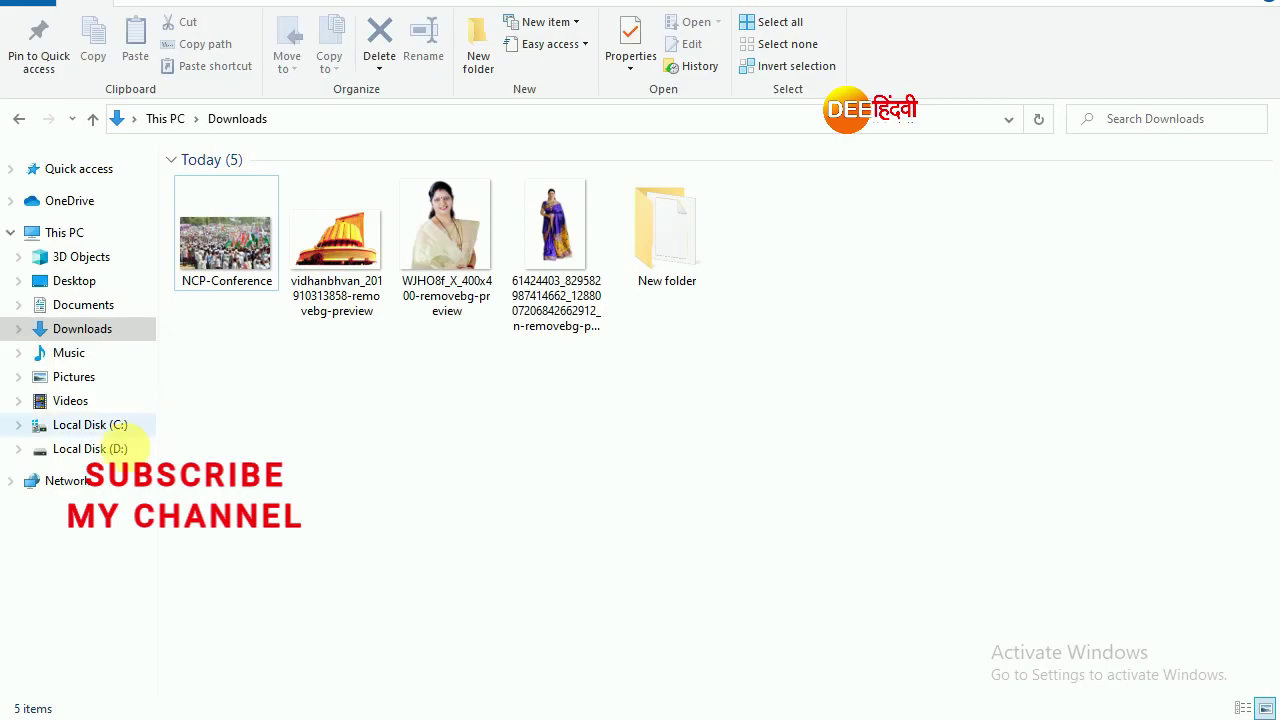
pyautogui.click(108, 448)
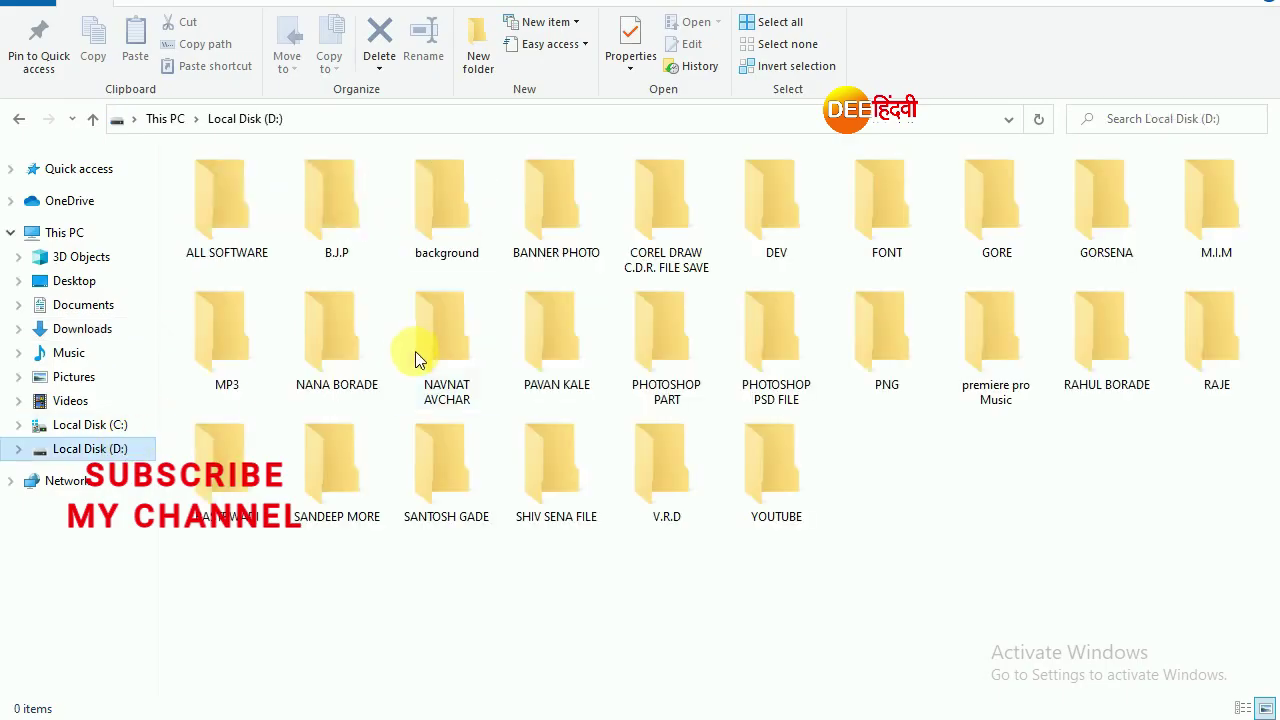
# Step: Open the background folder, then its 50 BACKGROUNDS {DEE HINDAVI} subfolder
pyautogui.doubleClick(447, 253)
pyautogui.click(257, 243)
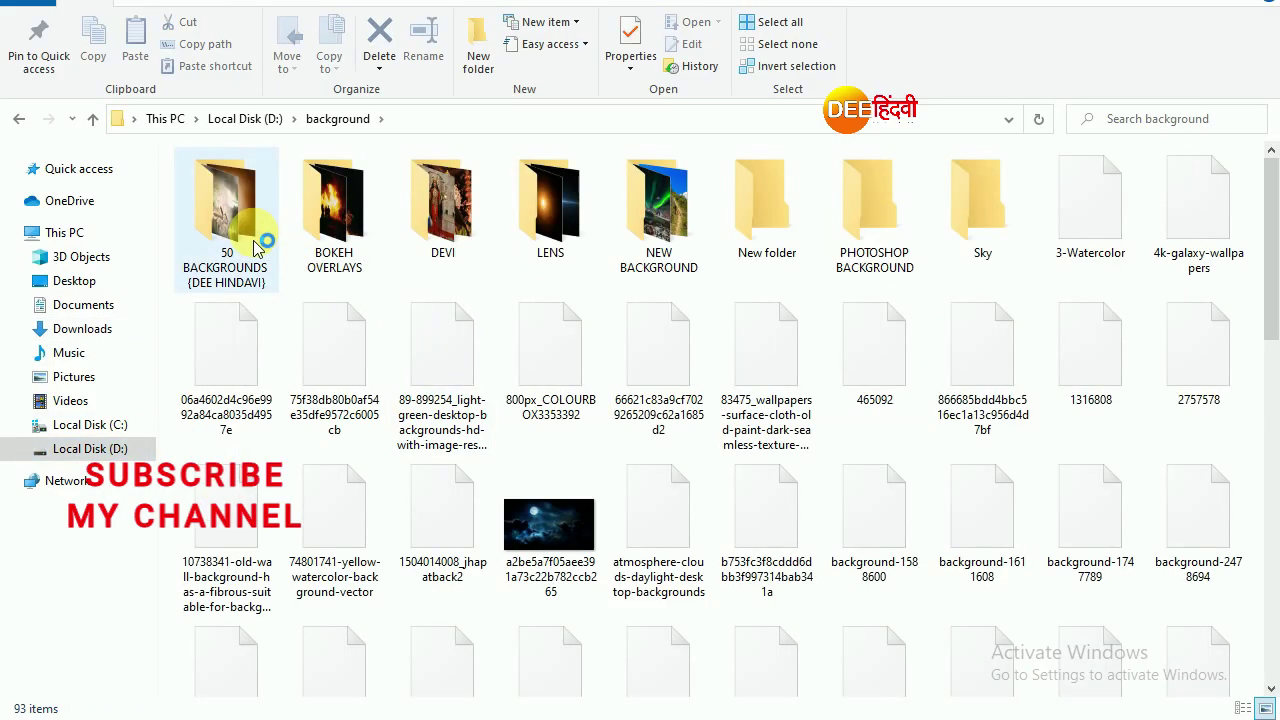
pyautogui.press('Return')
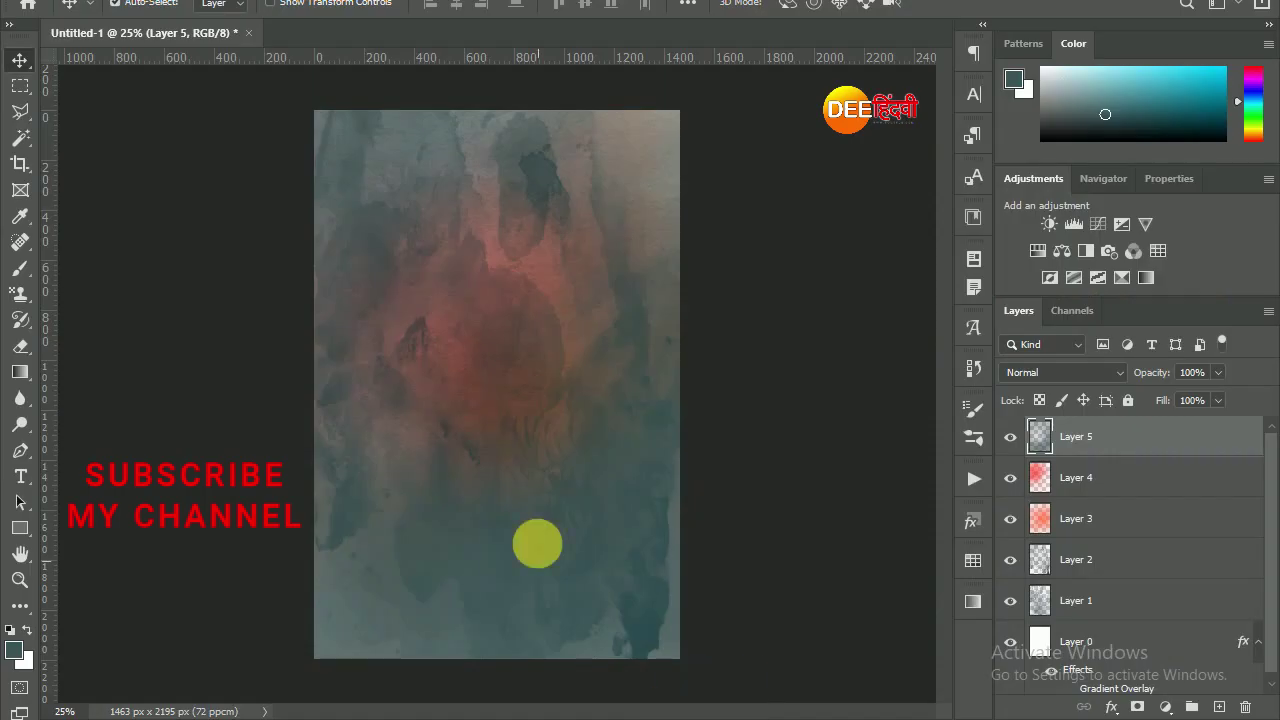
# Step: Place the 96 DEE HINDAVI castle image and stretch it to fill the canvas
pyautogui.moveTo(523, 476); pyautogui.dragTo(505, 460)
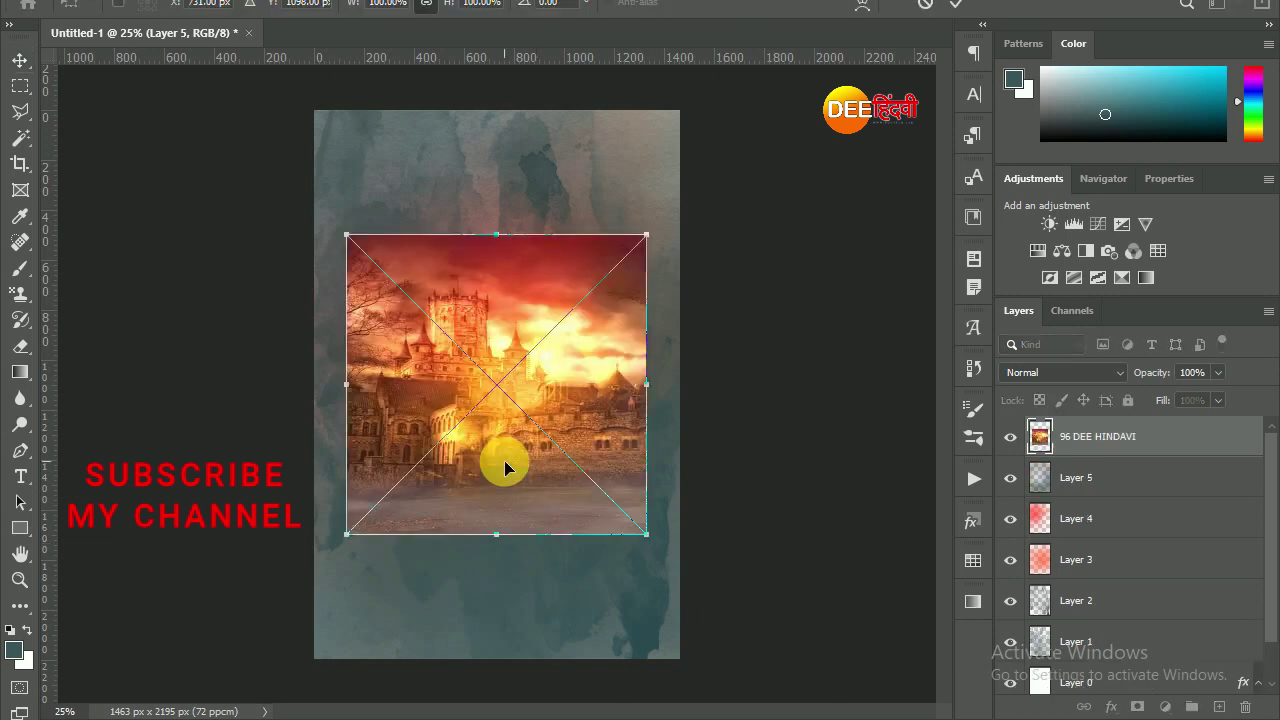
pyautogui.moveTo(507, 232); pyautogui.dragTo(507, 110)
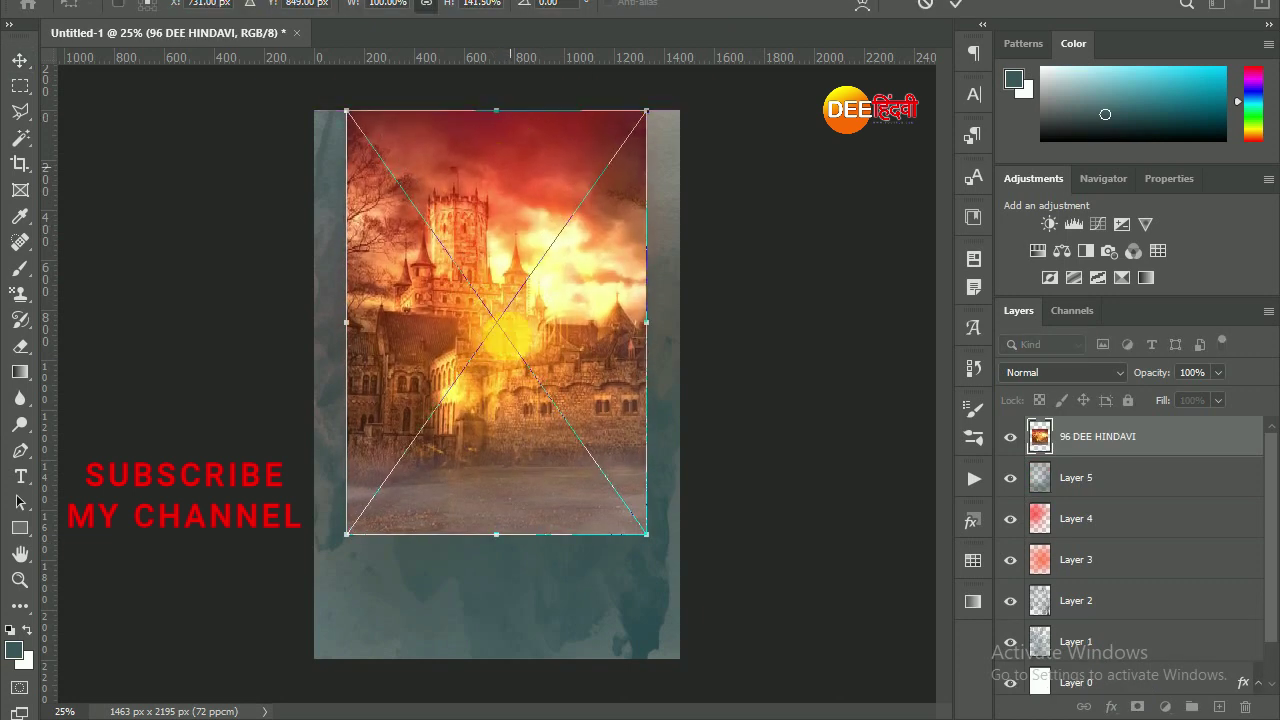
pyautogui.moveTo(505, 536); pyautogui.dragTo(497, 658)
pyautogui.moveTo(646, 384); pyautogui.dragTo(695, 394)
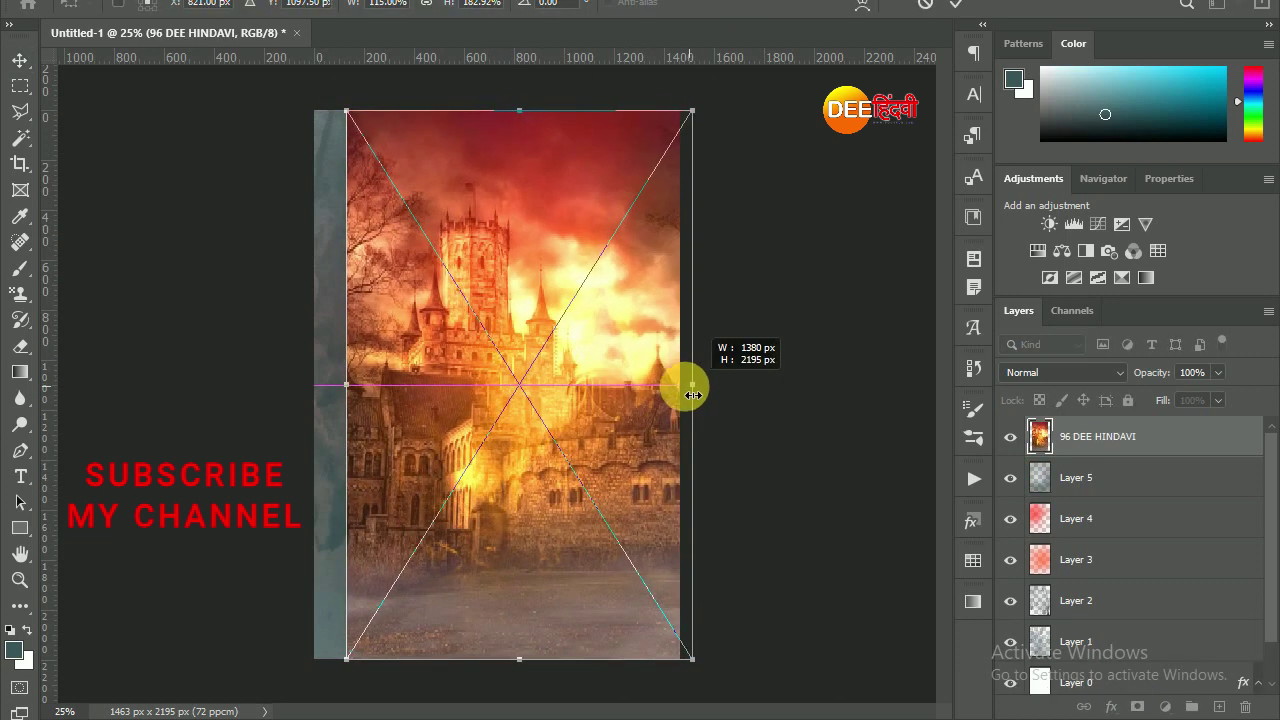
pyautogui.moveTo(346, 385); pyautogui.dragTo(274, 386)
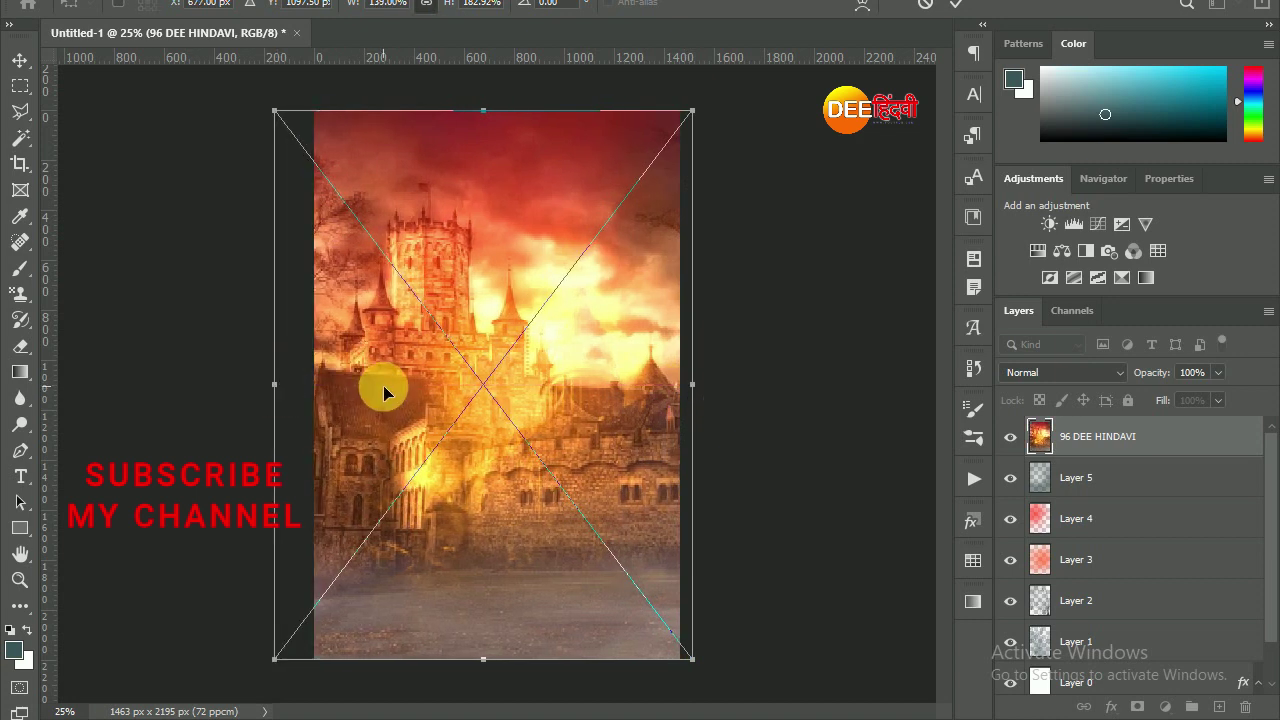
pyautogui.press('Return')
# Step: Set the castle layer to Screen blending at 34% opacity
pyautogui.click(1076, 378)
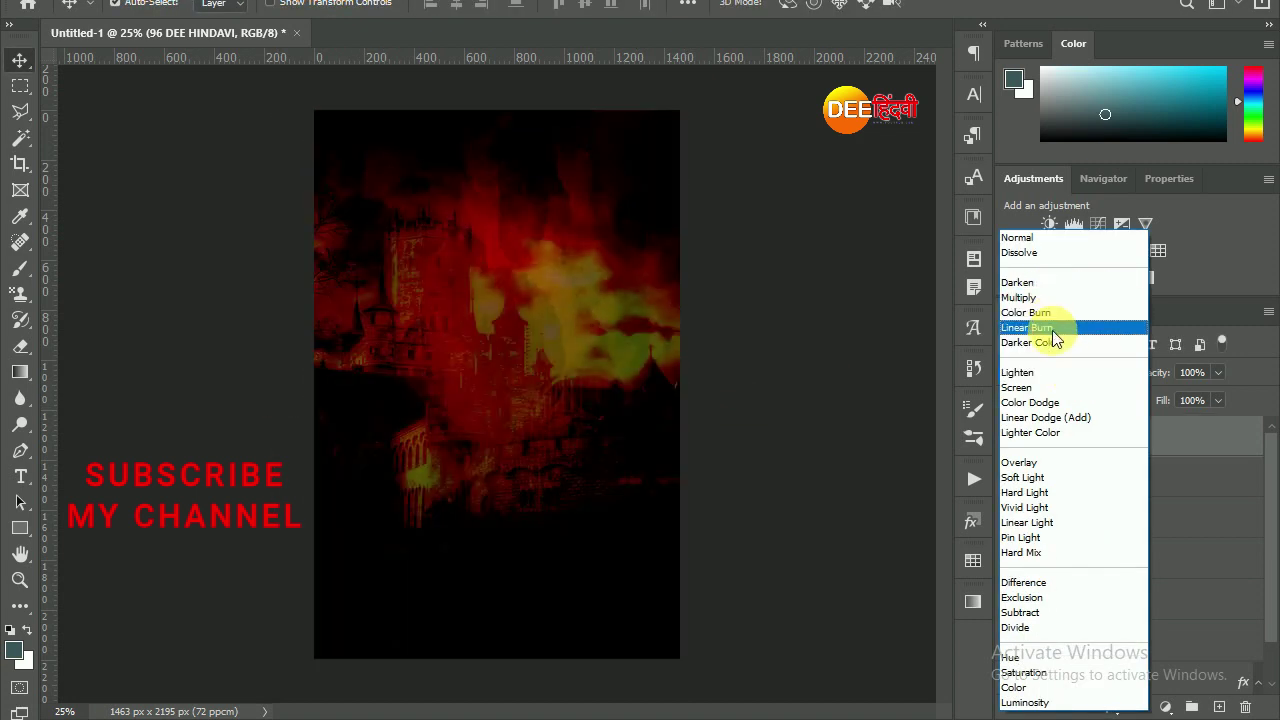
pyautogui.click(1052, 389)
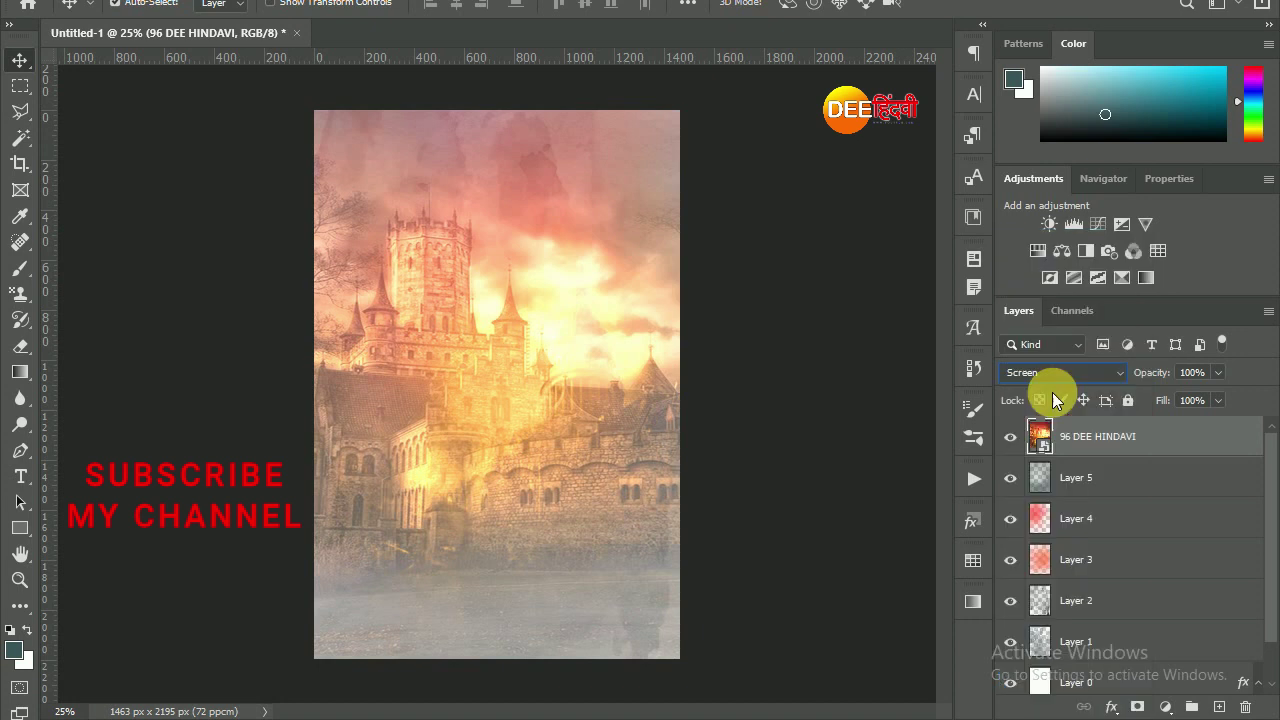
pyautogui.moveTo(1150, 373); pyautogui.dragTo(1100, 420)
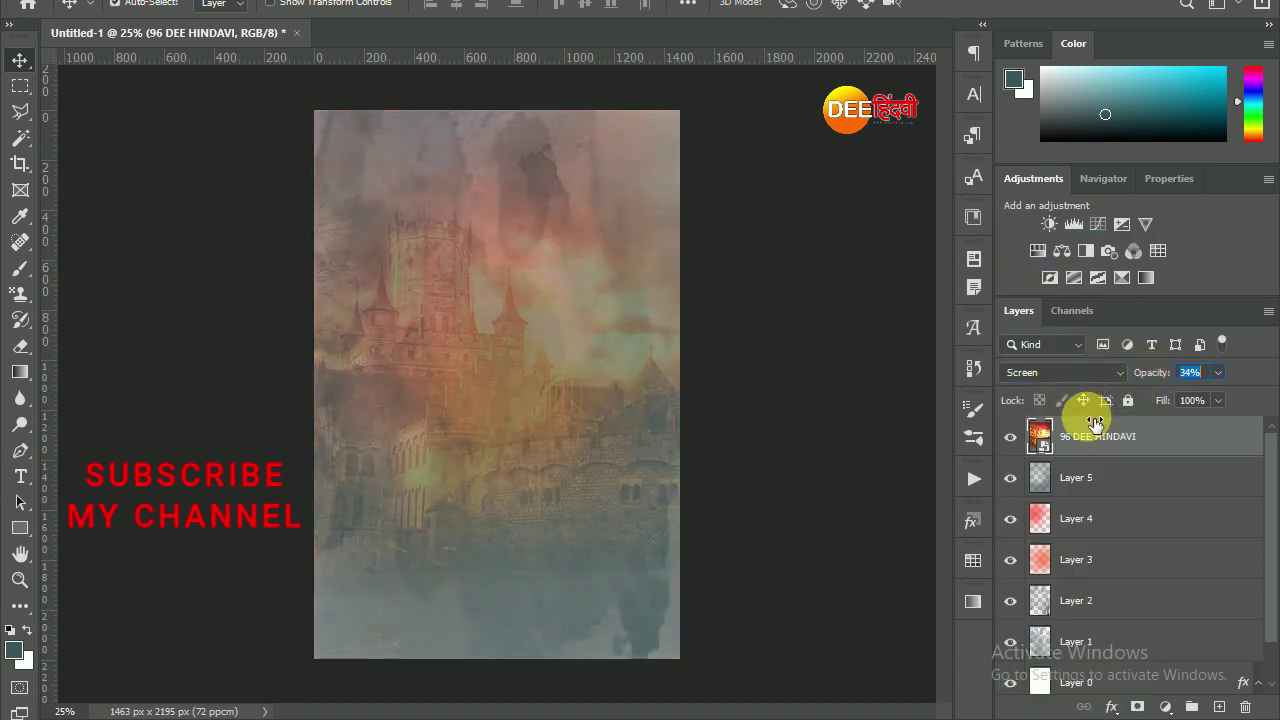
pyautogui.press('Return')
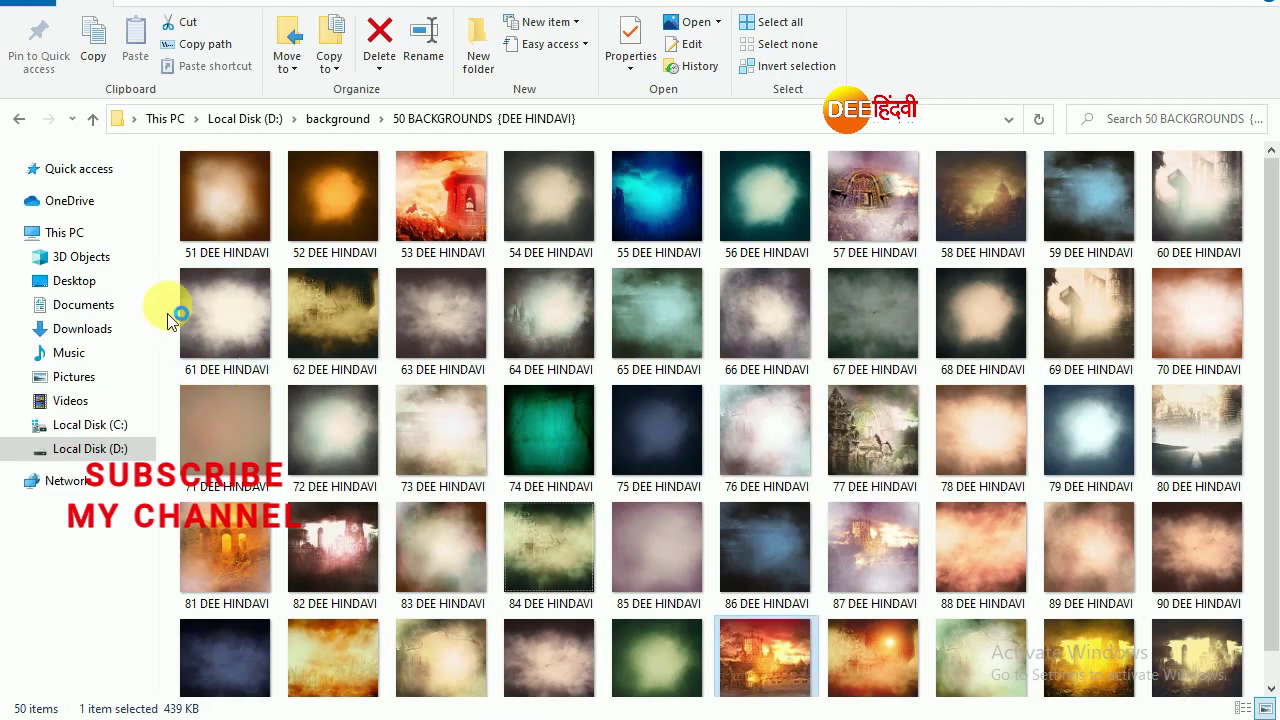
pyautogui.click(100, 329)
pyautogui.click(336, 250)
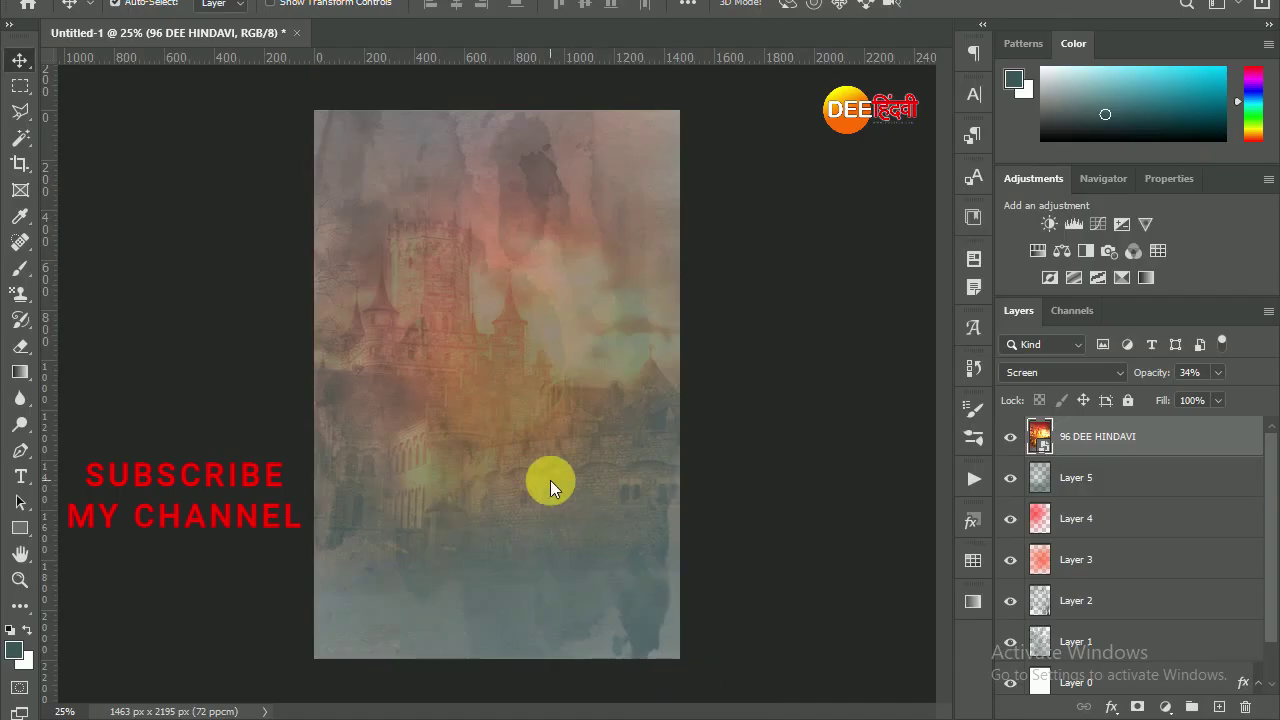
# Step: Place the Vidhan Bhavan image enlarged toward the top-left and rasterize it
pyautogui.moveTo(336, 250); pyautogui.dragTo(551, 486)
pyautogui.moveTo(648, 292); pyautogui.dragTo(729, 189)
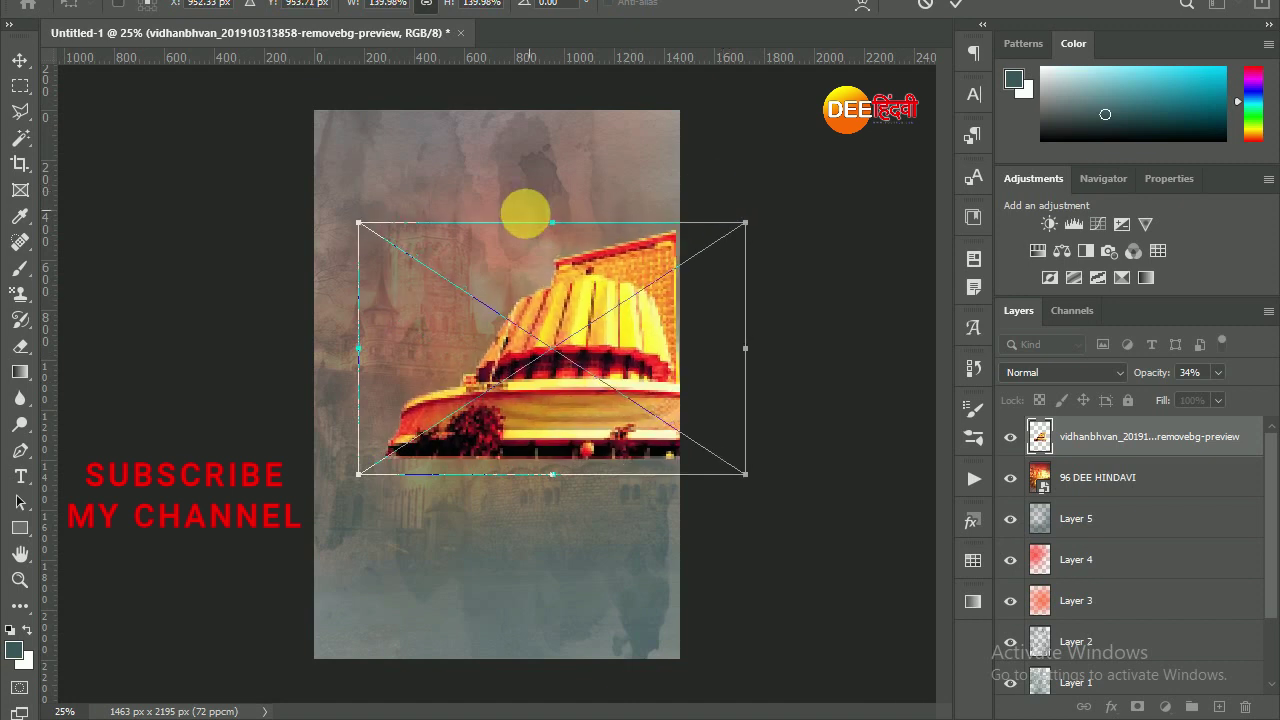
pyautogui.moveTo(357, 229)
pyautogui.mouseDown()
pyautogui.moveTo(243, 163)
pyautogui.moveTo(226, 136)
pyautogui.mouseUp()
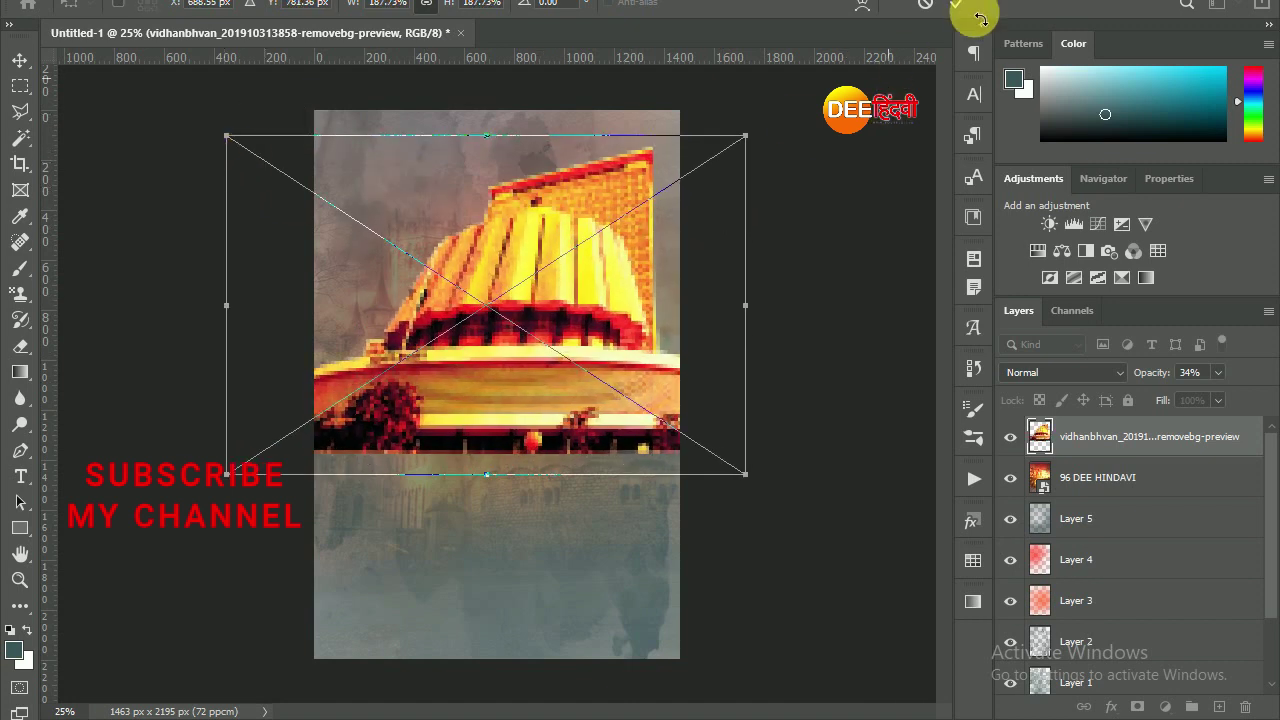
pyautogui.click(20, 346)
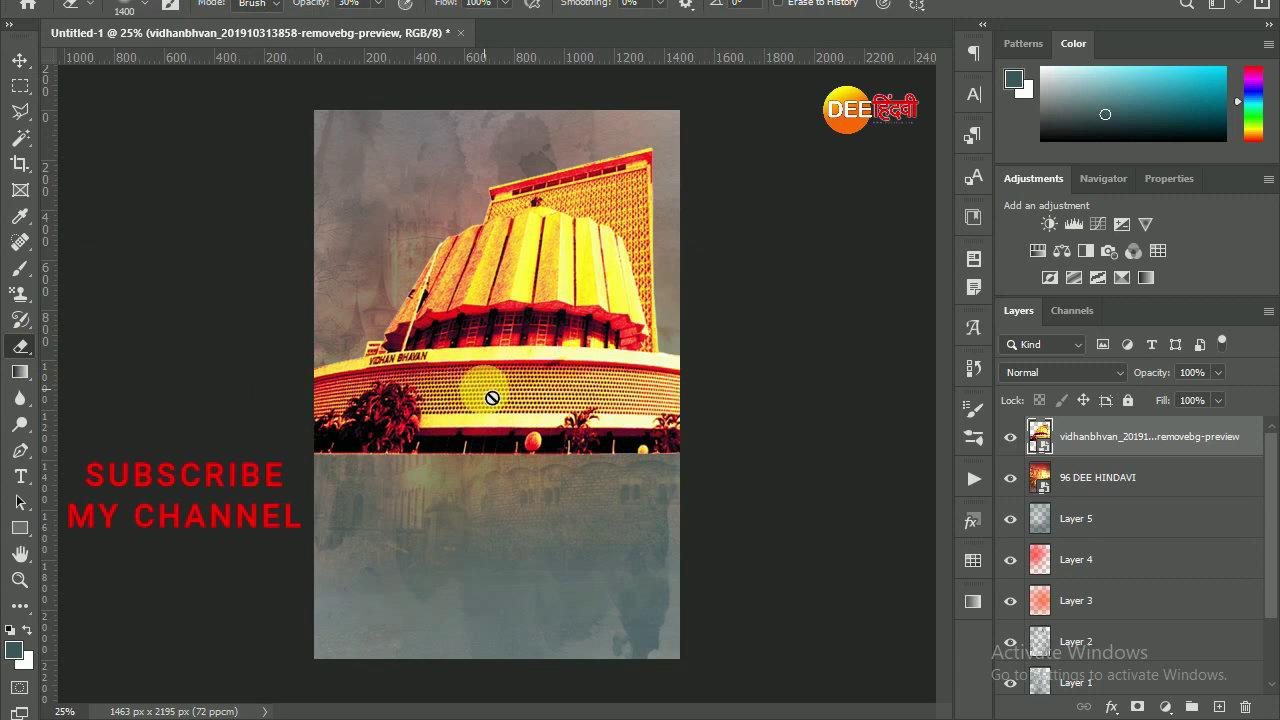
pyautogui.click(580, 280)
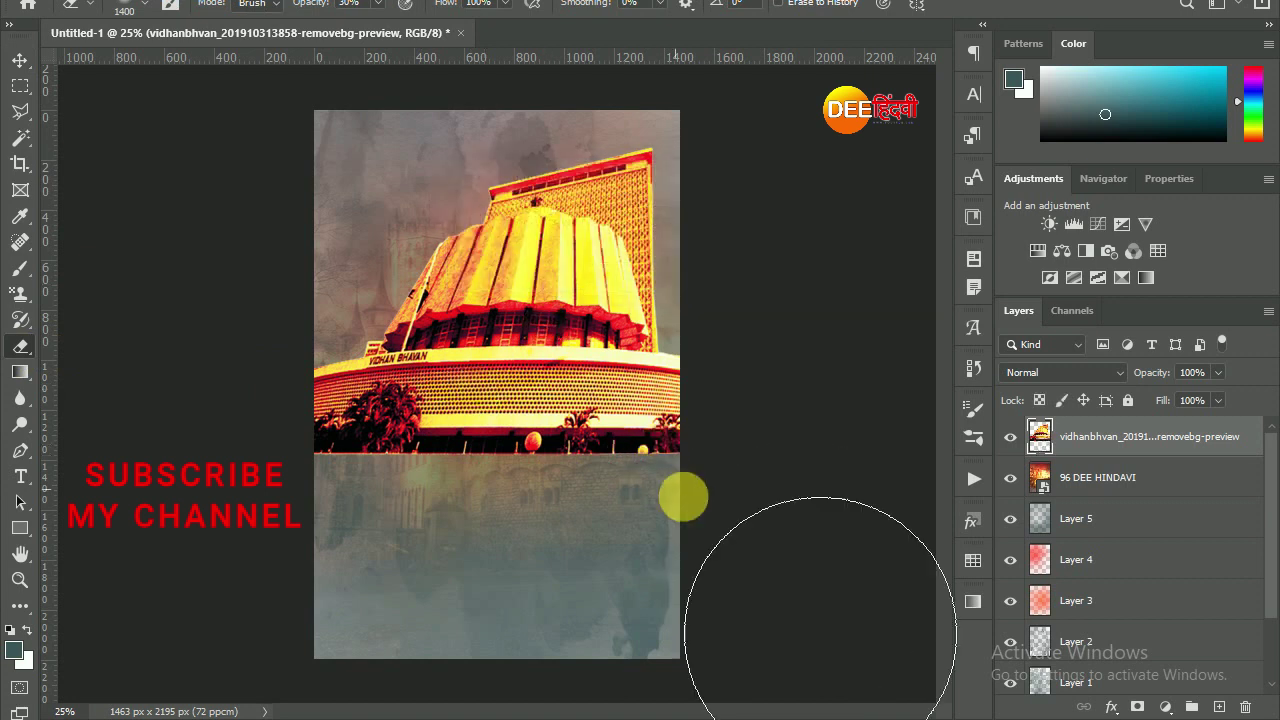
# Step: Erase the building's trees and lower edge, then blend the layer in Luminosity mode
pyautogui.moveTo(391, 571); pyautogui.dragTo(370, 440)
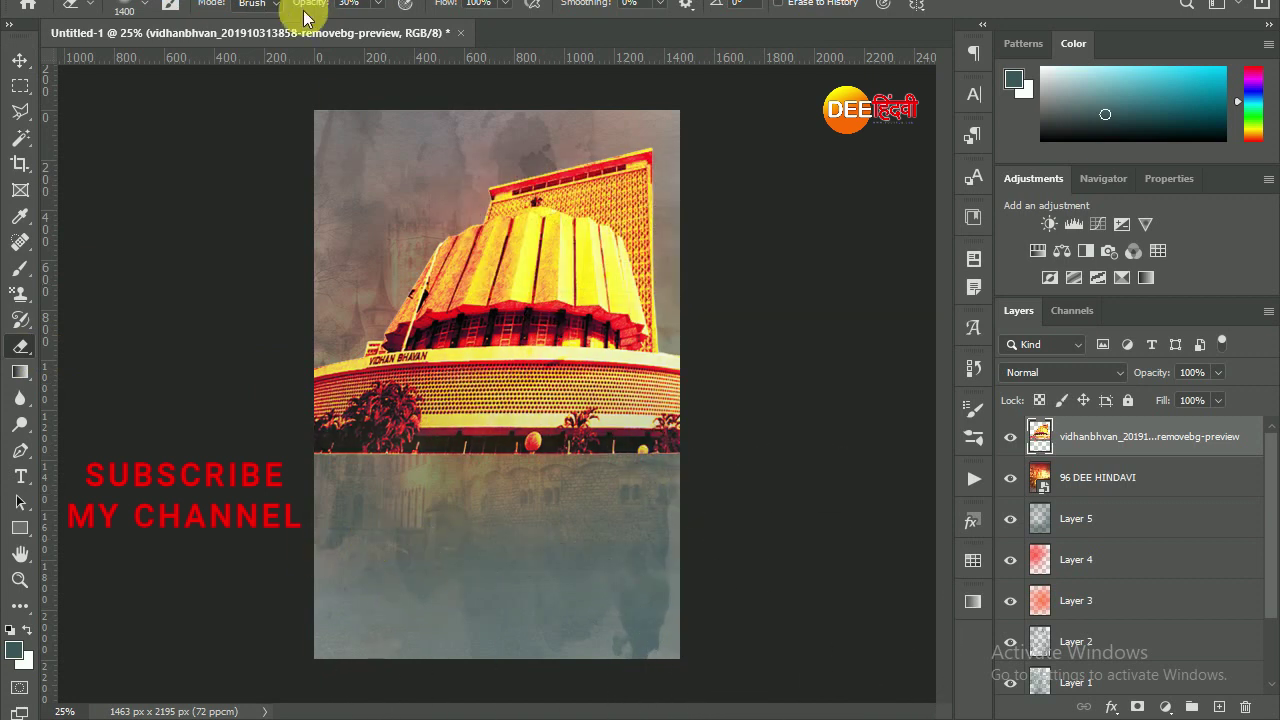
pyautogui.moveTo(315, 10); pyautogui.dragTo(434, 30)
pyautogui.moveTo(666, 506)
pyautogui.mouseDown()
pyautogui.moveTo(277, 543)
pyautogui.moveTo(757, 457)
pyautogui.mouseUp()
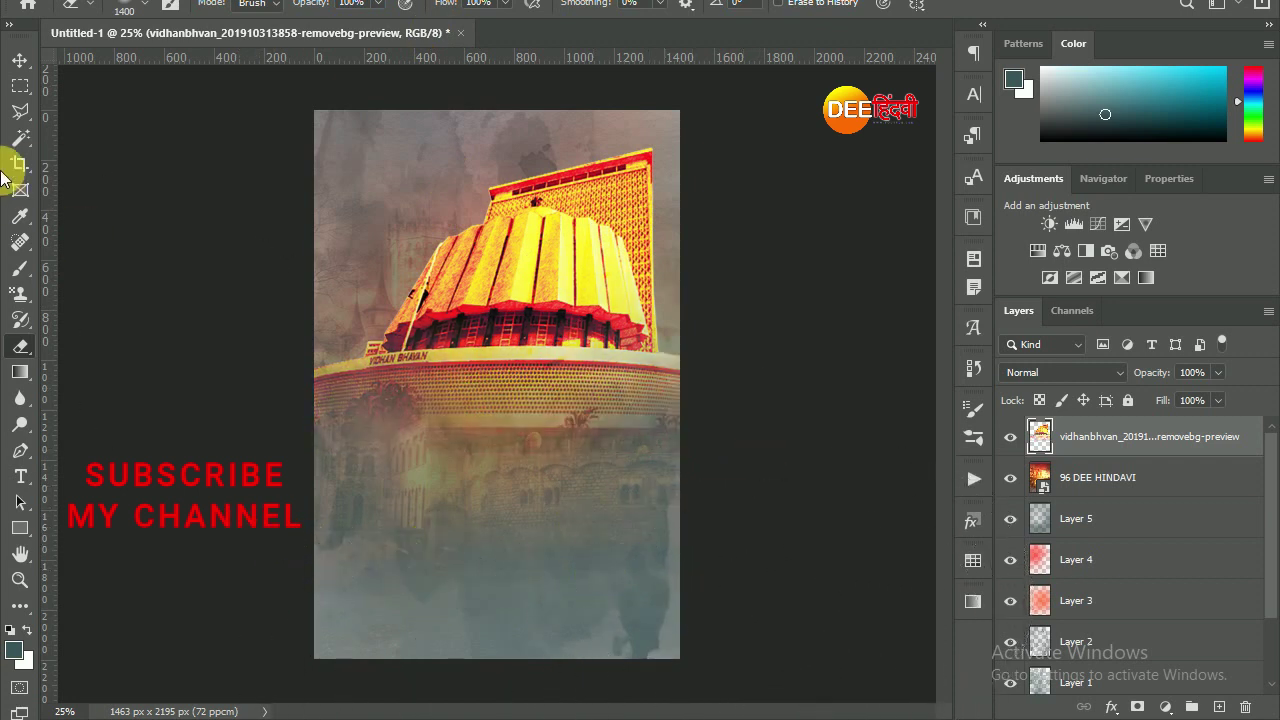
pyautogui.click(20, 62)
pyautogui.click(1025, 372)
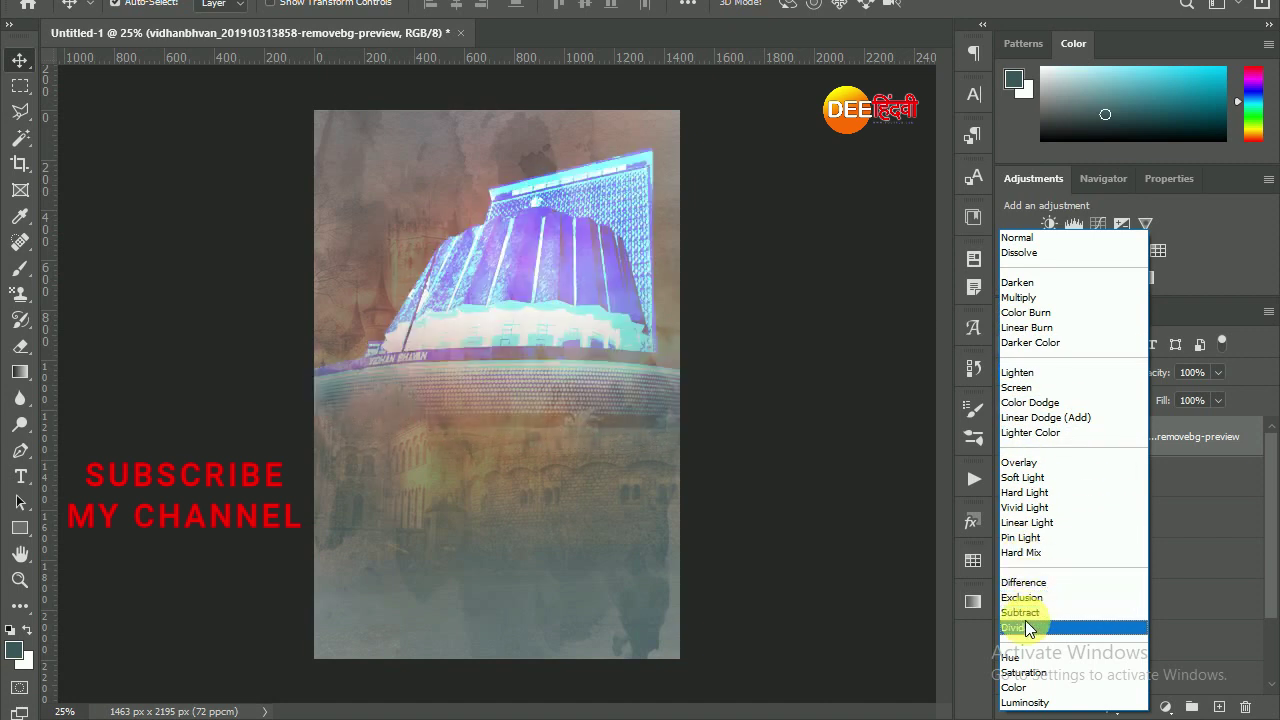
pyautogui.click(1025, 702)
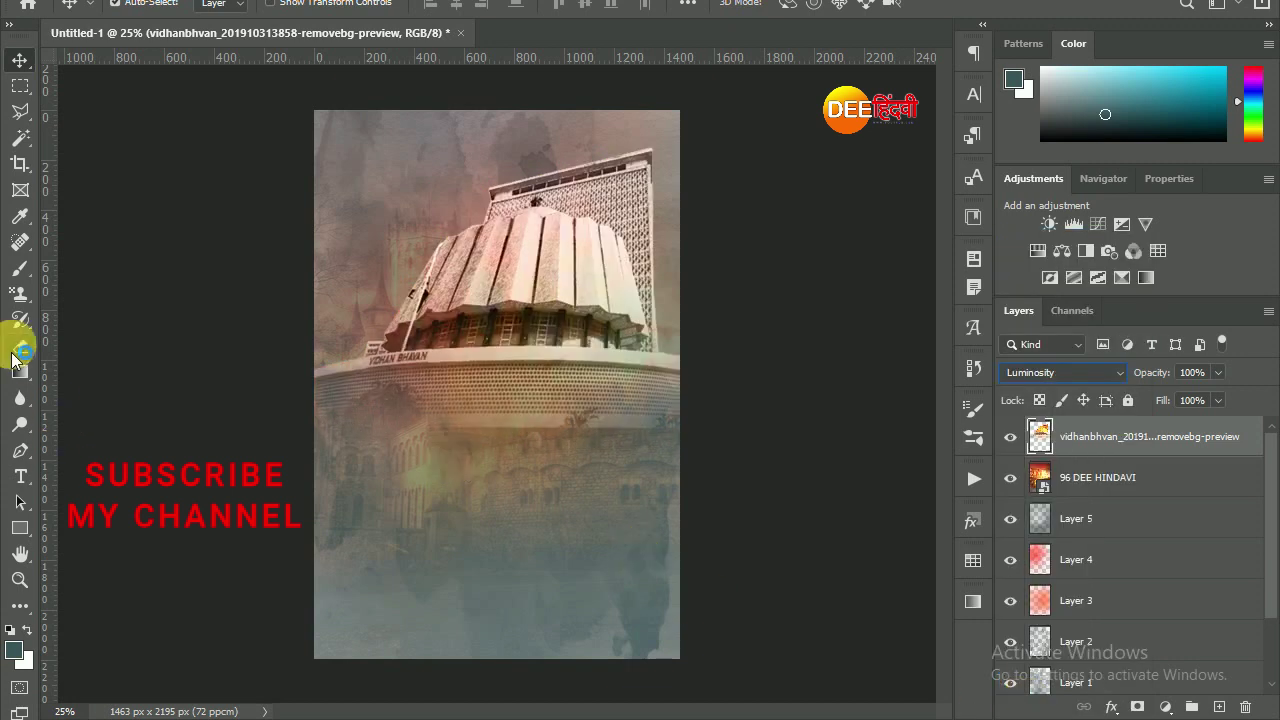
pyautogui.click(20, 348)
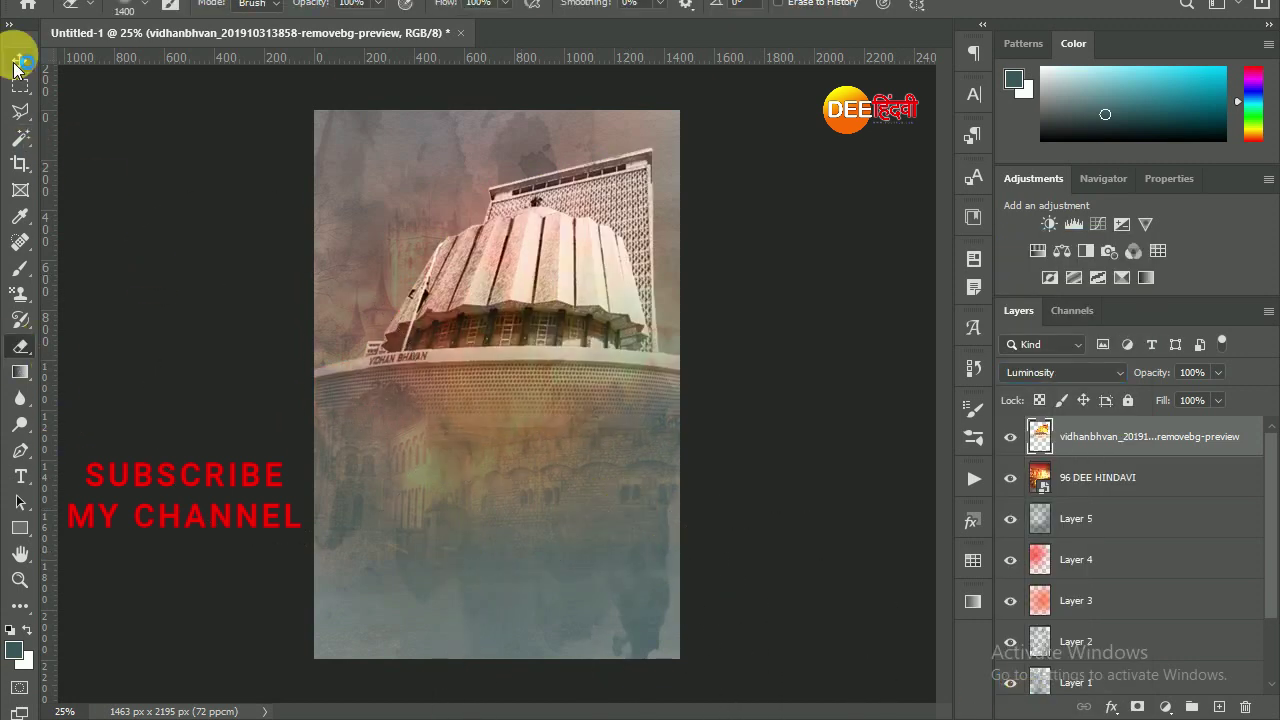
# Step: Place the NCP-Conference crowd photo enlarged across the poster, below the building, in Luminosity mode
pyautogui.click(18, 62)
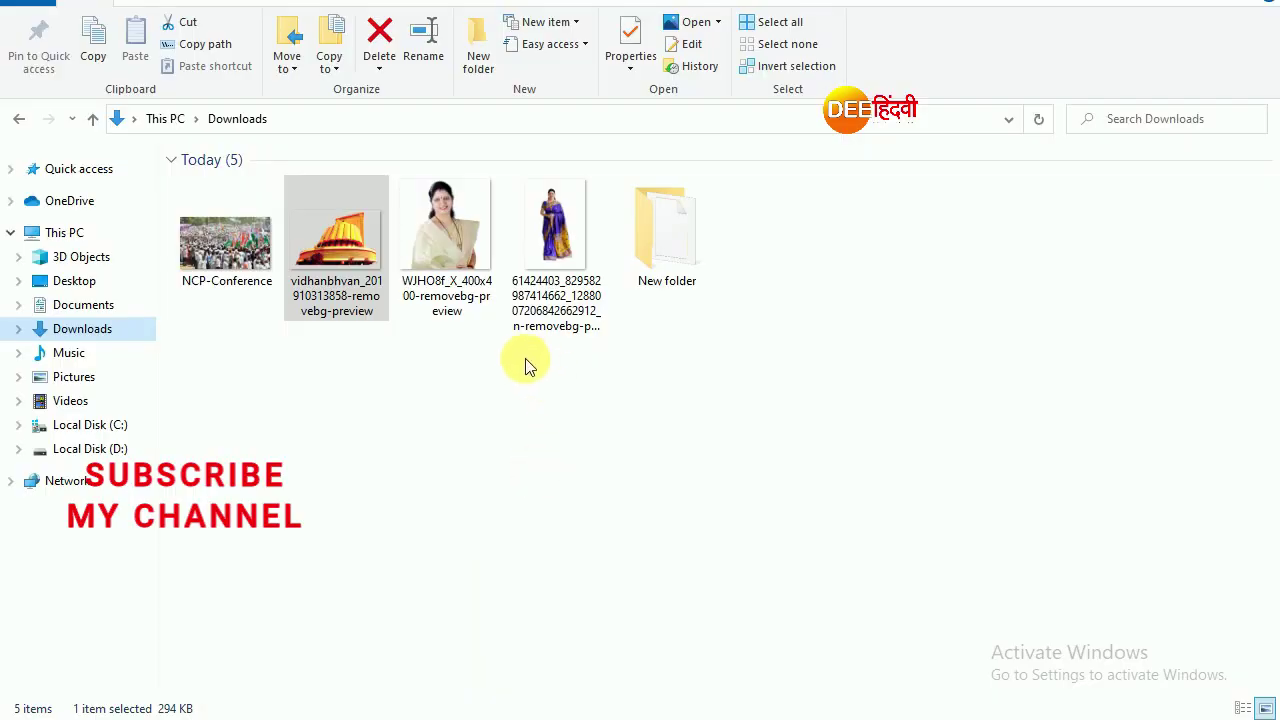
pyautogui.click(250, 265)
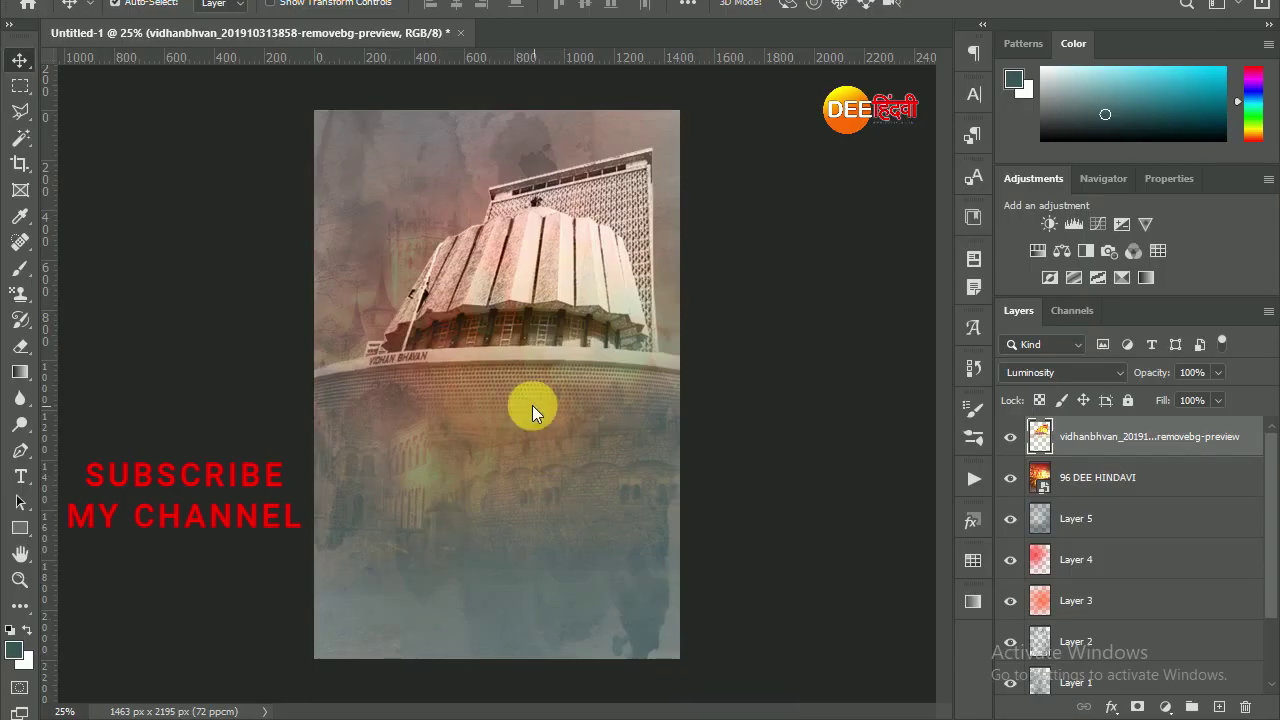
pyautogui.moveTo(750, 695); pyautogui.dragTo(532, 405)
pyautogui.moveTo(650, 300); pyautogui.dragTo(716, 258)
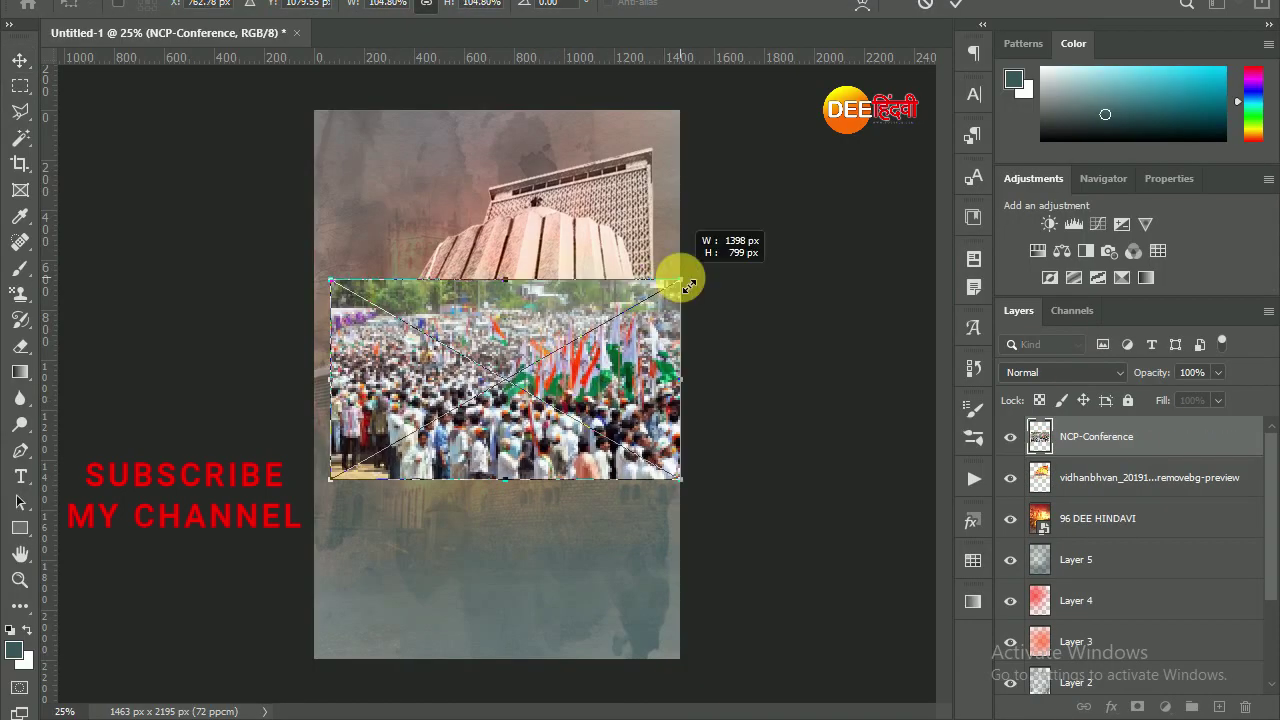
pyautogui.moveTo(330, 477)
pyautogui.mouseDown()
pyautogui.moveTo(167, 615)
pyautogui.moveTo(125, 625)
pyautogui.mouseUp()
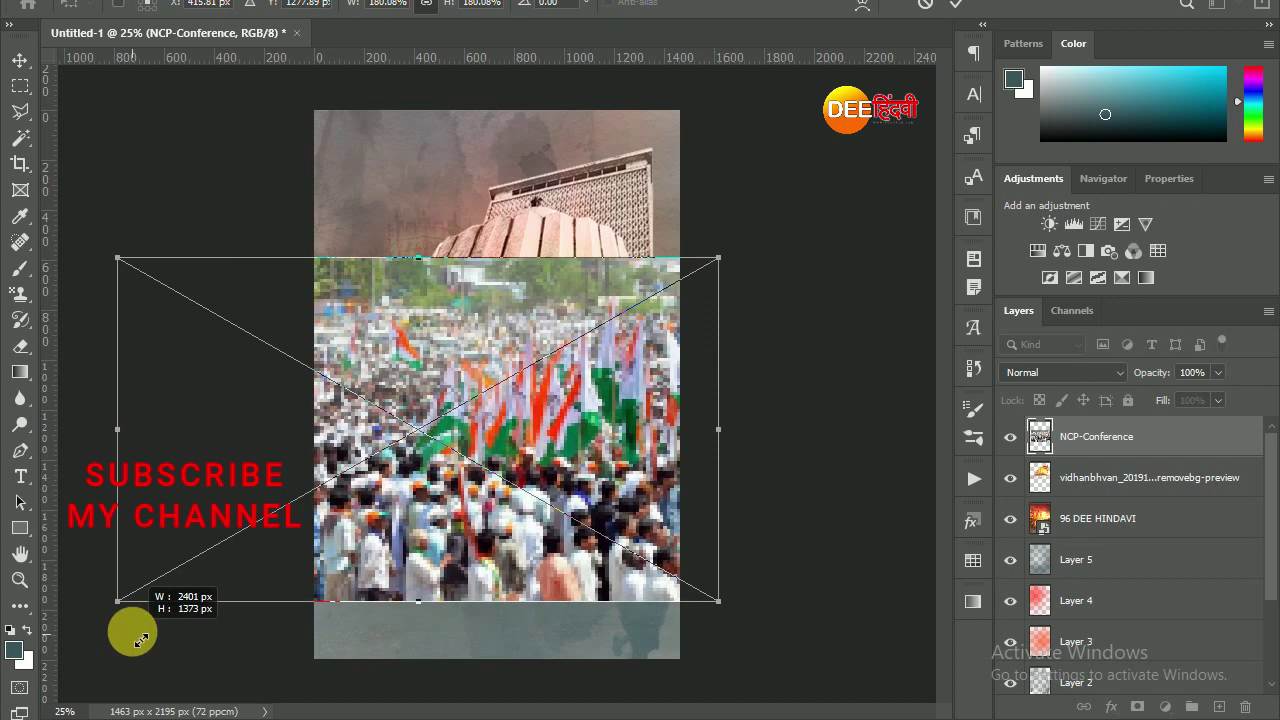
pyautogui.moveTo(720, 258); pyautogui.dragTo(758, 234)
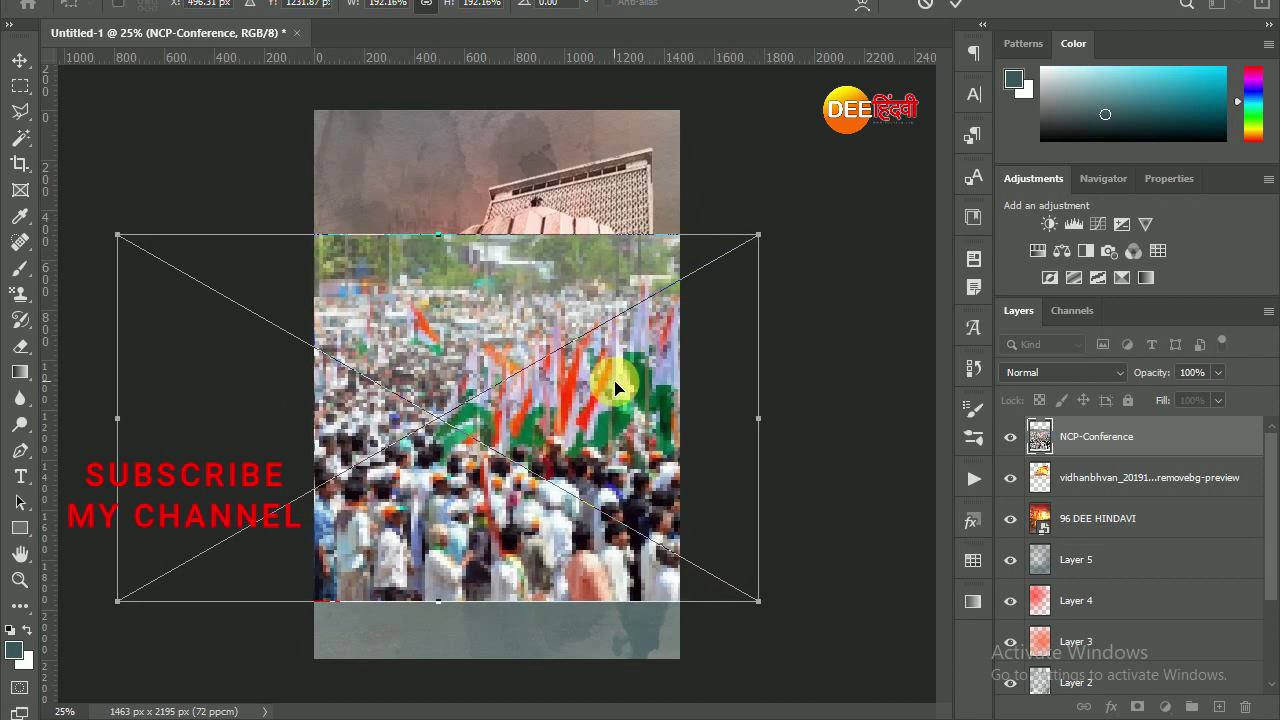
pyautogui.press('Return')
pyautogui.moveTo(1095, 437); pyautogui.dragTo(1049, 495)
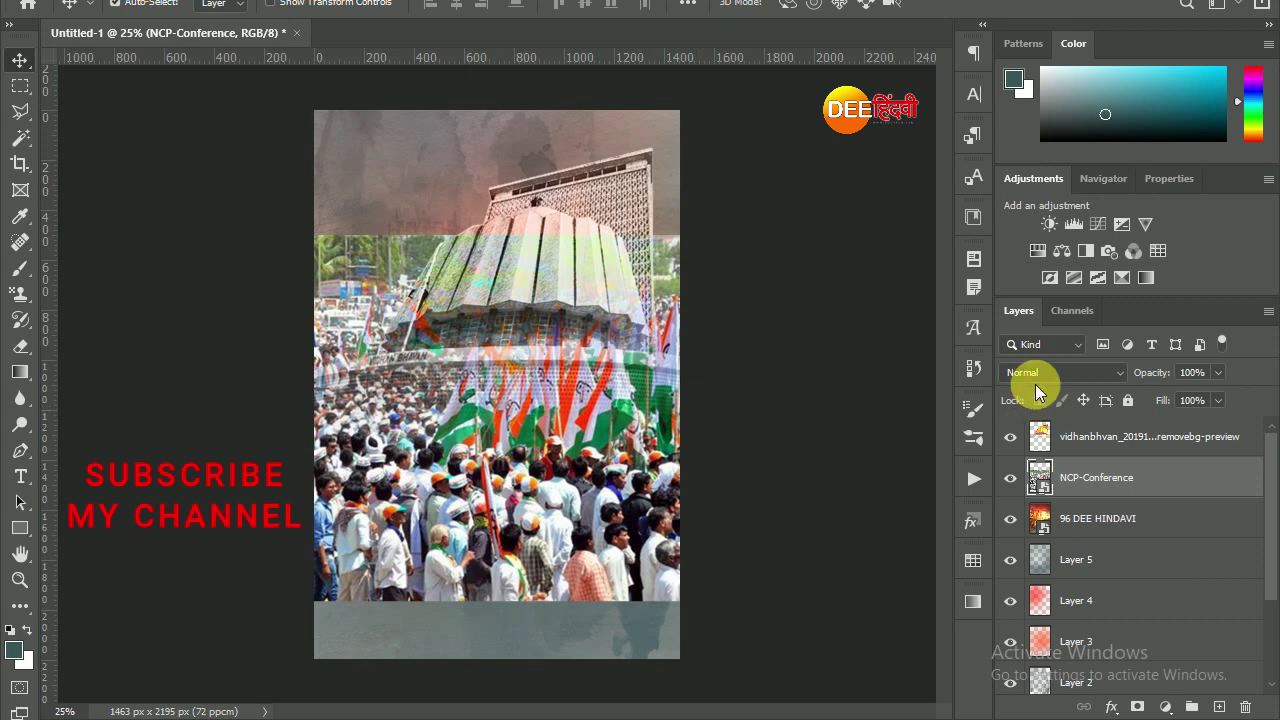
pyautogui.click(1041, 378)
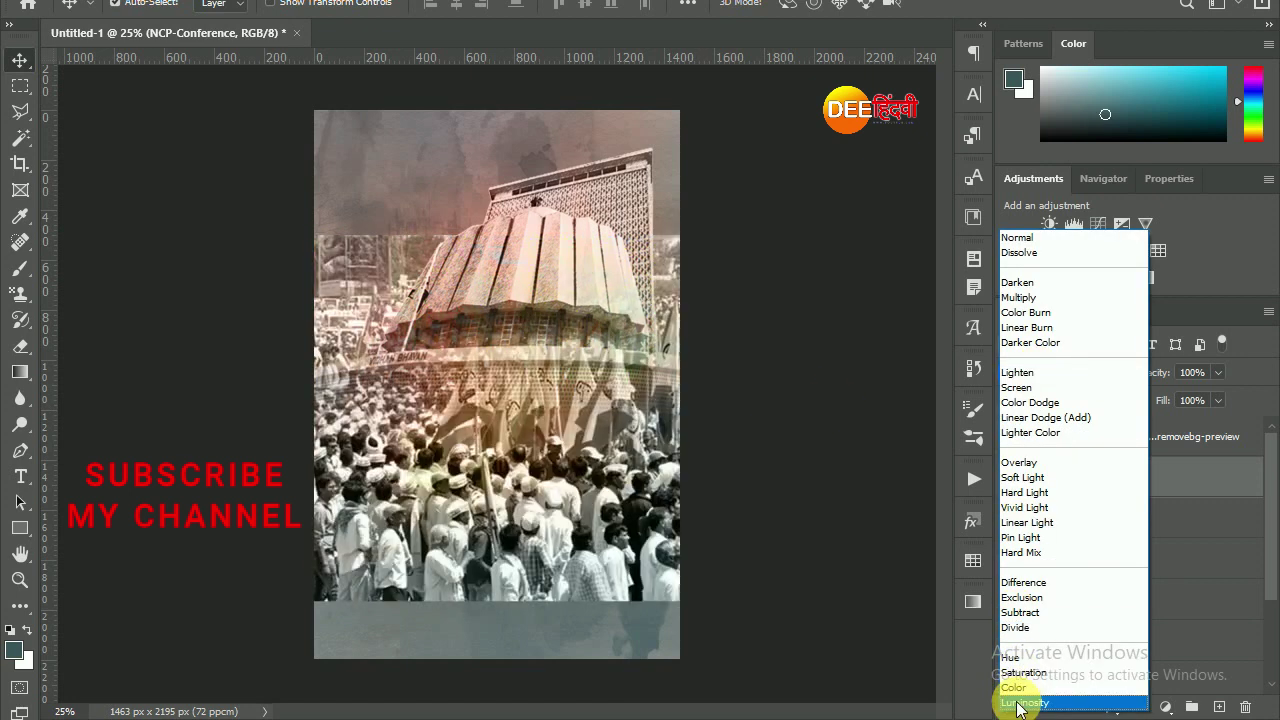
pyautogui.click(1020, 697)
# Step: Rasterize the crowd photo, fade its top-left and bottom edges, and add a new empty layer
pyautogui.click(20, 345)
pyautogui.click(529, 332)
pyautogui.click(600, 274)
pyautogui.moveTo(299, 170); pyautogui.dragTo(246, 160)
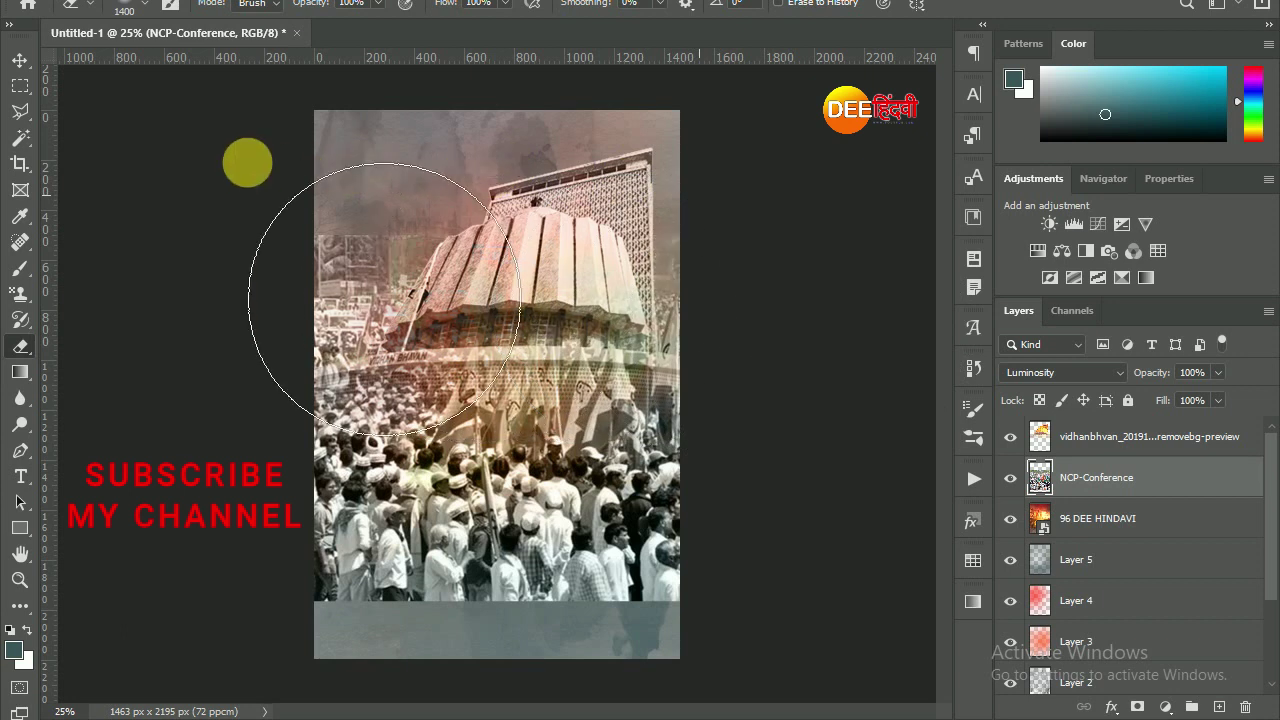
pyautogui.moveTo(693, 647)
pyautogui.mouseDown()
pyautogui.moveTo(280, 666)
pyautogui.moveTo(686, 690)
pyautogui.mouseUp()
pyautogui.click(20, 60)
pyautogui.click(1219, 707)
# Step: Move Layer 6 to the top and brush a dark teal tint over the poster
pyautogui.moveTo(1166, 484); pyautogui.dragTo(1140, 432)
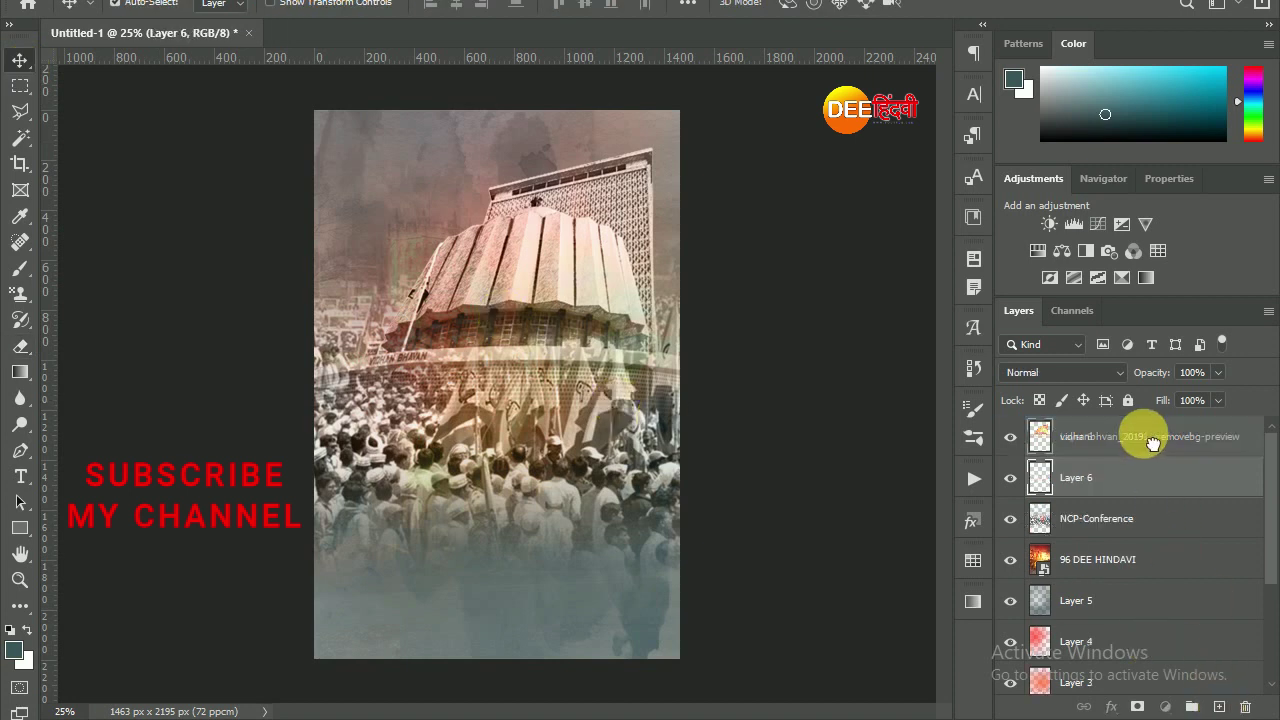
pyautogui.rightClick(25, 270)
pyautogui.click(80, 265)
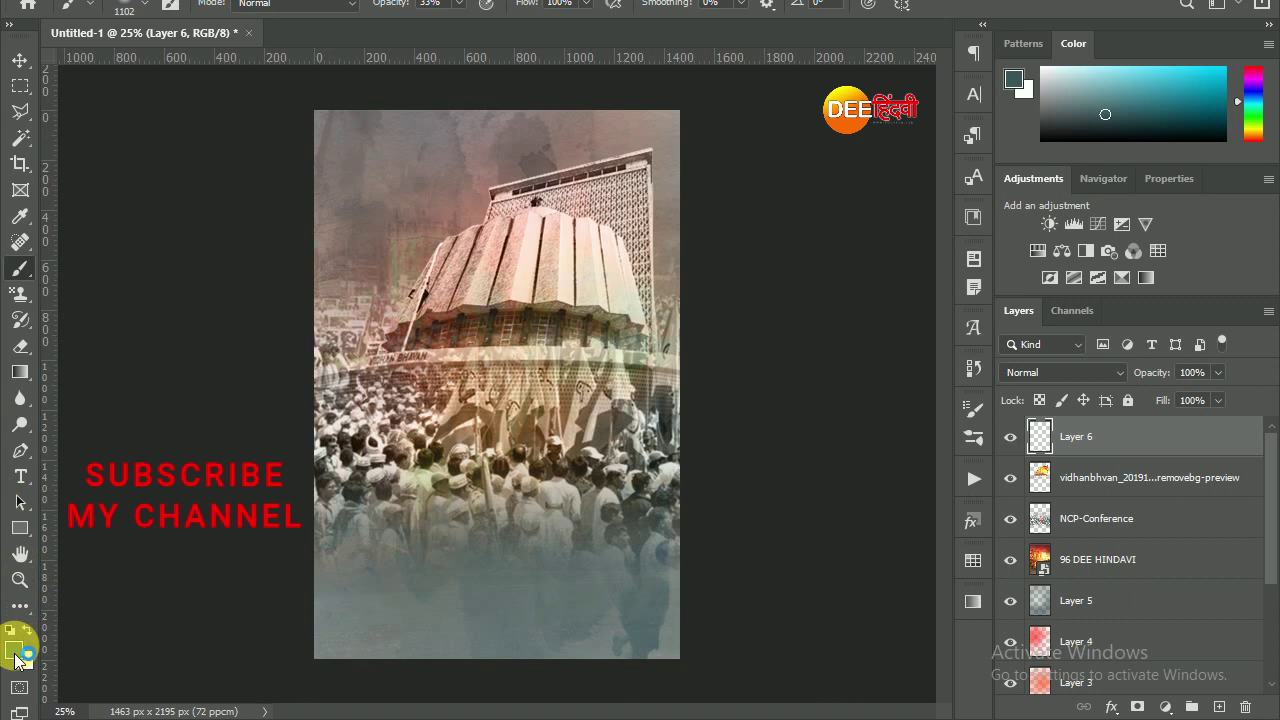
pyautogui.click(15, 655)
pyautogui.click(1179, 366)
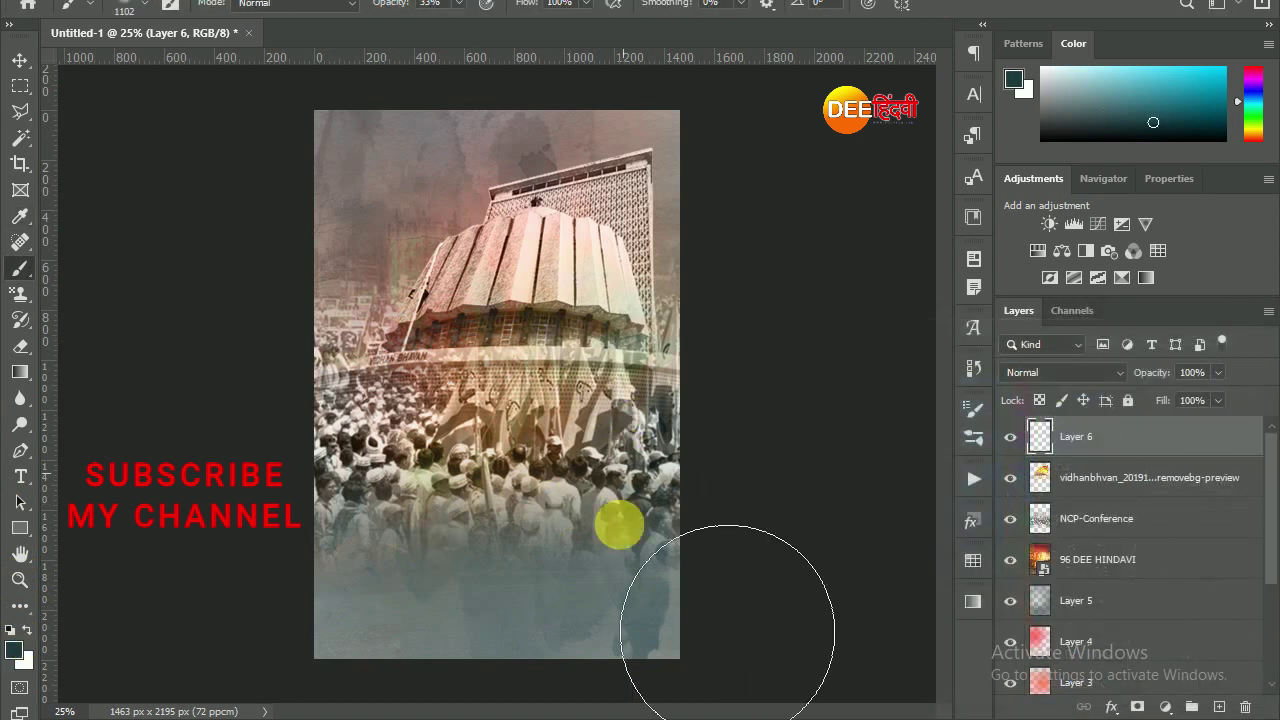
pyautogui.moveTo(652, 372); pyautogui.dragTo(398, 651)
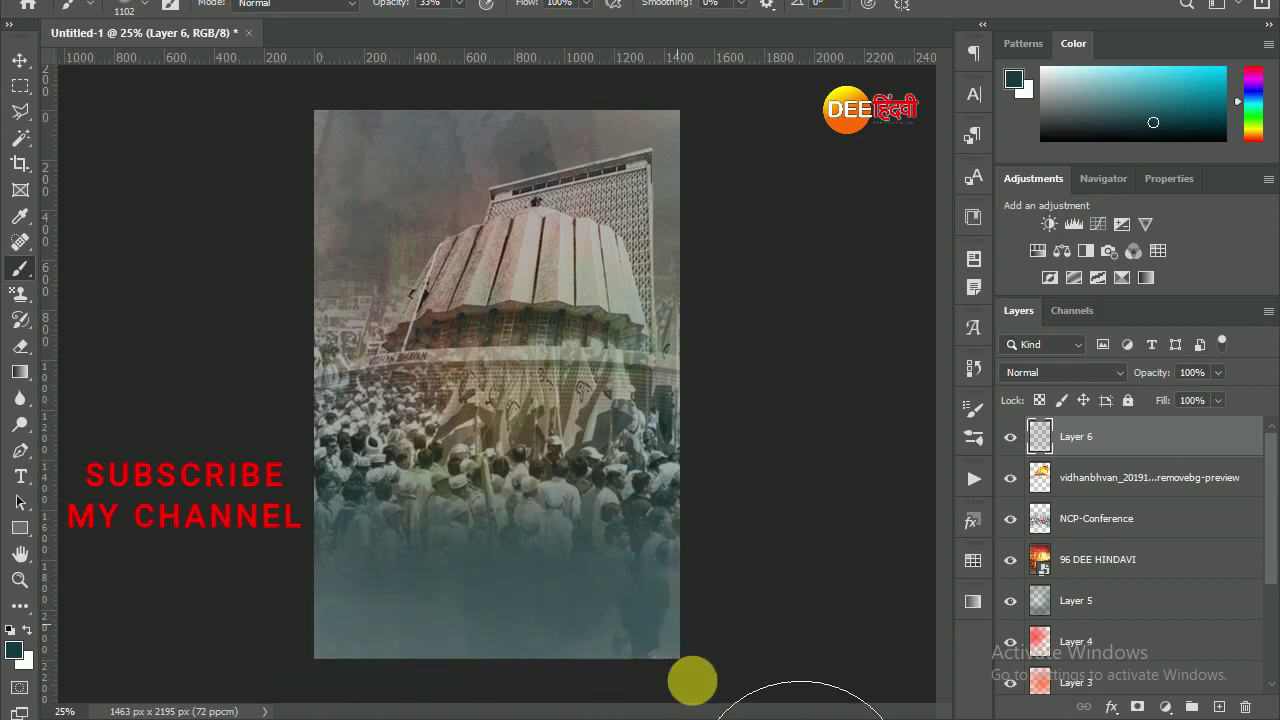
pyautogui.click(19, 60)
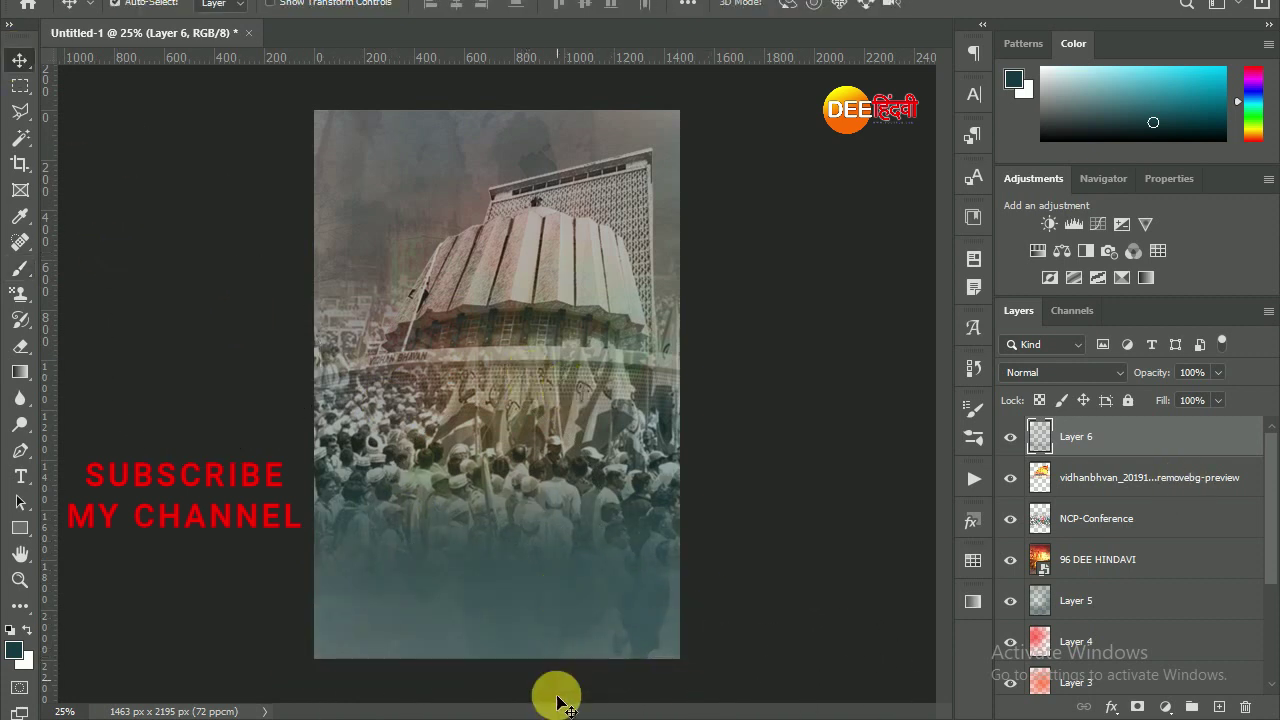
pyautogui.click(515, 715)
pyautogui.click(548, 250)
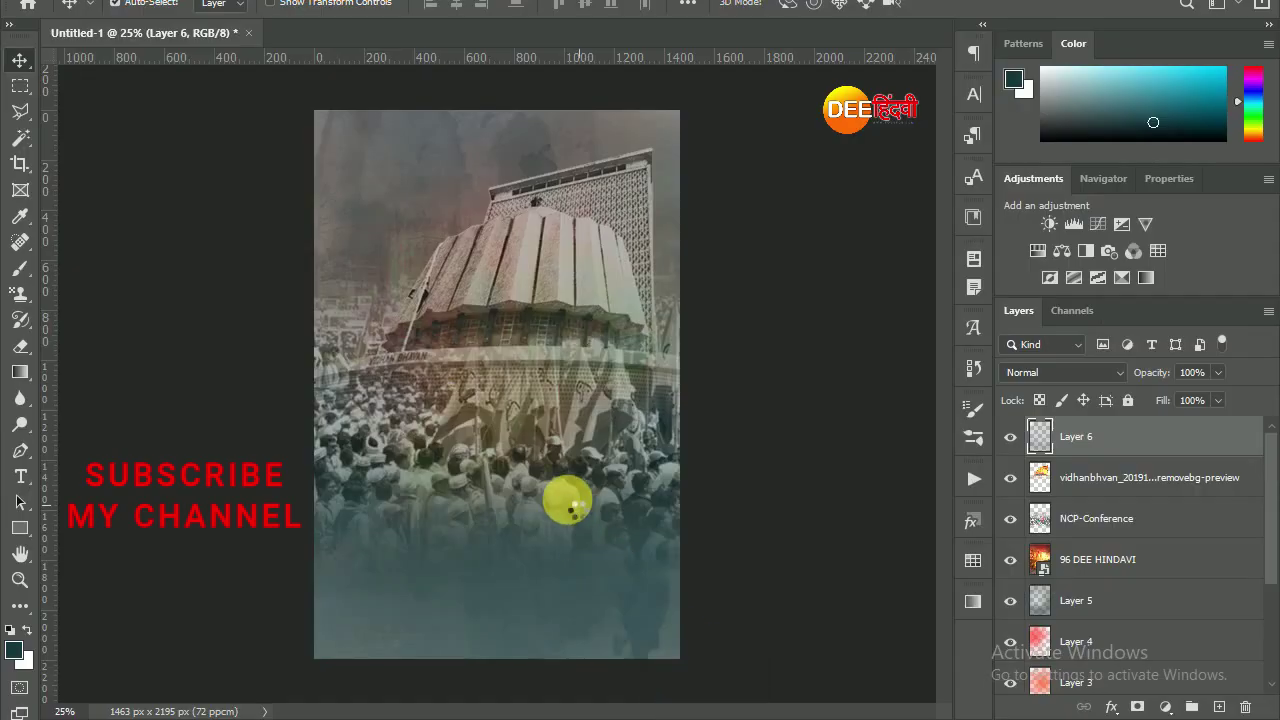
# Step: Place the saree portrait, enlarge it and centre it on the poster
pyautogui.moveTo(556, 250); pyautogui.dragTo(566, 494)
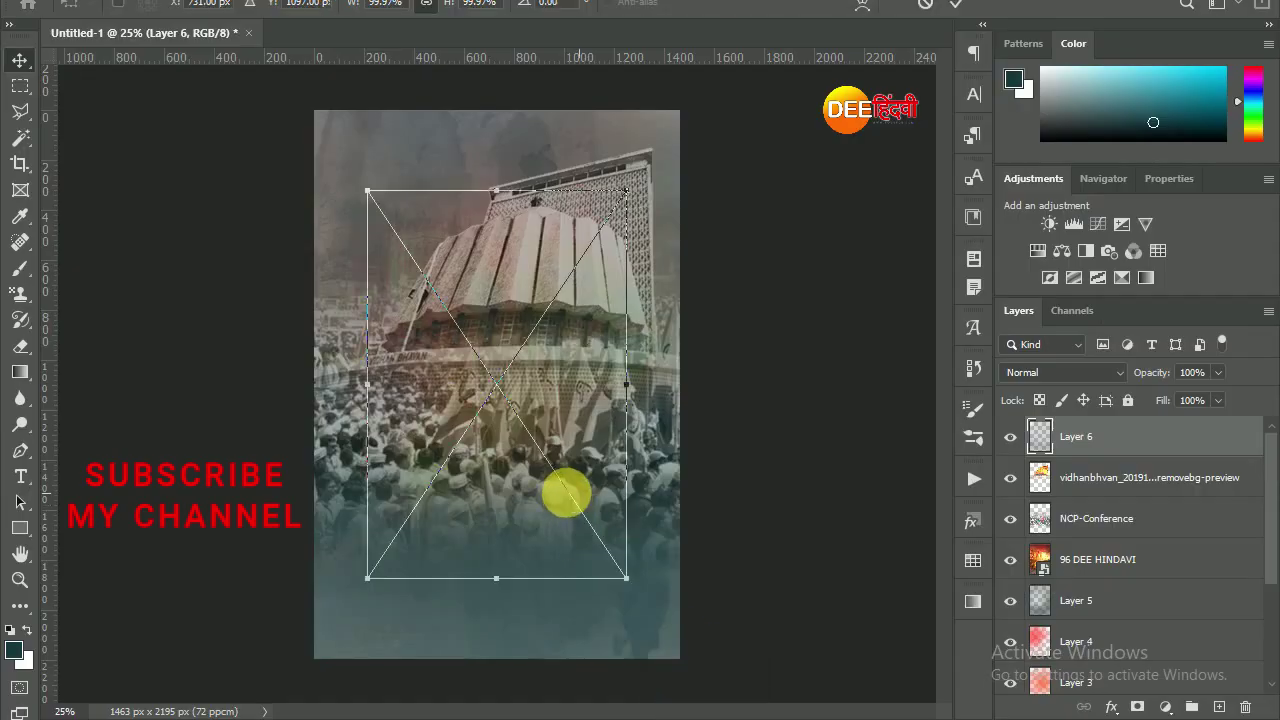
pyautogui.moveTo(636, 577); pyautogui.dragTo(693, 682)
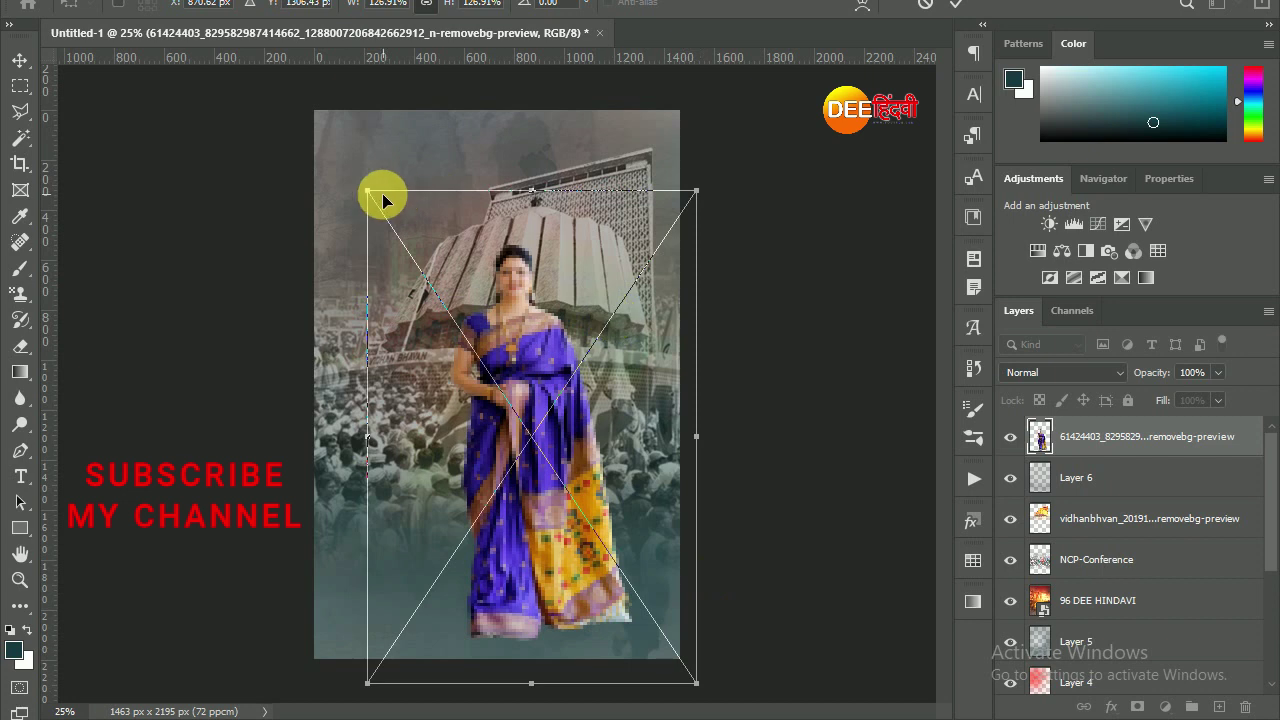
pyautogui.moveTo(381, 197); pyautogui.dragTo(341, 150)
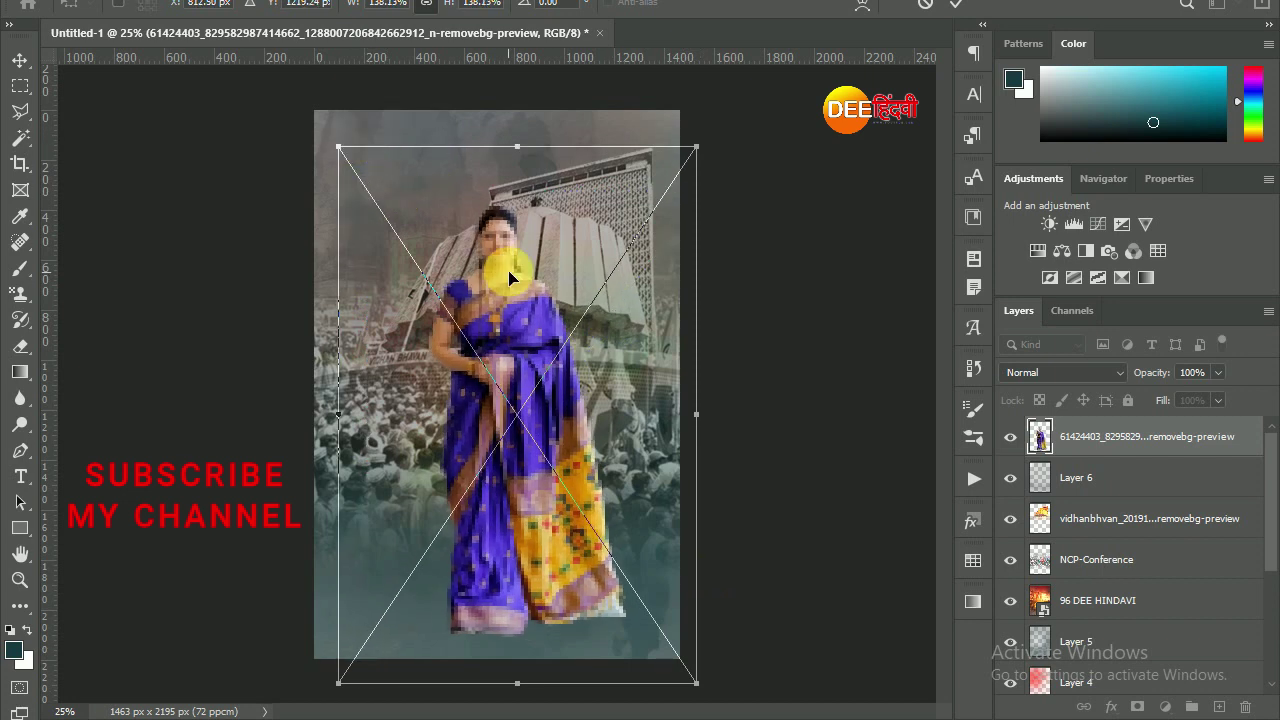
pyautogui.moveTo(510, 278); pyautogui.dragTo(523, 280)
pyautogui.press('Return')
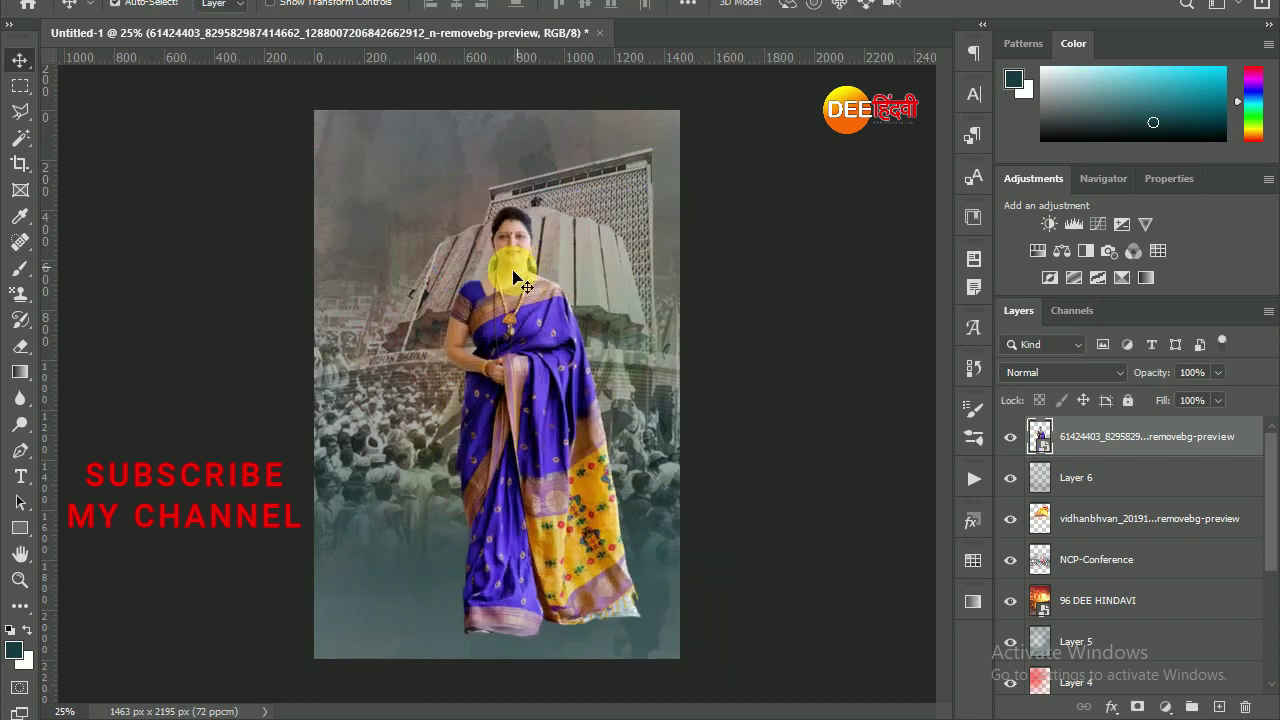
# Step: Rasterize the saree portrait layer for erasing
pyautogui.click(21, 352)
pyautogui.click(532, 407)
pyautogui.click(591, 272)
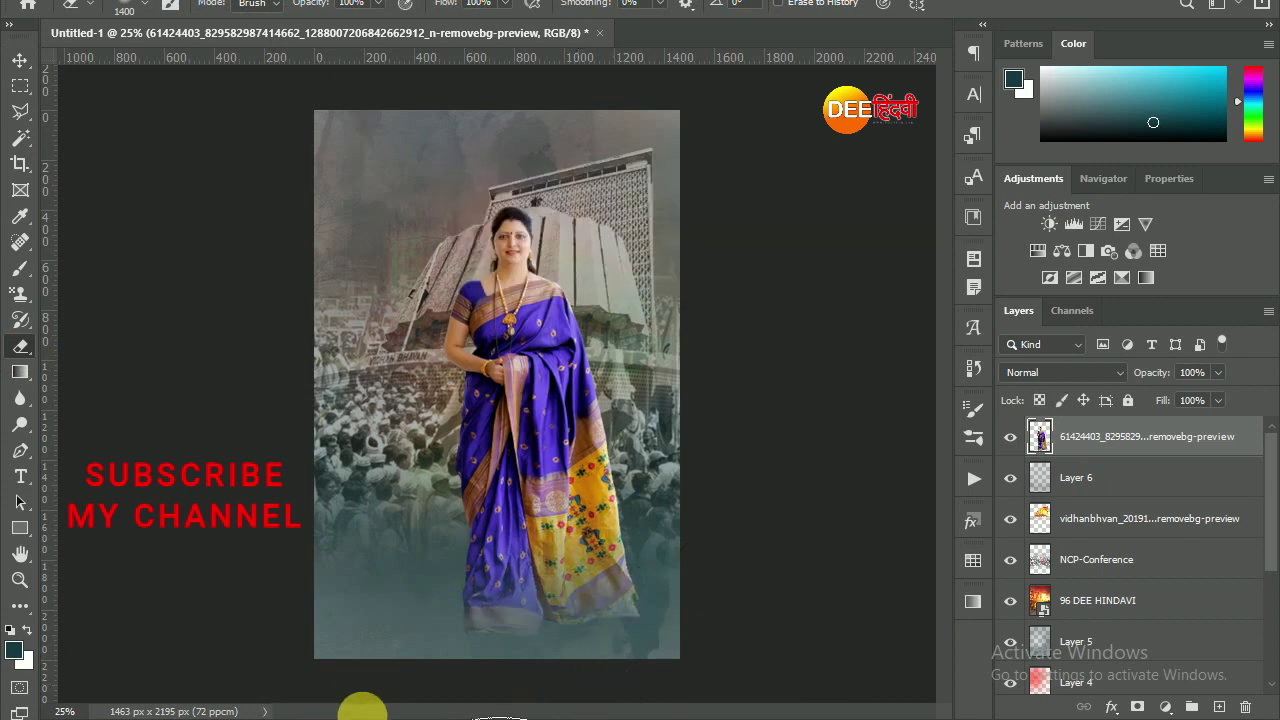
pyautogui.click(20, 60)
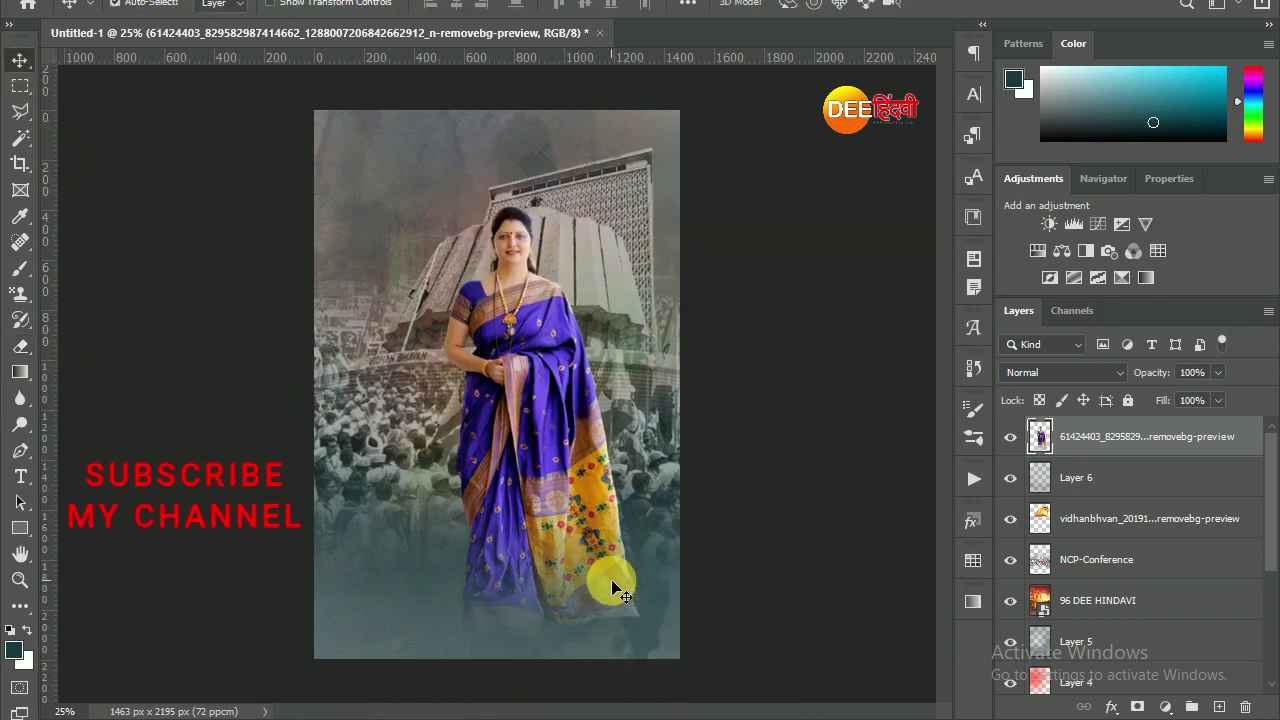
pyautogui.click(620, 700)
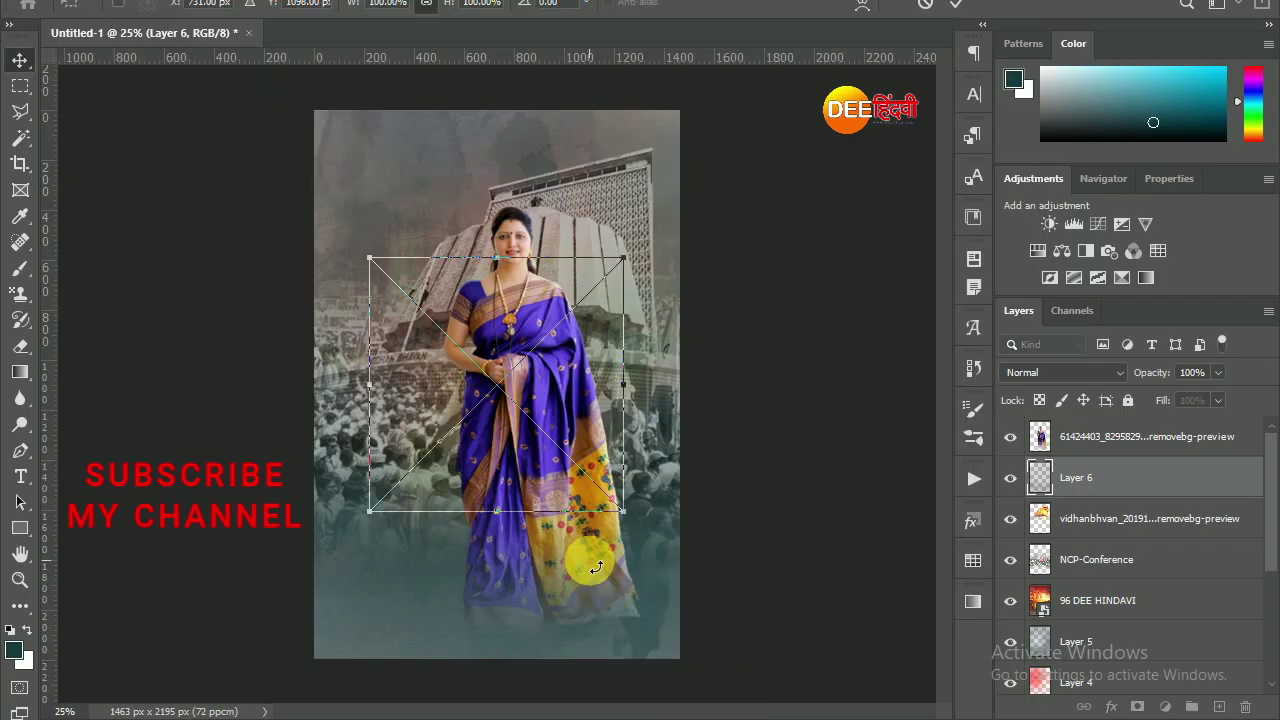
# Step: Place the second portrait in Luminosity mode and erase its lower part, eraser size 600
pyautogui.moveTo(715, 718)
pyautogui.mouseDown()
pyautogui.moveTo(415, 400)
pyautogui.moveTo(528, 392)
pyautogui.mouseUp()
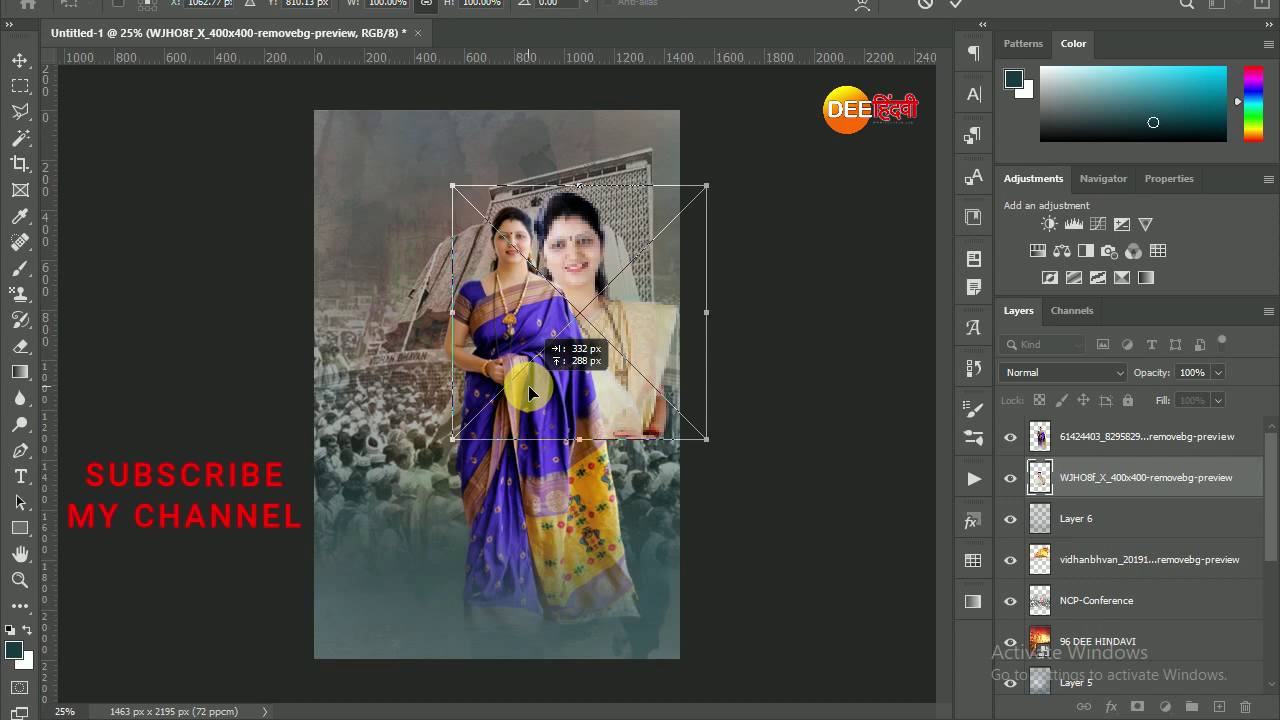
pyautogui.press('Return')
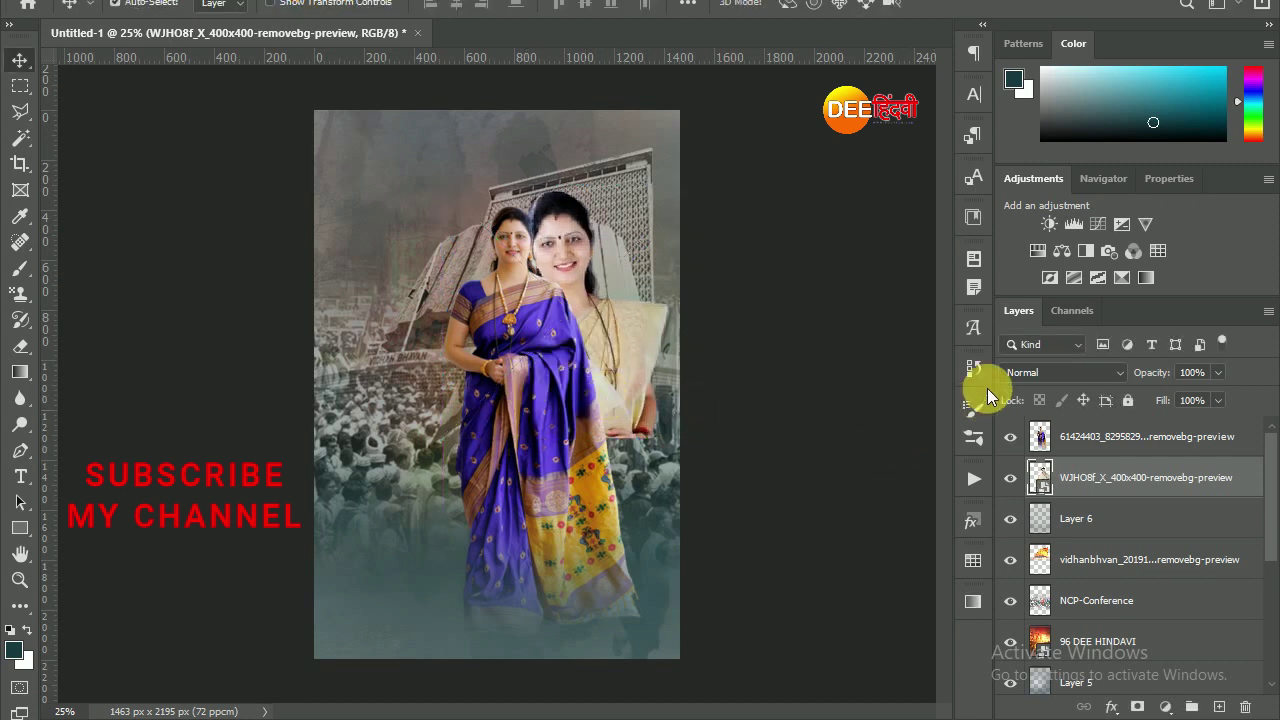
pyautogui.click(1063, 372)
pyautogui.click(1030, 704)
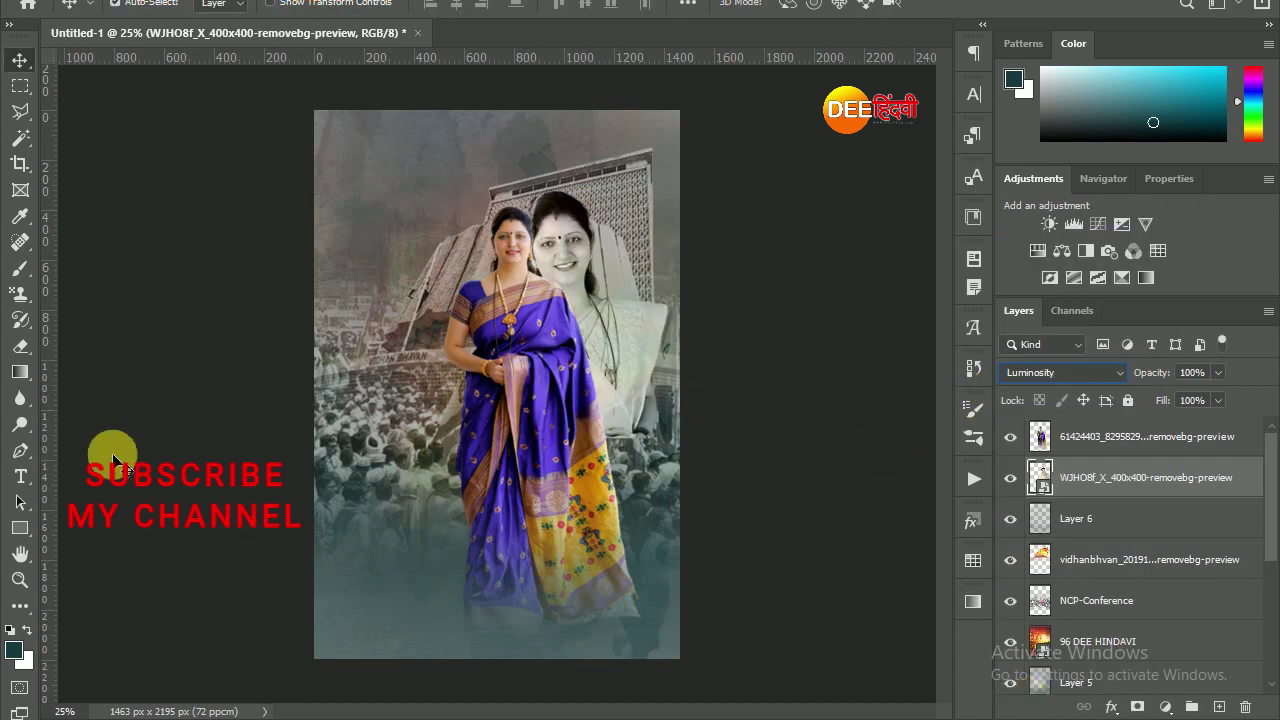
pyautogui.click(21, 346)
pyautogui.moveTo(711, 420)
pyautogui.mouseDown()
pyautogui.moveTo(657, 543)
pyautogui.moveTo(571, 557)
pyautogui.moveTo(583, 483)
pyautogui.mouseUp()
pyautogui.press('[')
pyautogui.press('[')
pyautogui.press('[')
pyautogui.press('[')
pyautogui.press('[')
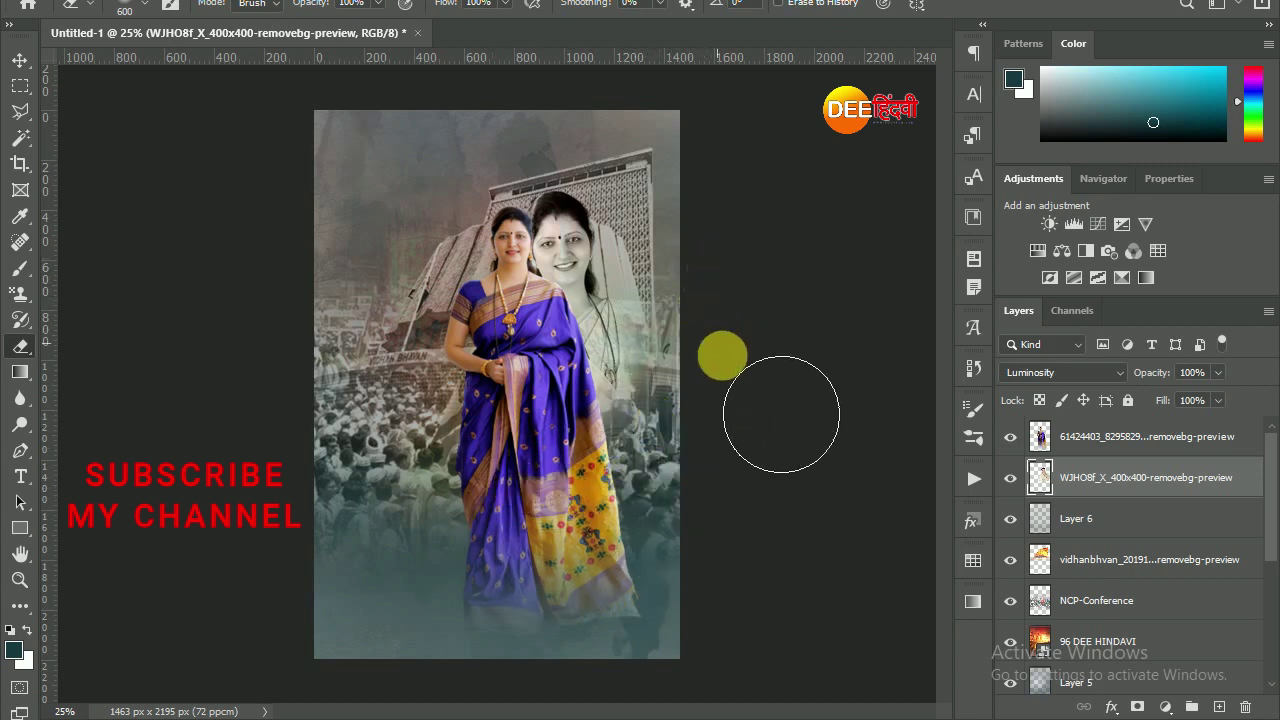
pyautogui.click(28, 63)
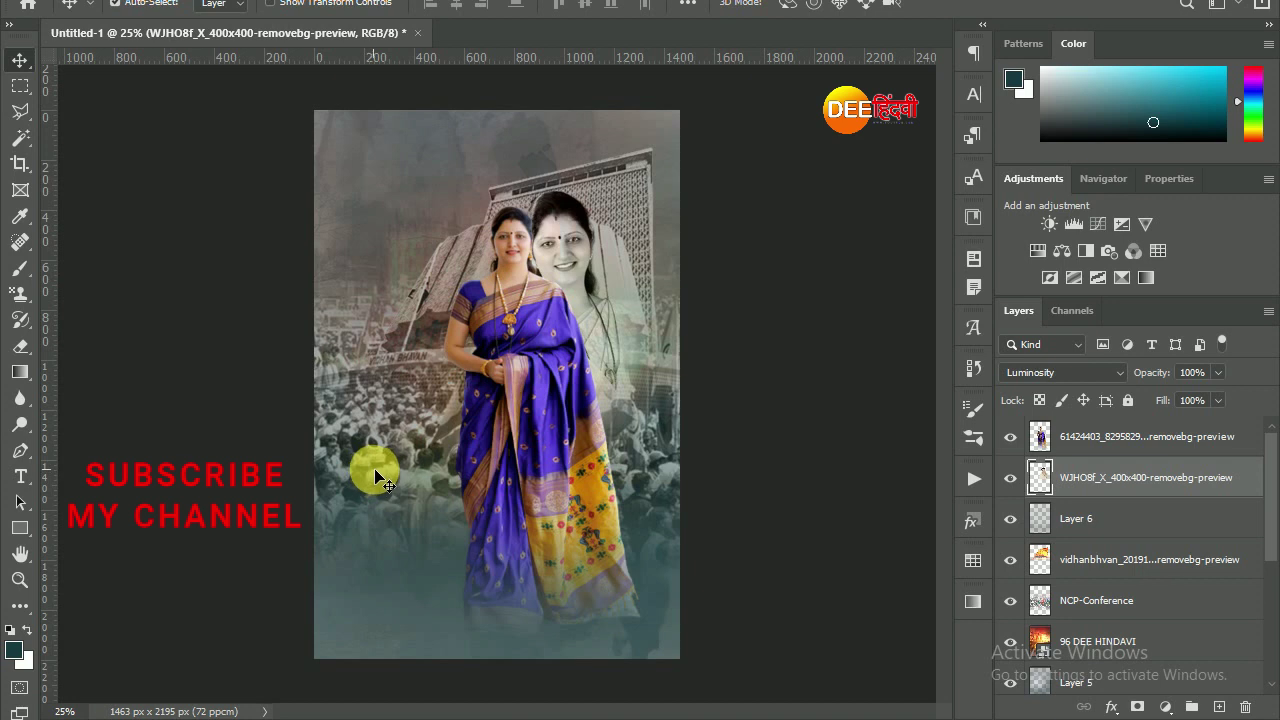
# Step: Enlarge the faded portrait about 134%, shift it right, and set opacity to 86%
pyautogui.hotkey('ctrl', 't')
pyautogui.moveTo(481, 450); pyautogui.dragTo(423, 586)
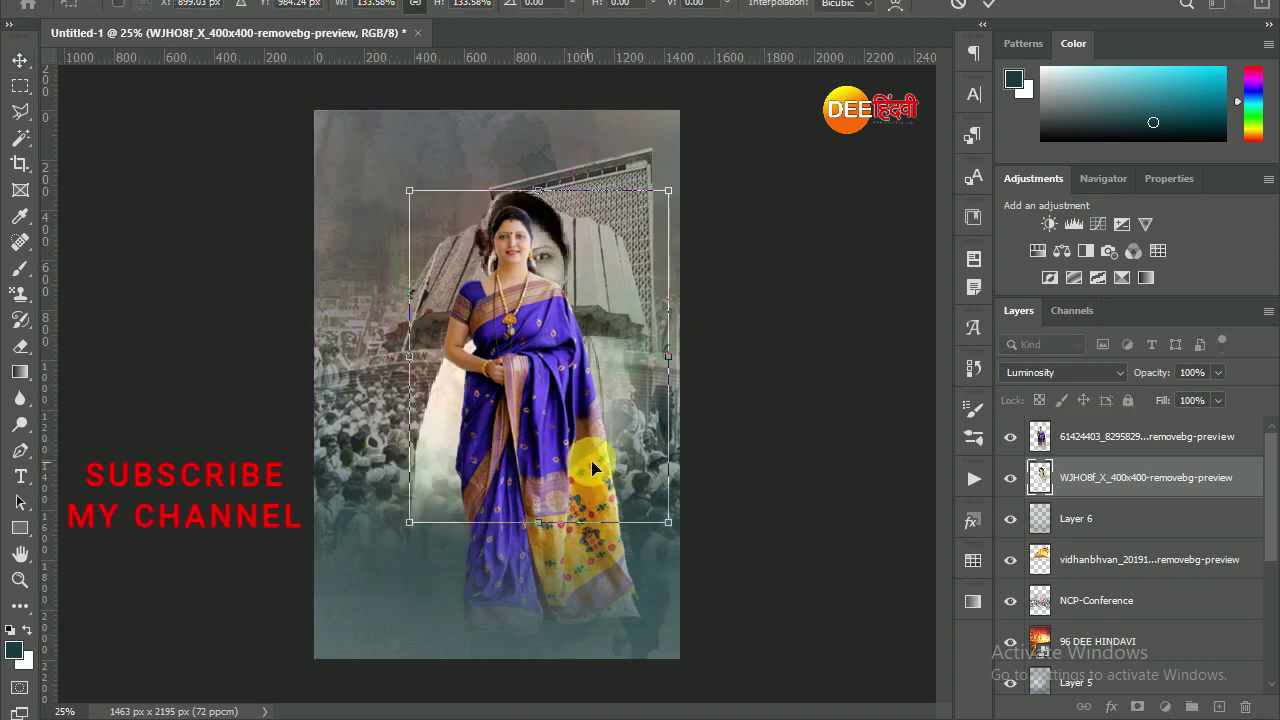
pyautogui.moveTo(586, 457); pyautogui.dragTo(671, 417)
pyautogui.press('Return')
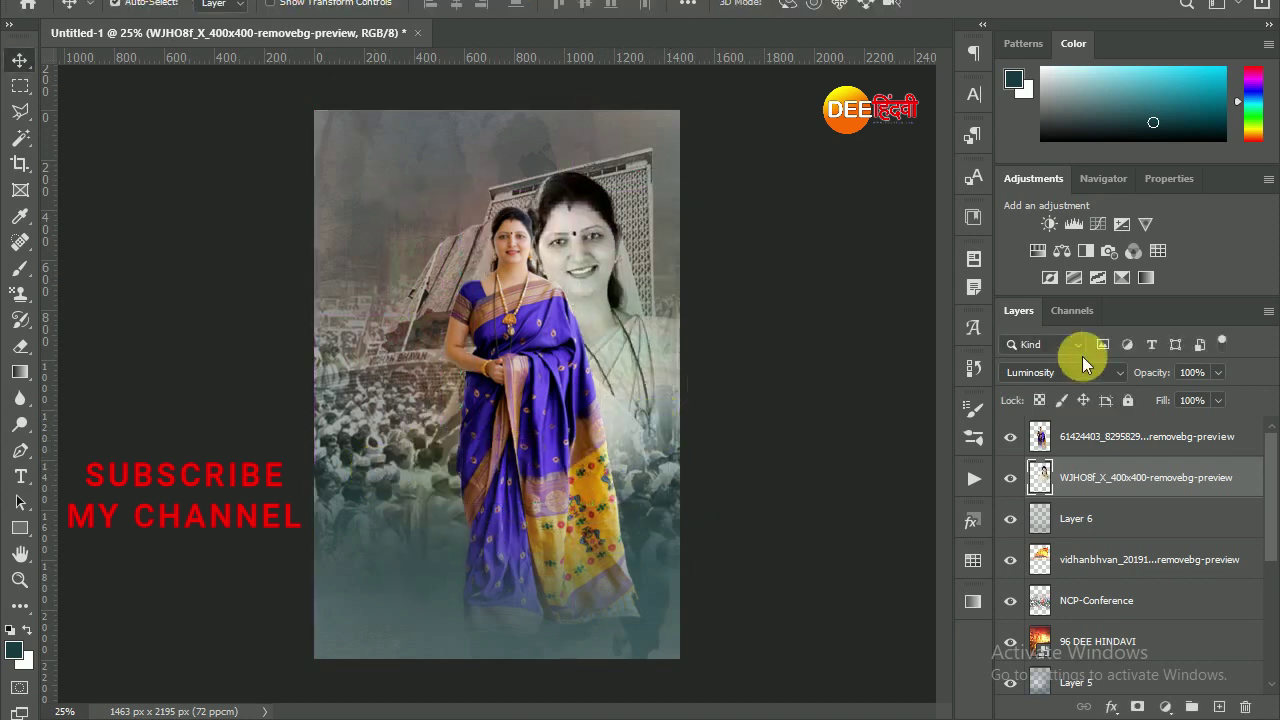
pyautogui.moveTo(1162, 372); pyautogui.dragTo(1140, 392)
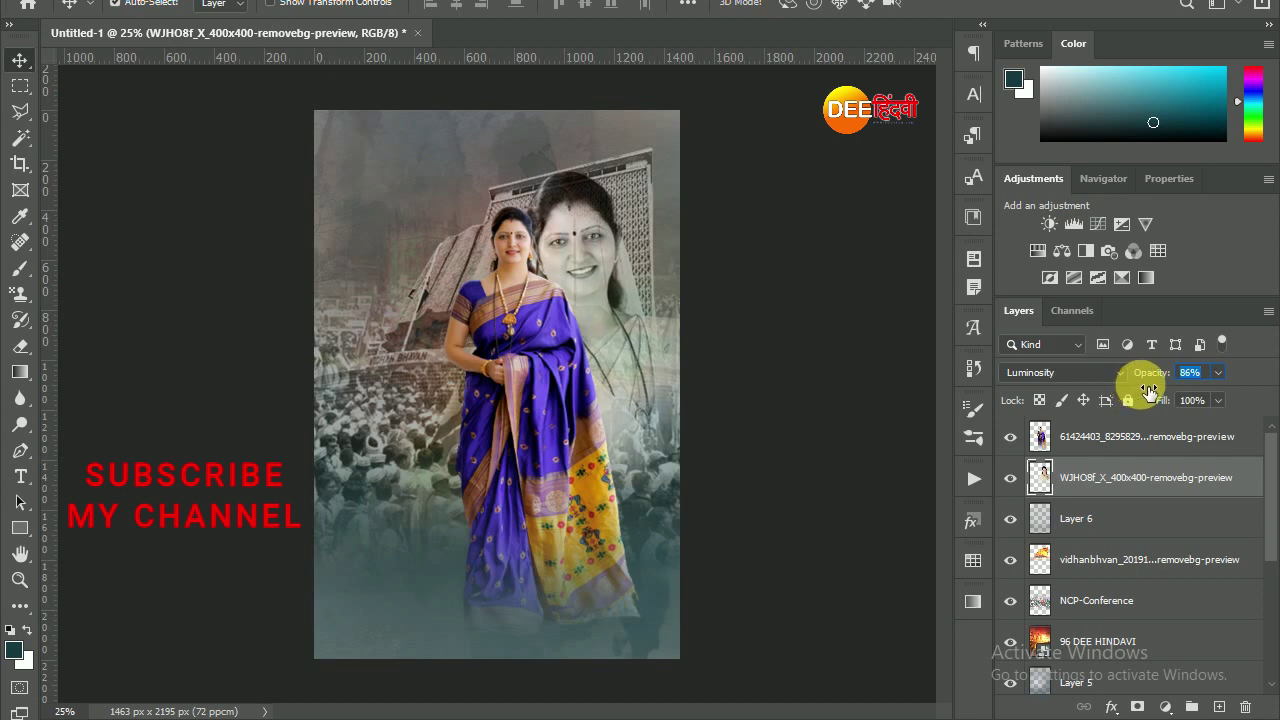
pyautogui.click(757, 403)
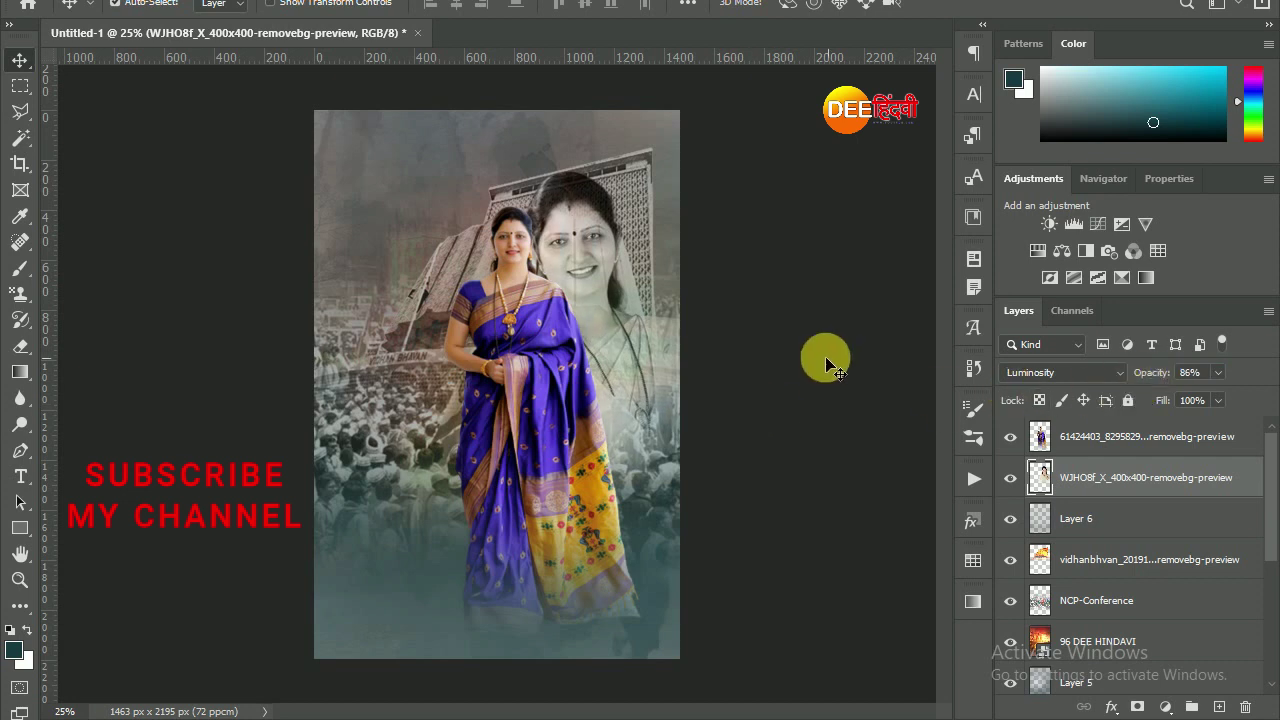
pyautogui.click(455, 285)
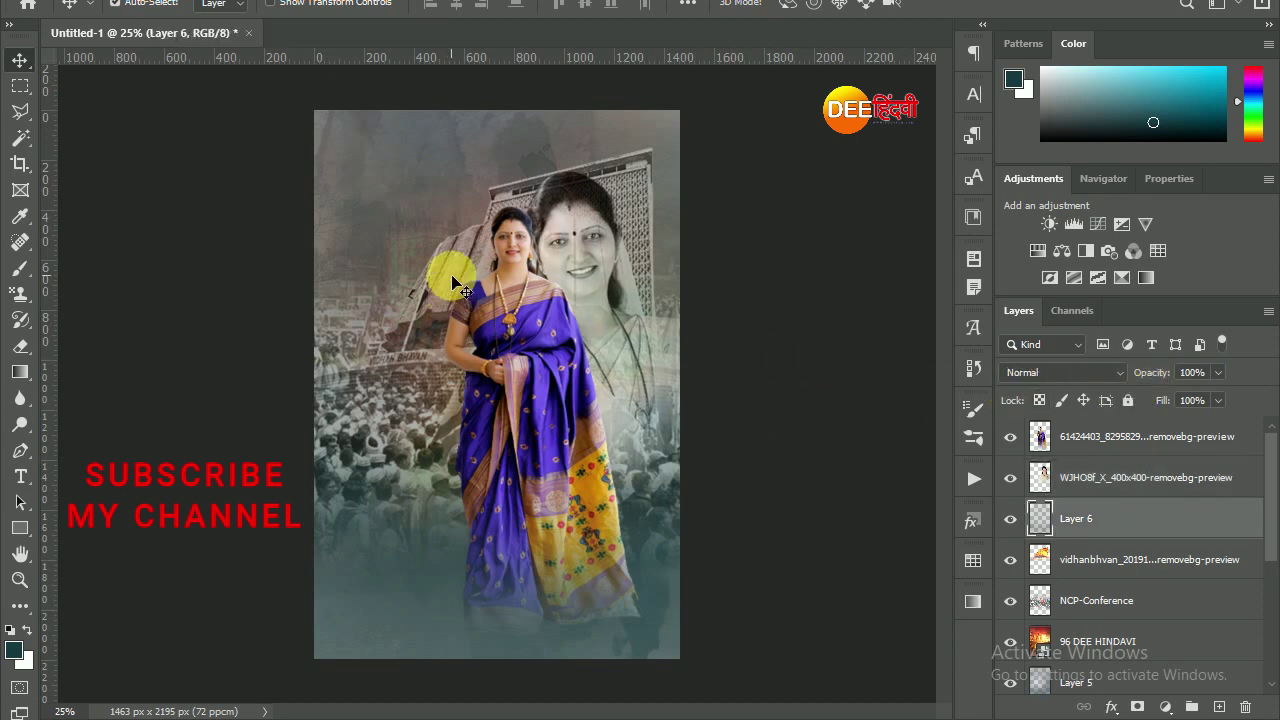
# Step: Flip the vidhanbhvan layer horizontally so the building sits on the left
pyautogui.click(1118, 566)
pyautogui.hotkey('ctrl', 't')
pyautogui.rightClick(588, 298)
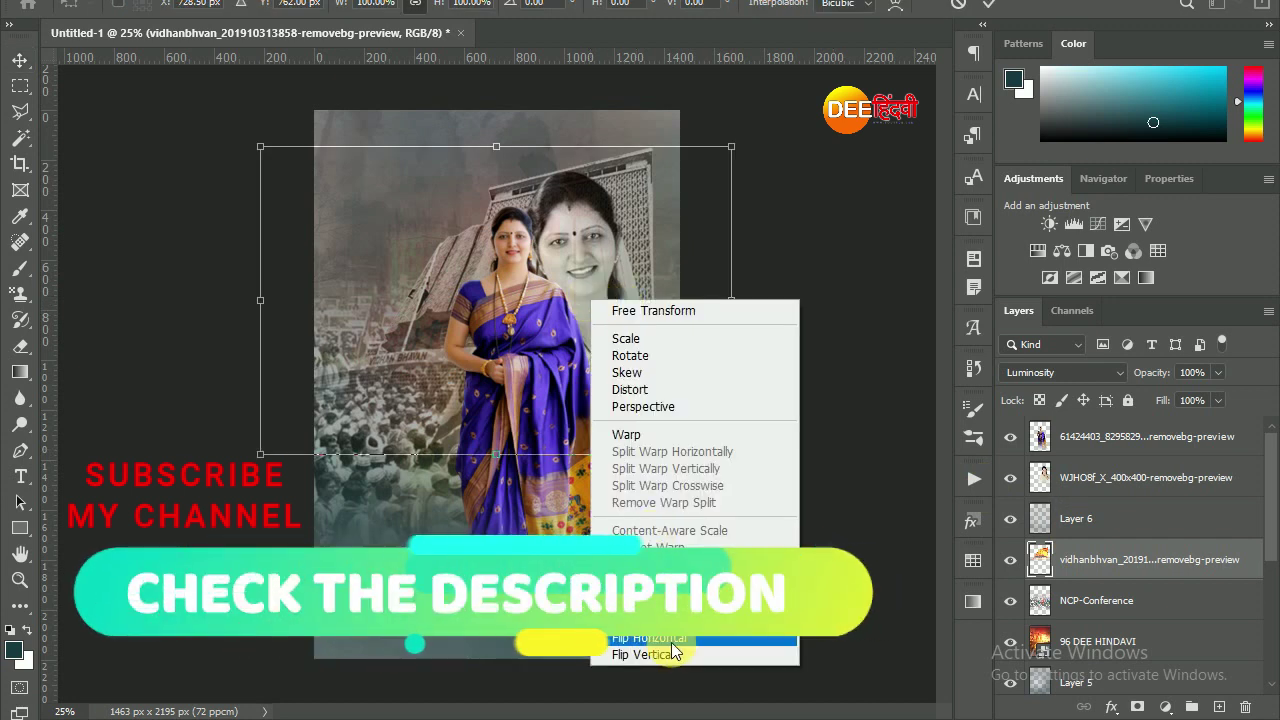
pyautogui.click(671, 640)
pyautogui.press('Return')
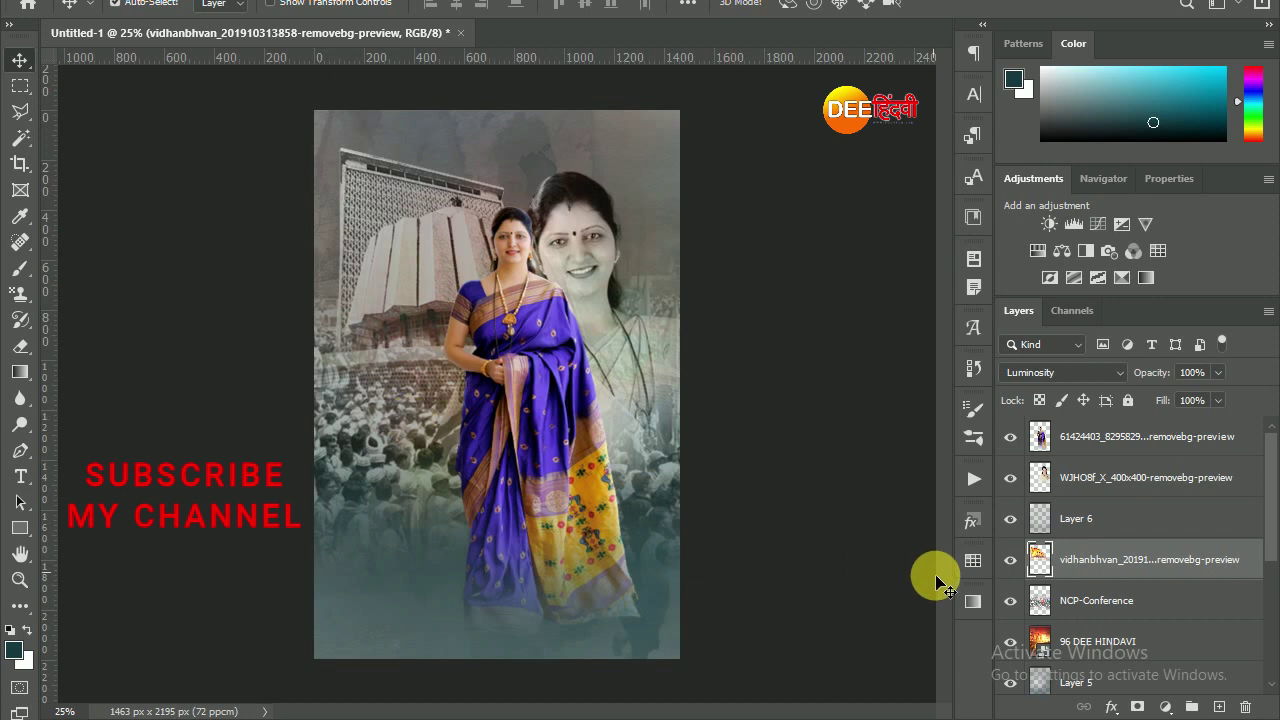
pyautogui.click(1097, 600)
pyautogui.click(20, 345)
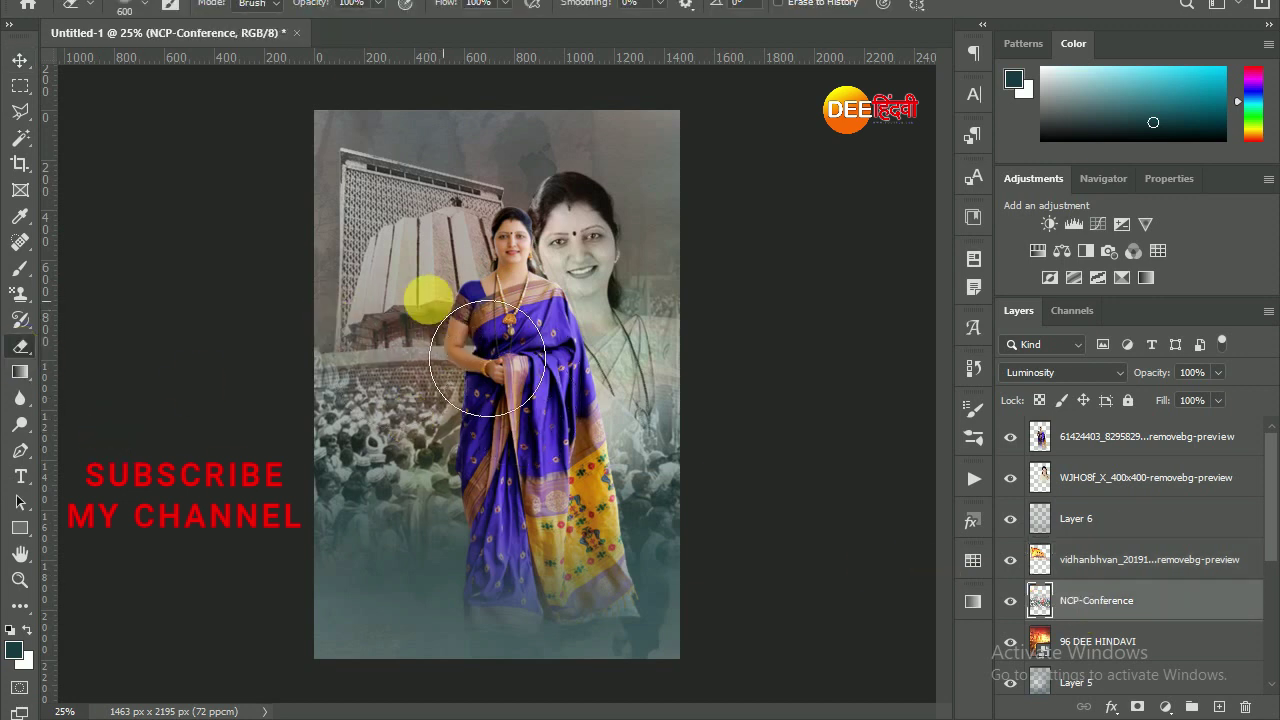
pyautogui.click(20, 60)
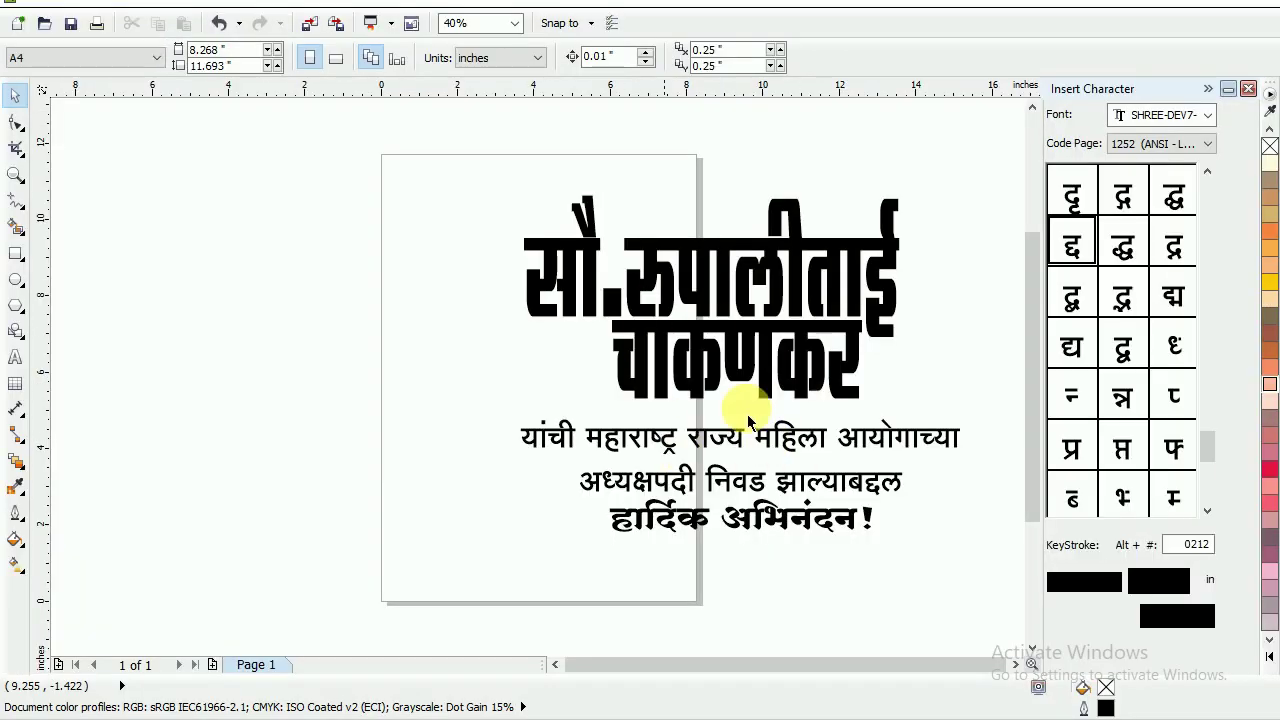
pyautogui.click(686, 306)
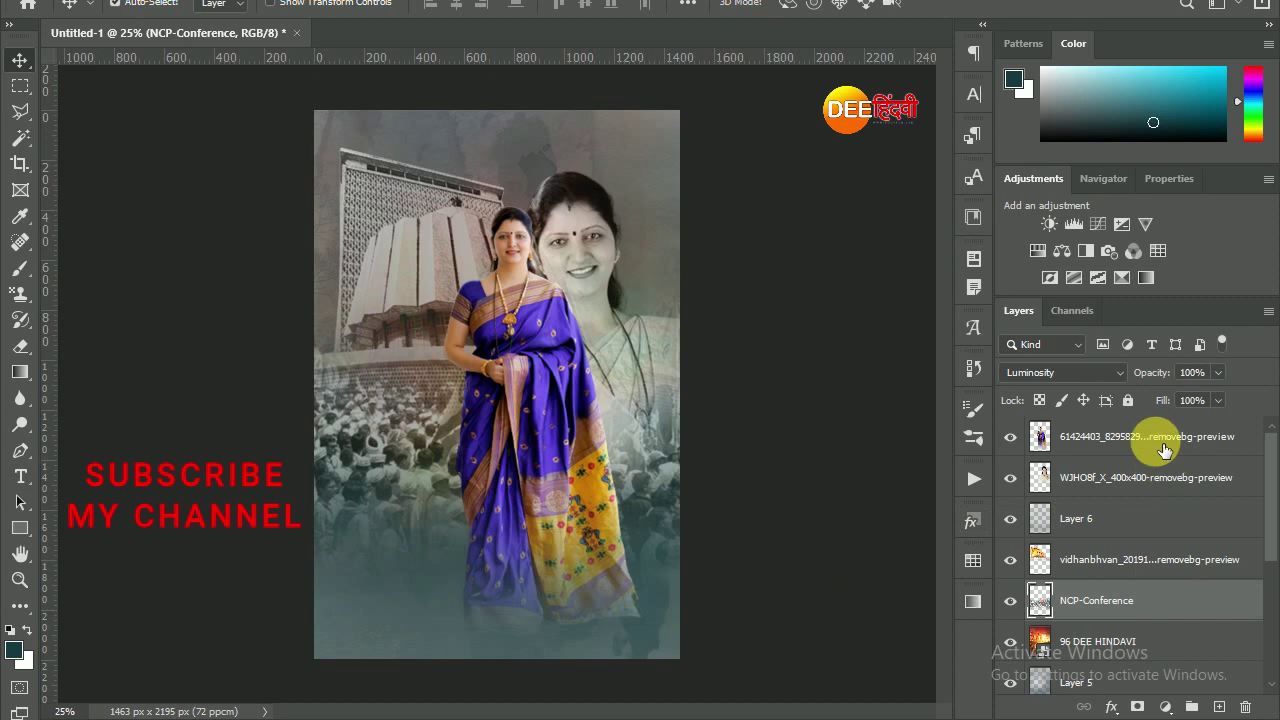
# Step: Add the woman's first name as white SHREE-DEV7-2464 text on the poster
pyautogui.click(1160, 440)
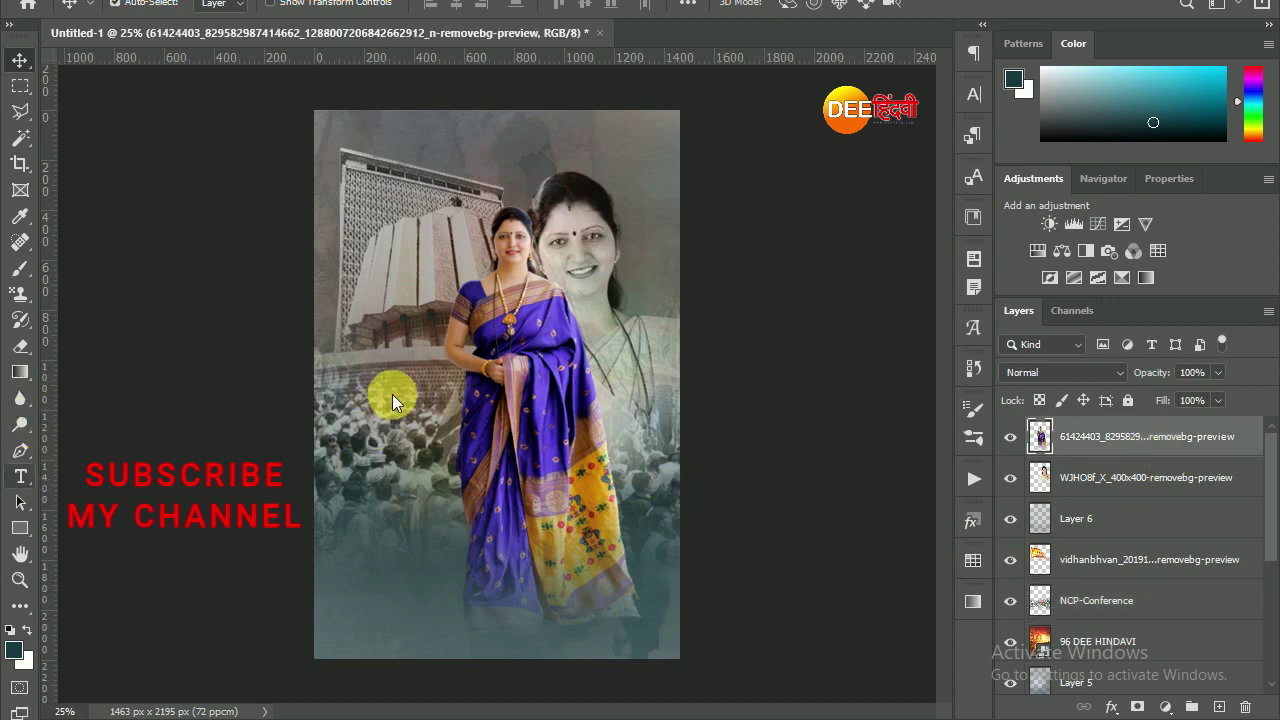
pyautogui.press('t')
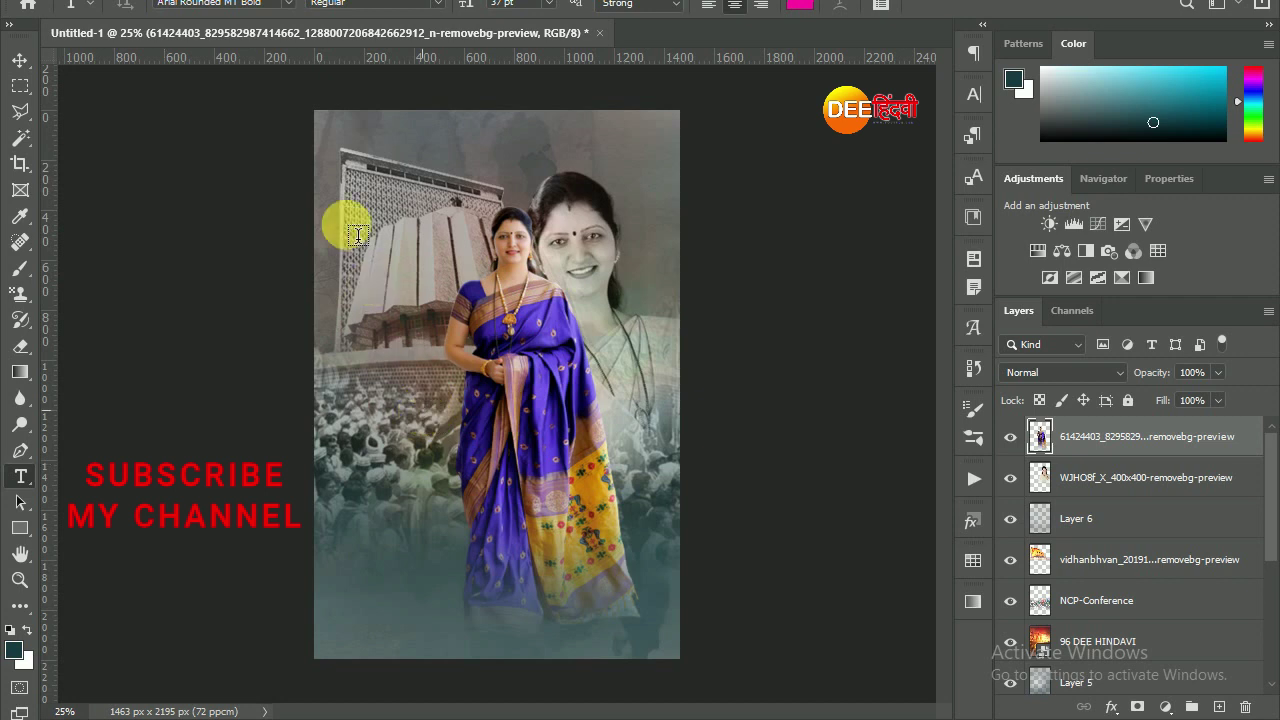
pyautogui.click(358, 235)
pyautogui.click(288, 3)
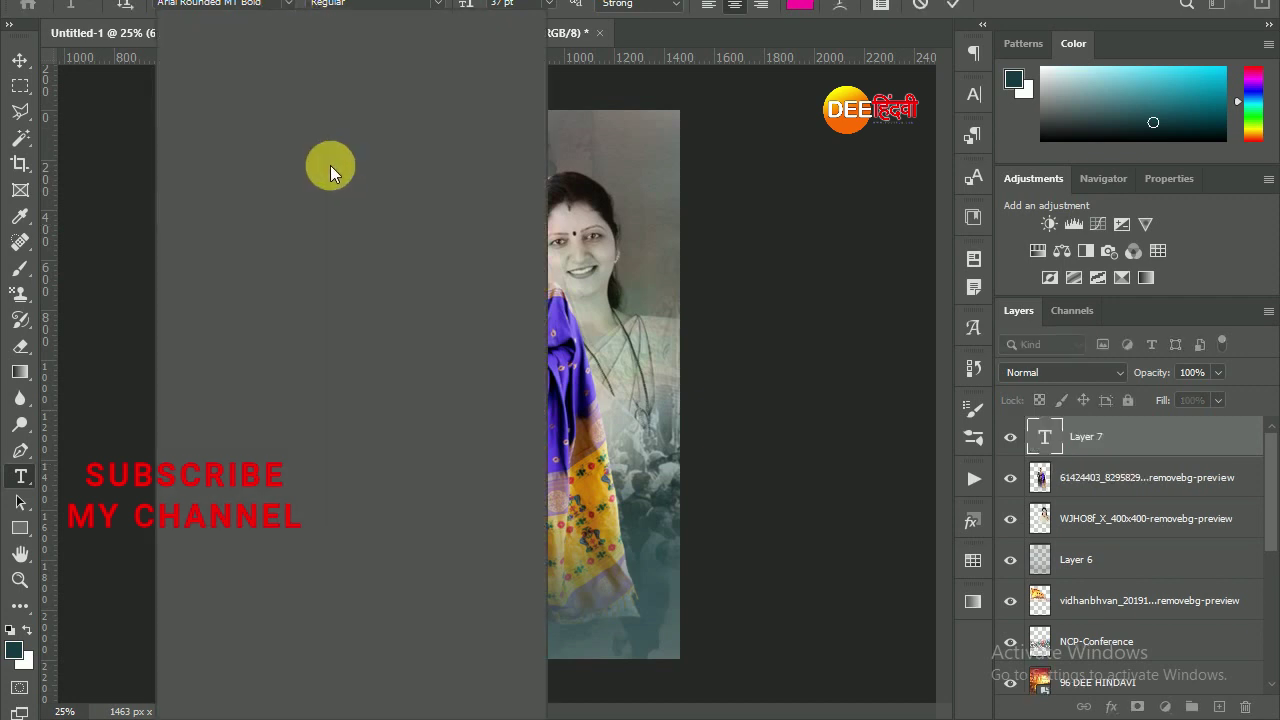
pyautogui.click(334, 181)
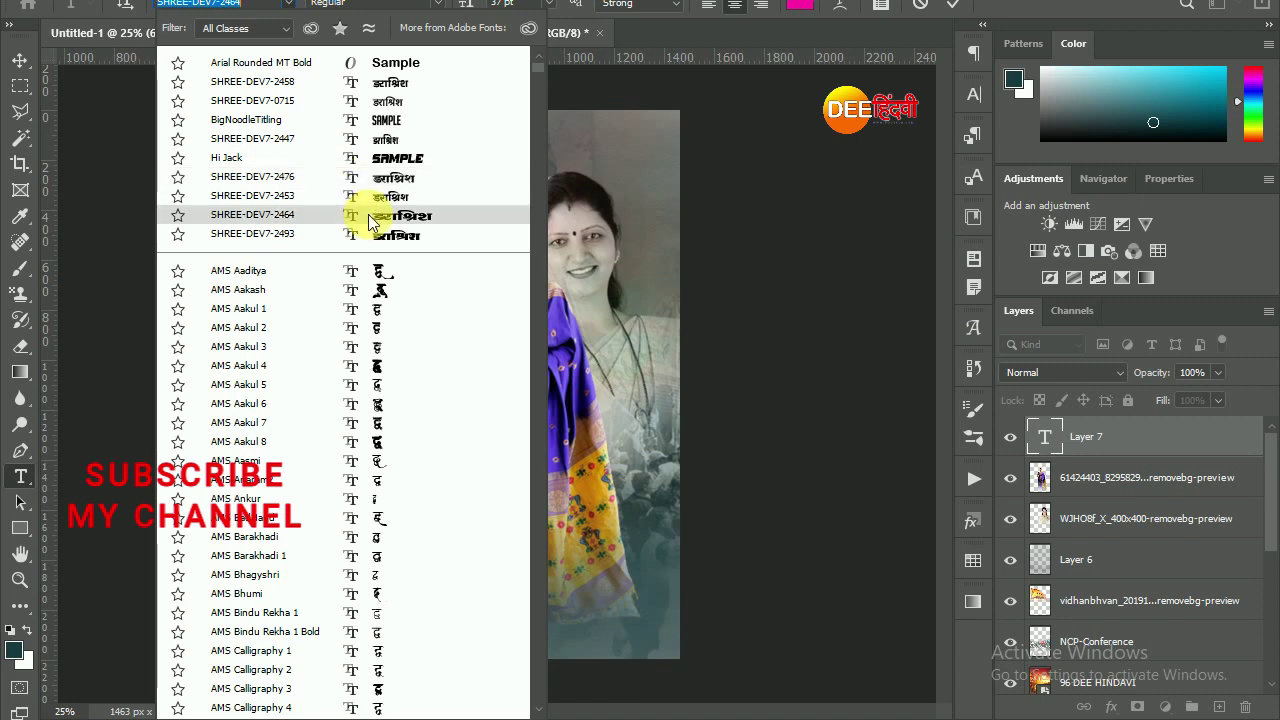
pyautogui.click(370, 215)
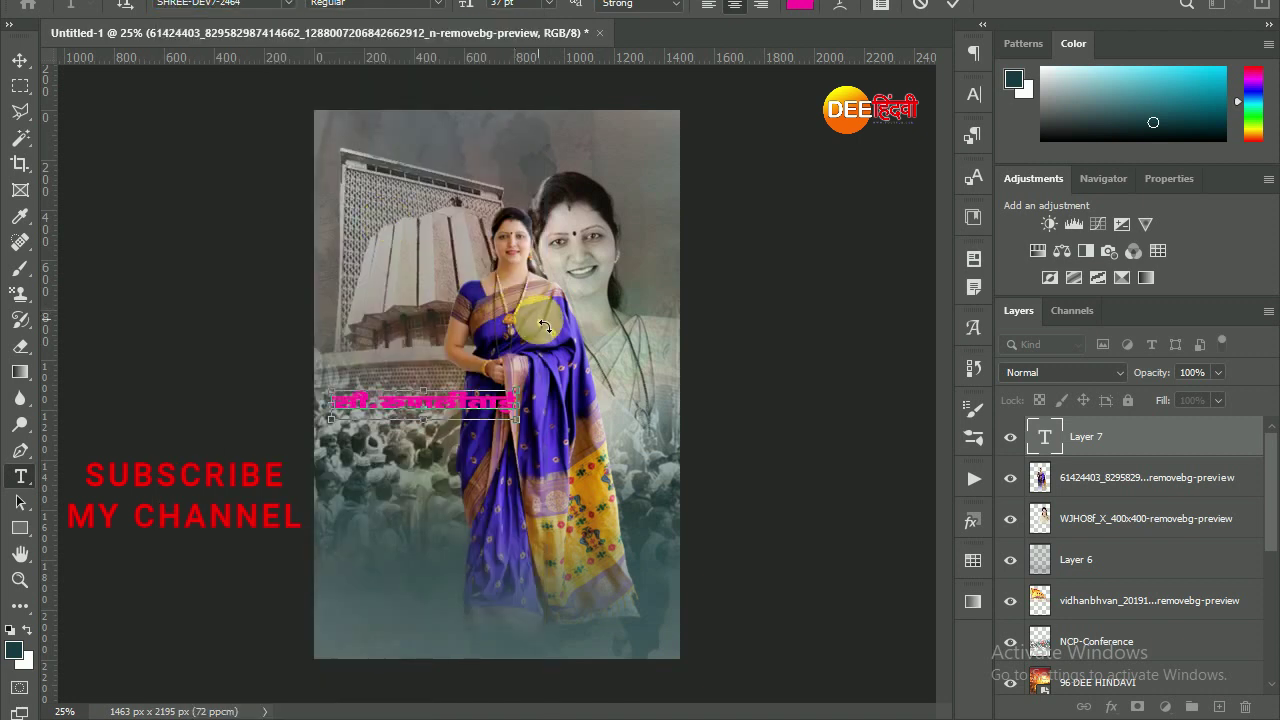
pyautogui.hotkey('ctrl', 'a')
pyautogui.click(800, 6)
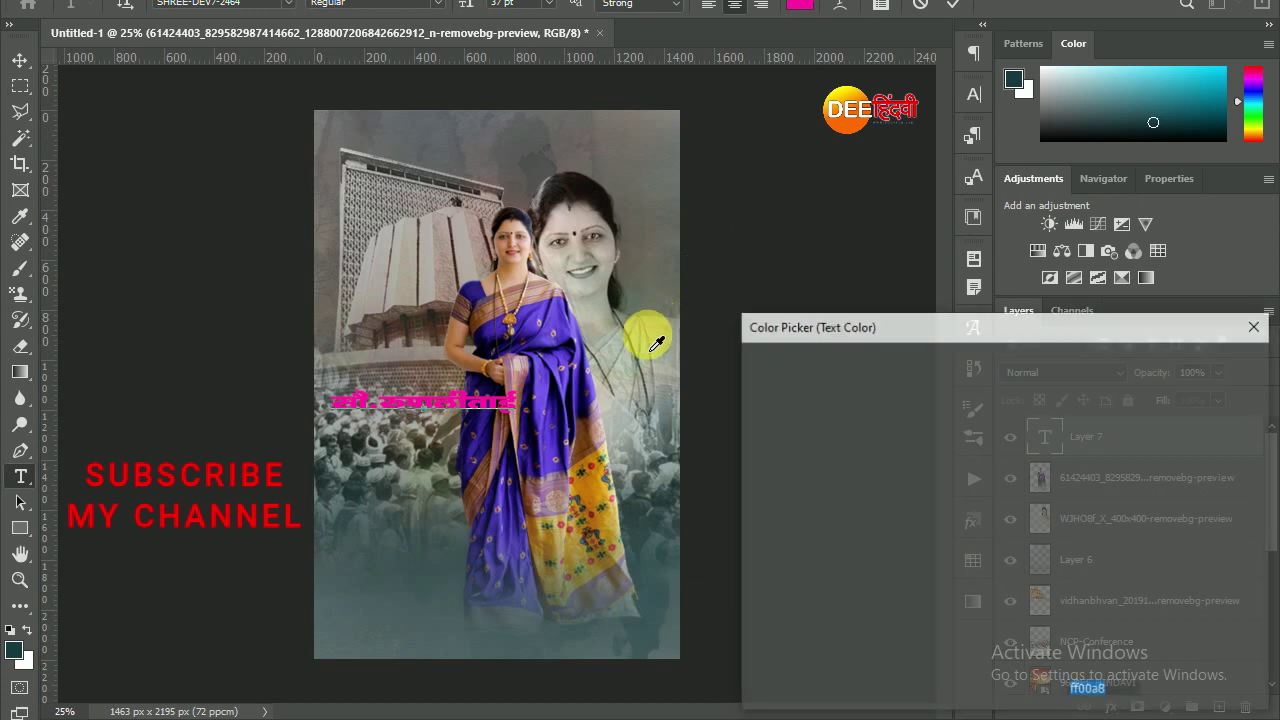
pyautogui.moveTo(847, 400); pyautogui.dragTo(752, 374)
pyautogui.press('Return')
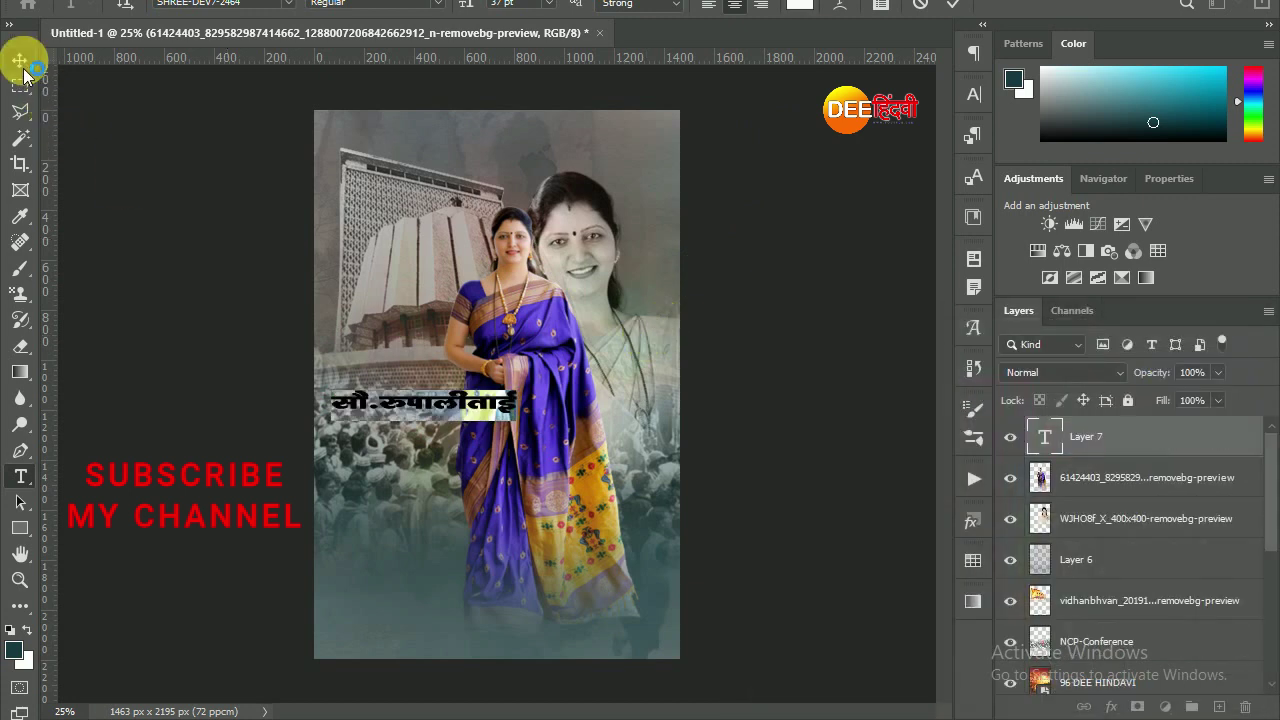
pyautogui.click(20, 60)
# Step: Duplicate the name line, change it to the surname, and stack it just below
pyautogui.hotkey('ctrl', 'j')
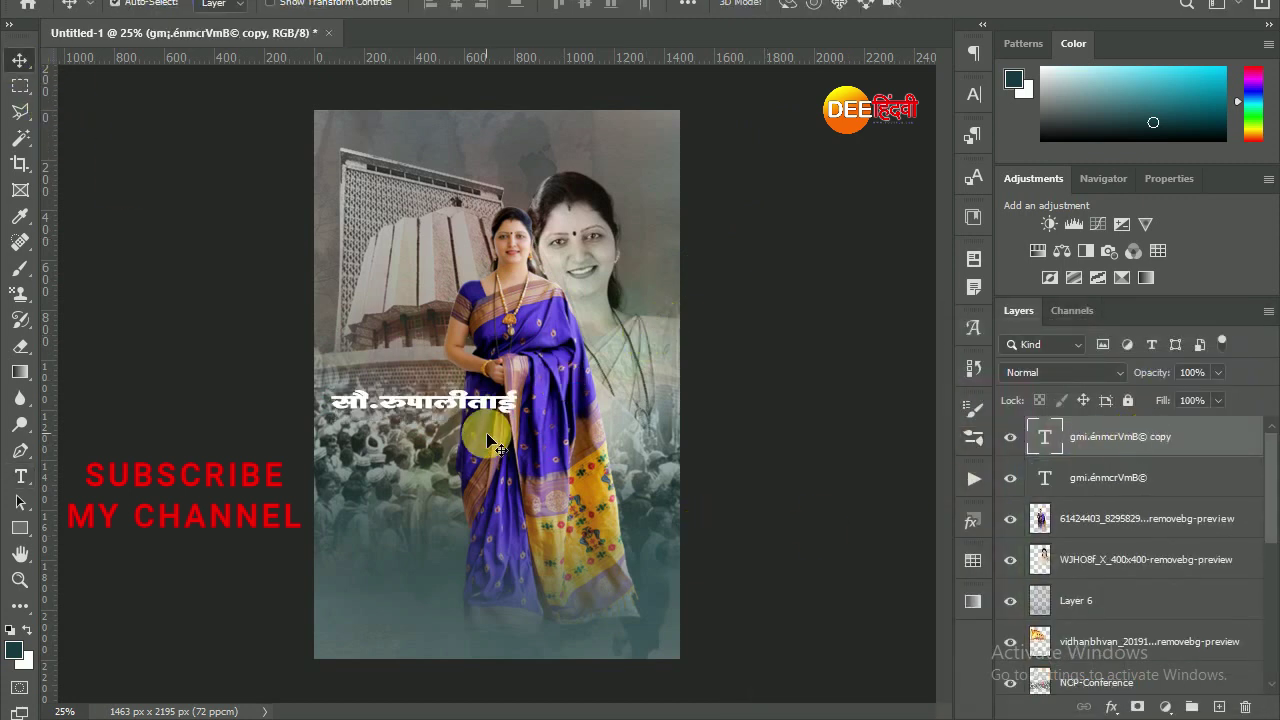
pyautogui.moveTo(477, 423); pyautogui.dragTo(477, 464)
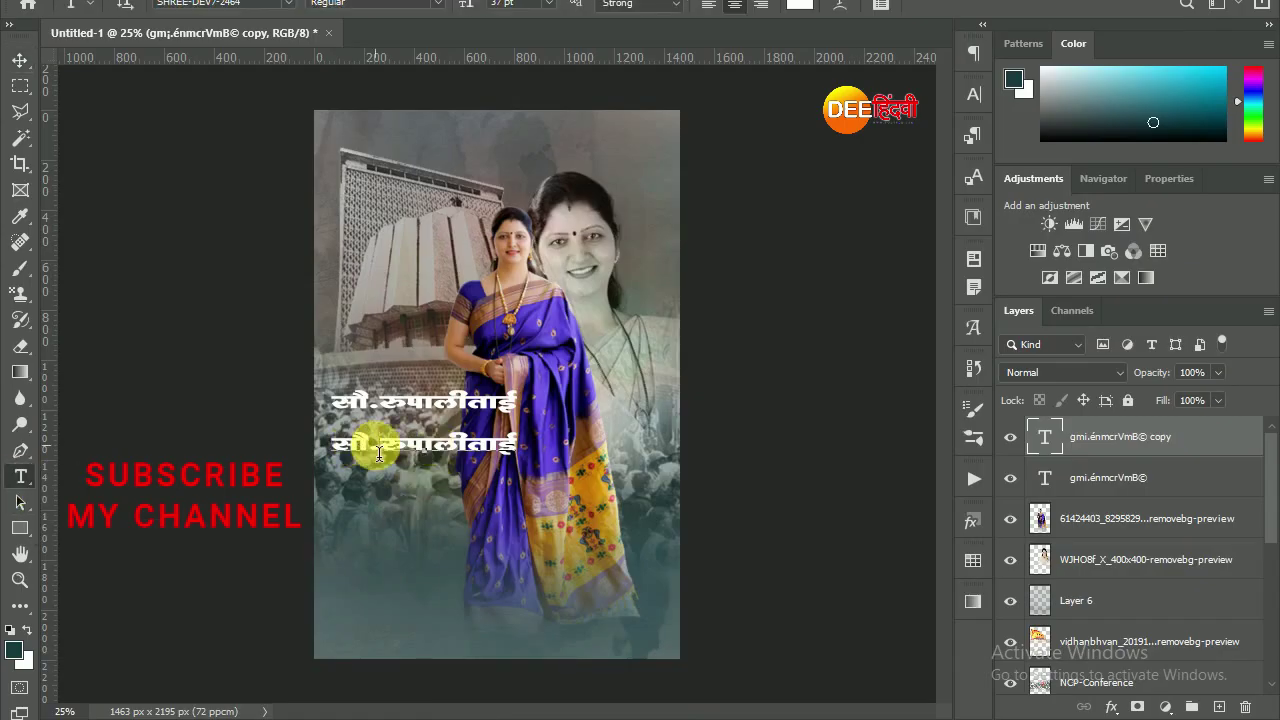
pyautogui.doubleClick(379, 453)
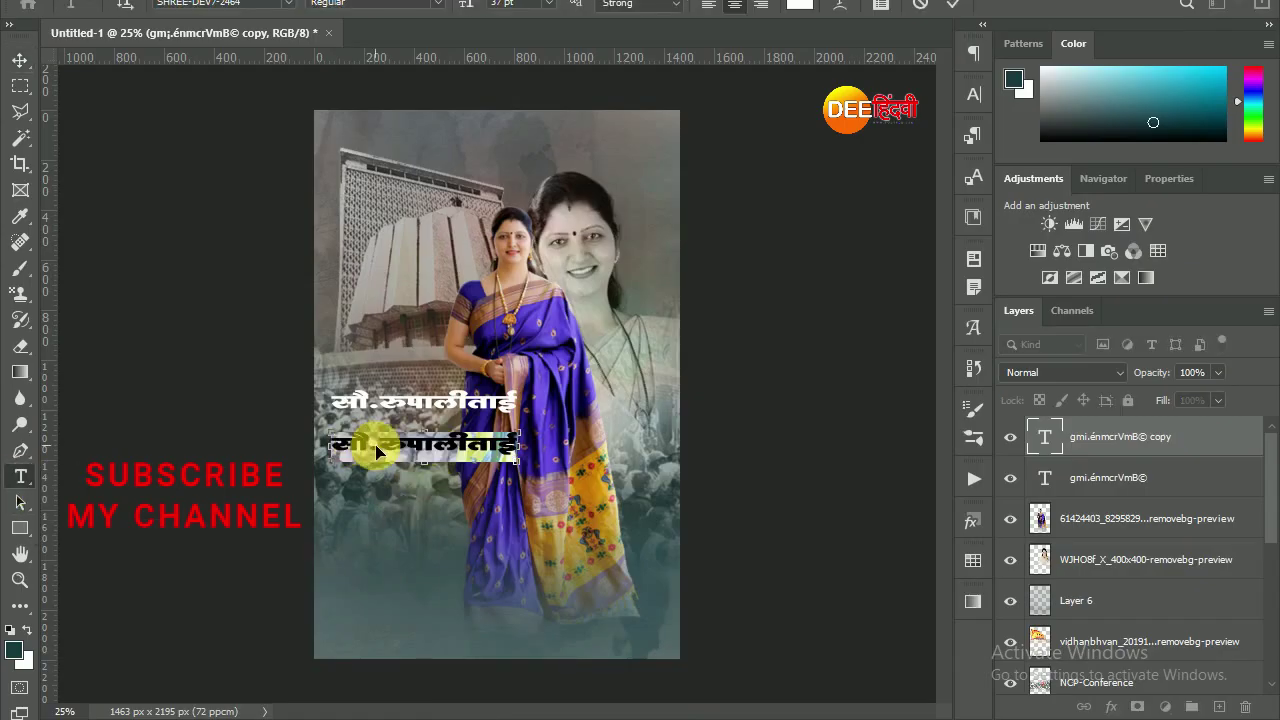
pyautogui.hotkey('ctrl', 'v')
pyautogui.click(18, 62)
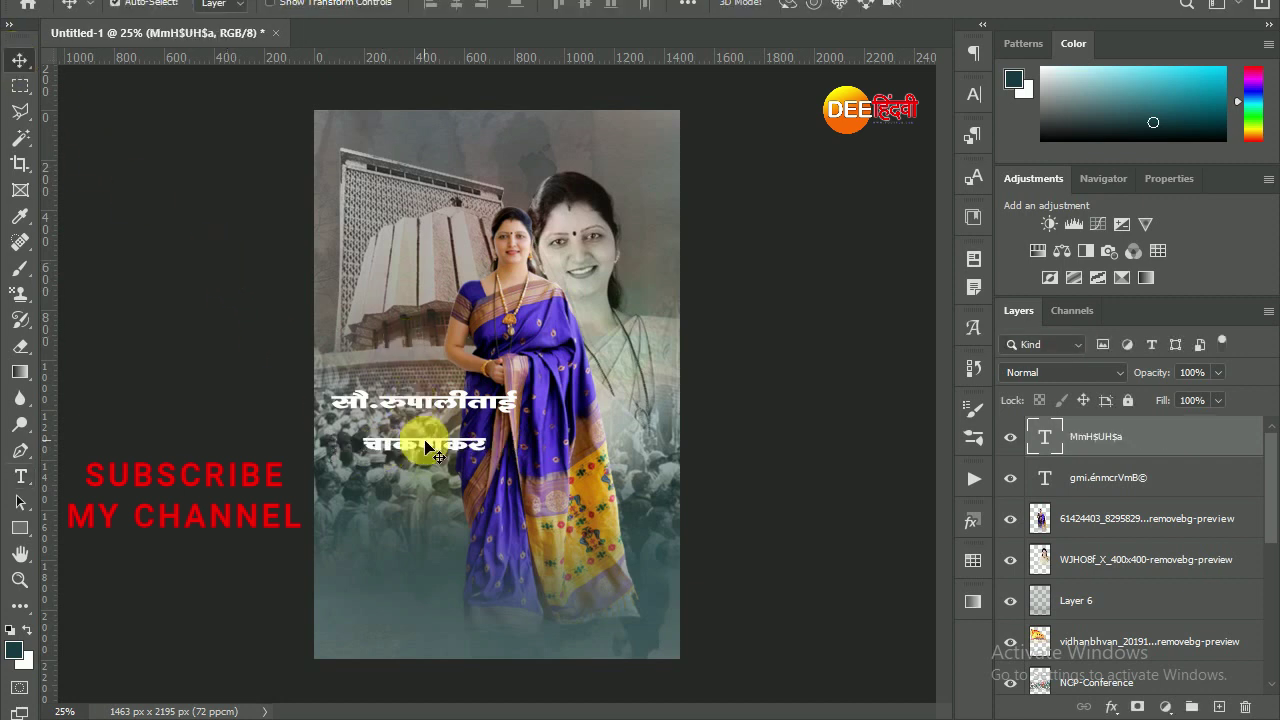
pyautogui.moveTo(460, 484); pyautogui.dragTo(493, 453)
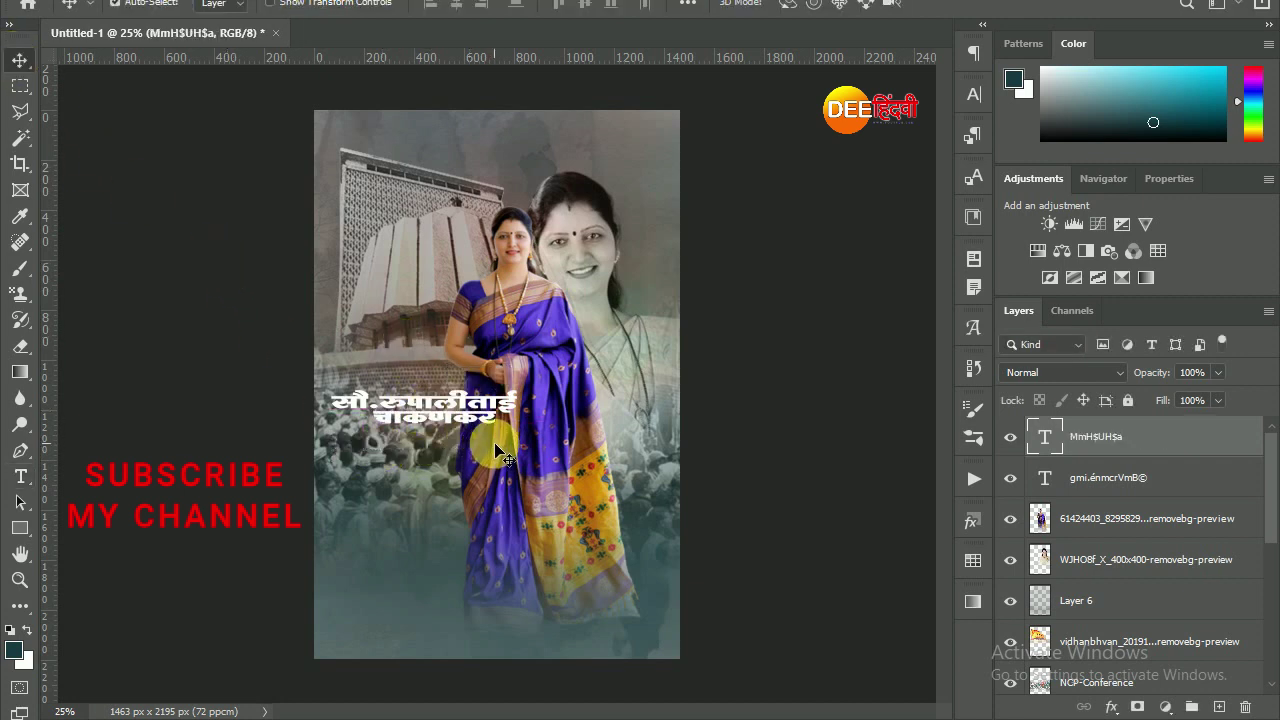
pyautogui.moveTo(517, 457); pyautogui.dragTo(527, 454)
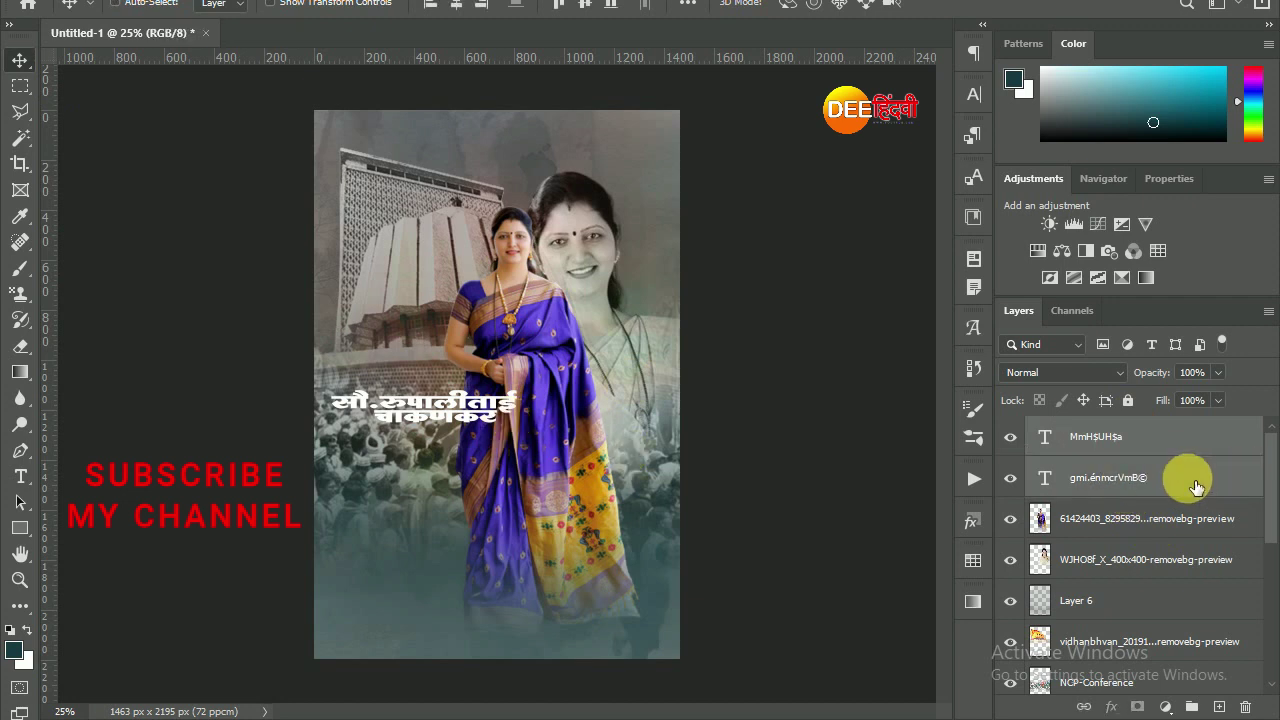
pyautogui.keyDown('ctrl'); pyautogui.click(1192, 494); pyautogui.keyUp('ctrl')
pyautogui.hotkey('ctrl', 't')
pyautogui.moveTo(452, 438); pyautogui.dragTo(497, 512)
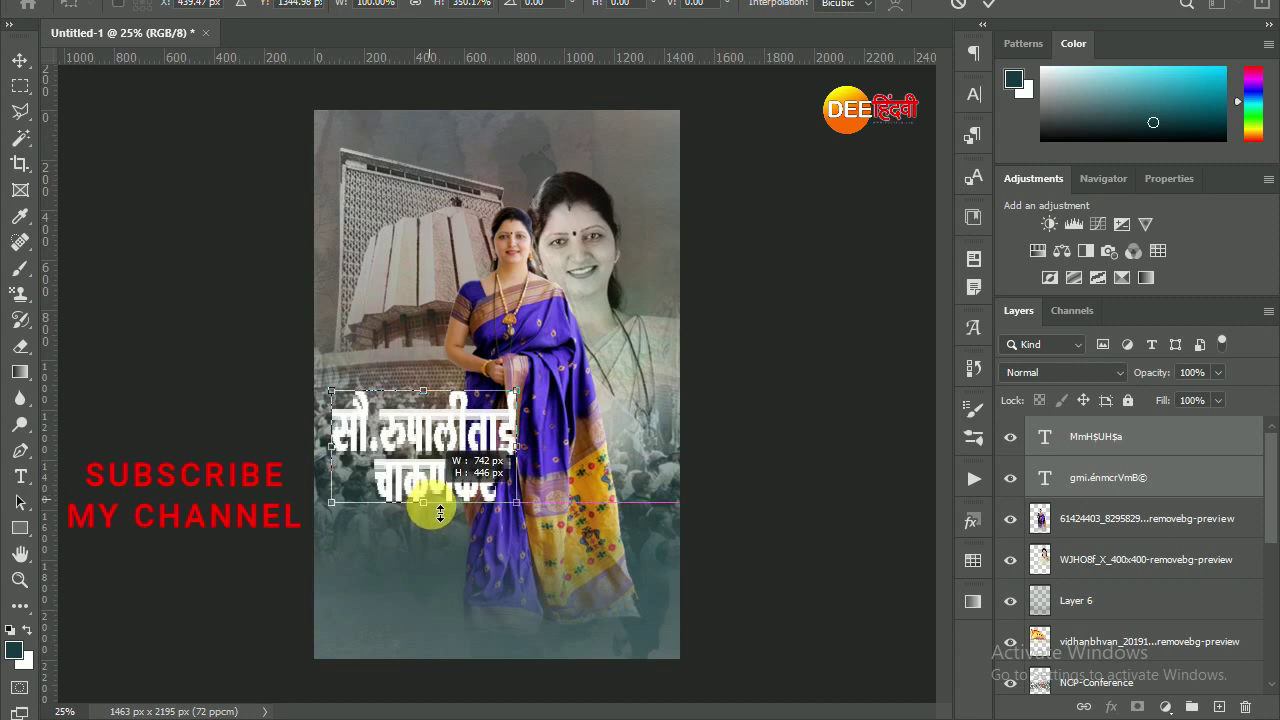
pyautogui.moveTo(515, 502)
pyautogui.mouseDown()
pyautogui.moveTo(455, 481)
pyautogui.moveTo(476, 237)
pyautogui.mouseUp()
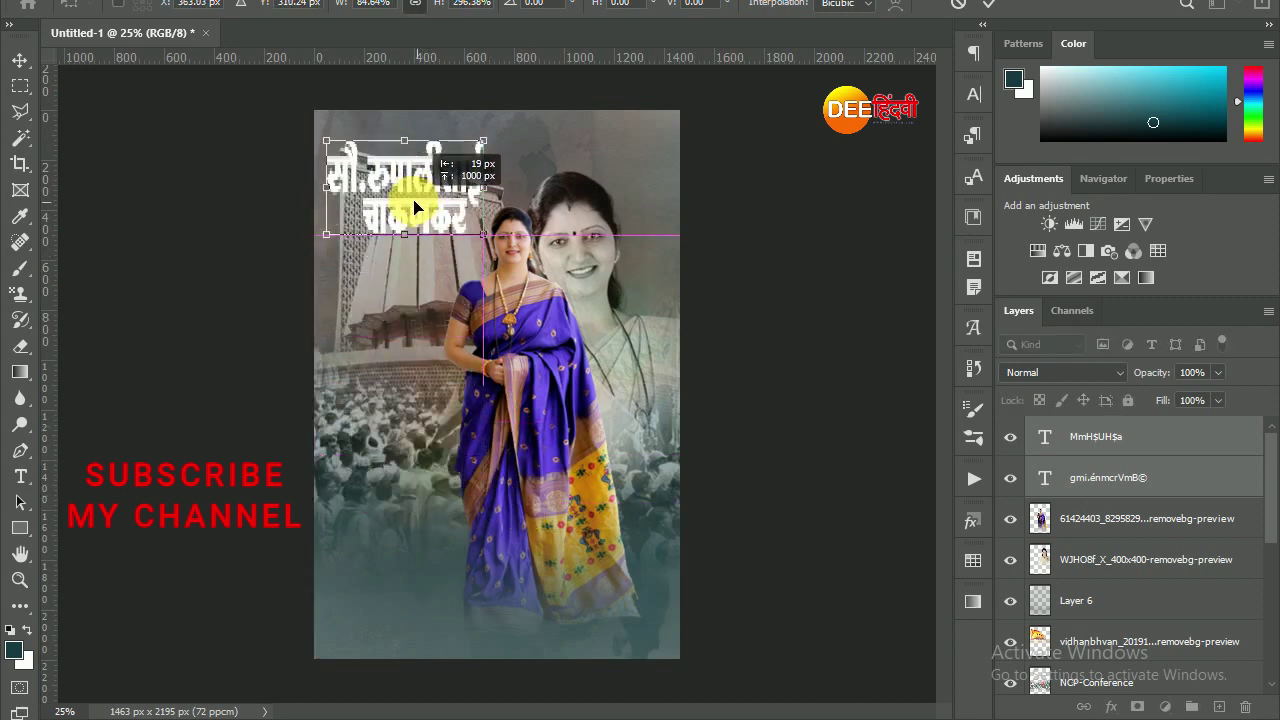
pyautogui.moveTo(326, 141); pyautogui.dragTo(322, 137)
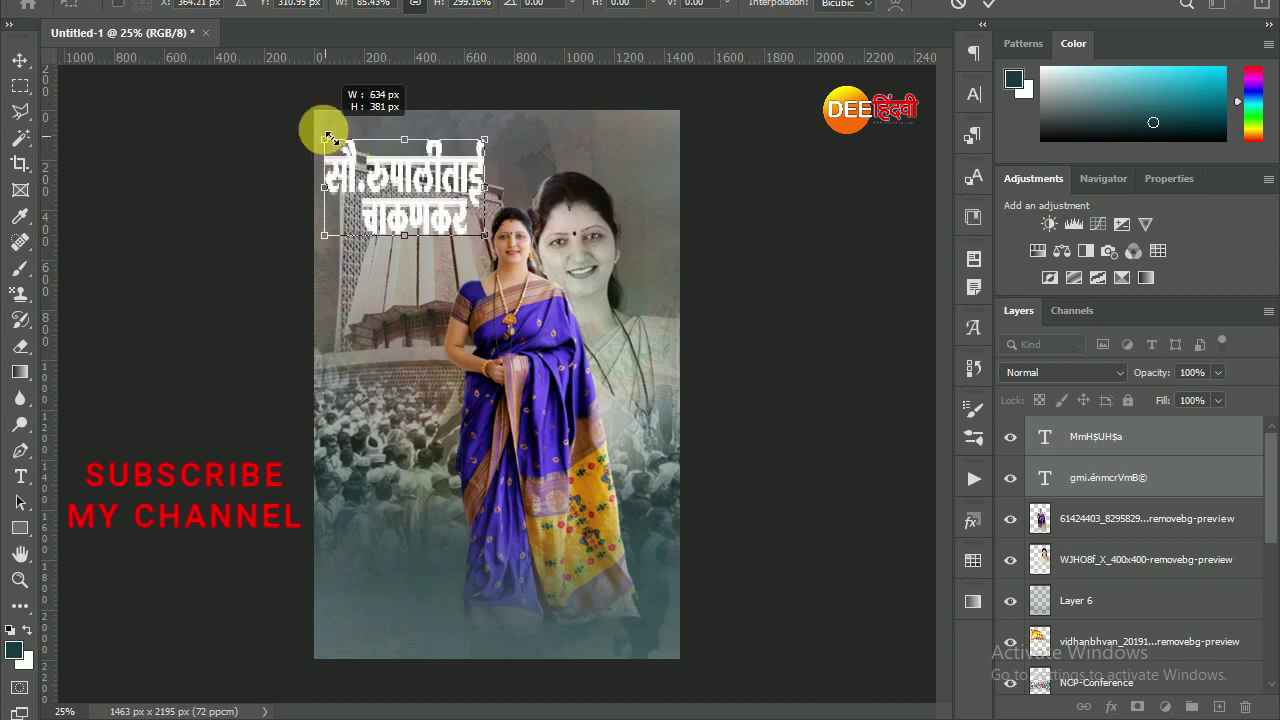
pyautogui.moveTo(417, 147); pyautogui.dragTo(404, 130)
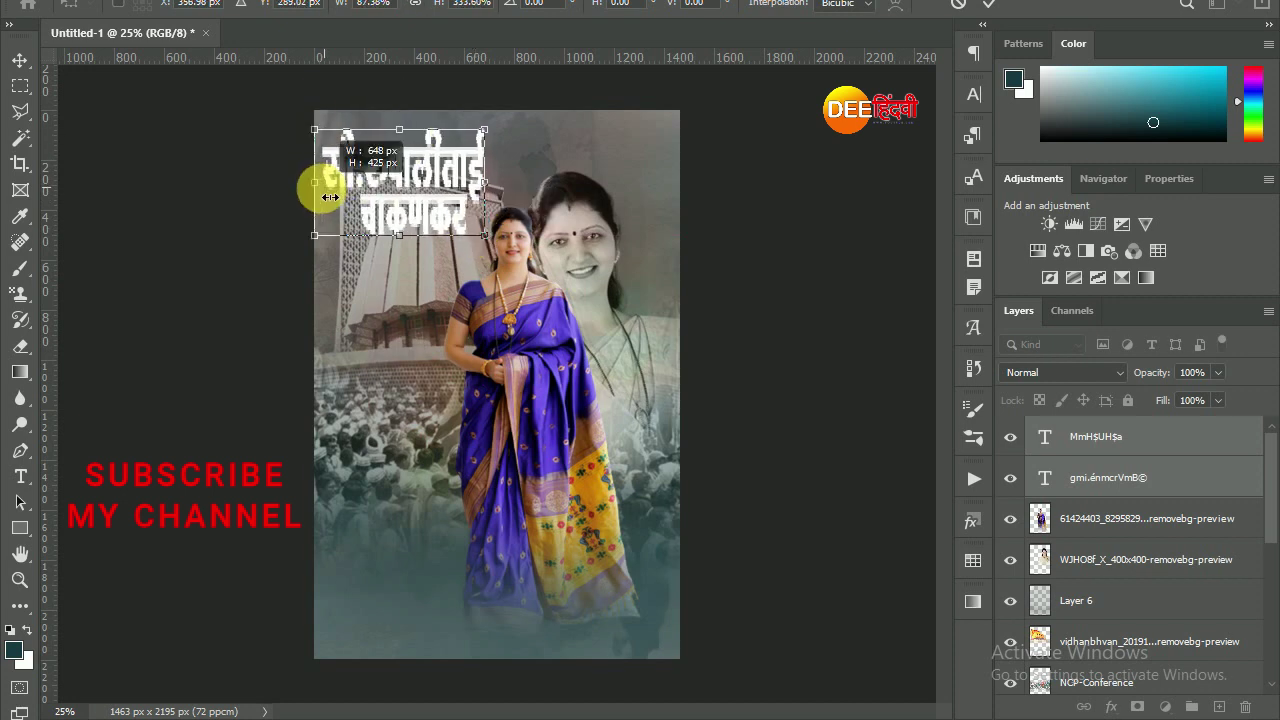
pyautogui.moveTo(484, 182); pyautogui.dragTo(497, 182)
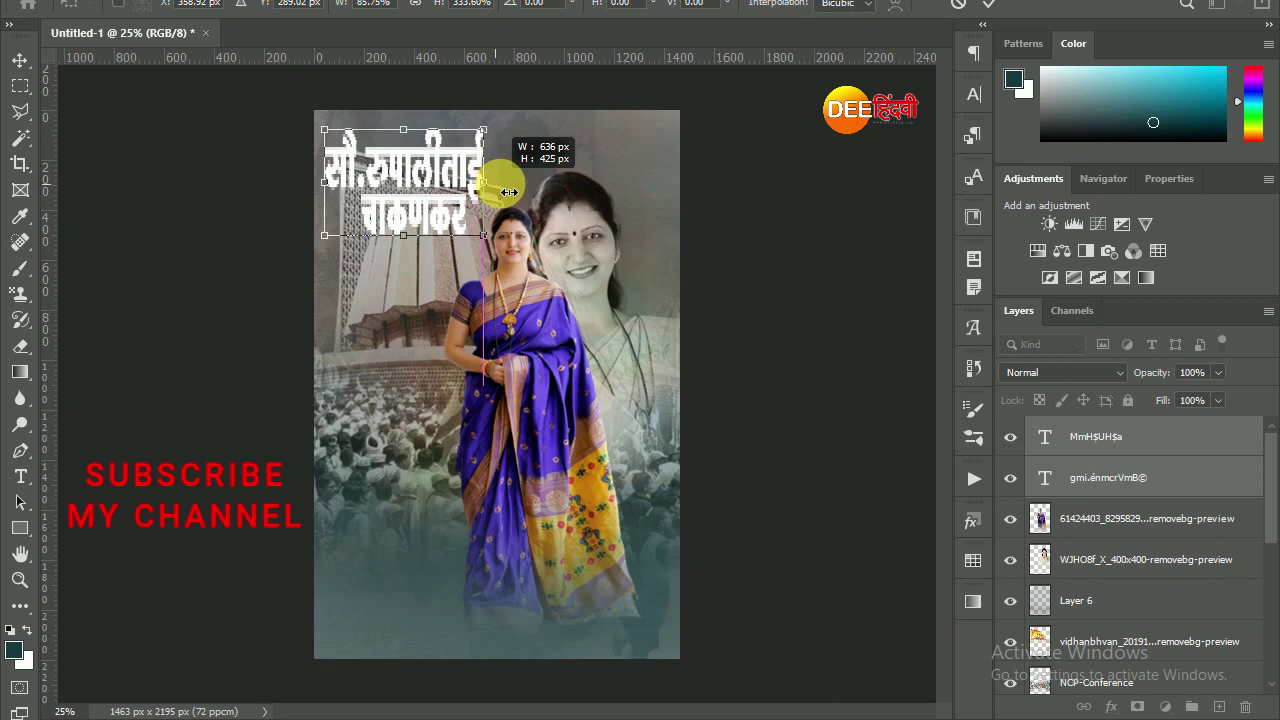
pyautogui.click(987, 4)
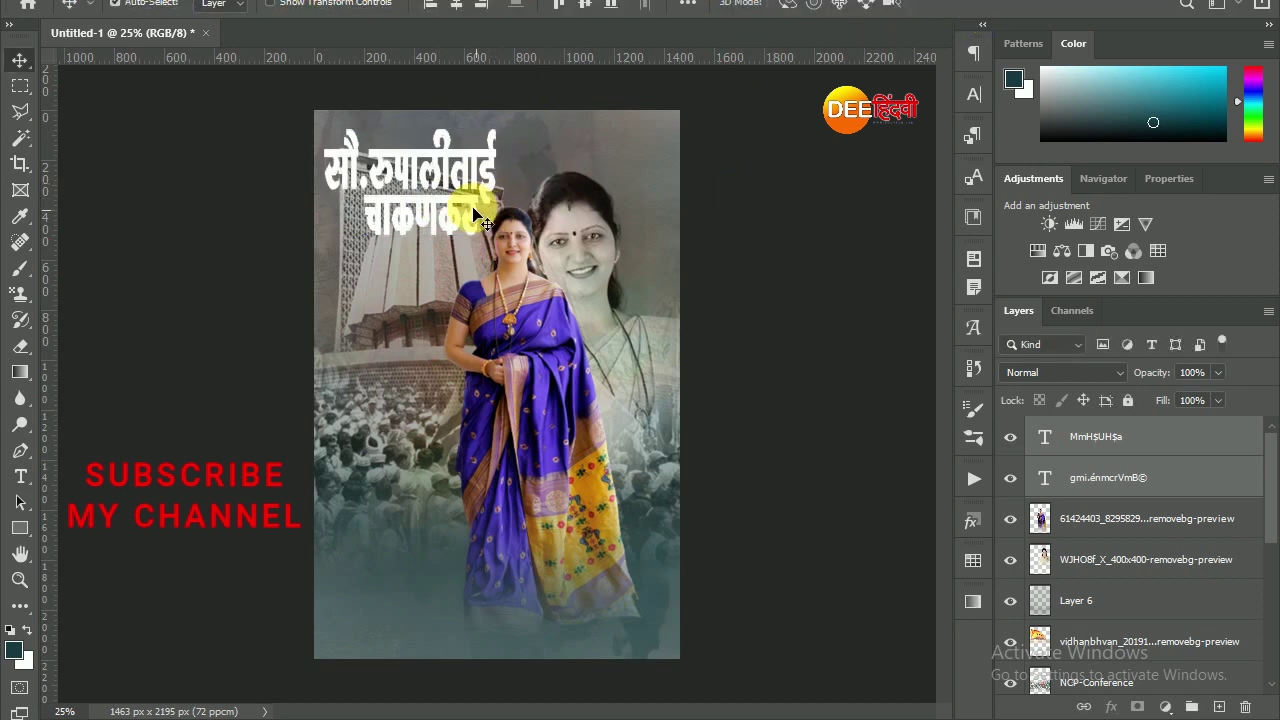
pyautogui.click(1148, 448)
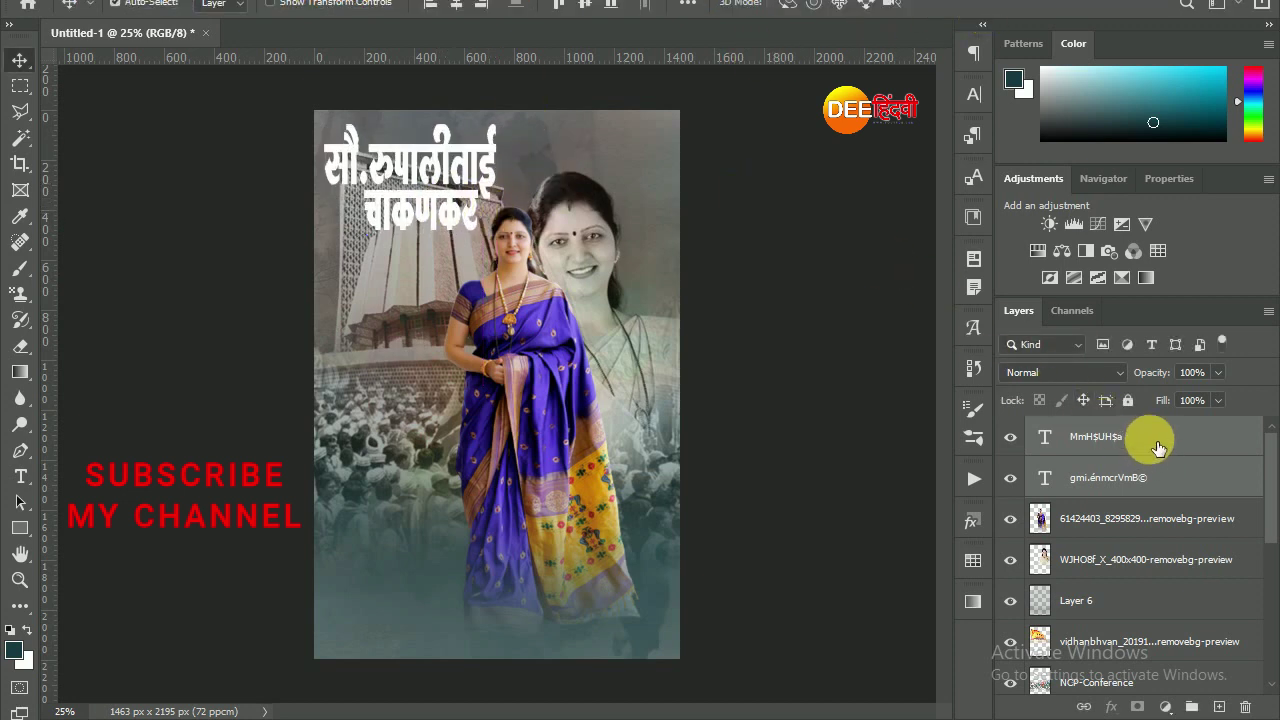
pyautogui.click(1148, 450)
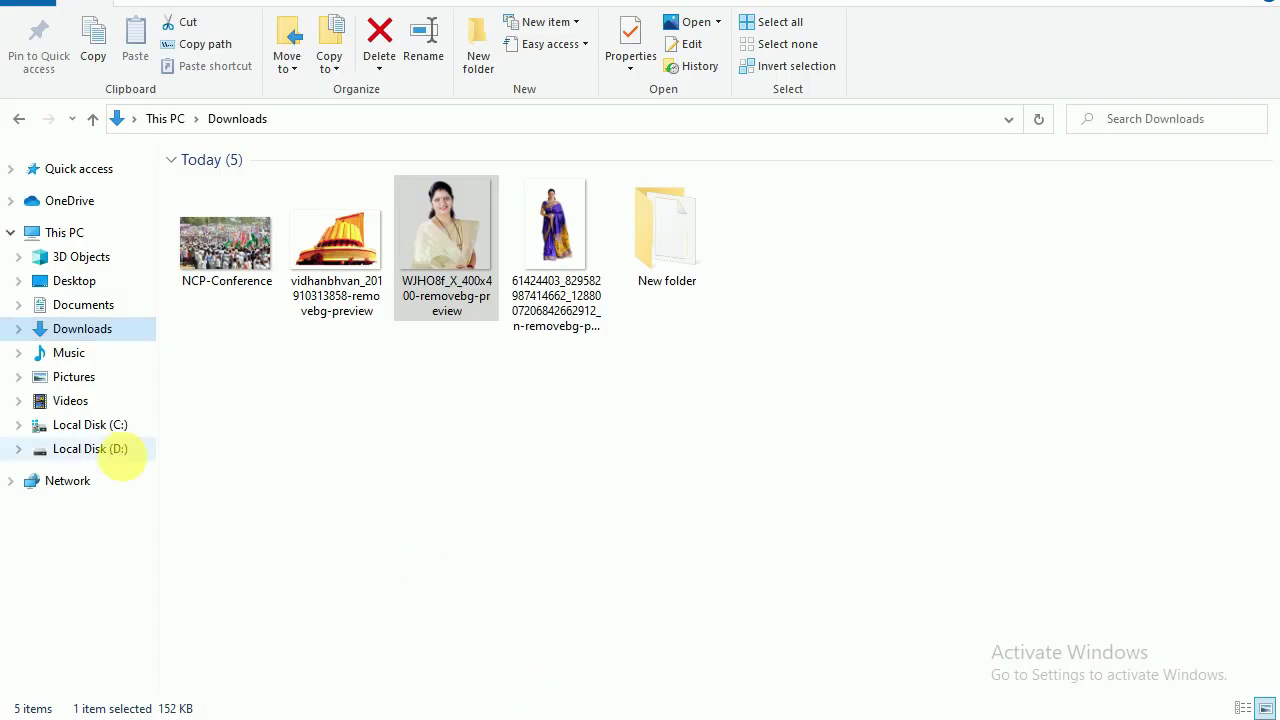
pyautogui.click(90, 449)
pyautogui.doubleClick(449, 200)
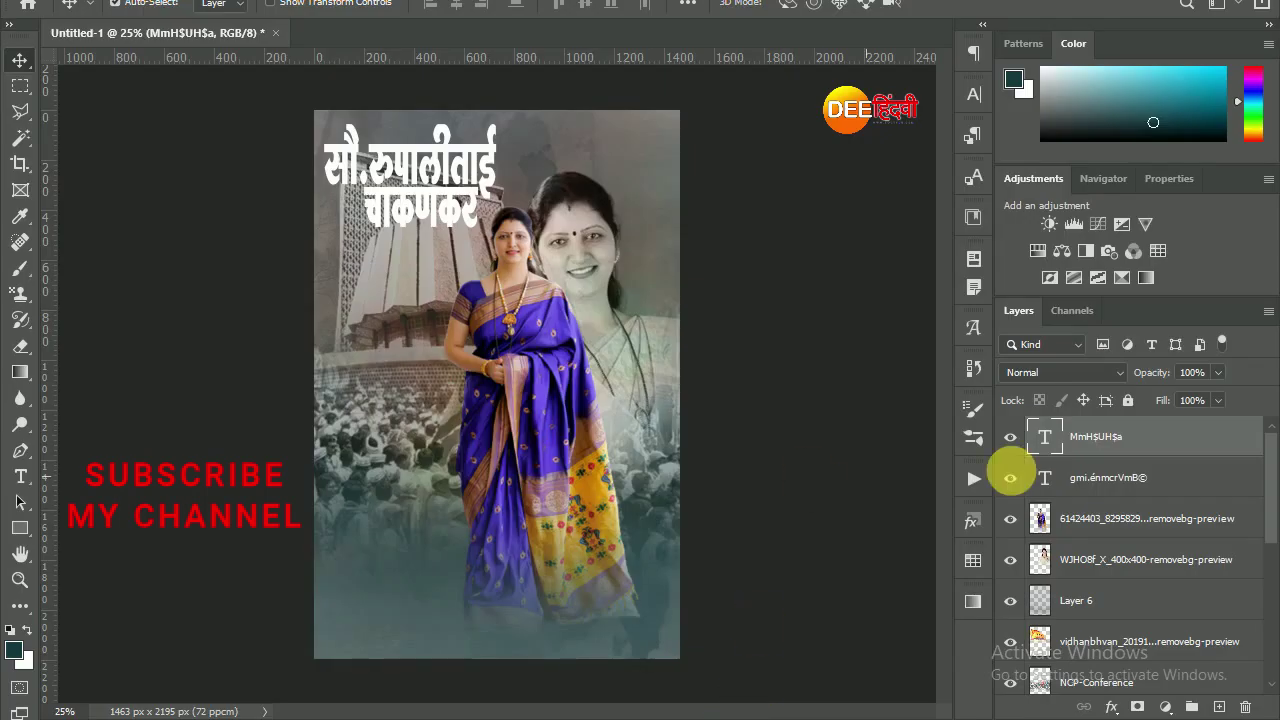
pyautogui.rightClick(1077, 378)
# Step: Add a Gradient Overlay to the top title line and make its first stop pale yellow
pyautogui.click(751, 356)
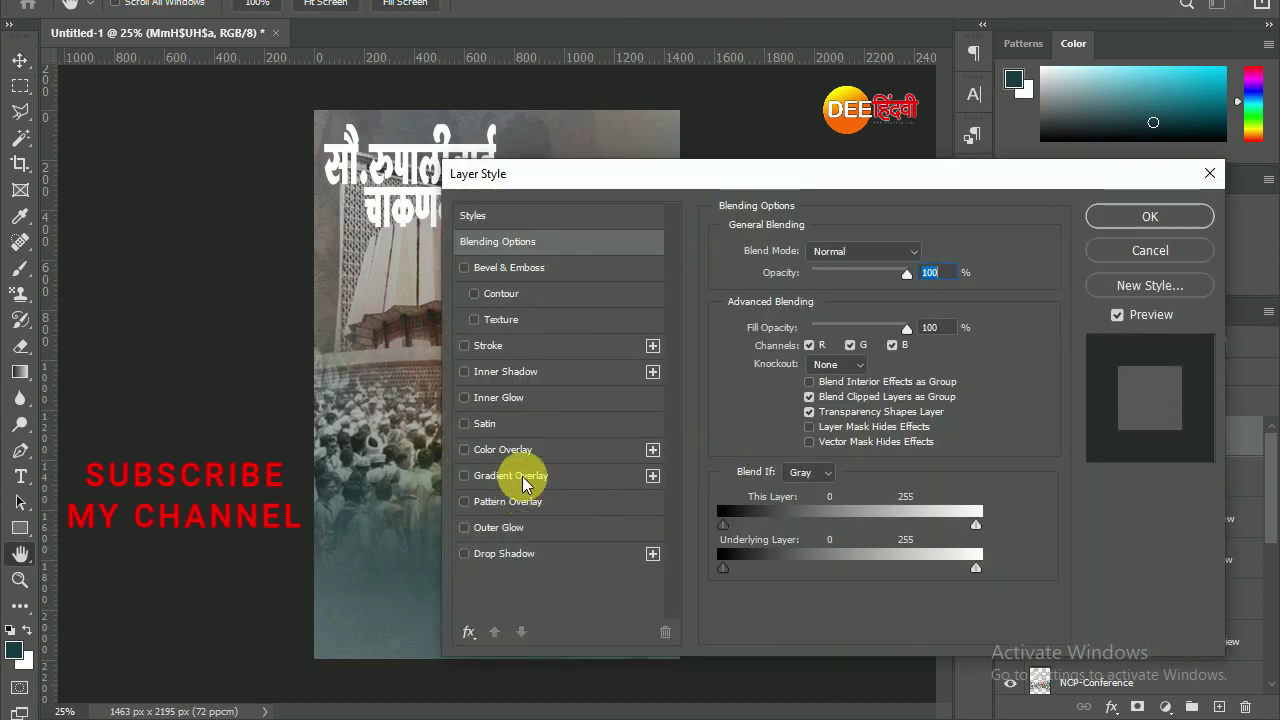
pyautogui.click(521, 476)
pyautogui.moveTo(791, 178); pyautogui.dragTo(974, 213)
pyautogui.click(1006, 328)
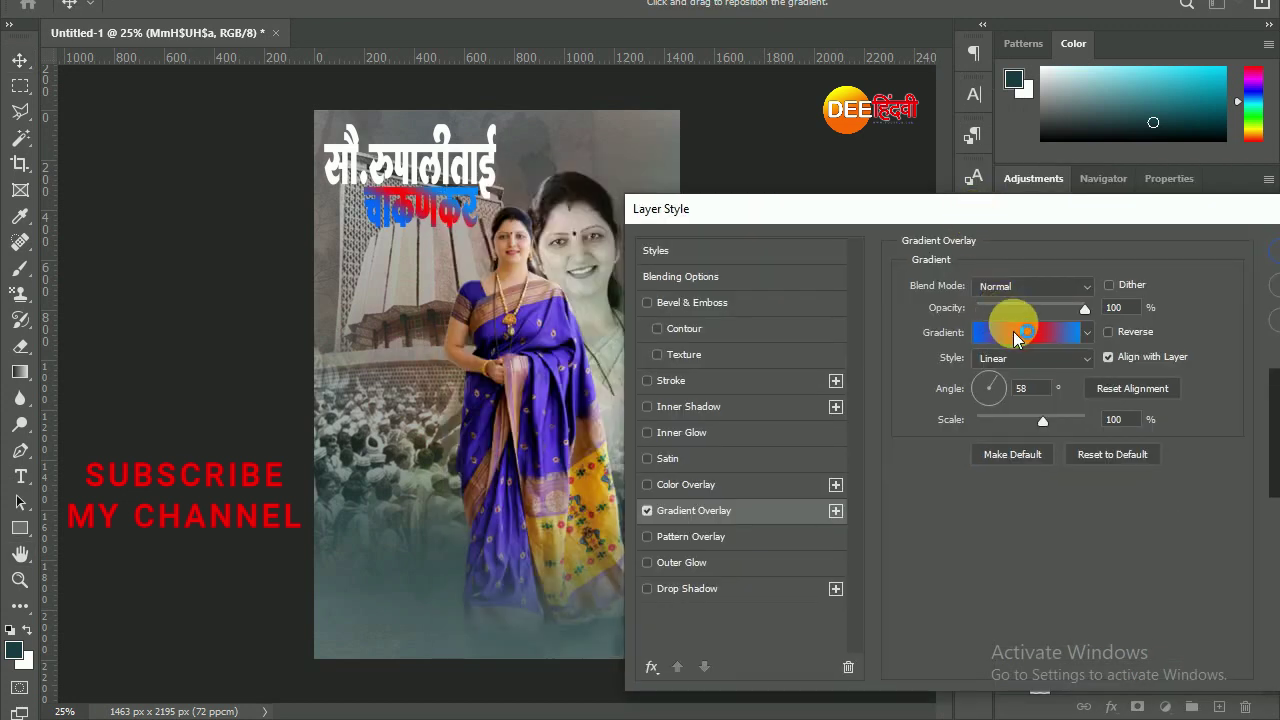
pyautogui.click(934, 598)
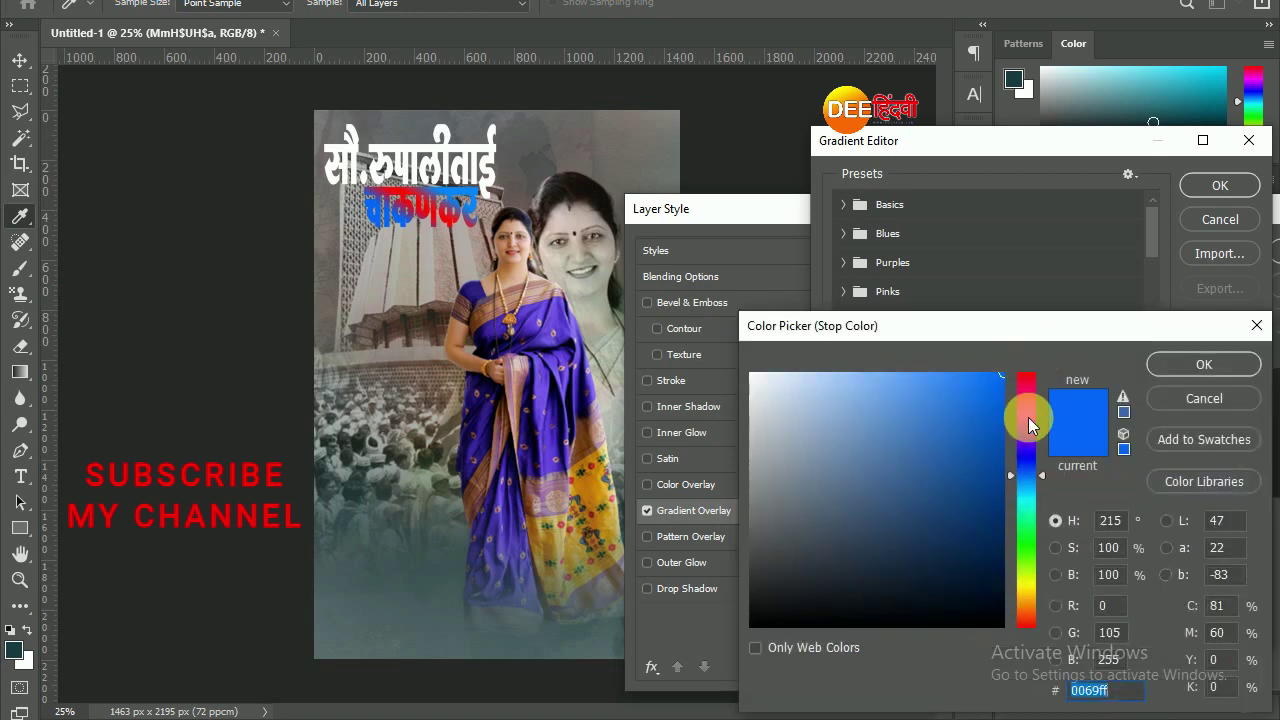
pyautogui.click(1023, 580)
pyautogui.click(848, 396)
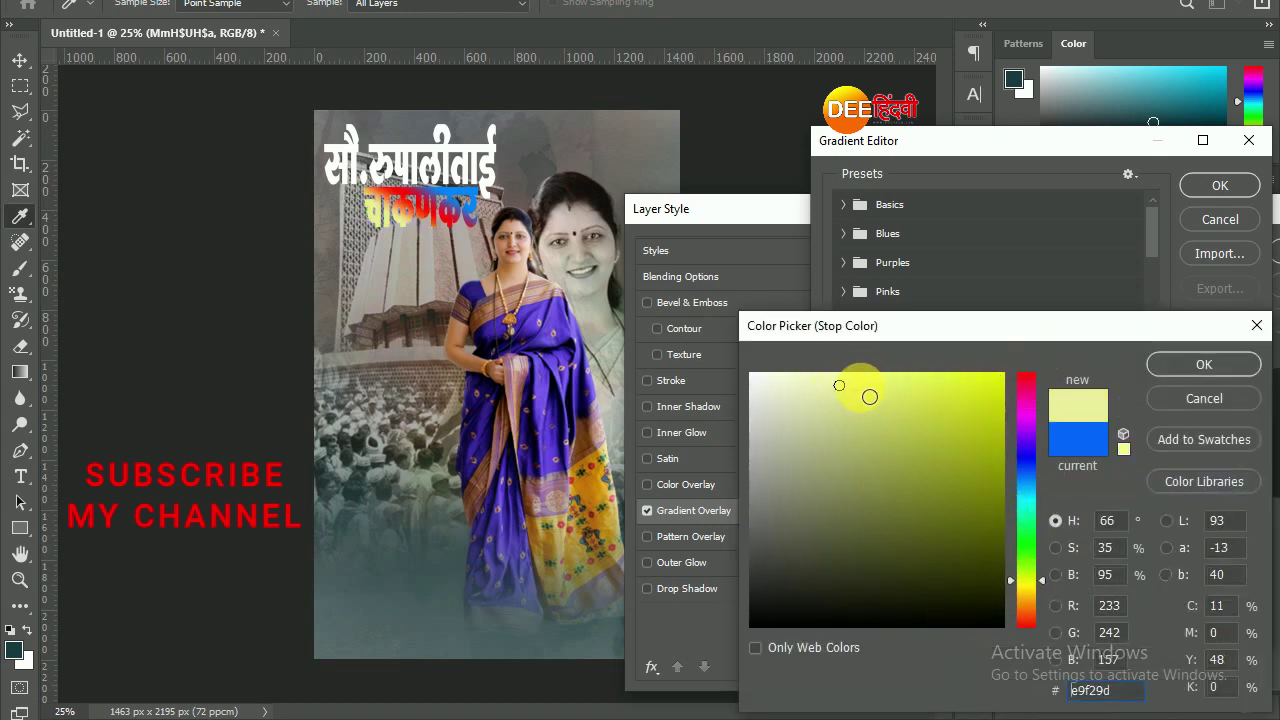
pyautogui.click(1195, 365)
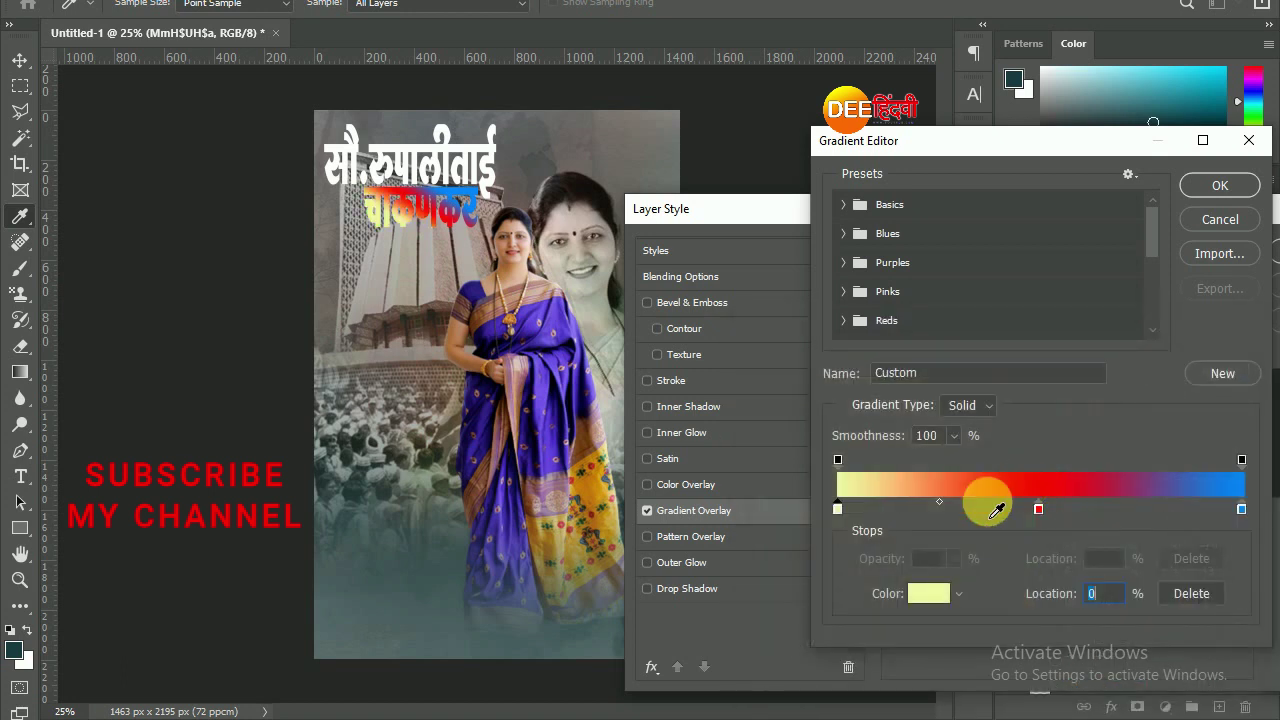
# Step: Recolour the middle stop pale cream and the end stop pale yellow, then apply the overlay
pyautogui.click(928, 593)
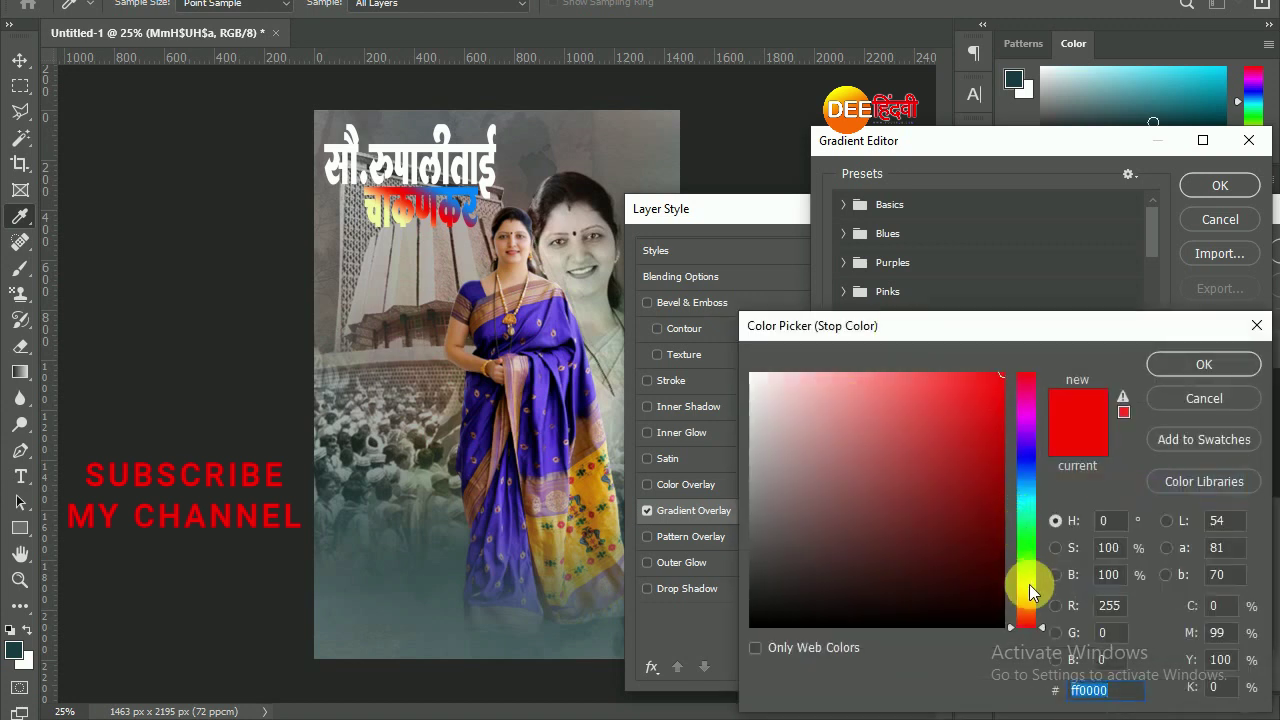
pyautogui.click(1023, 584)
pyautogui.click(786, 381)
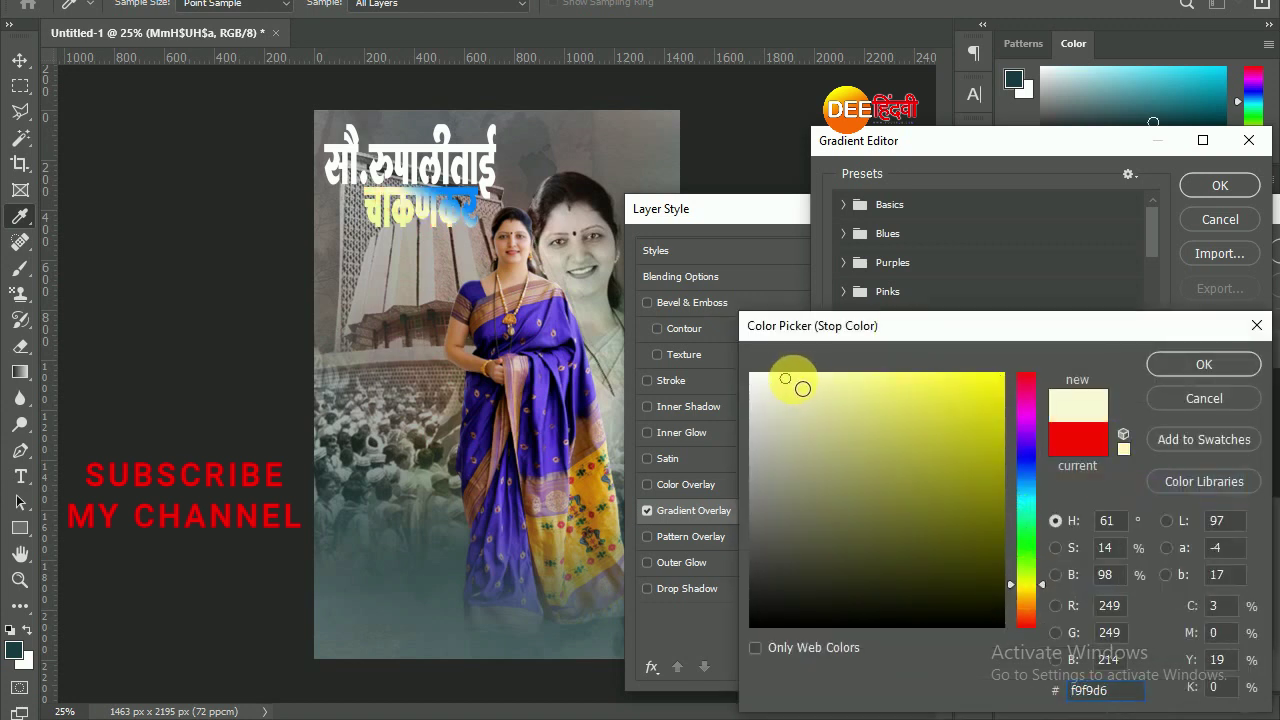
pyautogui.click(1190, 364)
pyautogui.click(1240, 509)
pyautogui.click(928, 593)
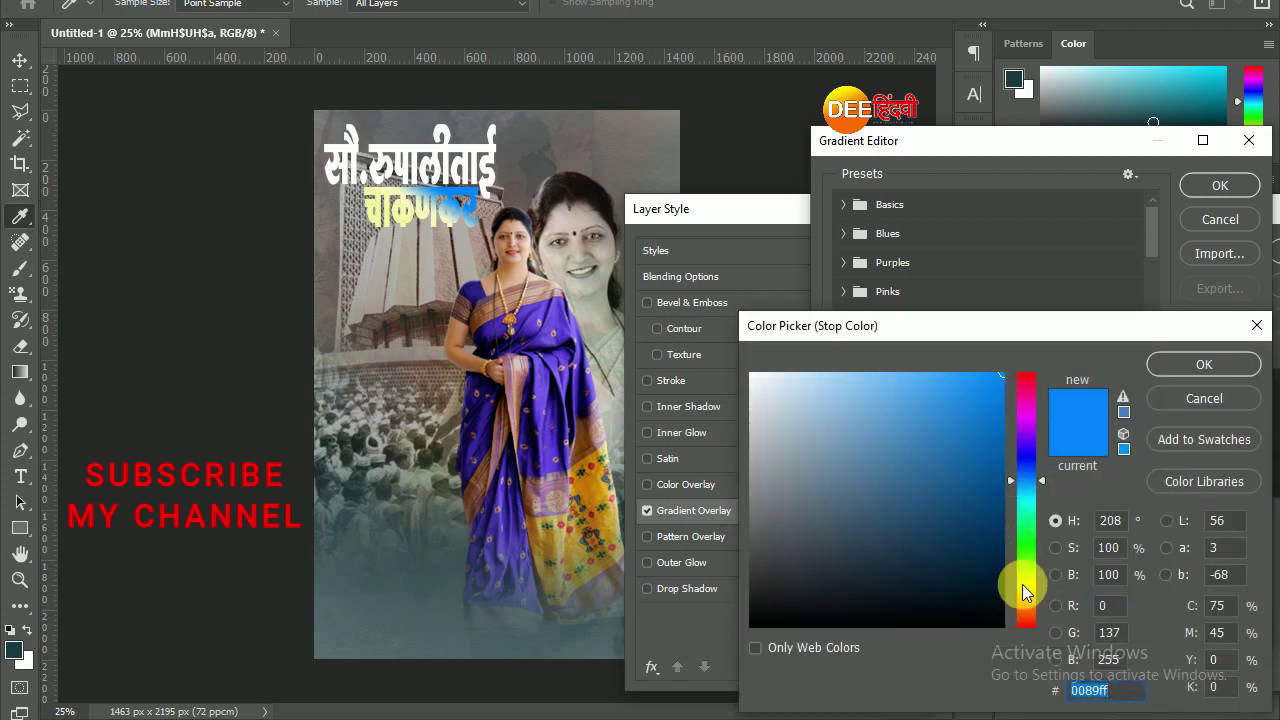
pyautogui.click(1022, 586)
pyautogui.click(834, 376)
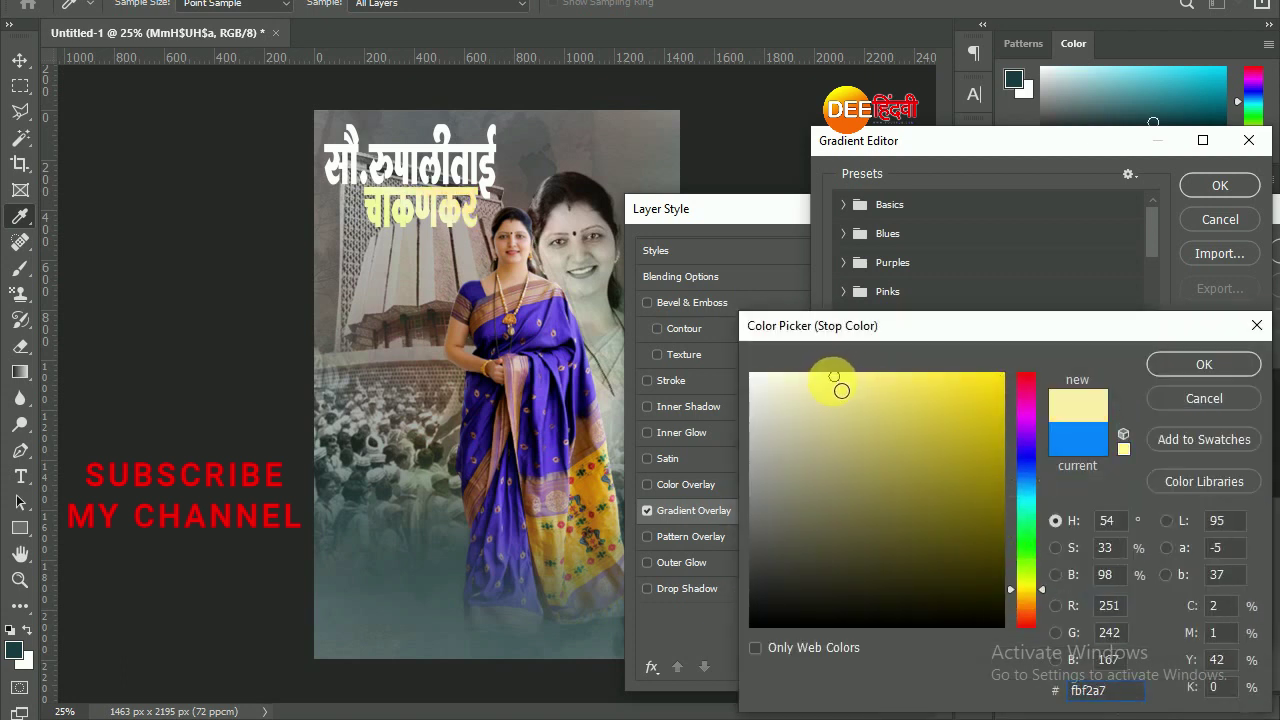
pyautogui.click(1203, 364)
pyautogui.click(1218, 186)
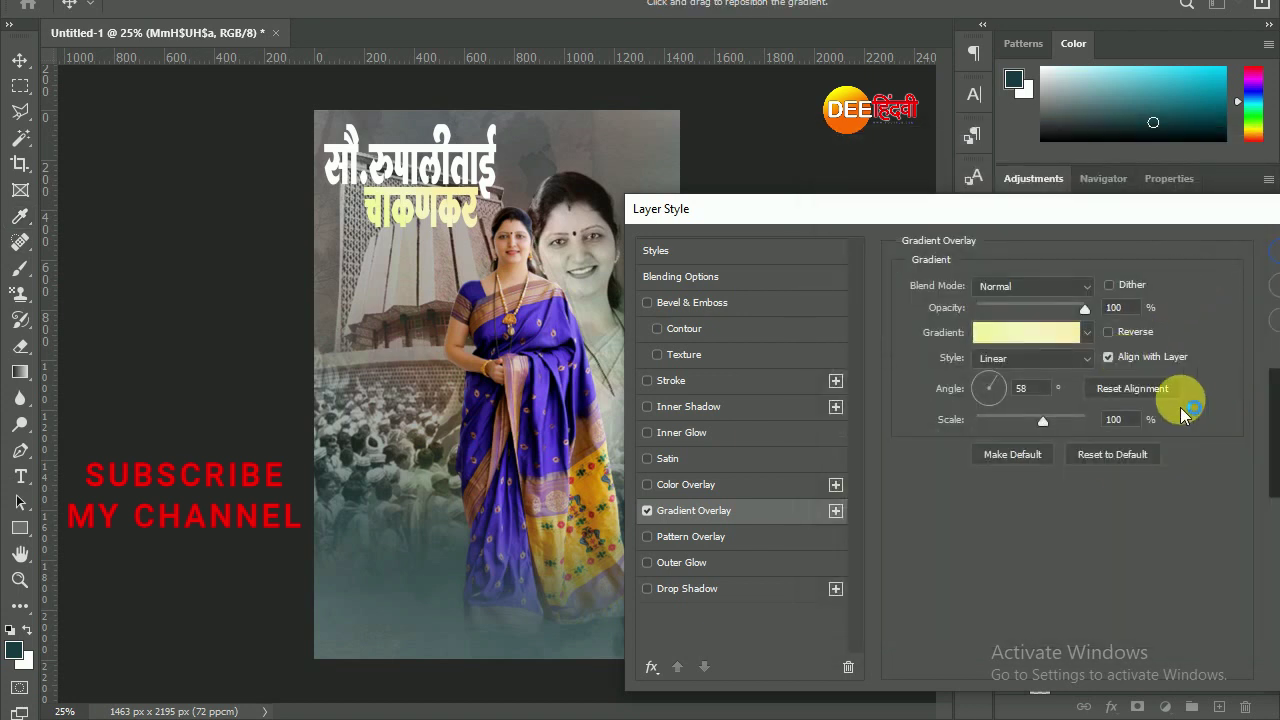
pyautogui.press('Return')
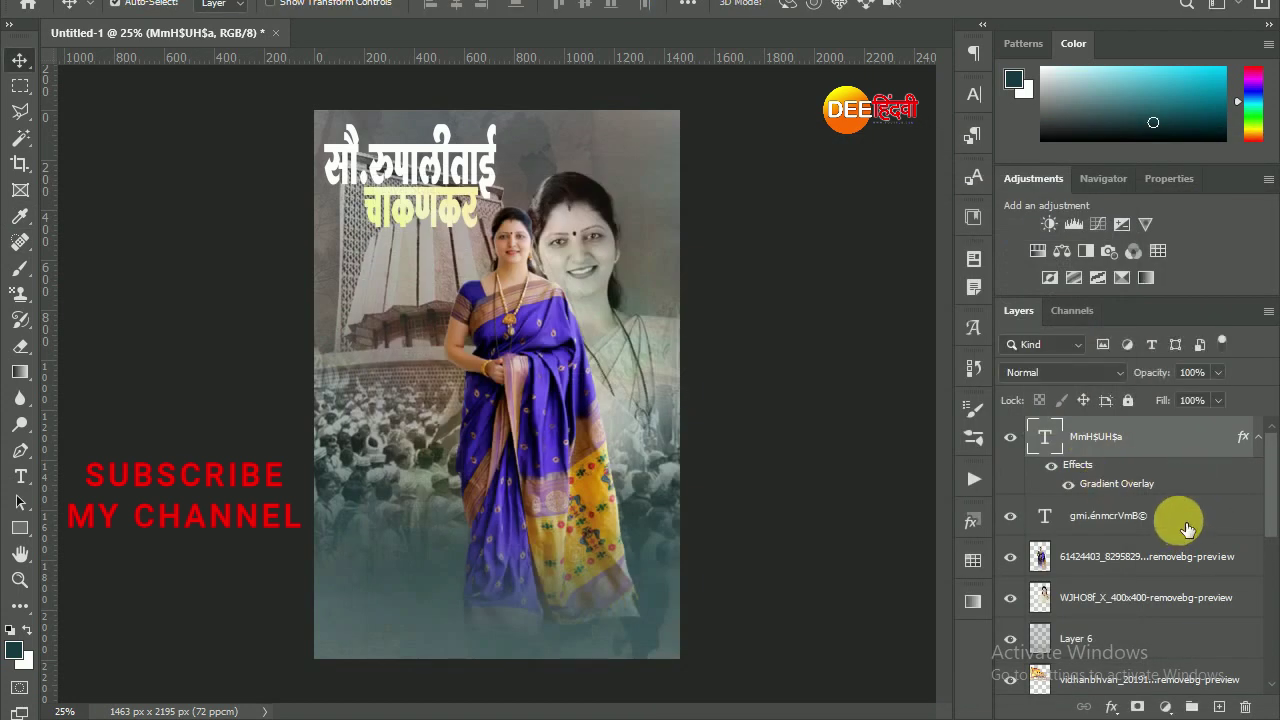
# Step: Apply the same pale yellow Gradient Overlay to the second title line
pyautogui.click(1187, 529)
pyautogui.rightClick(1187, 529)
pyautogui.click(960, 9)
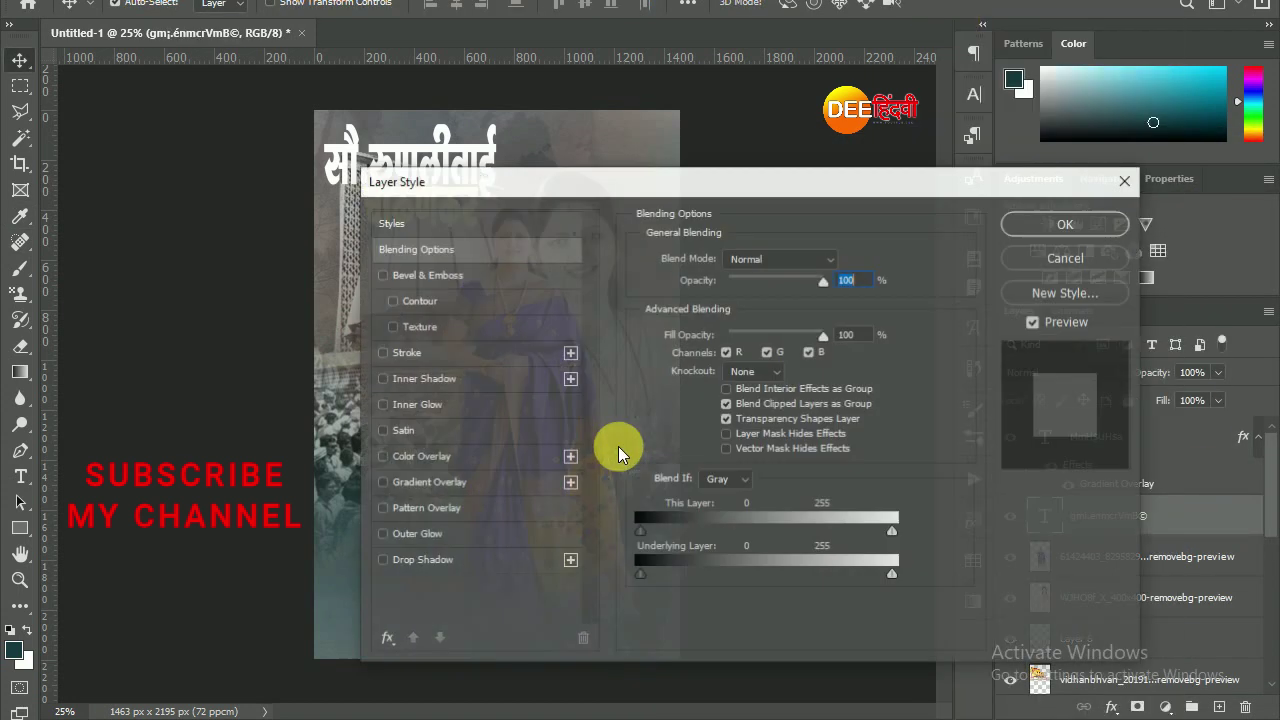
pyautogui.click(455, 481)
pyautogui.click(1060, 221)
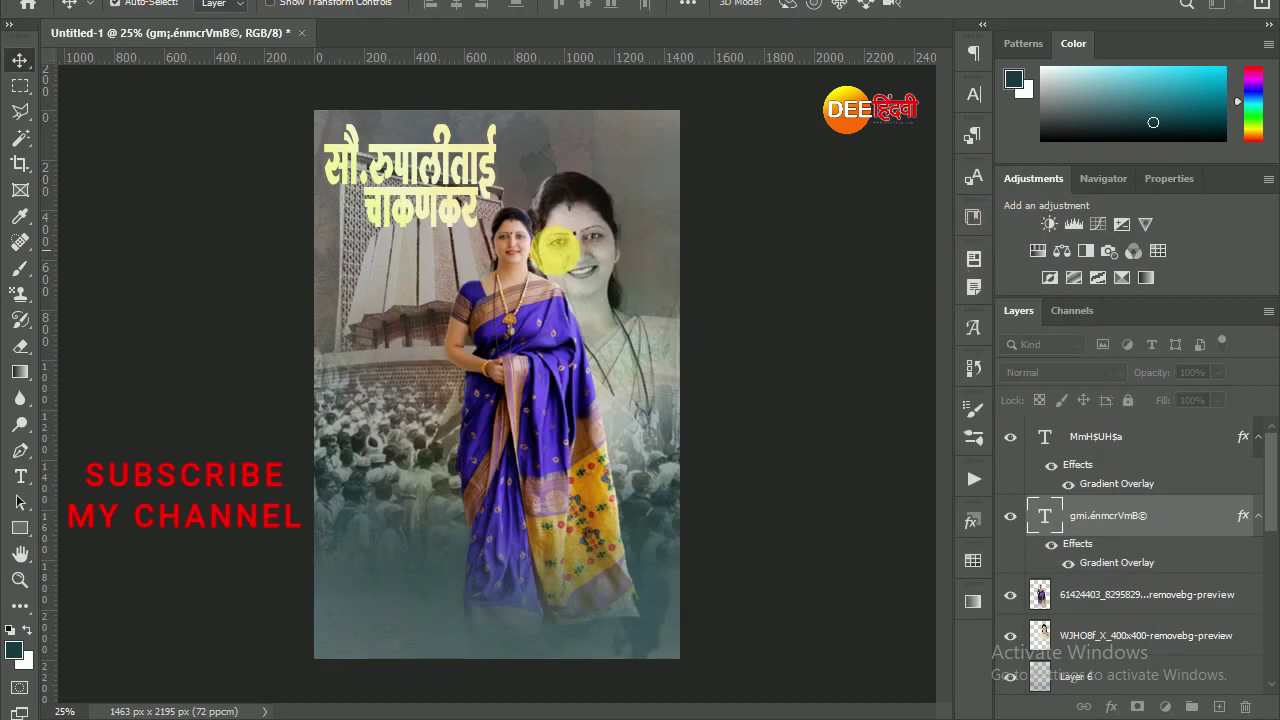
pyautogui.click(972, 478)
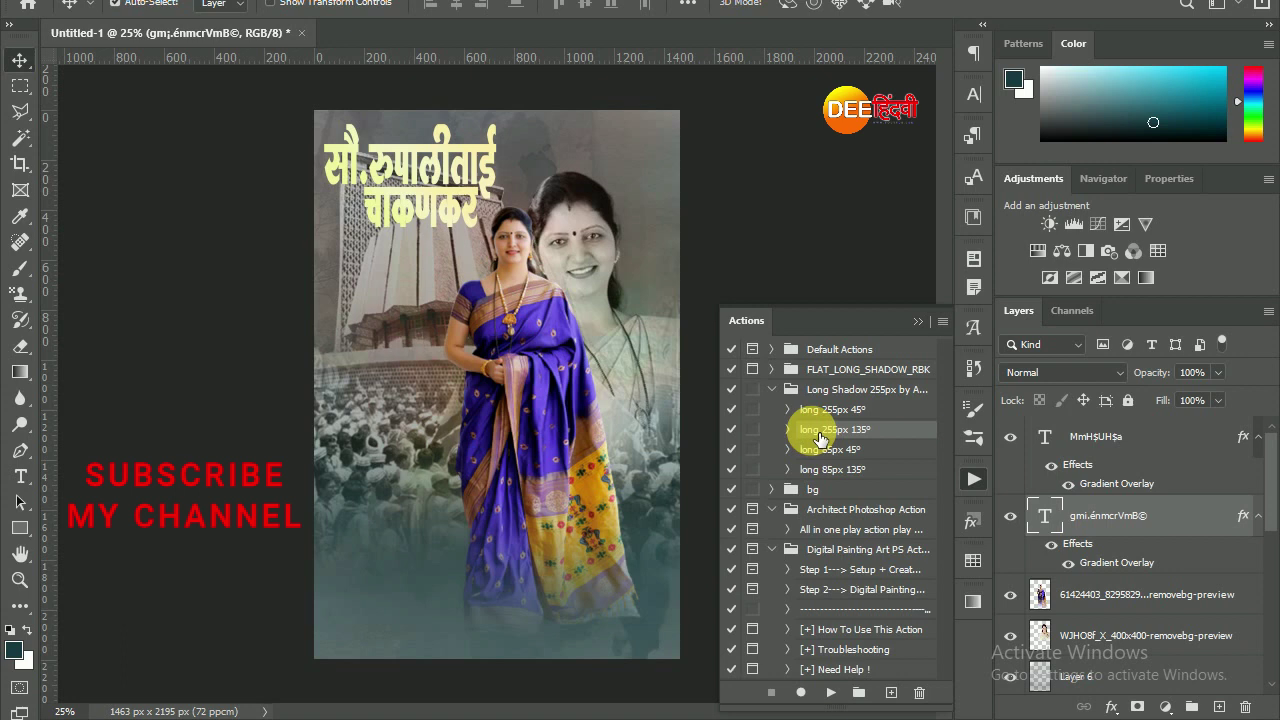
# Step: Play the 'long 255px 135°' shadow action on both title lines, giving Multiply 50% shadows
pyautogui.click(831, 693)
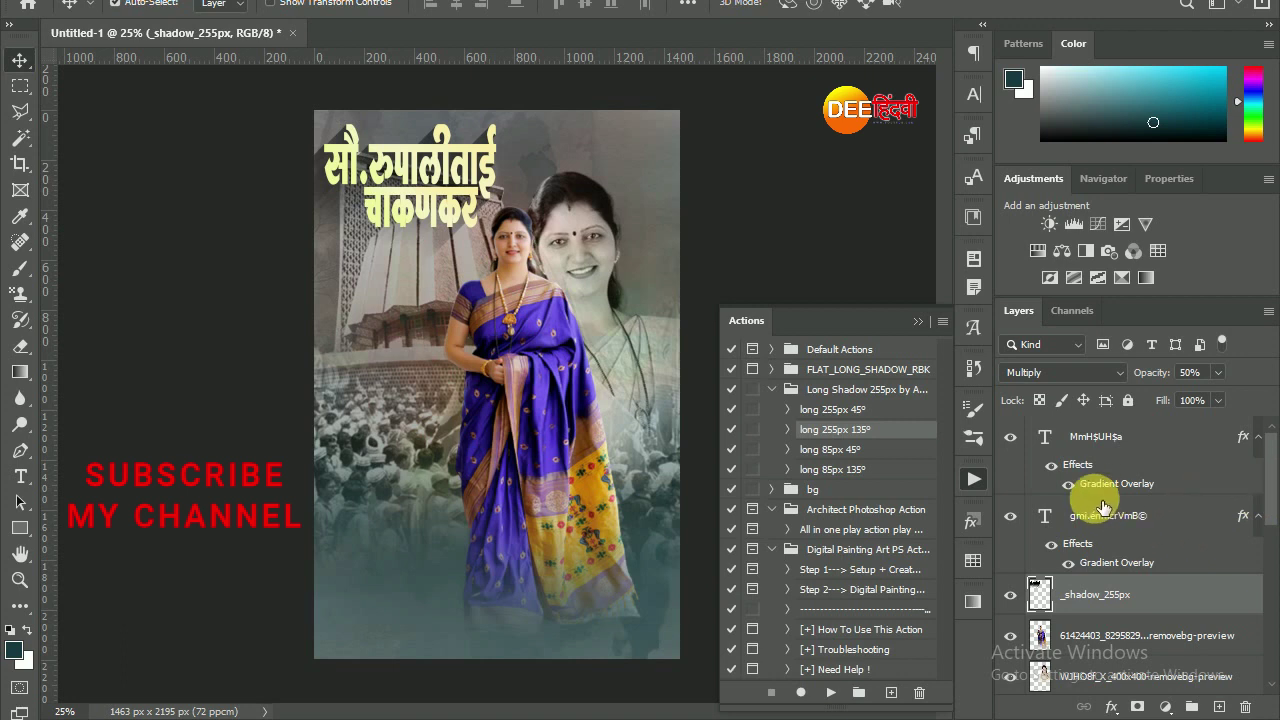
pyautogui.click(1116, 440)
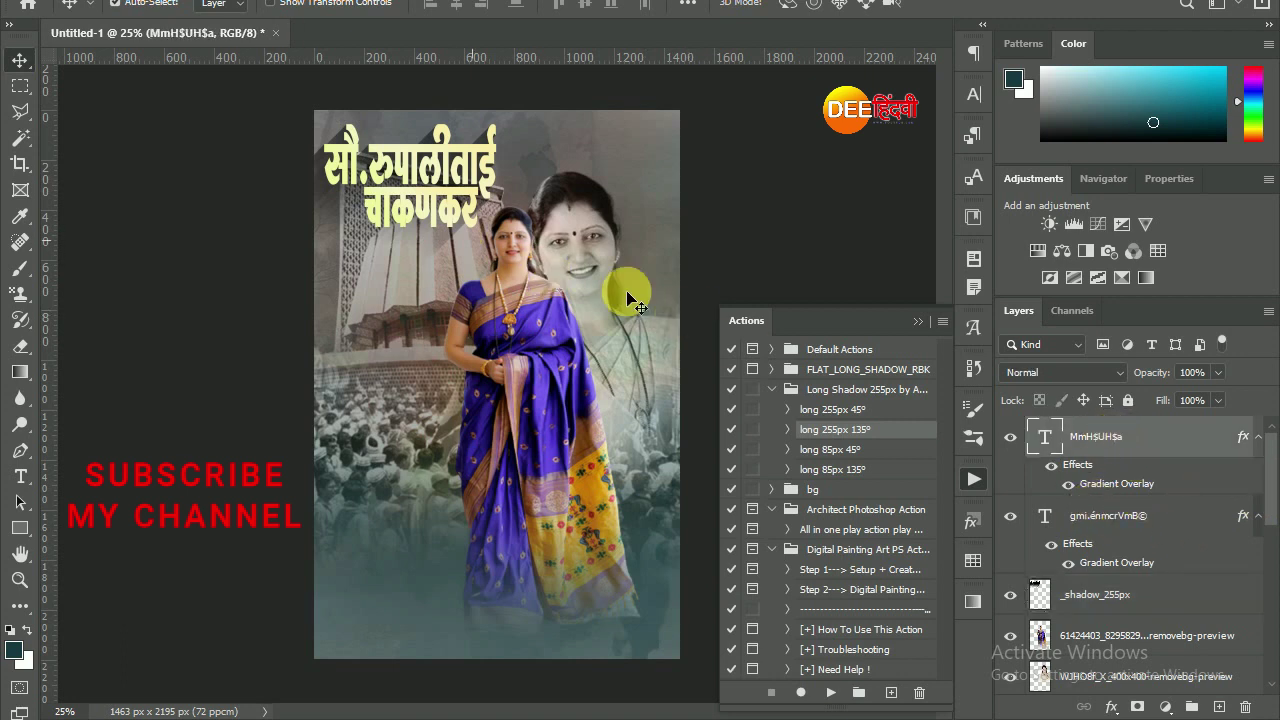
pyautogui.click(831, 692)
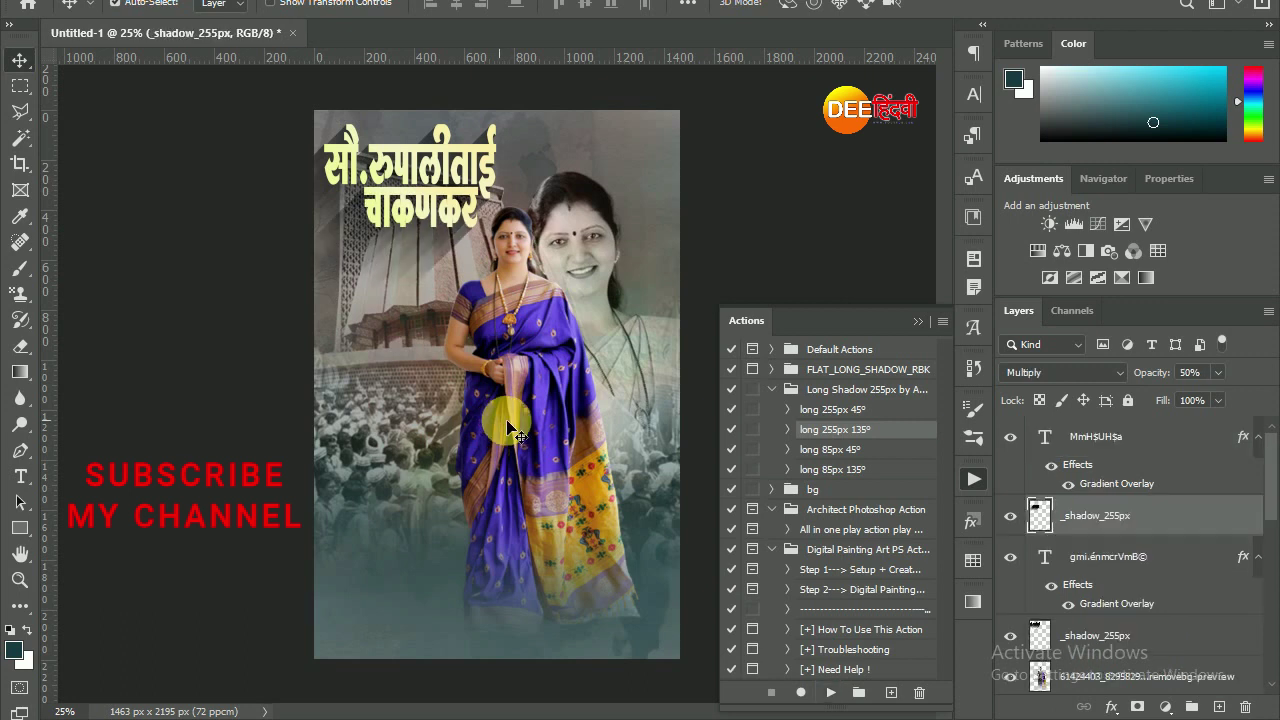
pyautogui.click(918, 321)
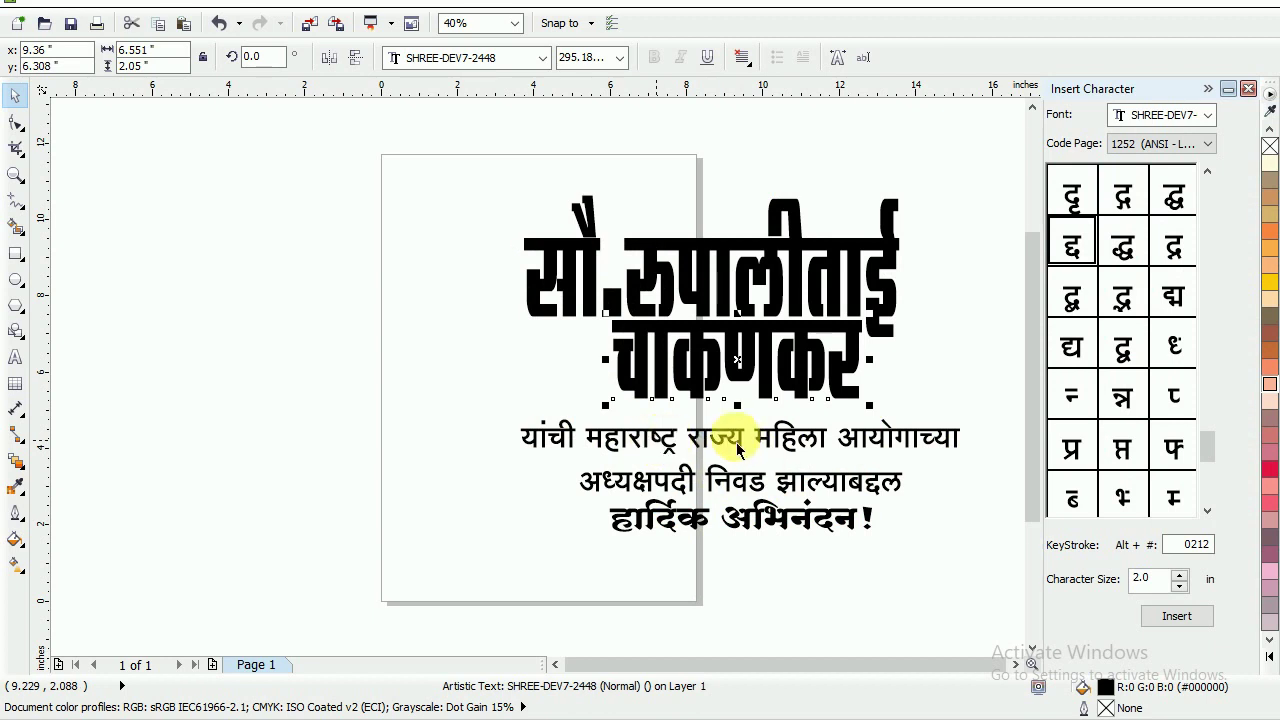
pyautogui.click(710, 437)
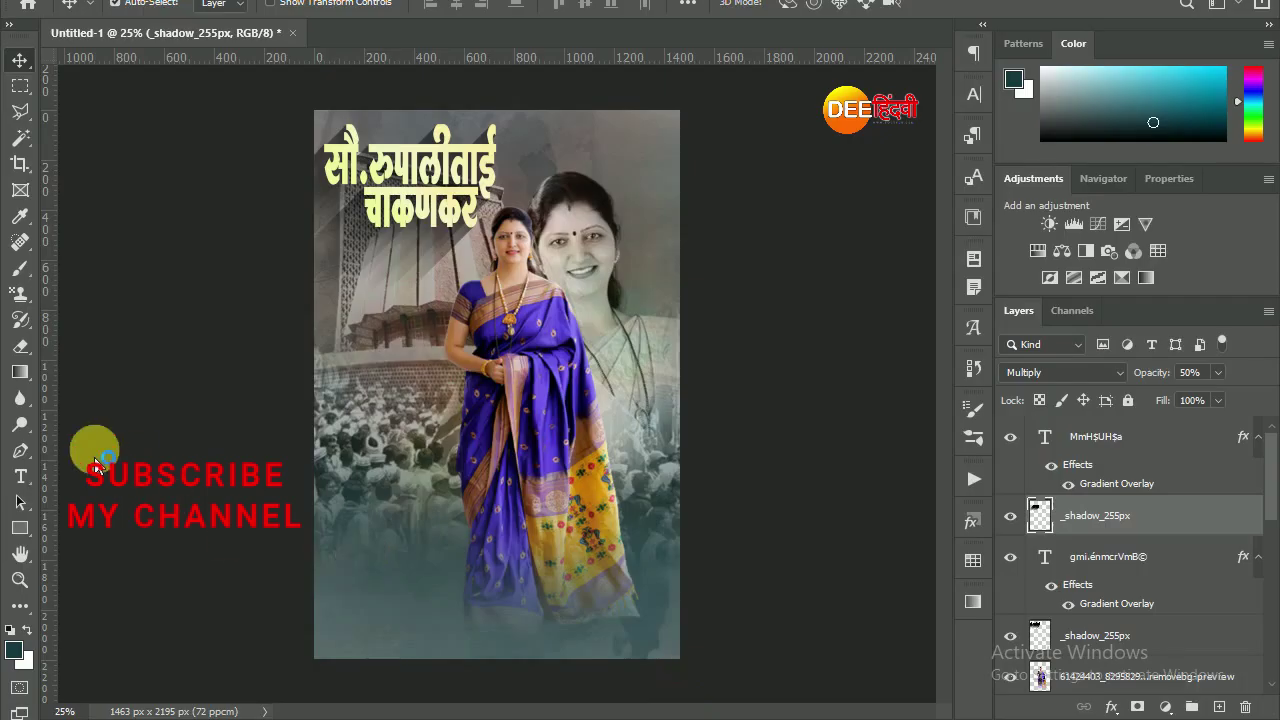
# Step: Paste the two Marathi congratulation lines as text at 21 pt with 17 pt leading
pyautogui.click(333, 149)
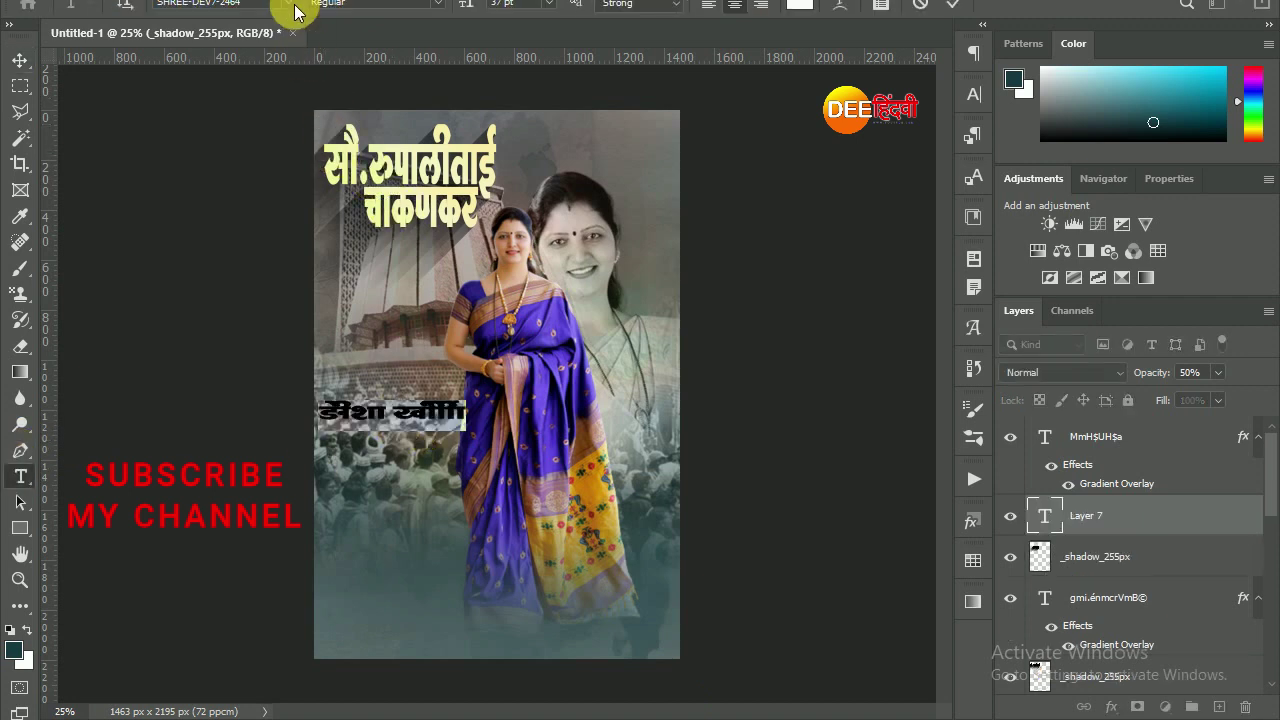
pyautogui.click(291, 5)
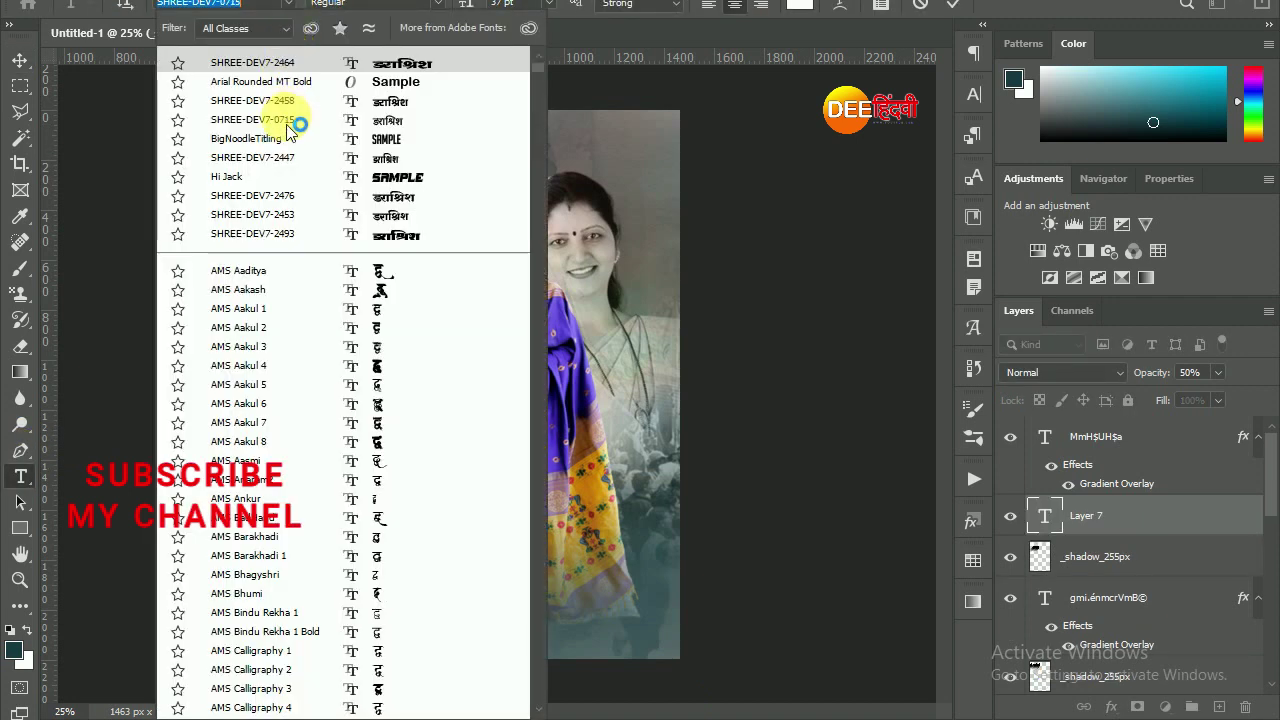
pyautogui.press('Escape')
pyautogui.hotkey('ctrl', 'v')
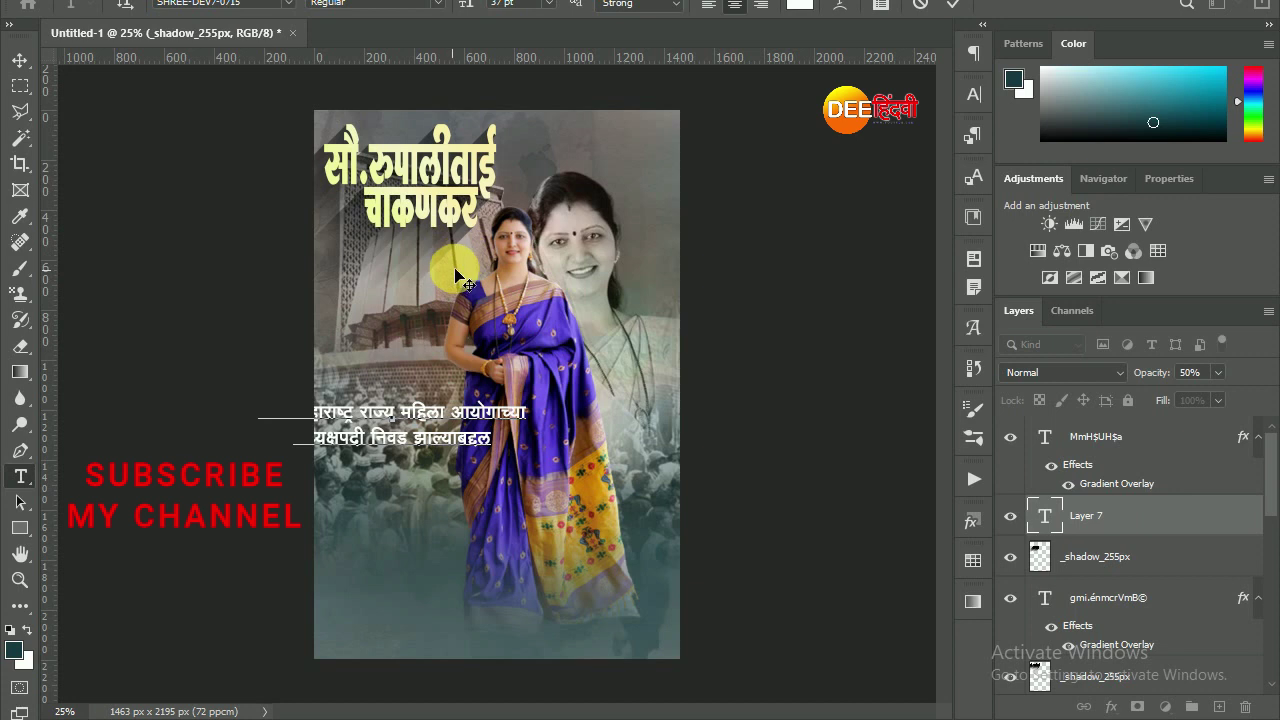
pyautogui.hotkey('ctrl', 'a')
pyautogui.click(973, 94)
pyautogui.moveTo(765, 150)
pyautogui.mouseDown()
pyautogui.moveTo(749, 143)
pyautogui.moveTo(748, 162)
pyautogui.mouseUp()
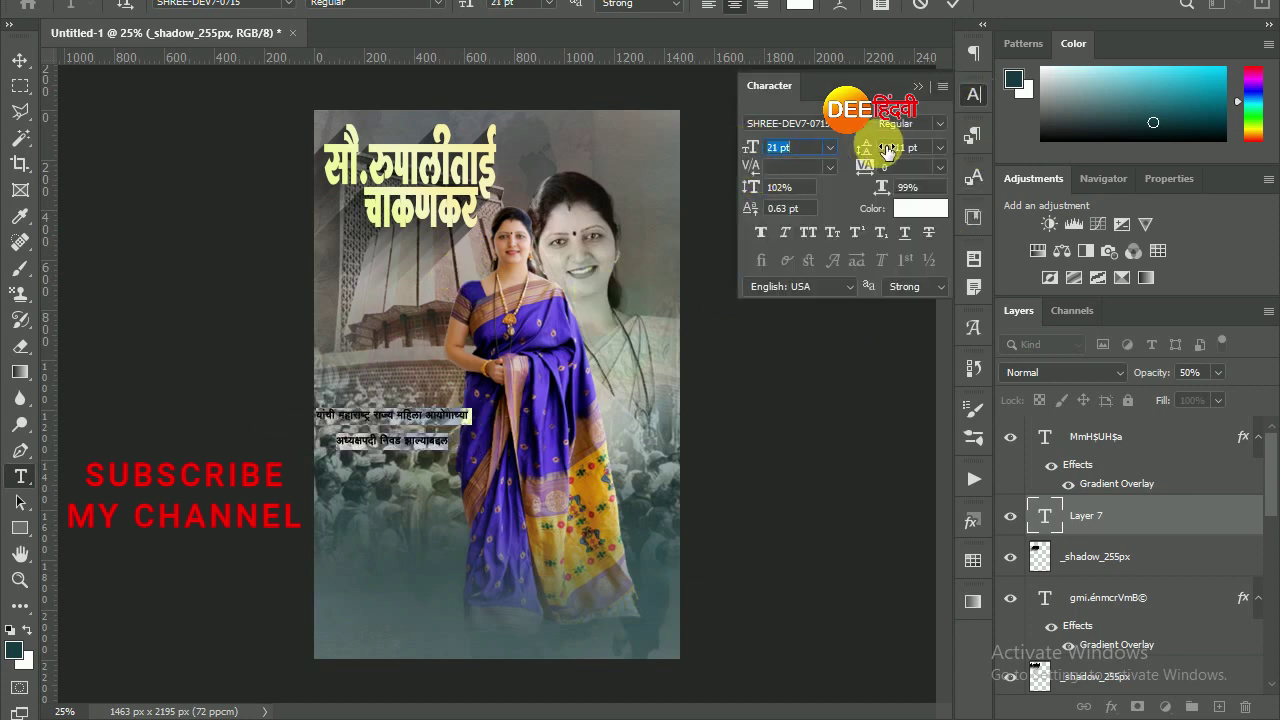
pyautogui.moveTo(864, 163); pyautogui.dragTo(855, 170)
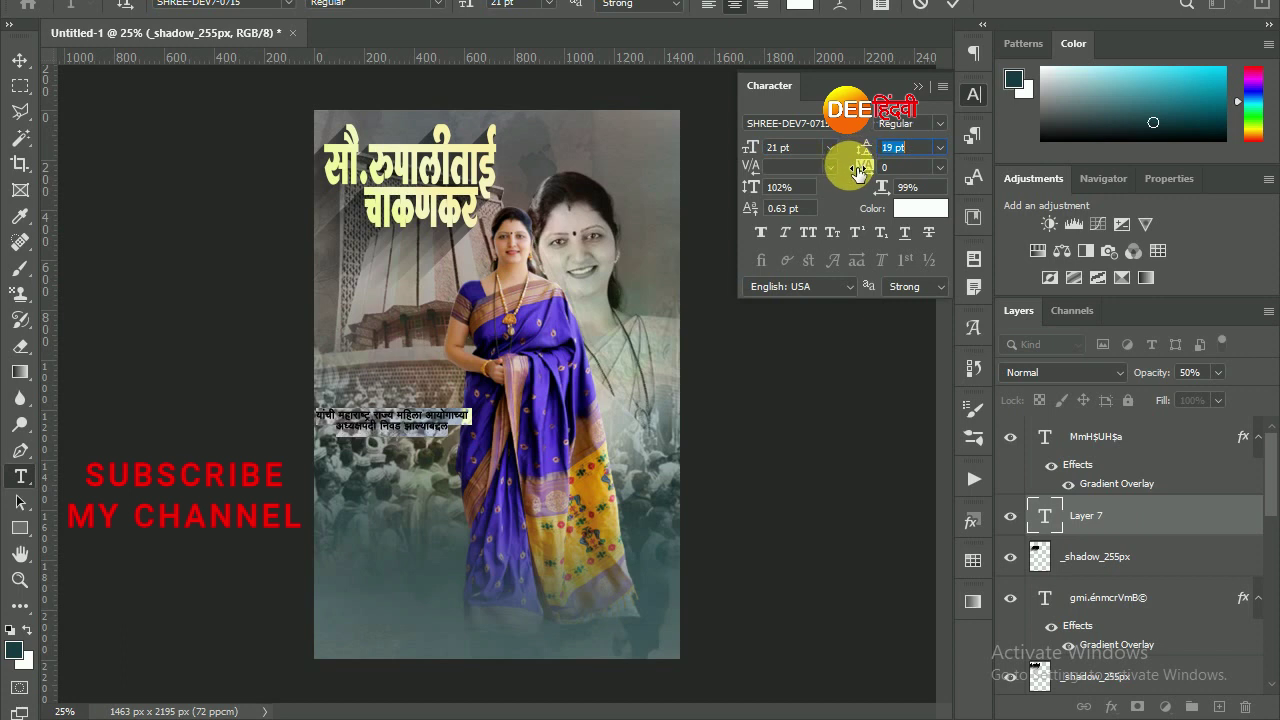
pyautogui.click(917, 86)
# Step: Move the congratulation lines up under the name title and enlarge them slightly
pyautogui.click(20, 60)
pyautogui.moveTo(388, 415)
pyautogui.mouseDown()
pyautogui.moveTo(405, 275)
pyautogui.moveTo(440, 280)
pyautogui.mouseUp()
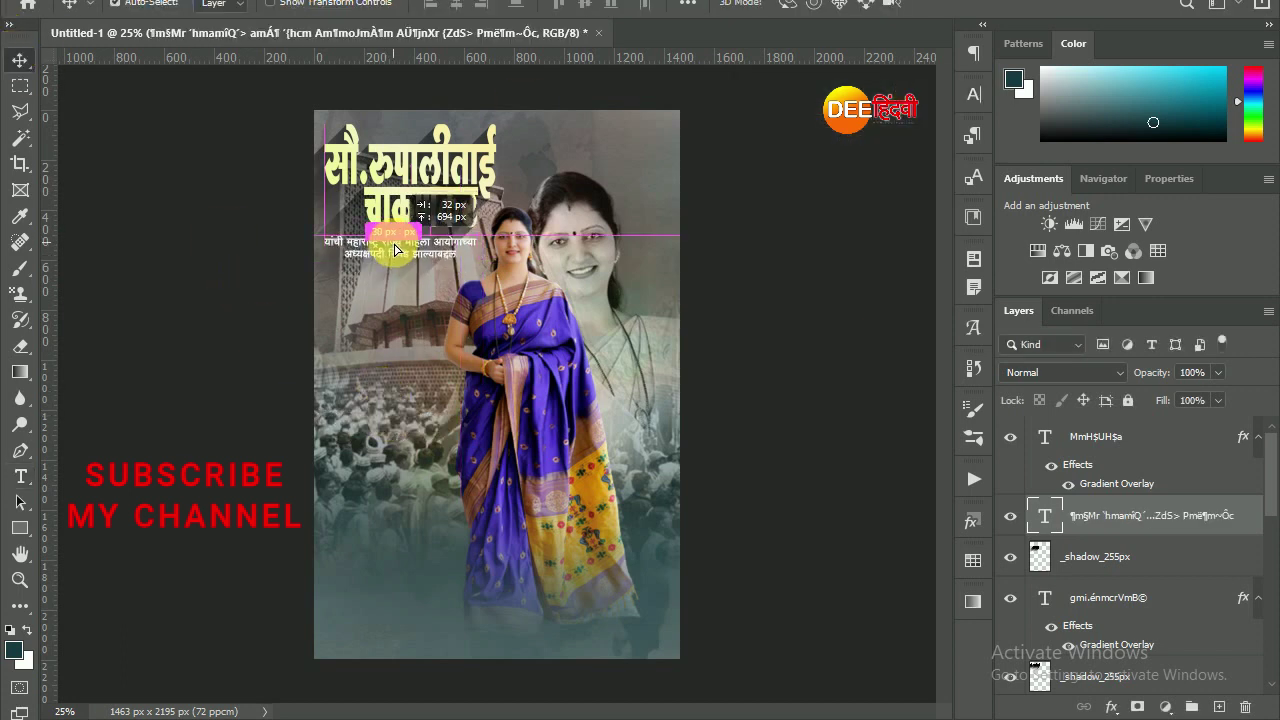
pyautogui.hotkey('ctrl', 't')
pyautogui.moveTo(477, 237); pyautogui.dragTo(487, 235)
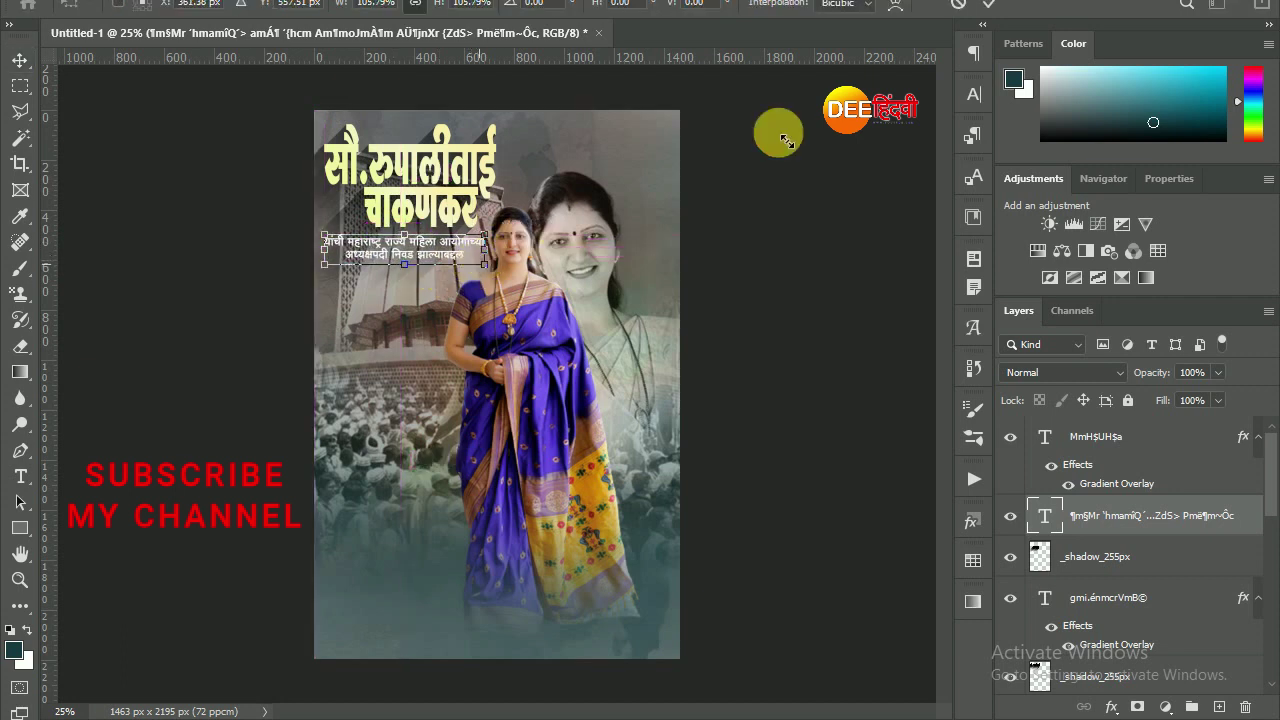
pyautogui.click(988, 8)
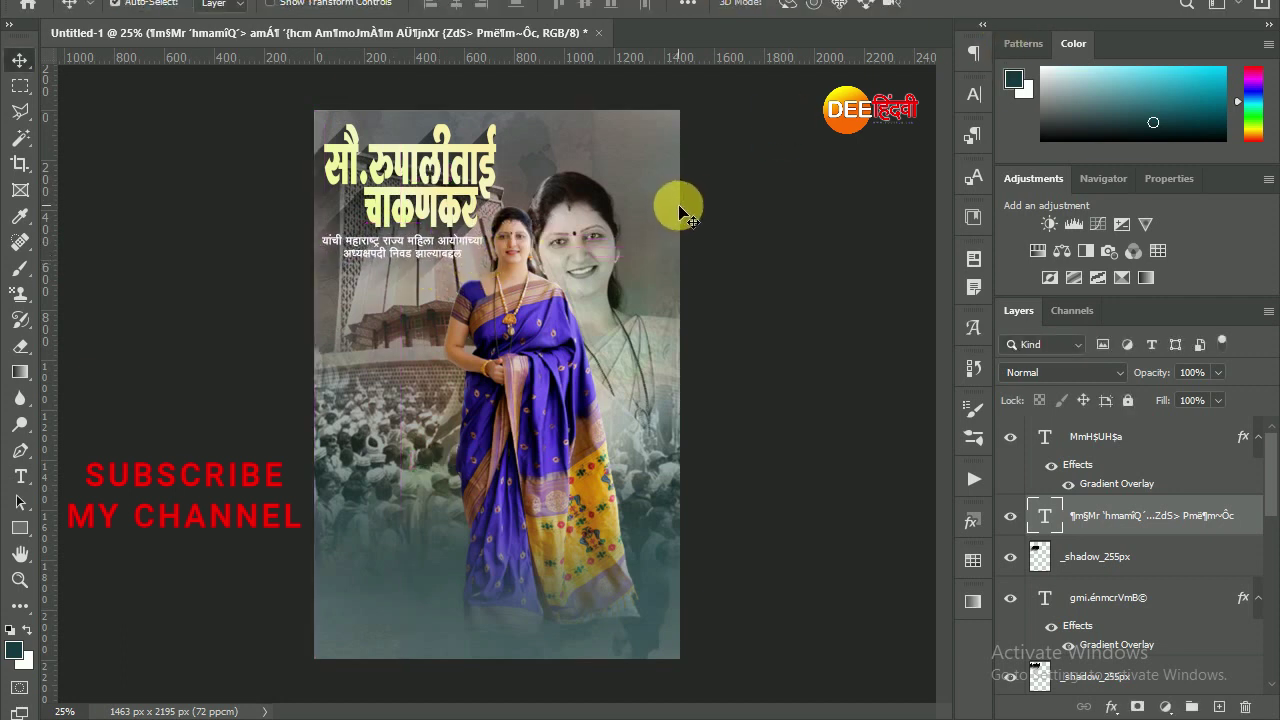
pyautogui.click(1110, 705)
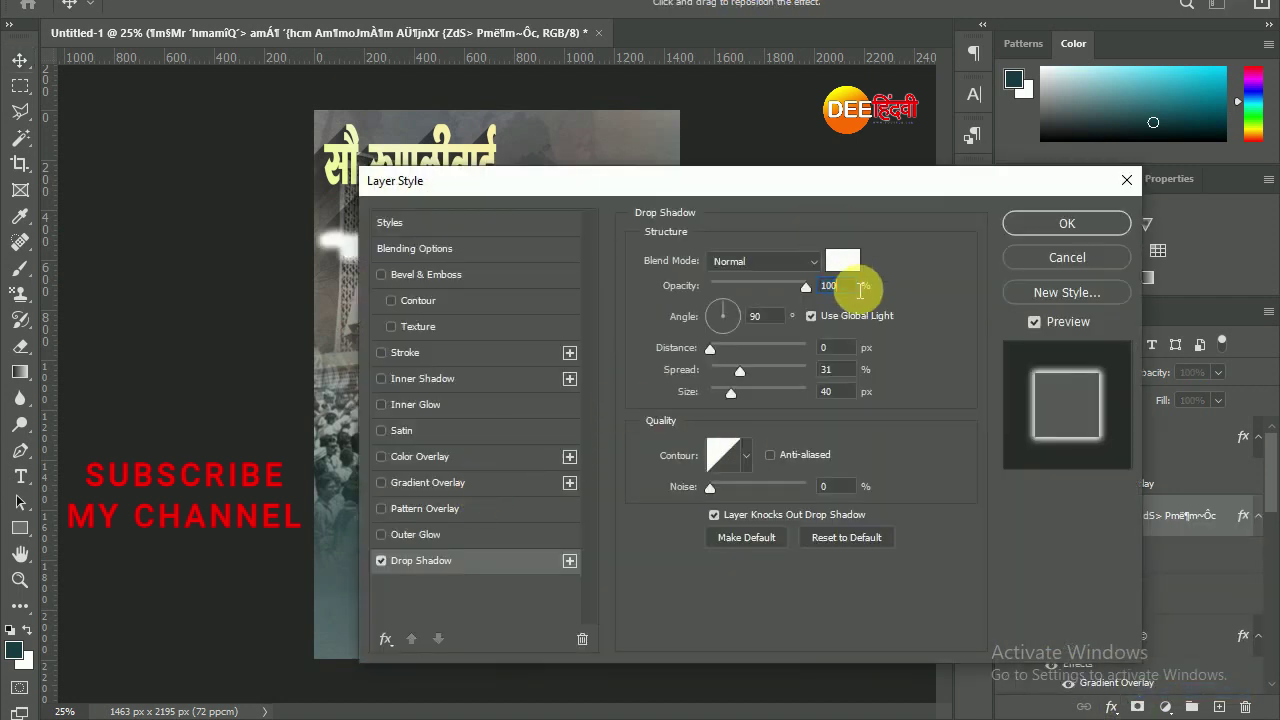
# Step: Give the congratulation lines a black drop shadow with spread 5% and size 16 px
pyautogui.click(843, 261)
pyautogui.moveTo(756, 645); pyautogui.dragTo(752, 650)
pyautogui.click(1203, 364)
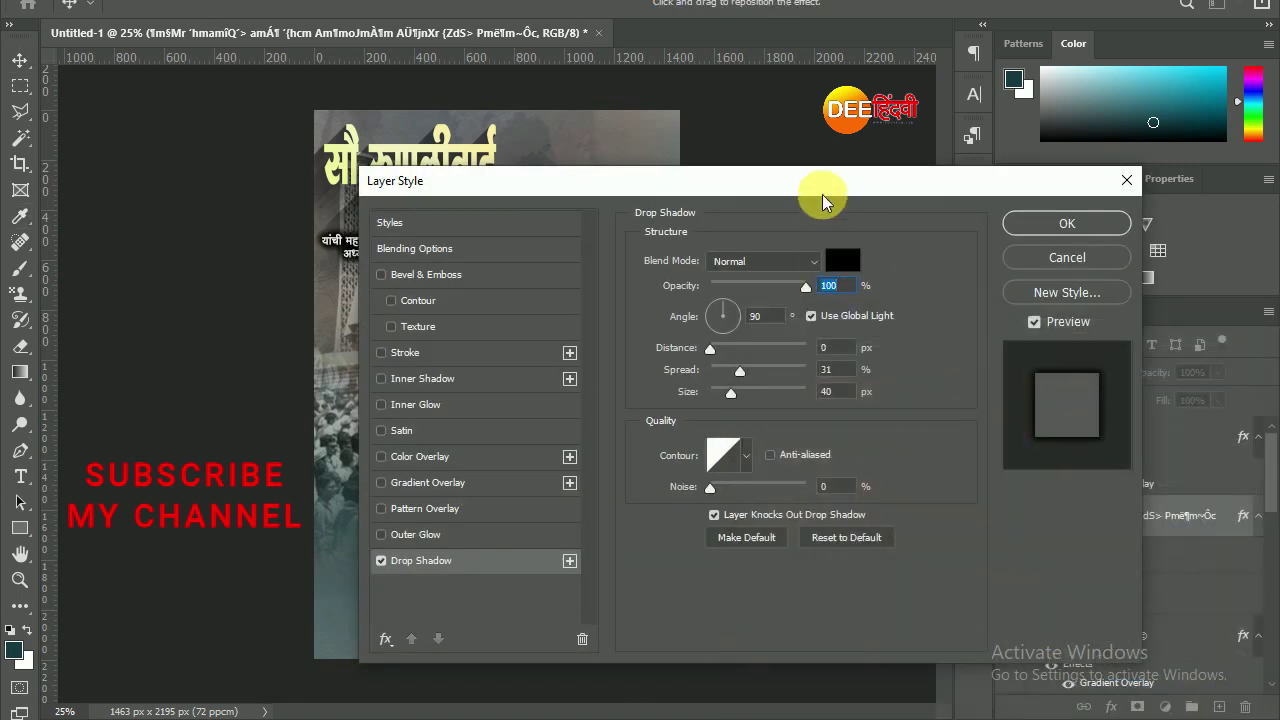
pyautogui.moveTo(822, 194); pyautogui.dragTo(1064, 157)
pyautogui.moveTo(1000, 332); pyautogui.dragTo(966, 362)
pyautogui.click(1255, 187)
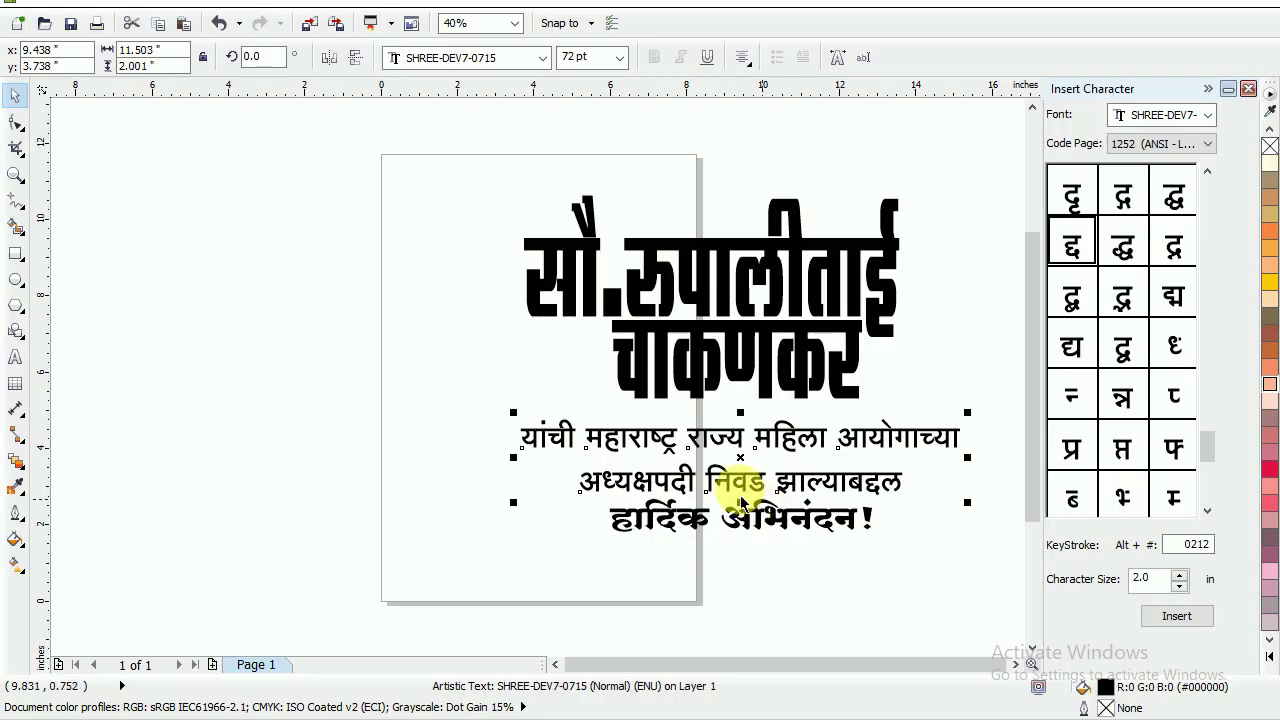
pyautogui.click(680, 518)
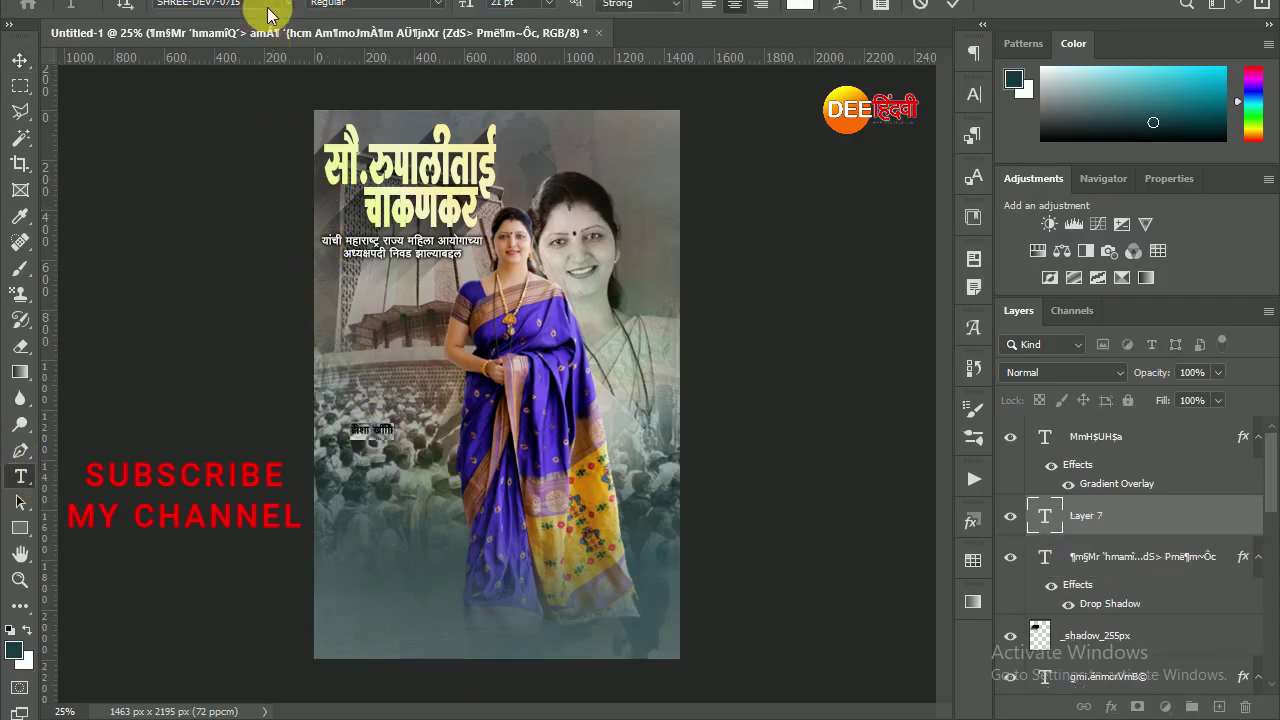
# Step: Set the 'हार्दिक अभिनंदन!' line to SHREE-DEV7-0715 and enlarge it below the subtitle
pyautogui.click(268, 12)
pyautogui.click(389, 203)
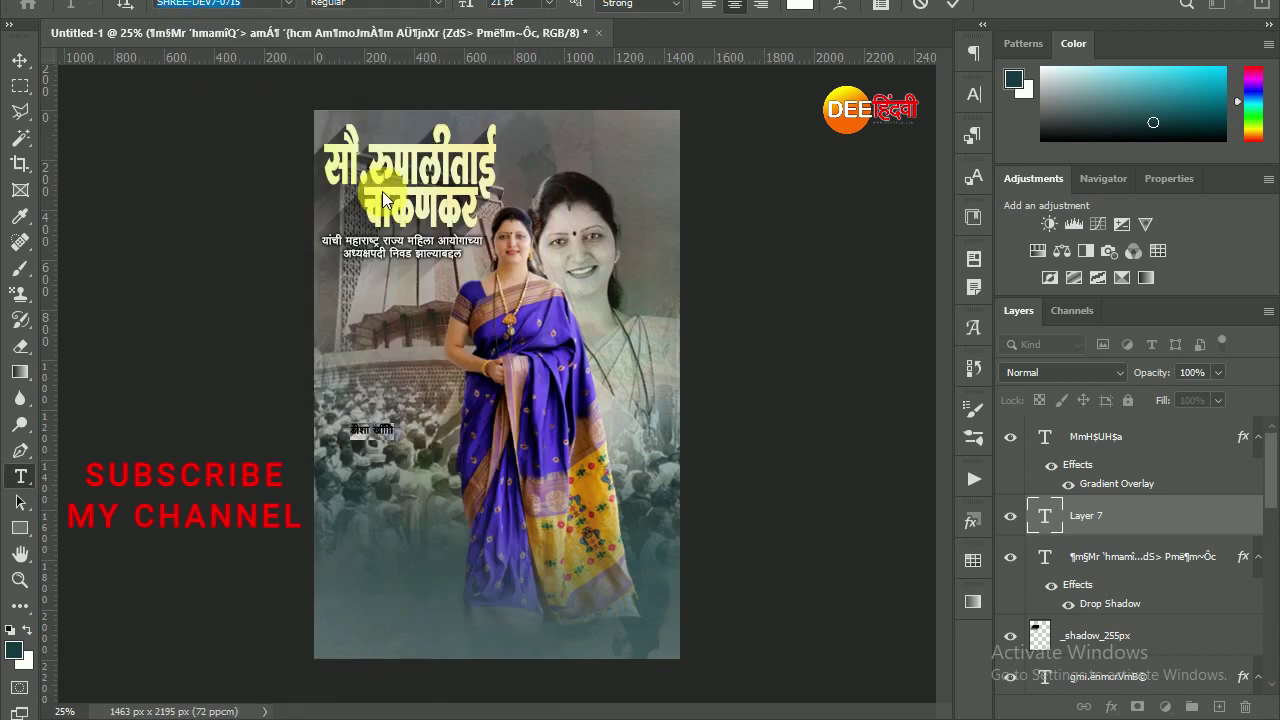
pyautogui.write('2476')
pyautogui.click(20, 60)
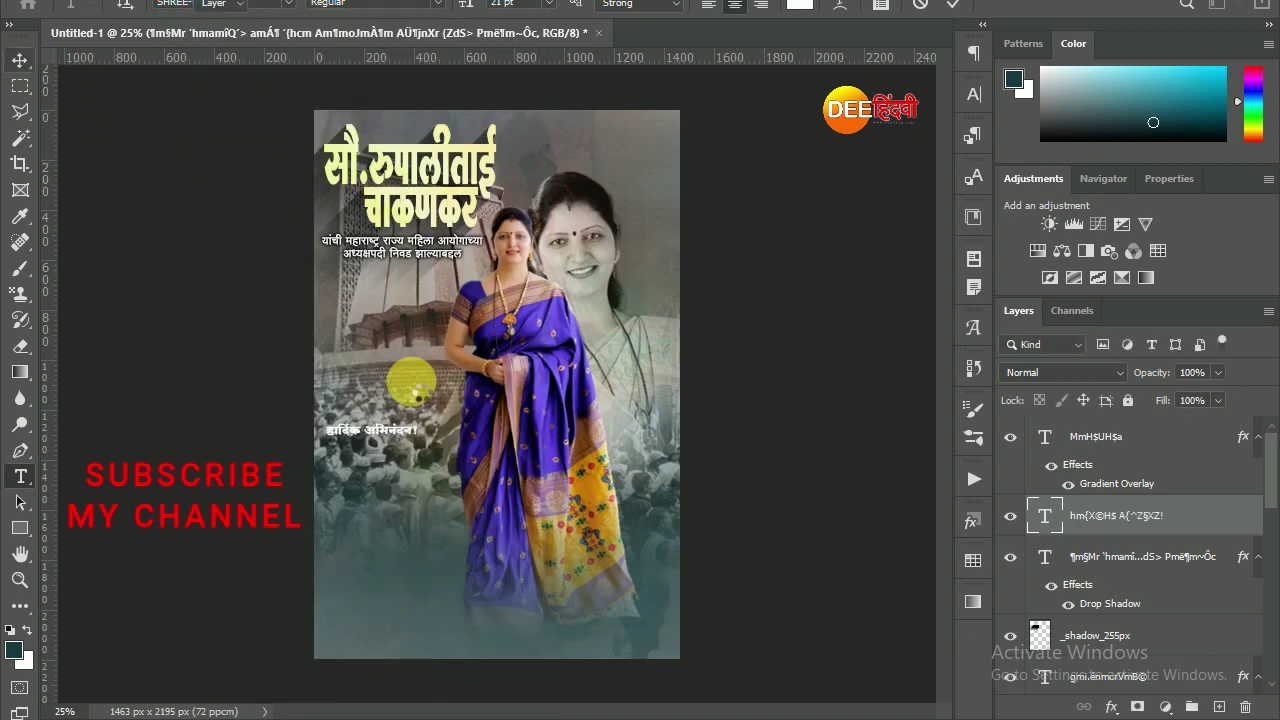
pyautogui.hotkey('ctrl', 't')
pyautogui.moveTo(421, 449)
pyautogui.mouseDown()
pyautogui.moveTo(436, 454)
pyautogui.moveTo(424, 279)
pyautogui.mouseUp()
pyautogui.click(990, 6)
# Step: Add a drop shadow to that line and start a new SHREE-DEV7-0715 text layer
pyautogui.click(1111, 706)
pyautogui.click(855, 378)
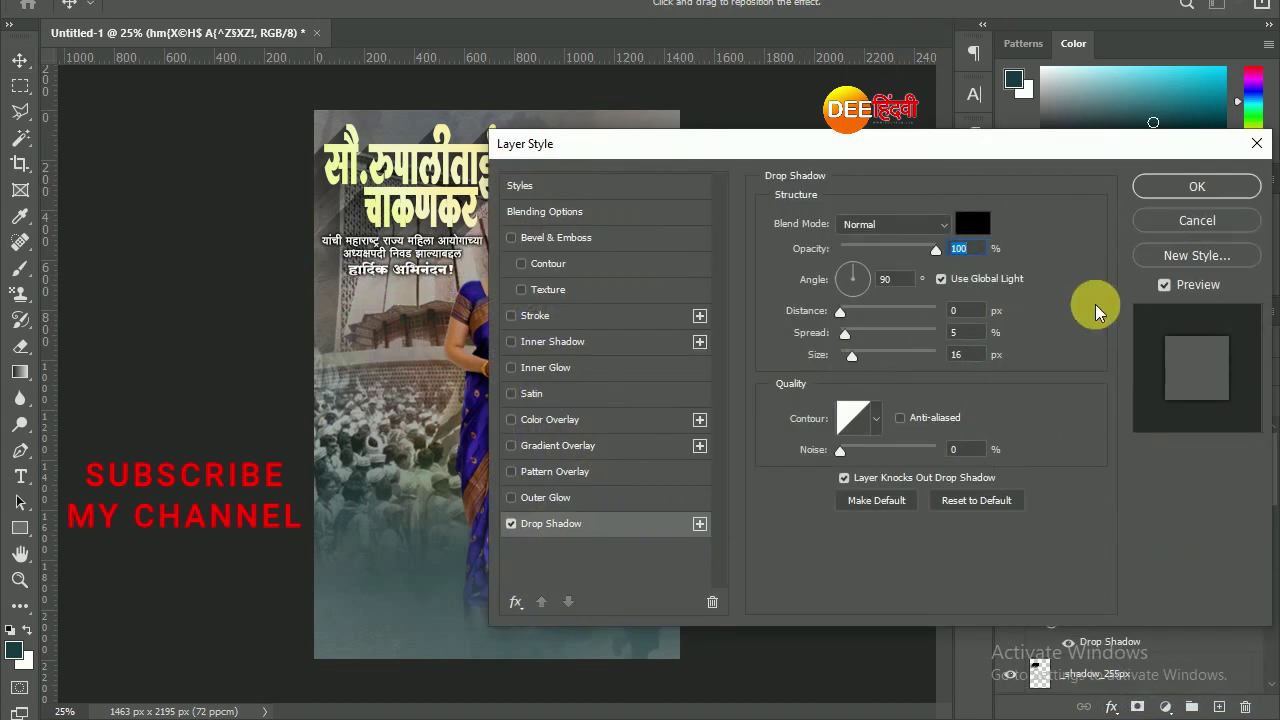
pyautogui.click(1197, 183)
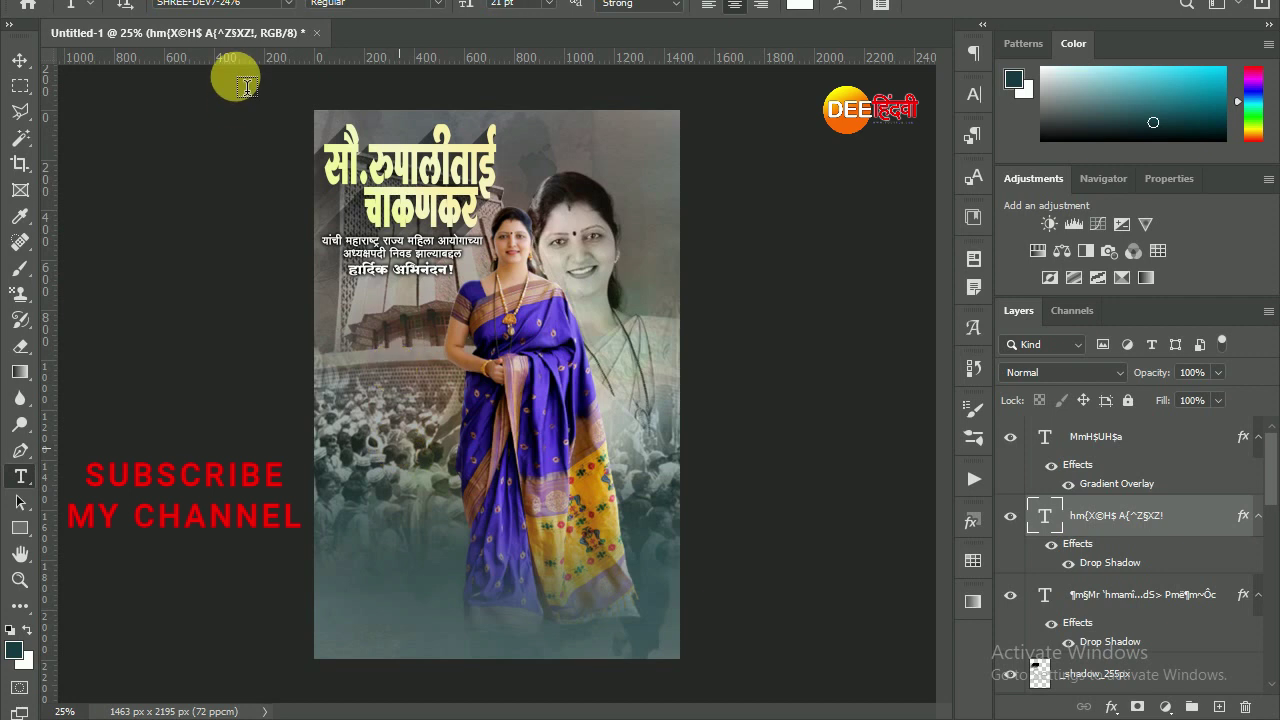
pyautogui.click(245, 87)
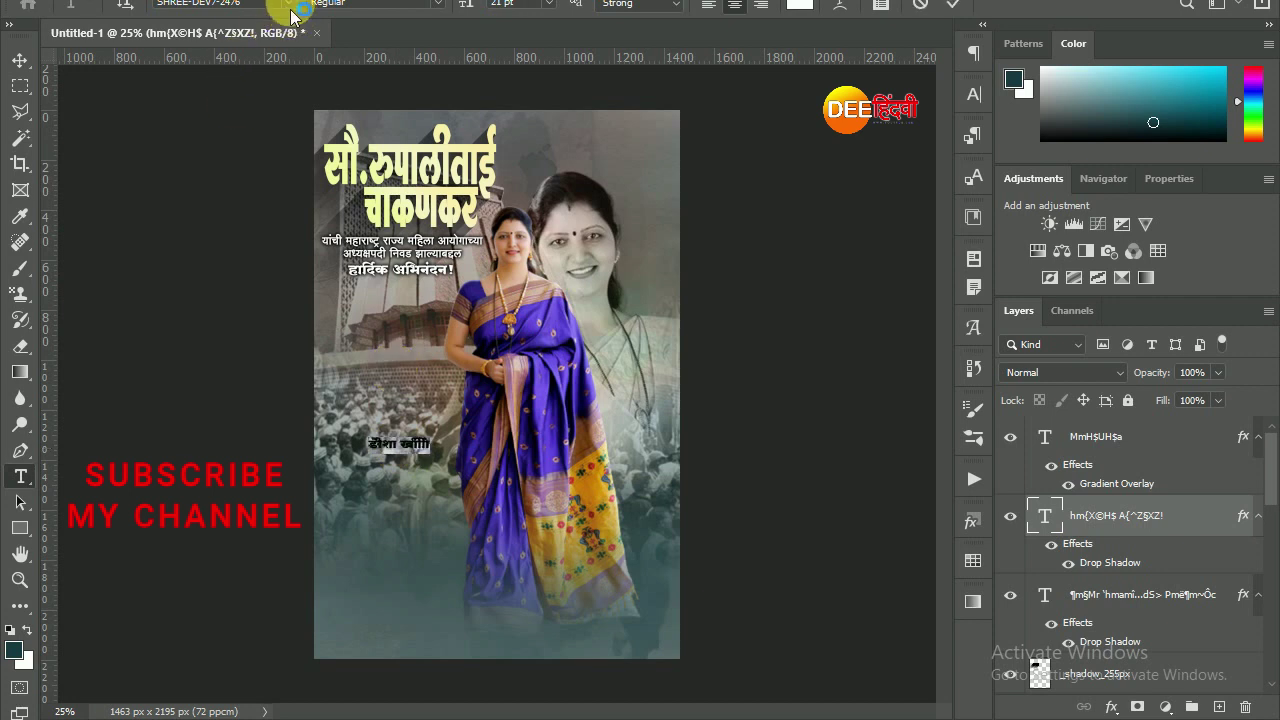
pyautogui.click(288, 4)
pyautogui.click(389, 90)
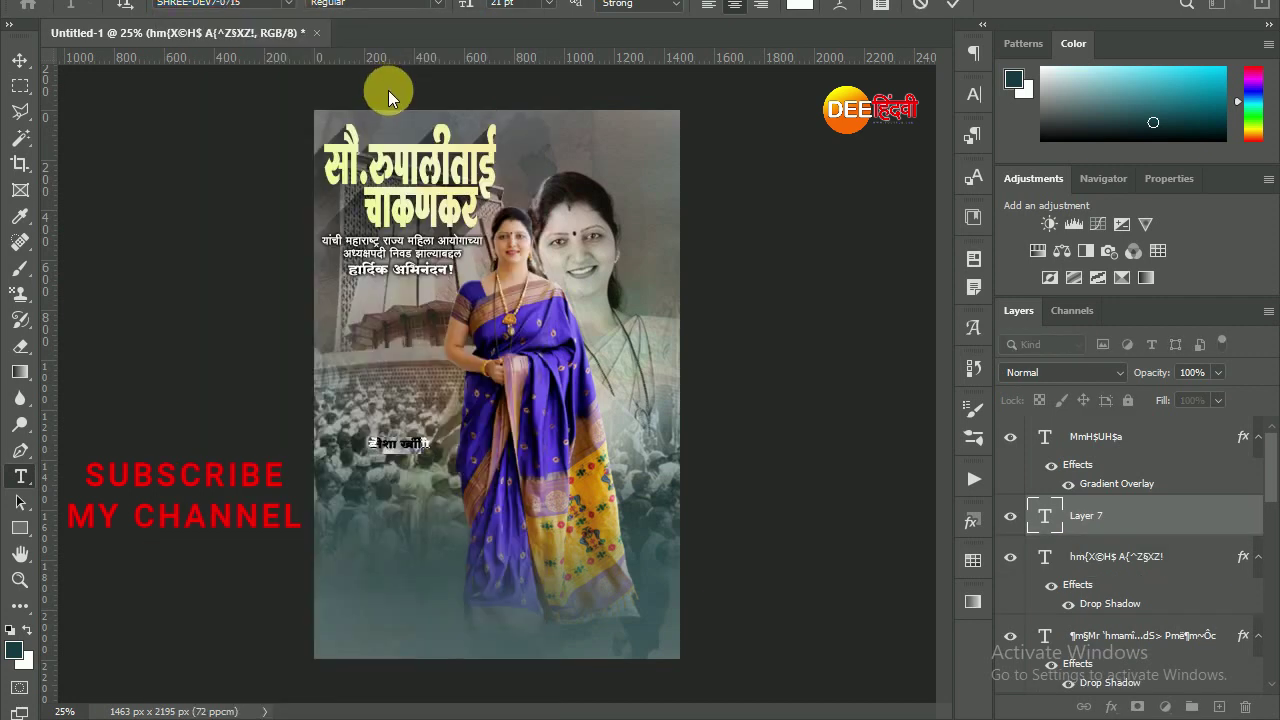
# Step: Place the four-line quote at the poster's top right with its layer above the name
pyautogui.click(21, 61)
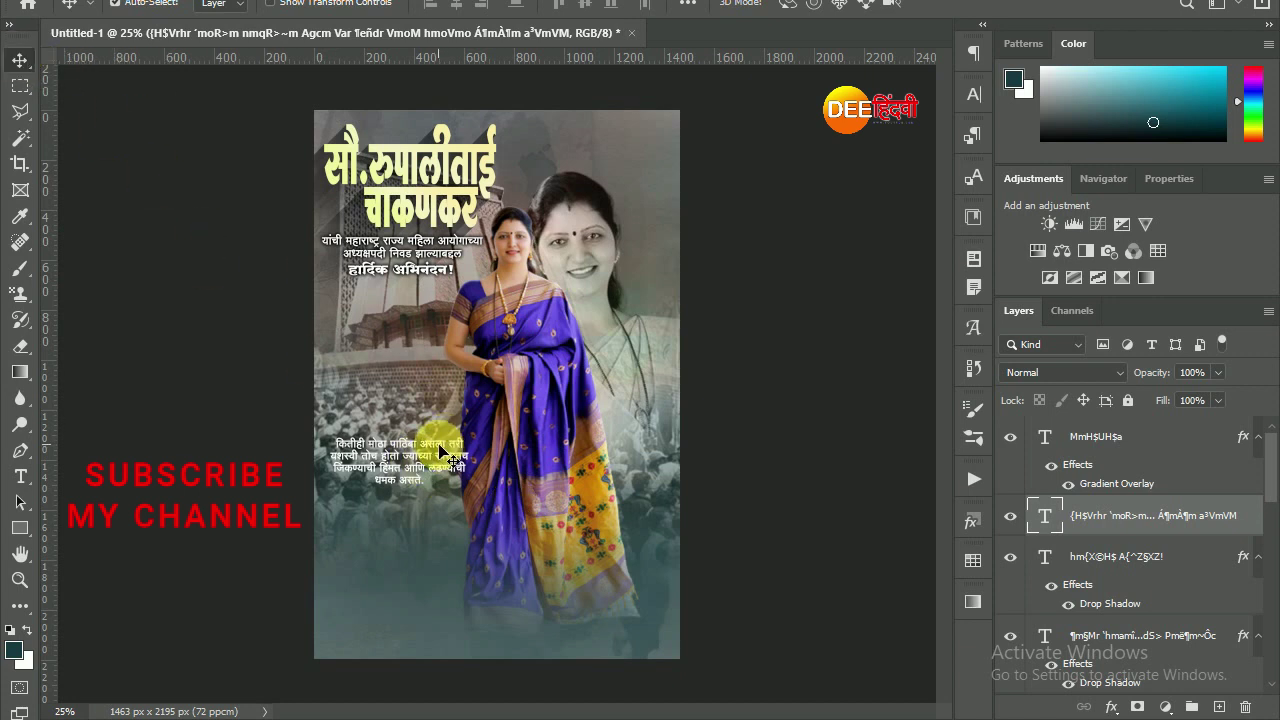
pyautogui.moveTo(440, 455); pyautogui.dragTo(649, 134)
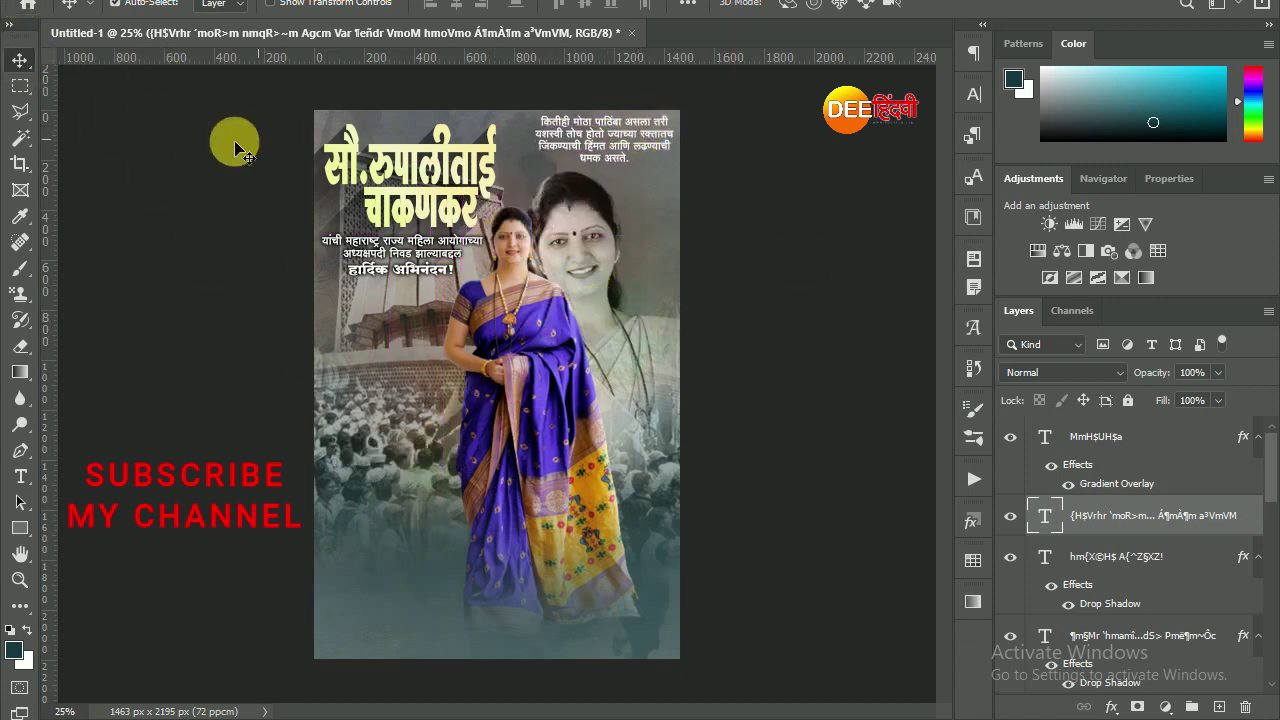
pyautogui.click(1145, 440)
pyautogui.moveTo(1170, 523); pyautogui.dragTo(1145, 432)
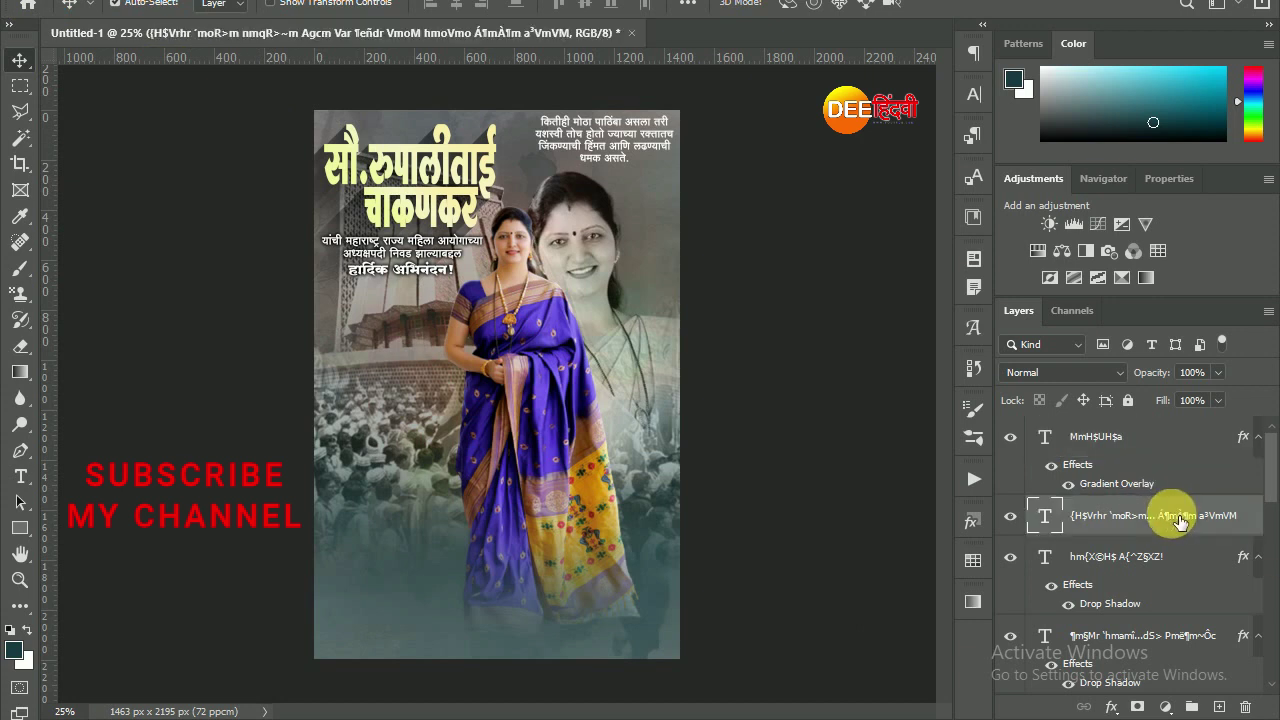
# Step: Open the file browser on the Local Disk (D:) drive
pyautogui.hotkey('alt', 'f')
pyautogui.press('o')
pyautogui.click(148, 380)
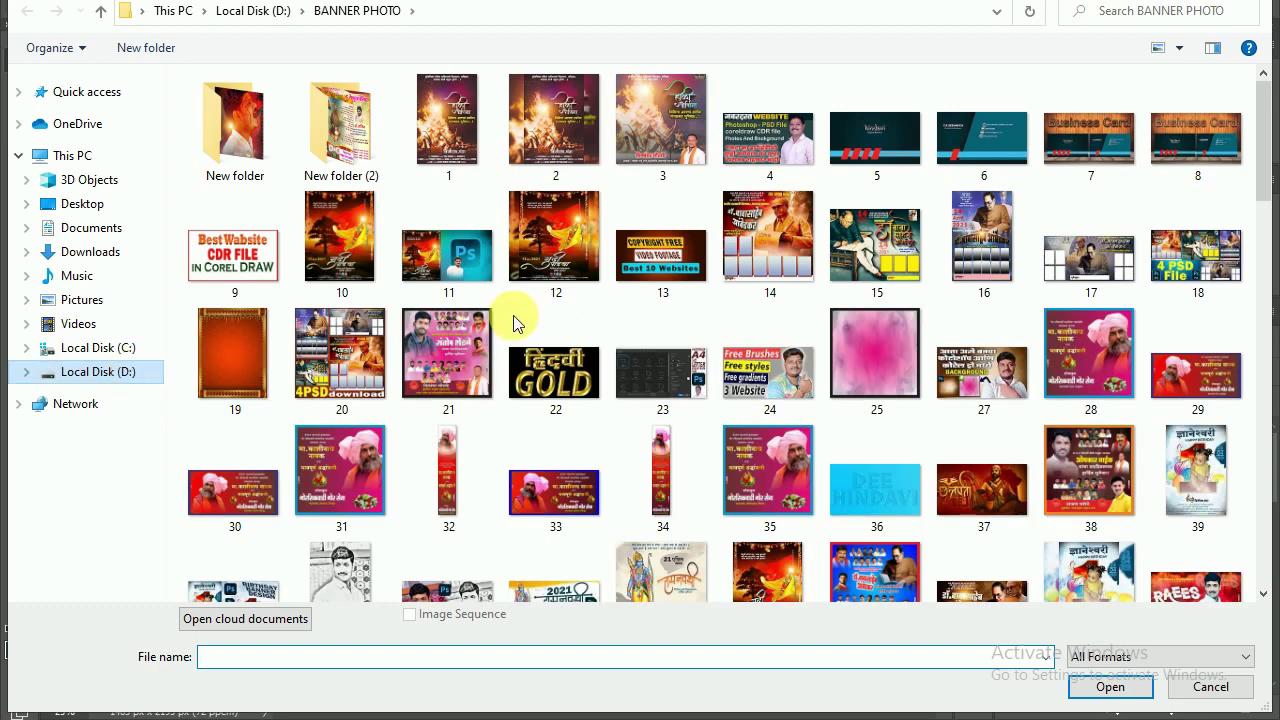
# Step: Open 45.psd and bring its EDITOR credit text onto the poster's bottom
pyautogui.doubleClick(543, 409)
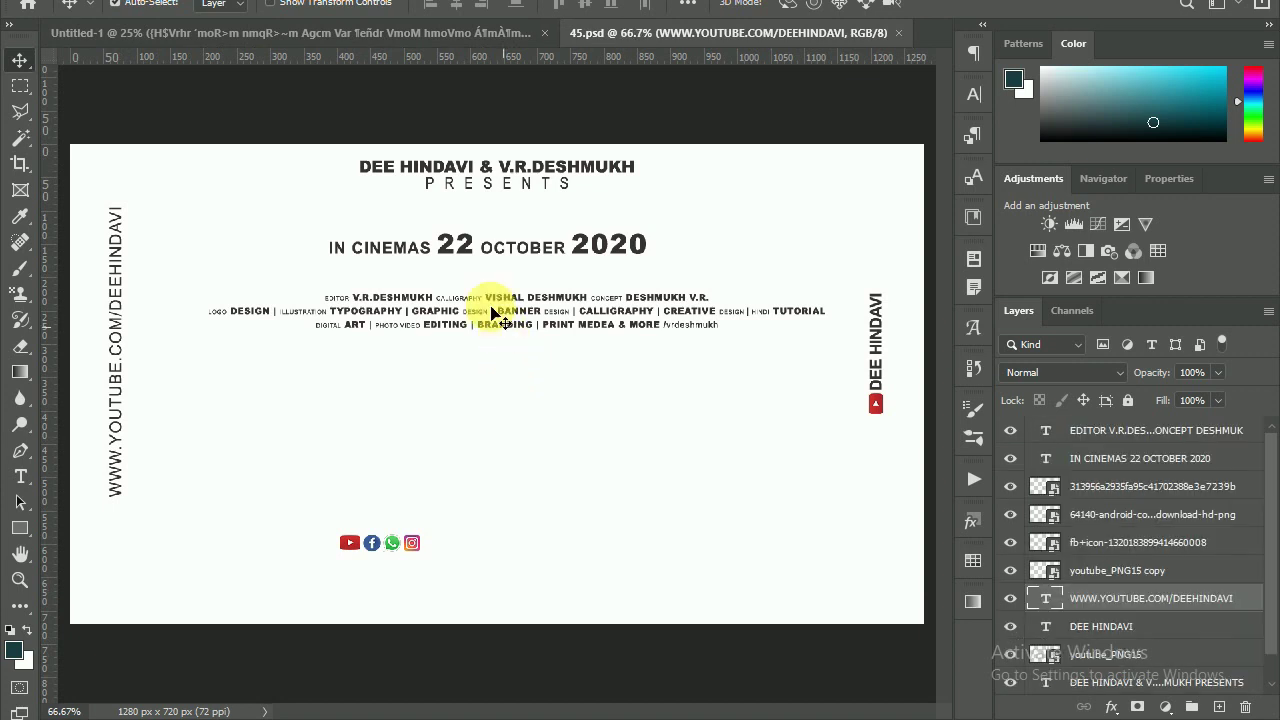
pyautogui.moveTo(505, 335); pyautogui.dragTo(485, 595)
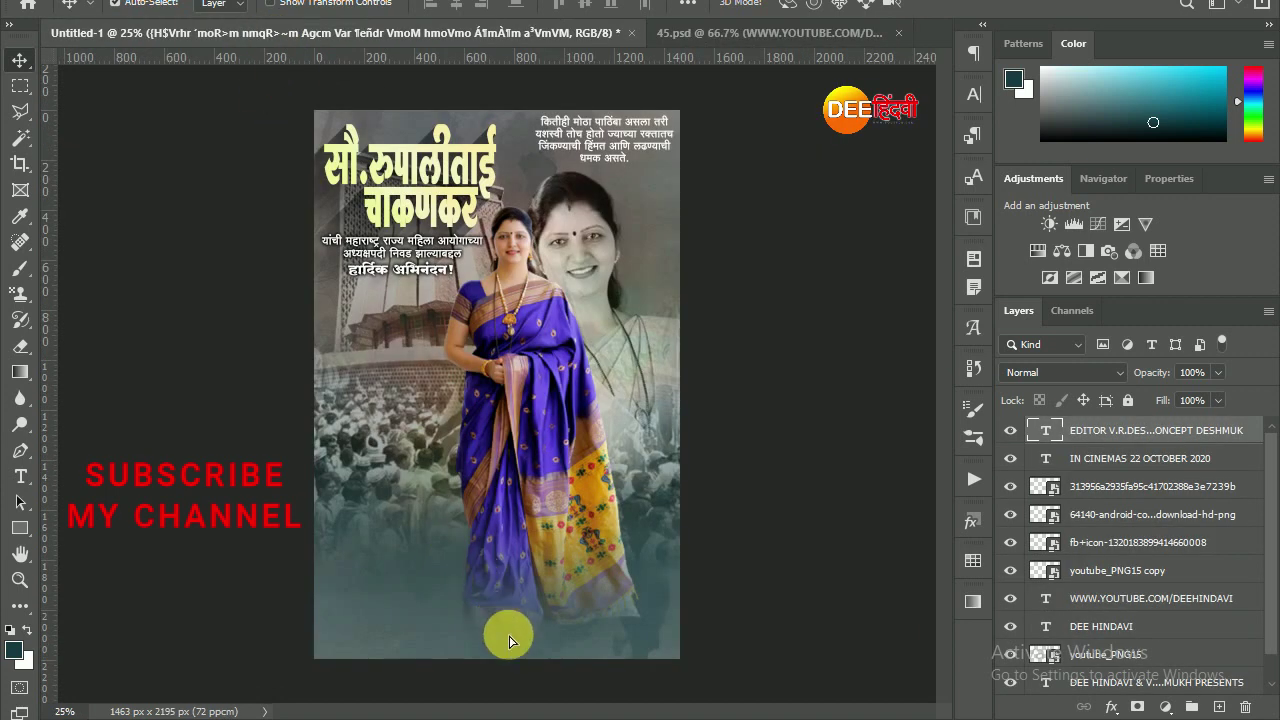
pyautogui.moveTo(509, 641); pyautogui.dragTo(505, 638)
pyautogui.click(20, 480)
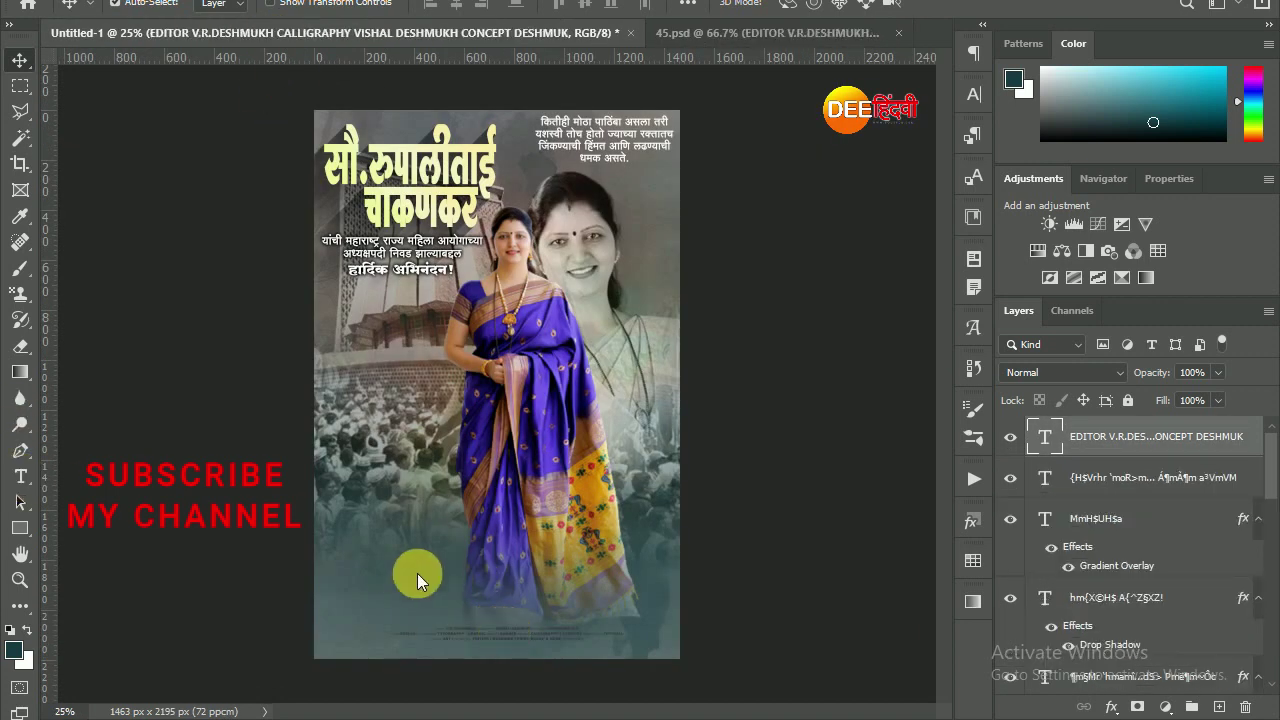
pyautogui.press('t')
pyautogui.click(542, 640)
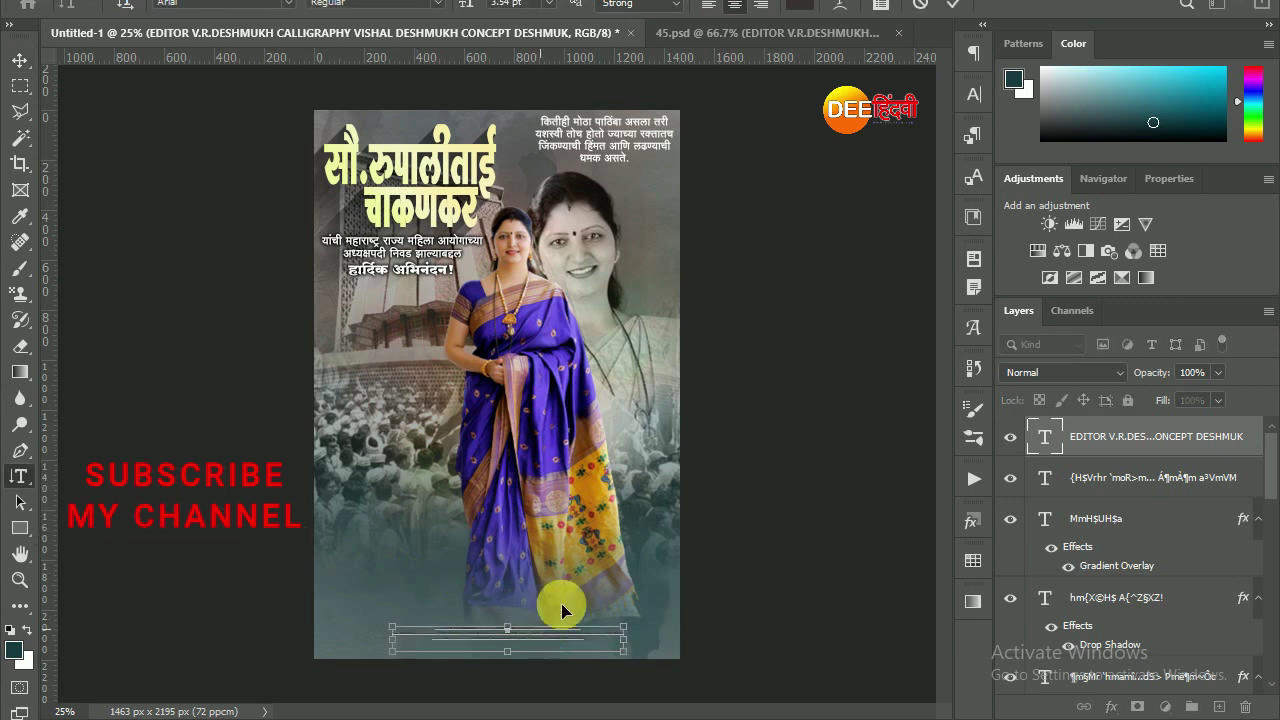
# Step: Colour the credit text white and stretch it across the poster bottom
pyautogui.click(815, 10)
pyautogui.click(752, 375)
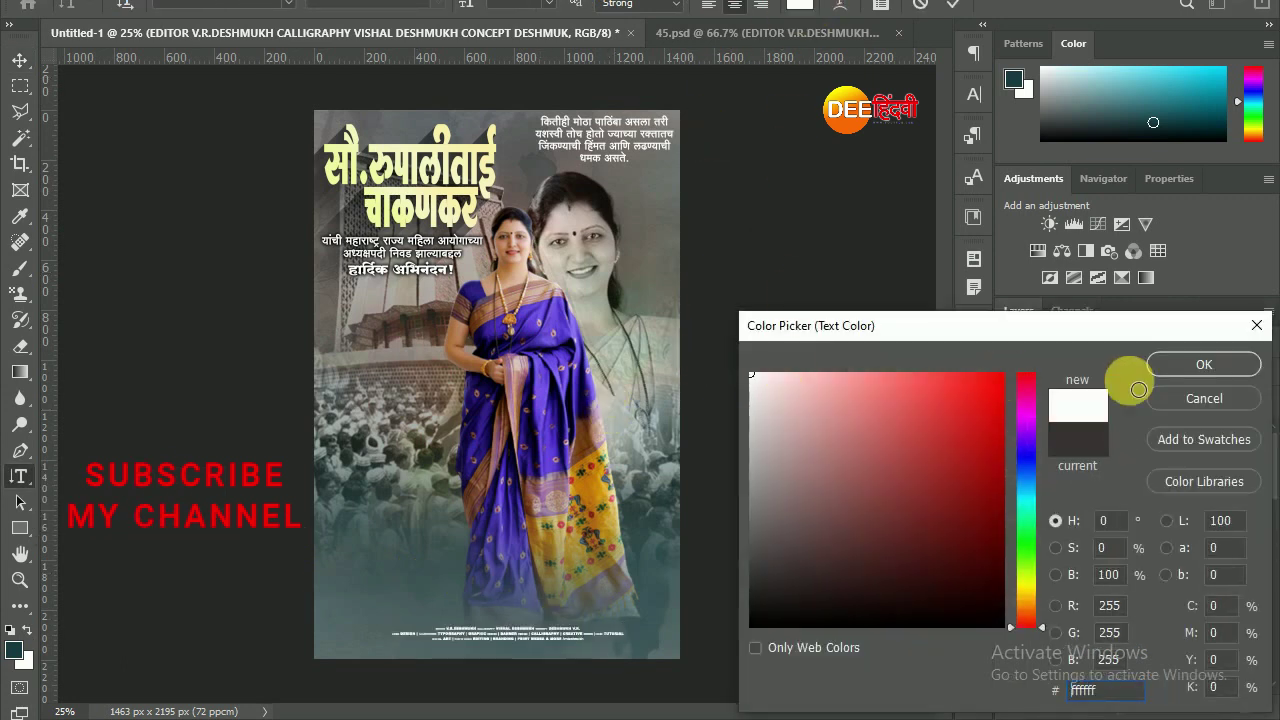
pyautogui.click(1128, 366)
pyautogui.click(20, 60)
pyautogui.hotkey('ctrl', 't')
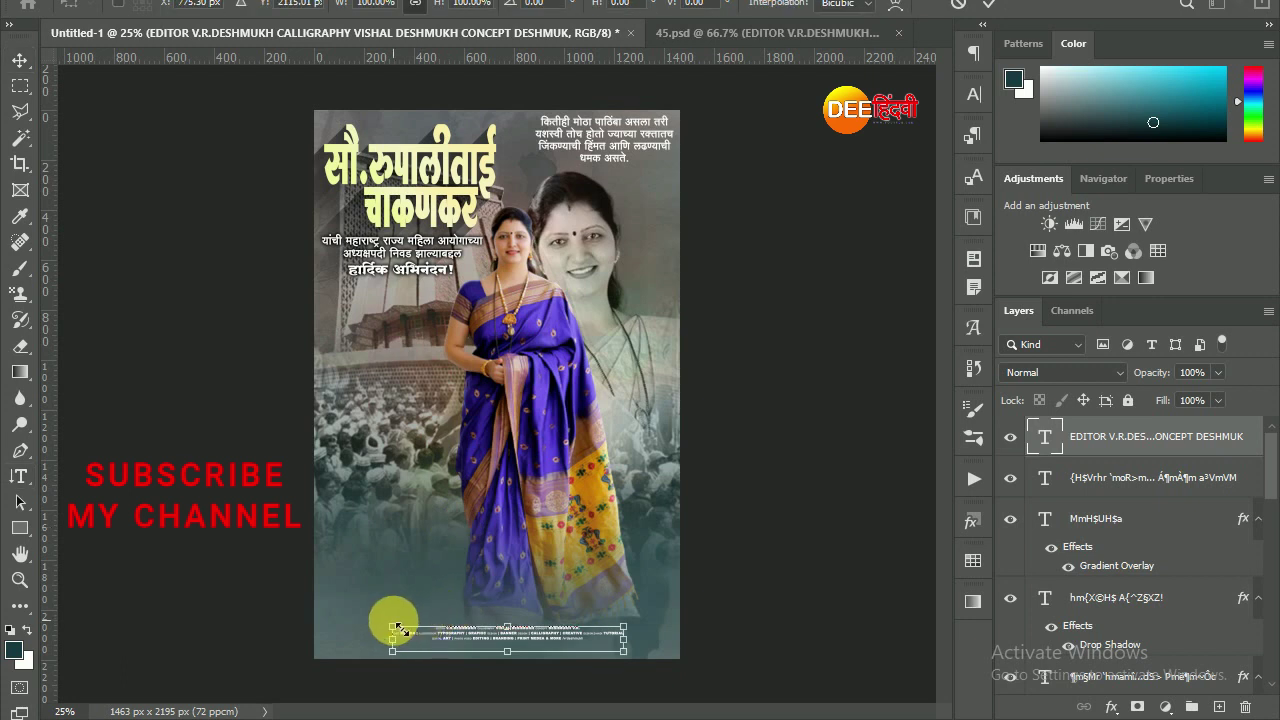
pyautogui.moveTo(391, 623); pyautogui.dragTo(326, 605)
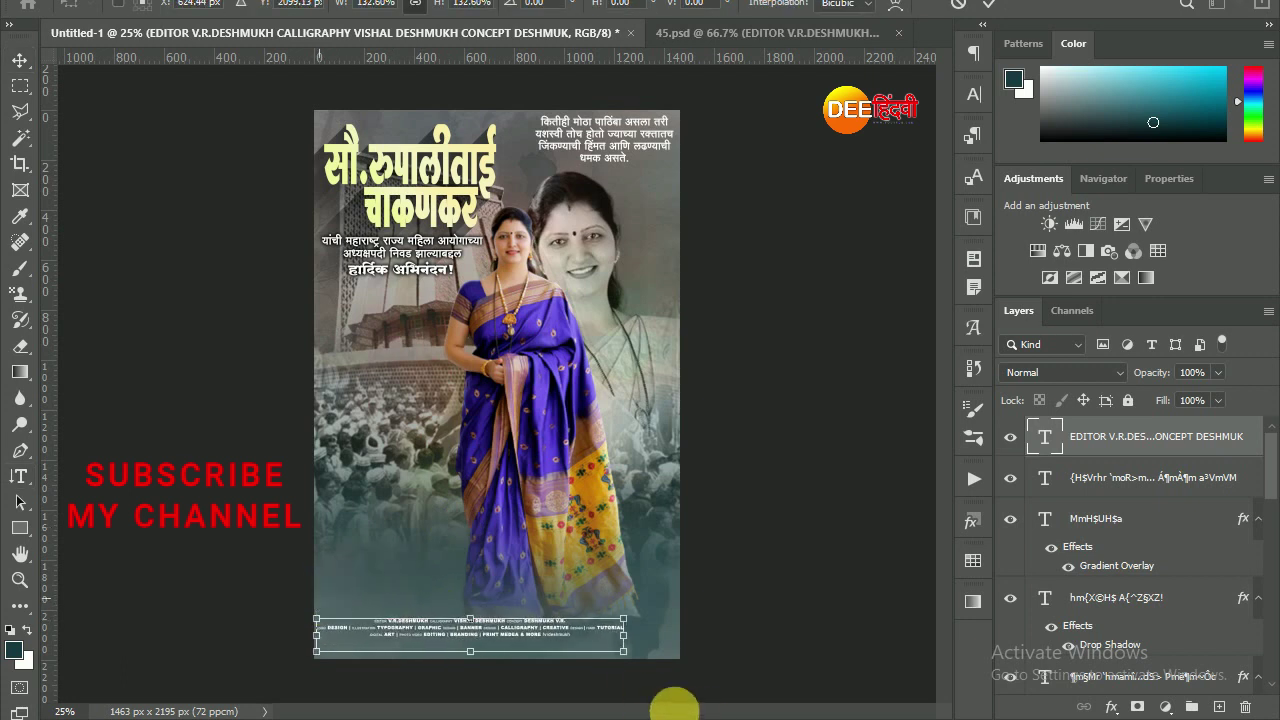
pyautogui.moveTo(626, 654); pyautogui.dragTo(689, 687)
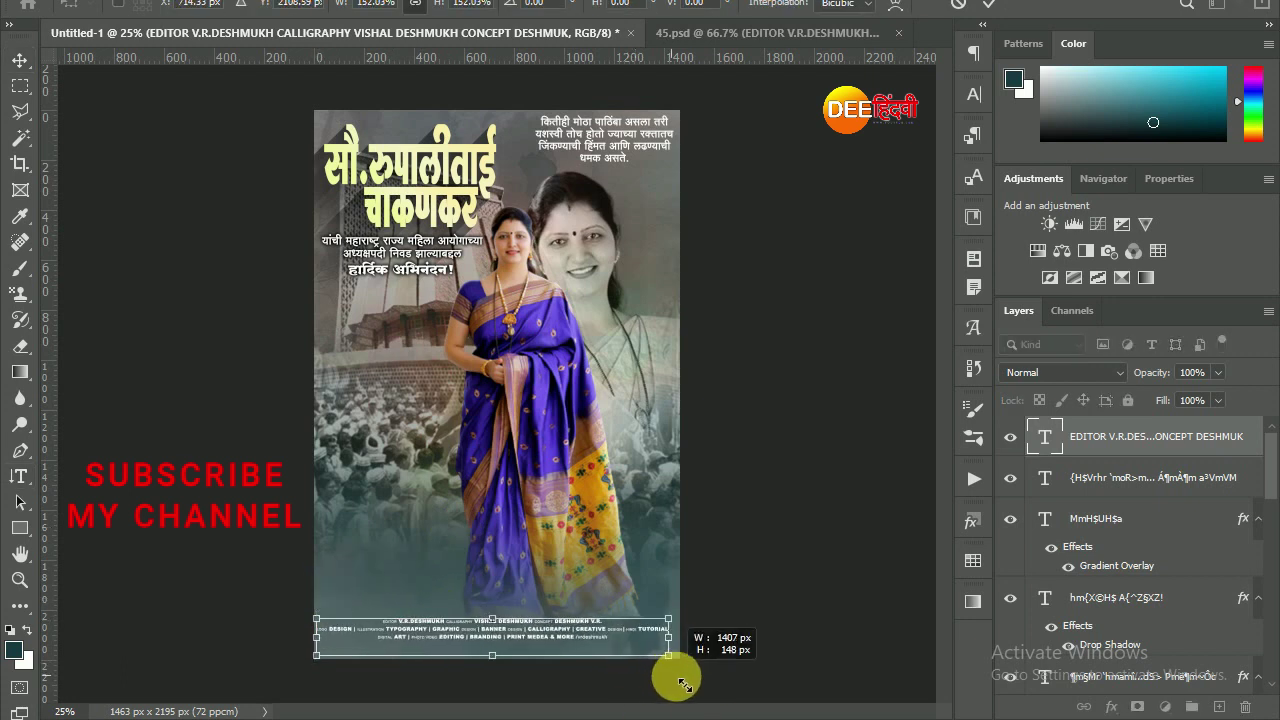
pyautogui.click(990, 5)
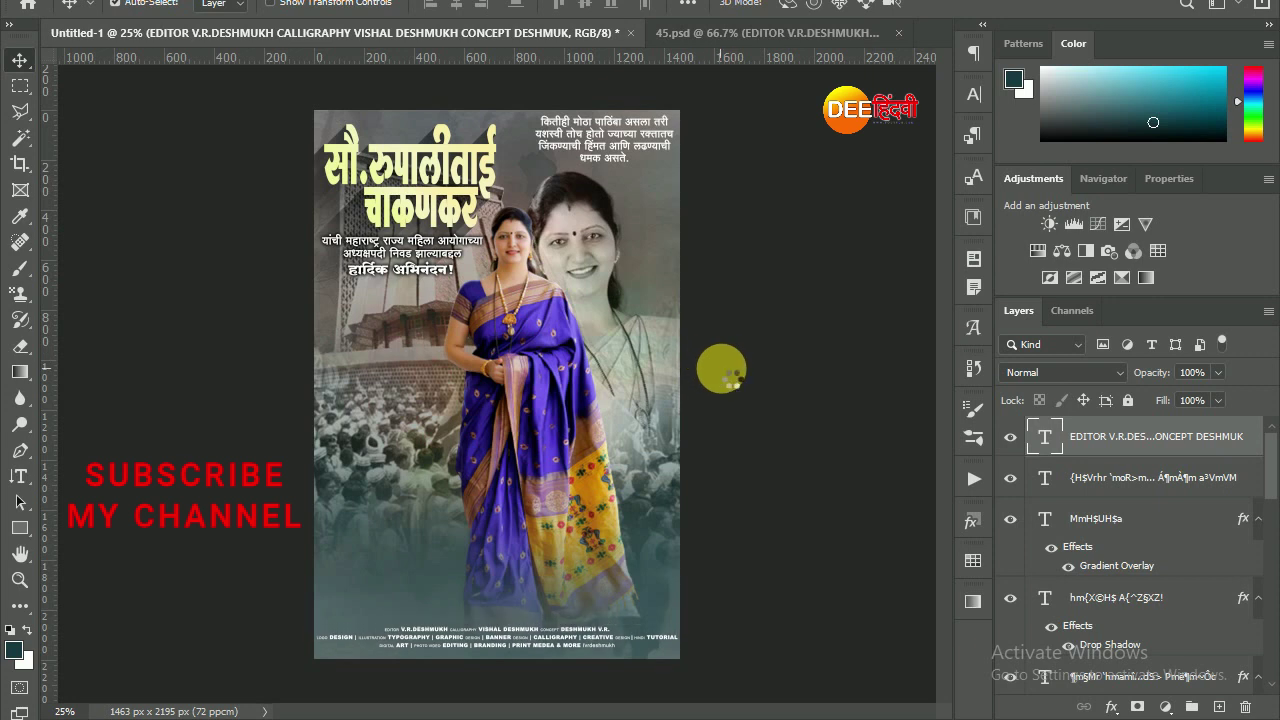
pyautogui.click(700, 33)
pyautogui.moveTo(115, 345); pyautogui.dragTo(365, 422)
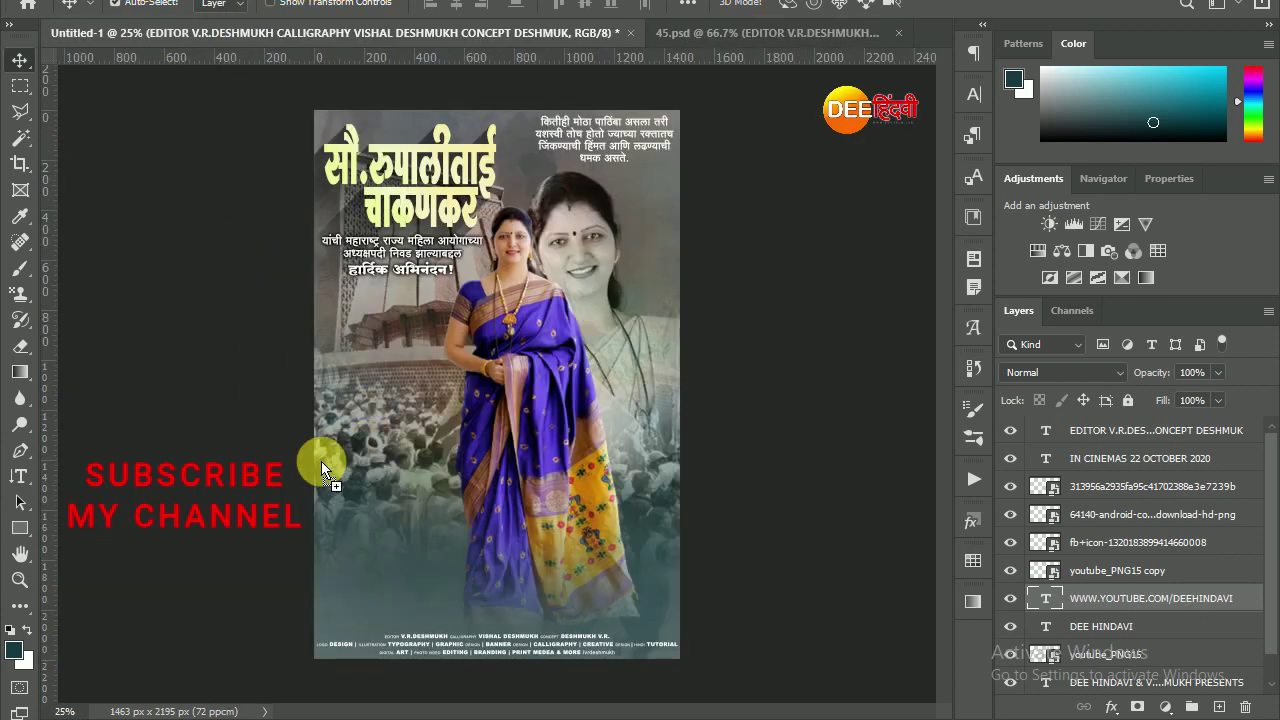
pyautogui.moveTo(322, 462); pyautogui.dragTo(431, 522)
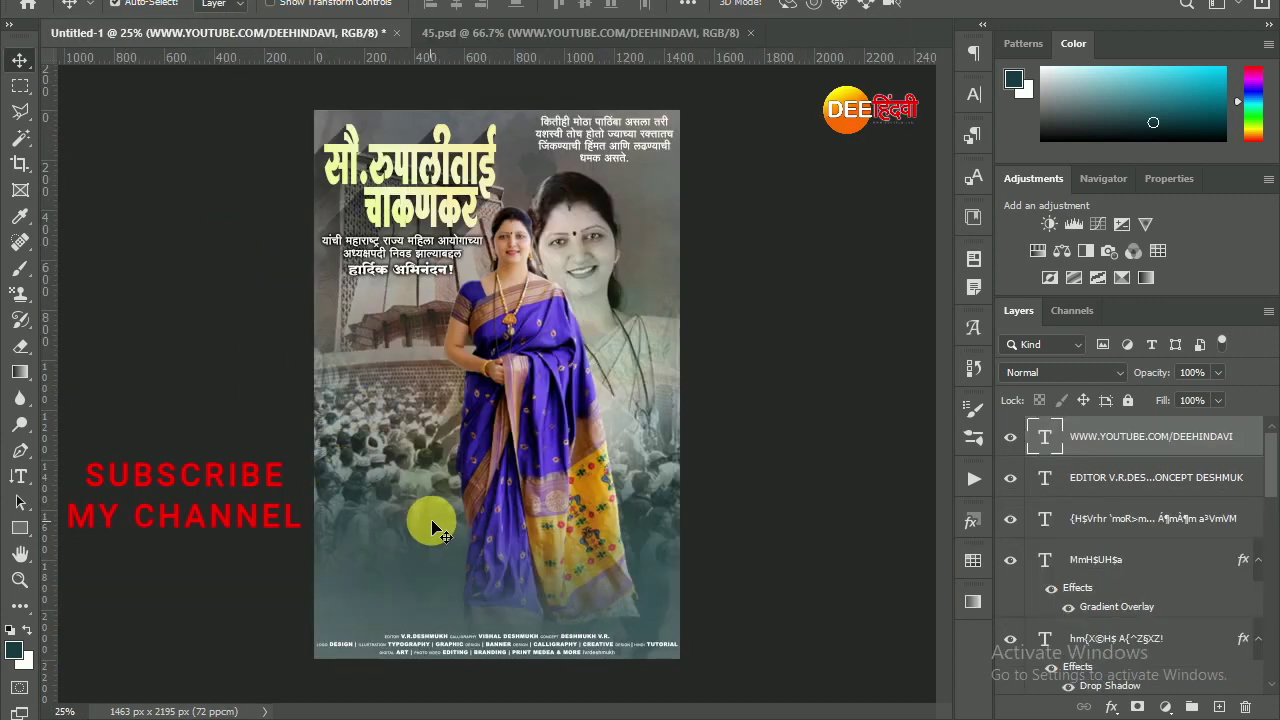
pyautogui.click(330, 440)
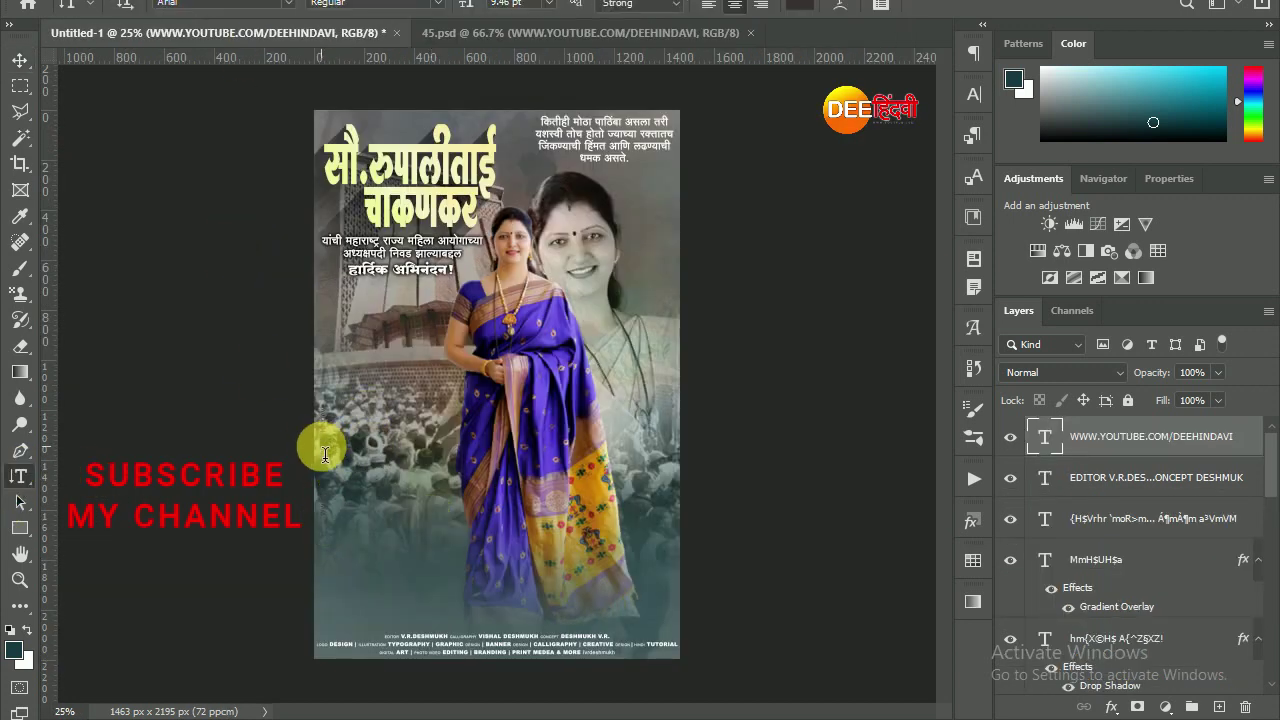
# Step: Colour the YouTube address white and move it down the left edge
pyautogui.click(800, 5)
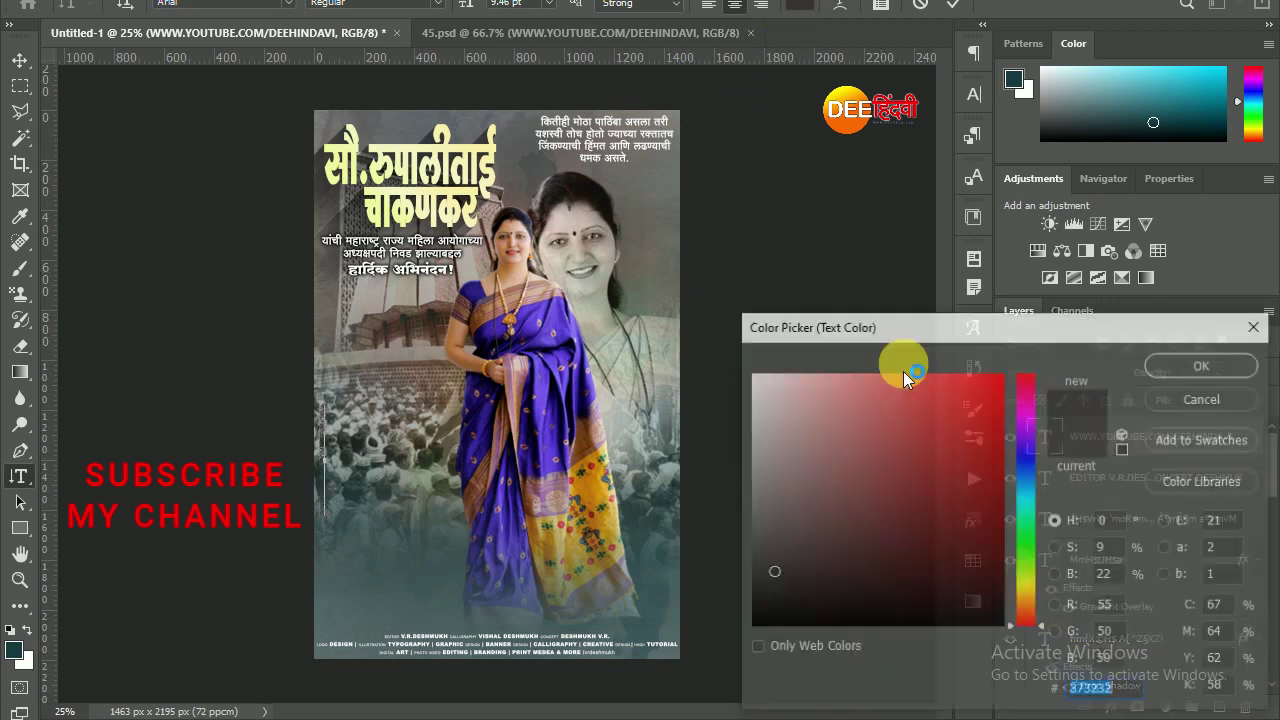
pyautogui.click(1040, 592)
pyautogui.click(800, 381)
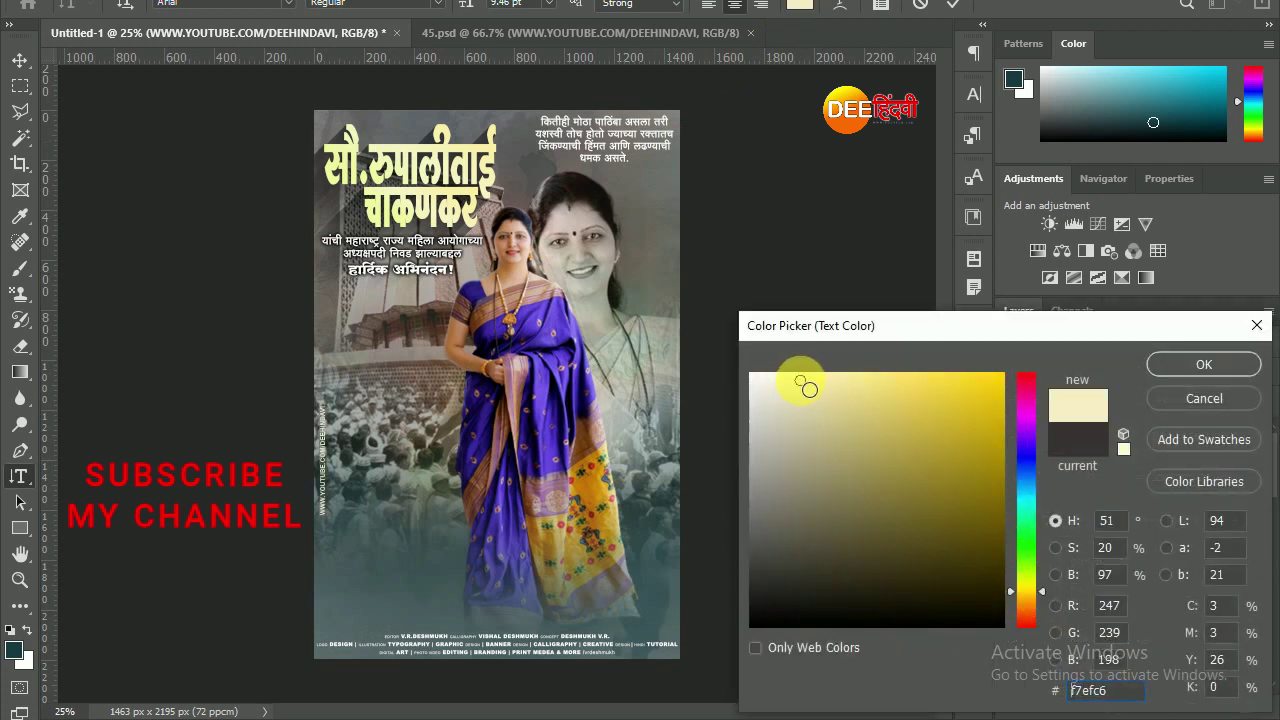
pyautogui.click(750, 373)
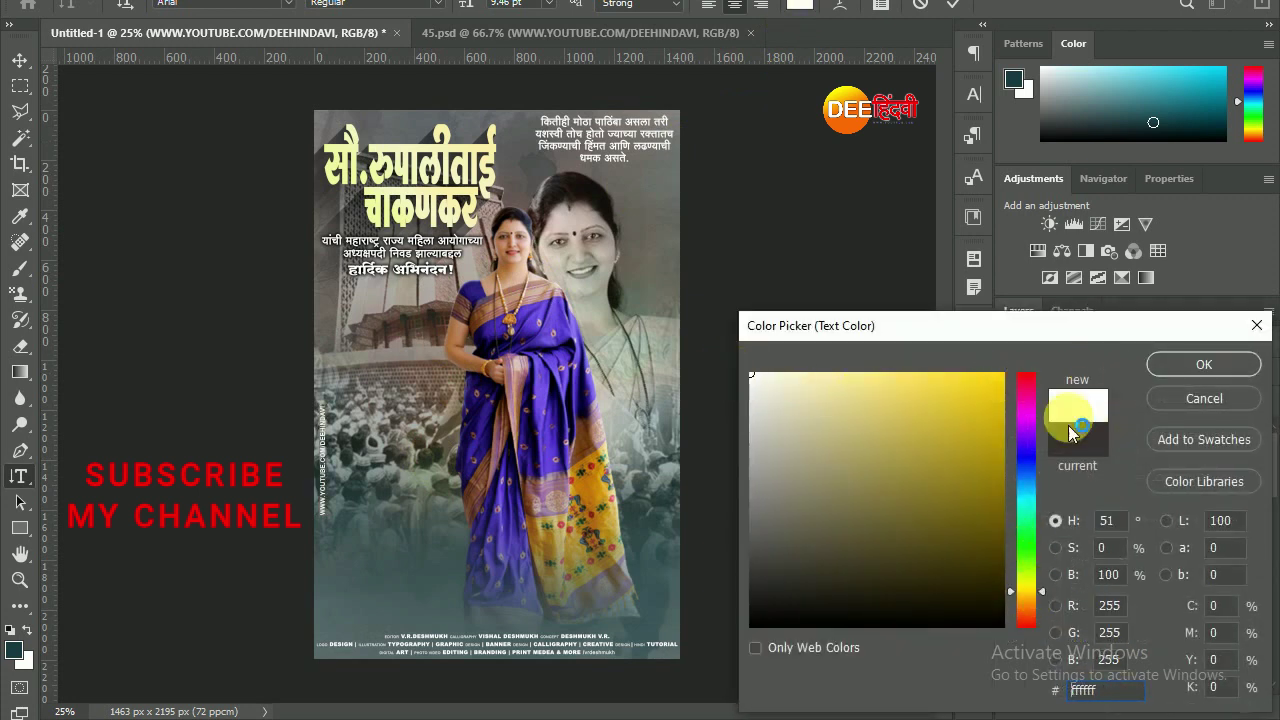
pyautogui.click(1156, 368)
pyautogui.click(19, 60)
pyautogui.moveTo(314, 425); pyautogui.dragTo(314, 470)
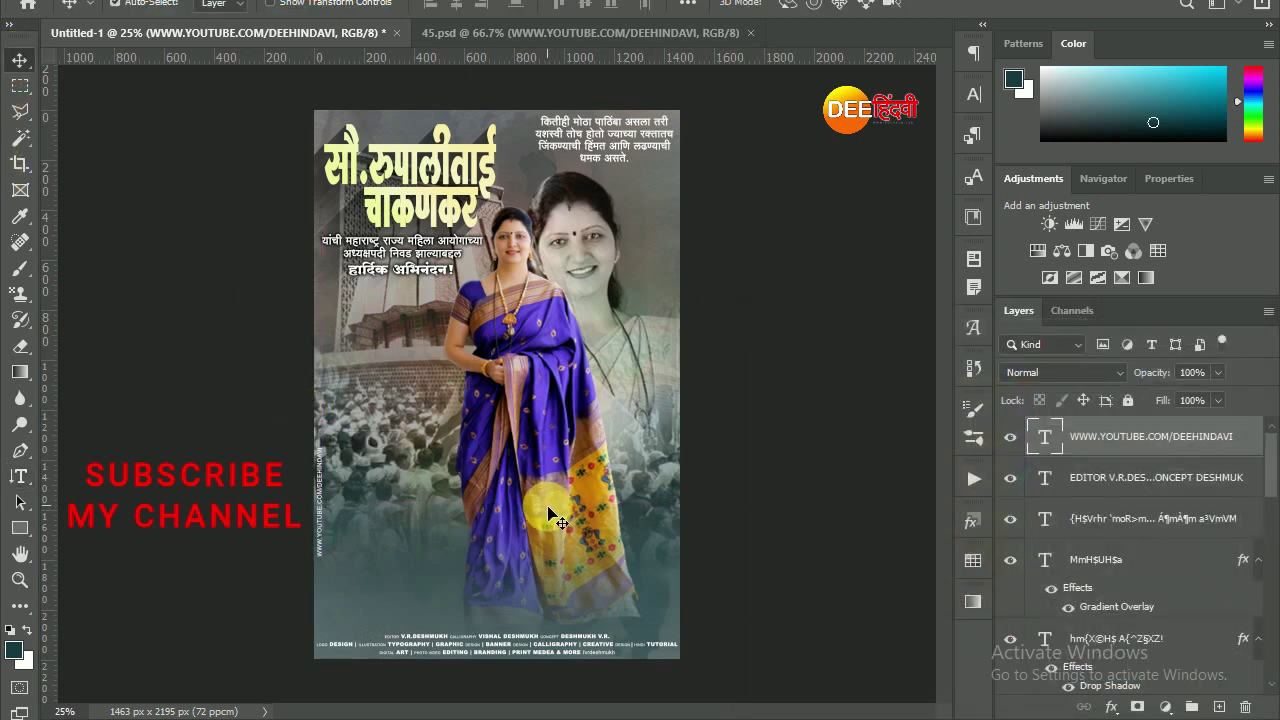
pyautogui.click(453, 30)
pyautogui.click(876, 404)
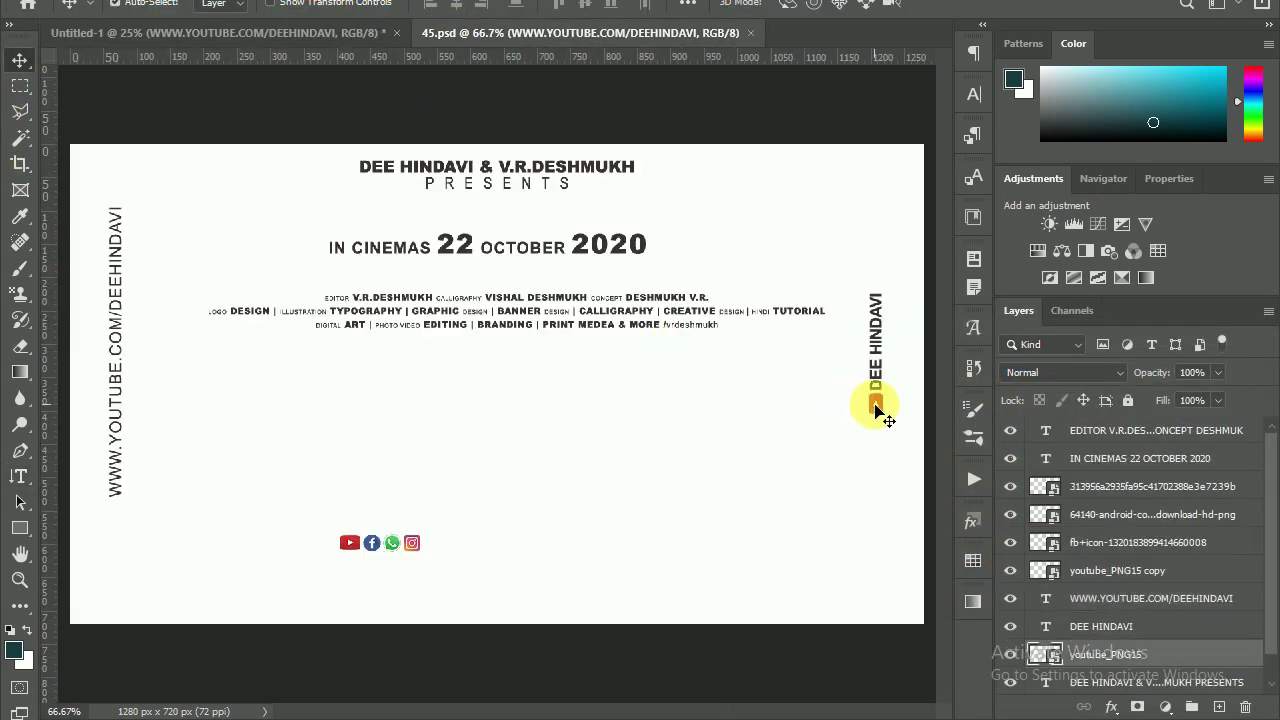
# Step: Bring the DEE HINDAVI channel name and YouTube icon onto the poster's right edge
pyautogui.moveTo(876, 404); pyautogui.dragTo(330, 378)
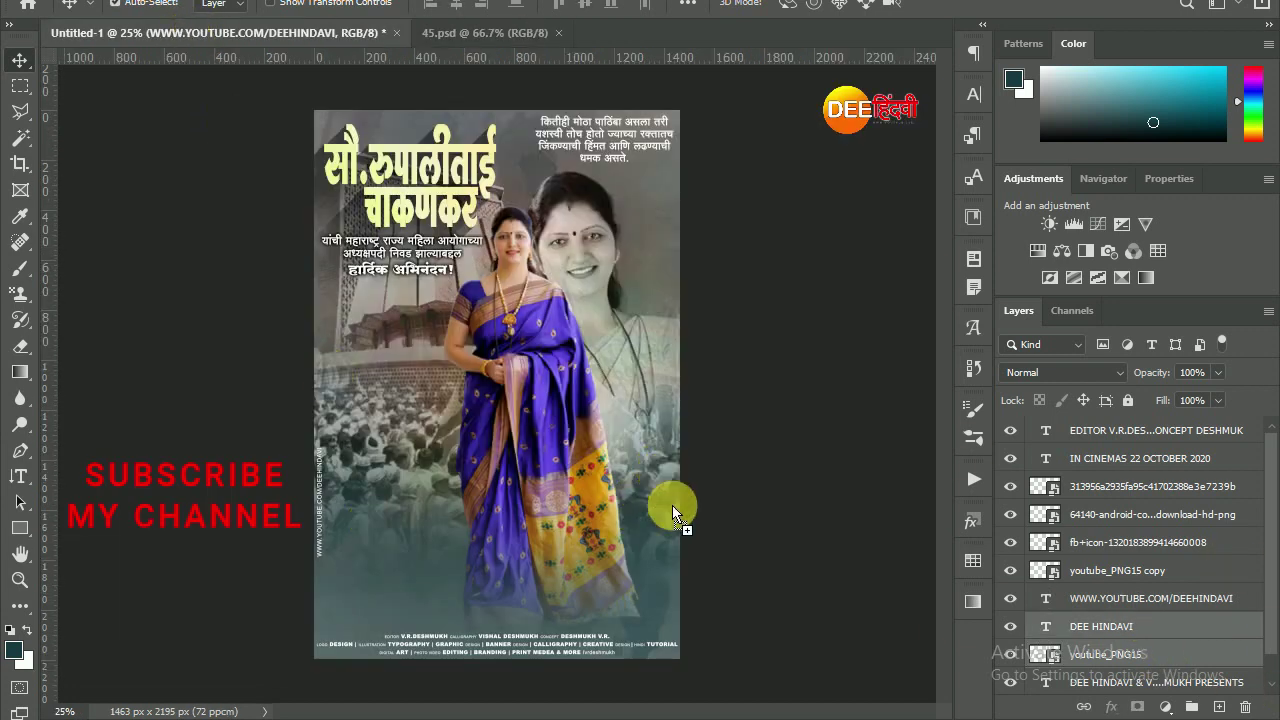
pyautogui.moveTo(674, 455)
pyautogui.mouseDown()
pyautogui.moveTo(723, 451)
pyautogui.moveTo(671, 409)
pyautogui.moveTo(678, 387)
pyautogui.mouseUp()
pyautogui.hotkey('ctrl', 't')
pyautogui.click(990, 5)
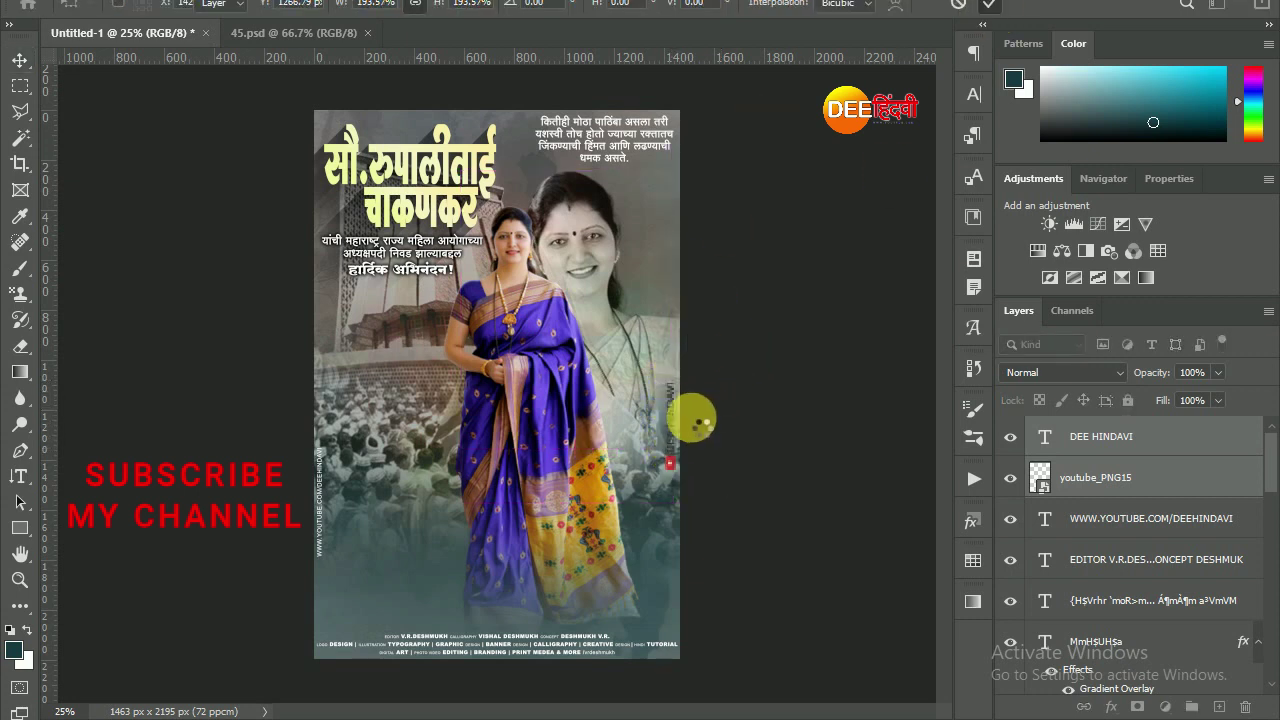
# Step: Colour the vertical DEE HINDAVI channel name white
pyautogui.click(19, 476)
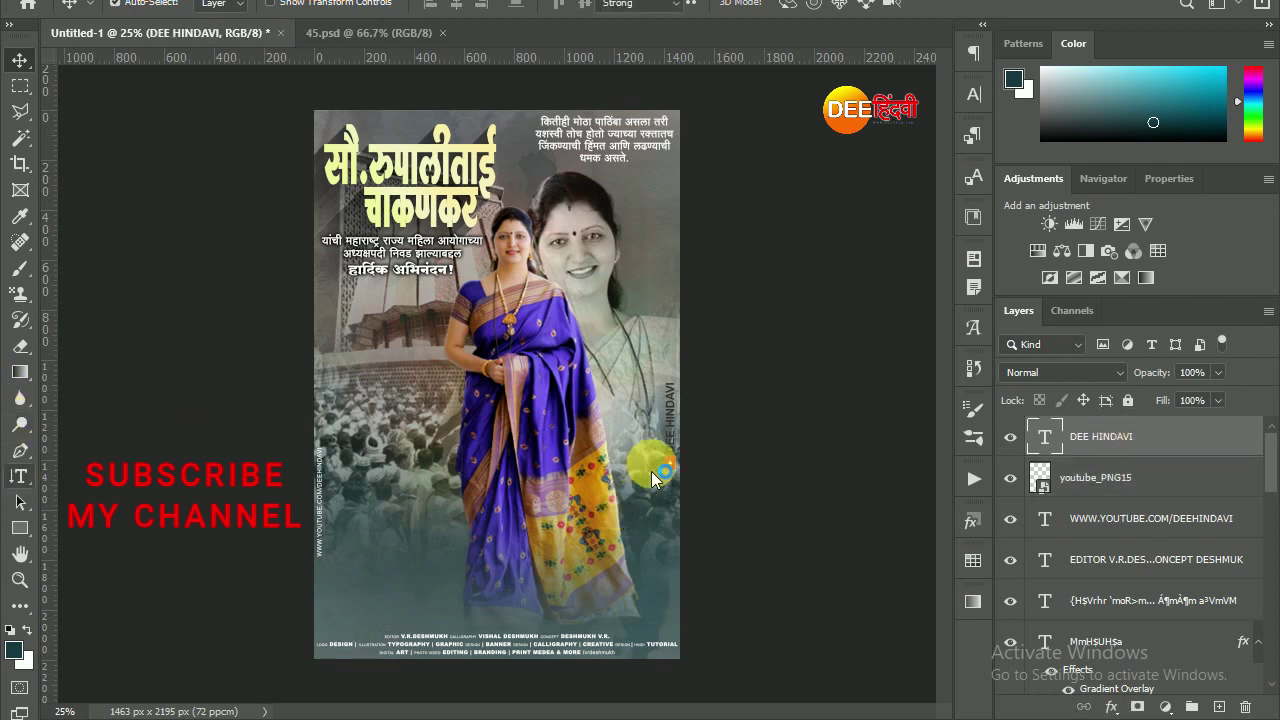
pyautogui.click(672, 447)
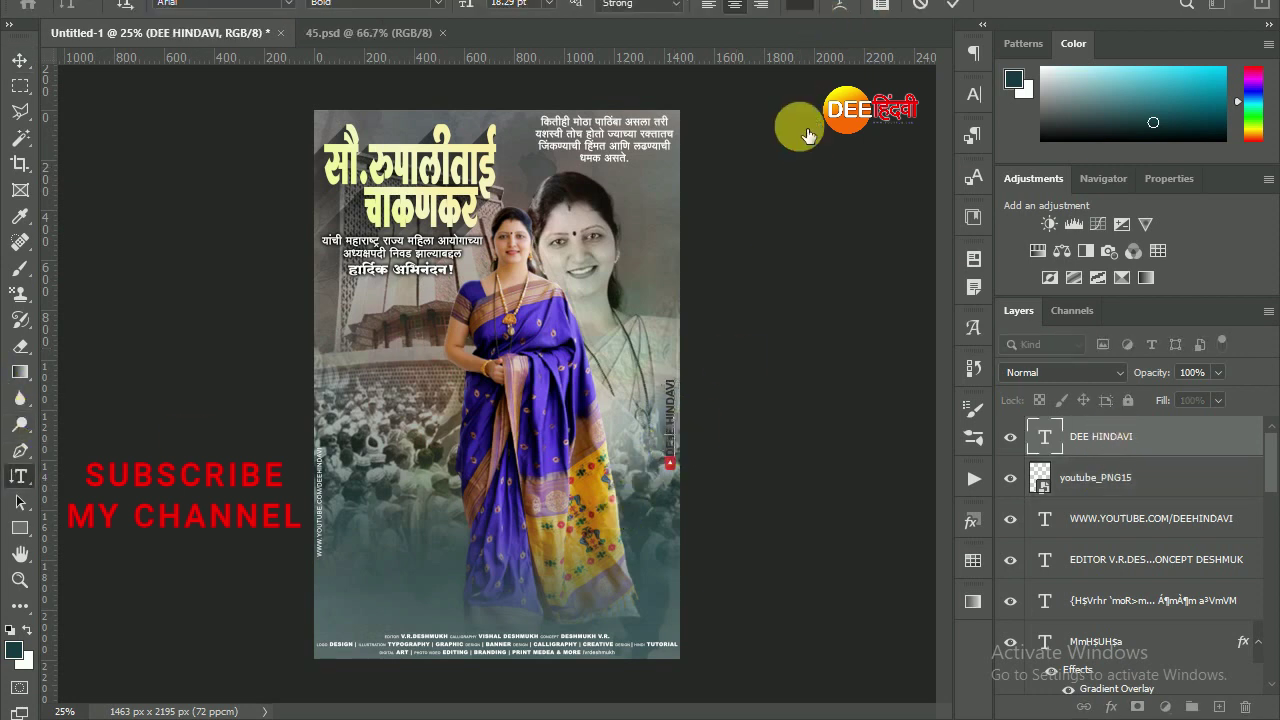
pyautogui.click(686, 334)
pyautogui.click(1168, 363)
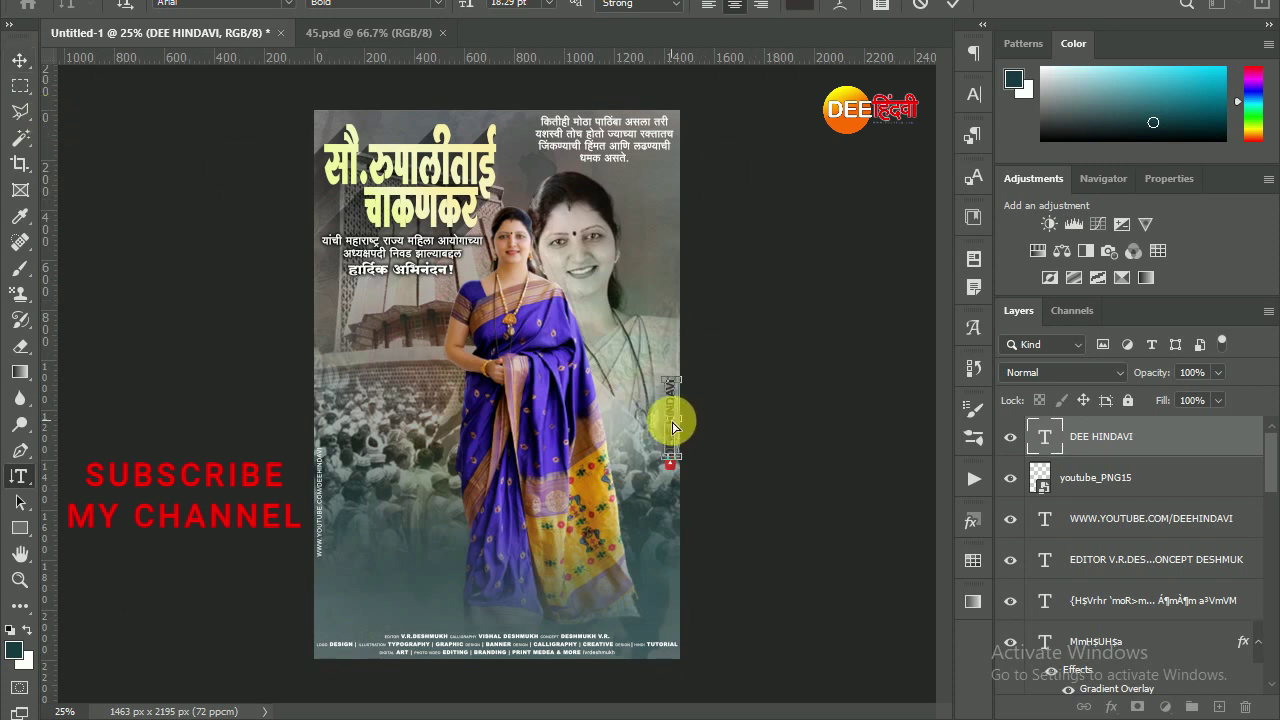
pyautogui.click(800, 5)
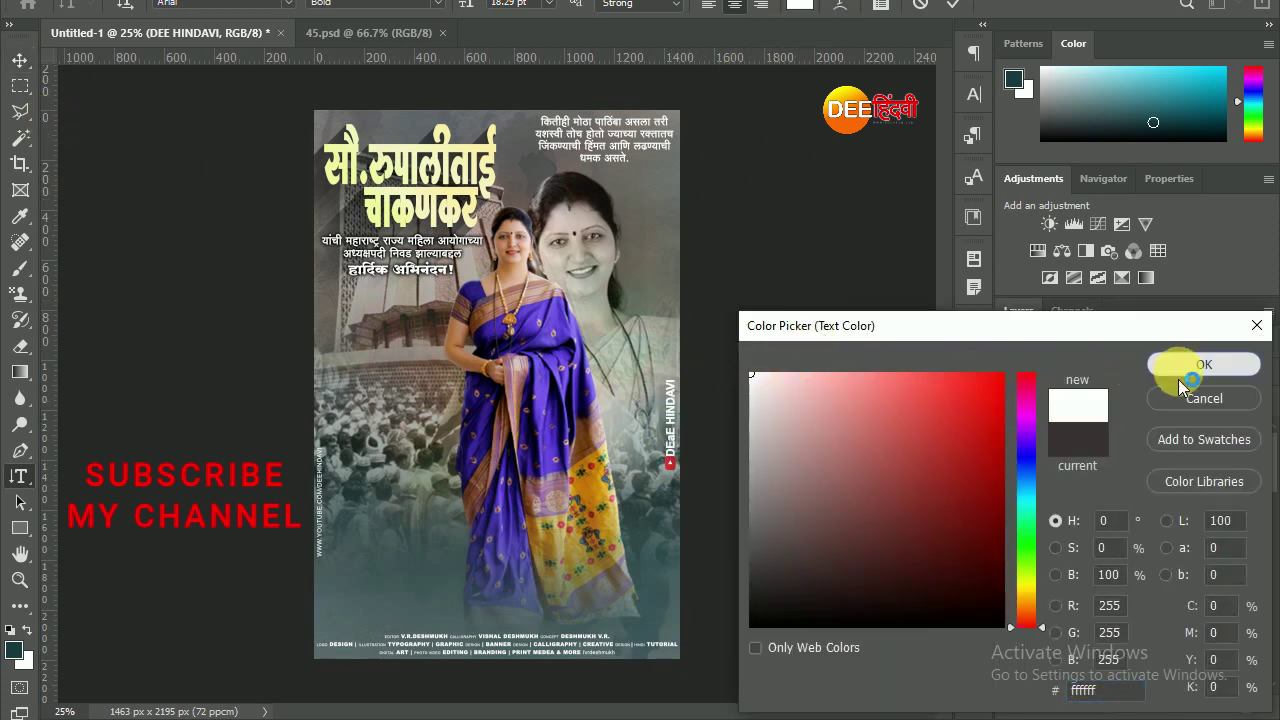
pyautogui.click(1180, 374)
pyautogui.click(20, 58)
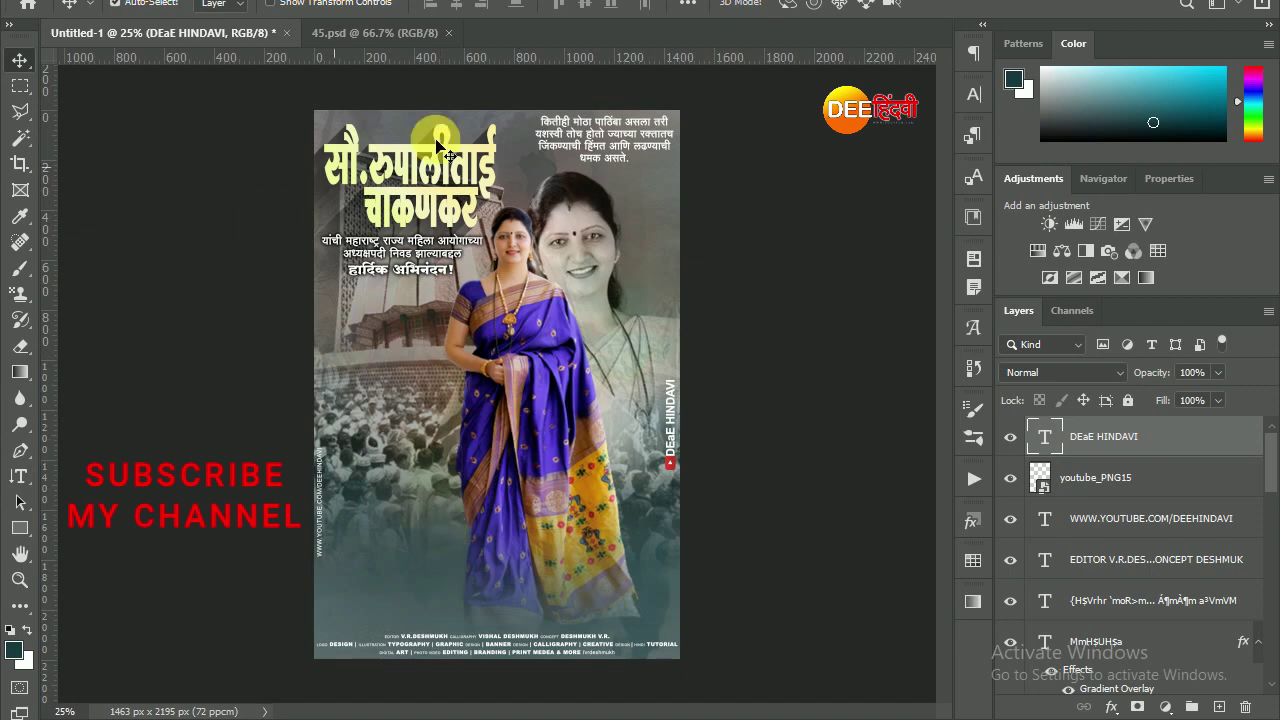
pyautogui.doubleClick(151, 126)
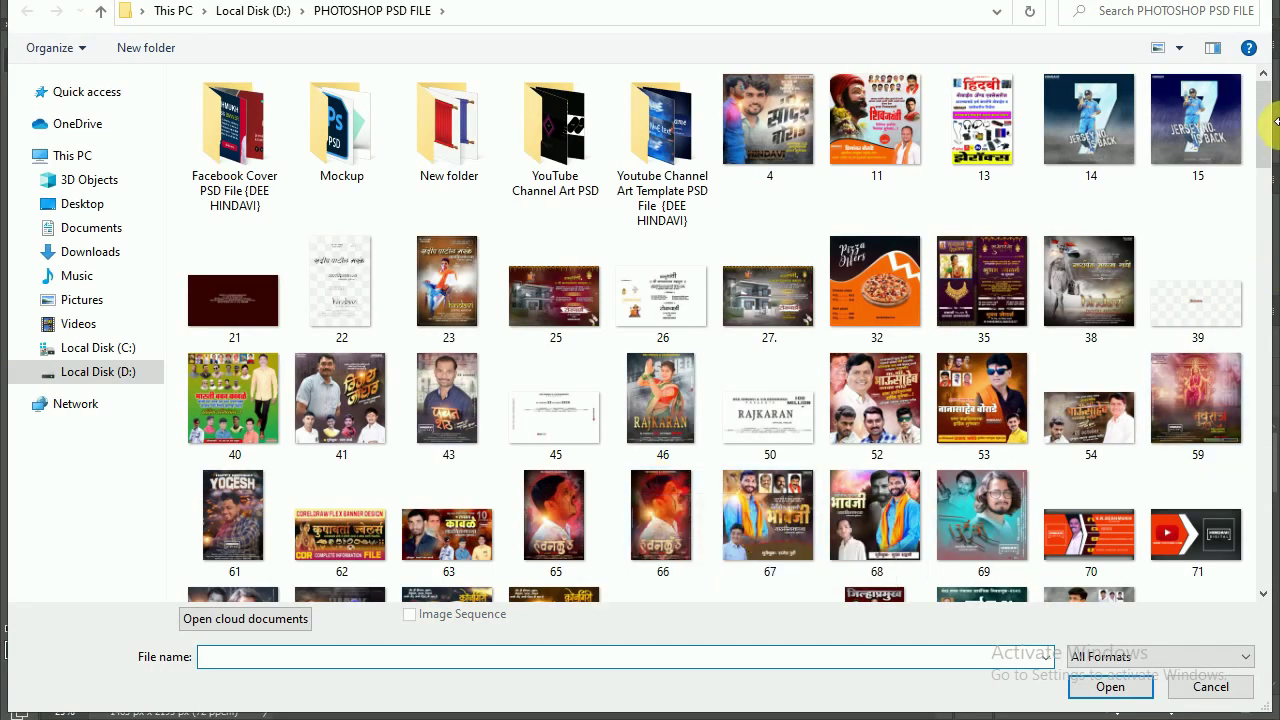
# Step: Open 282.psd and drop the Hindavi logo onto the poster
pyautogui.moveTo(1265, 114); pyautogui.dragTo(1265, 550)
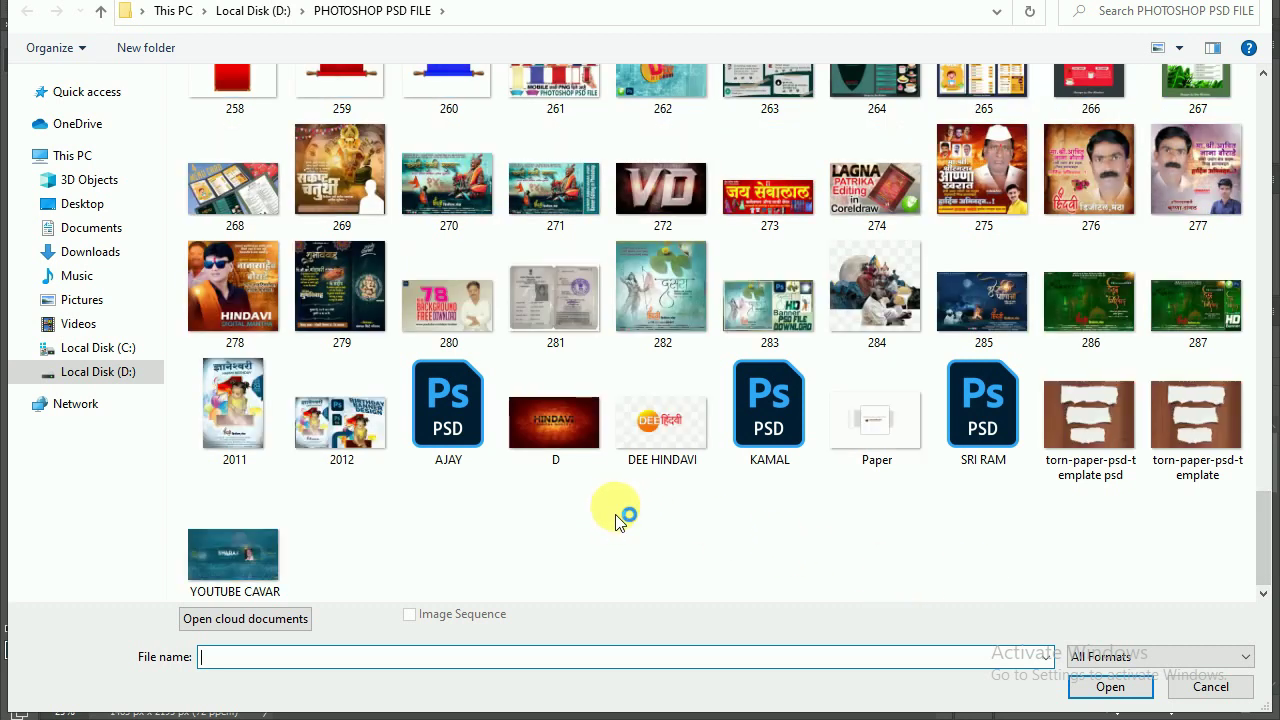
pyautogui.doubleClick(663, 350)
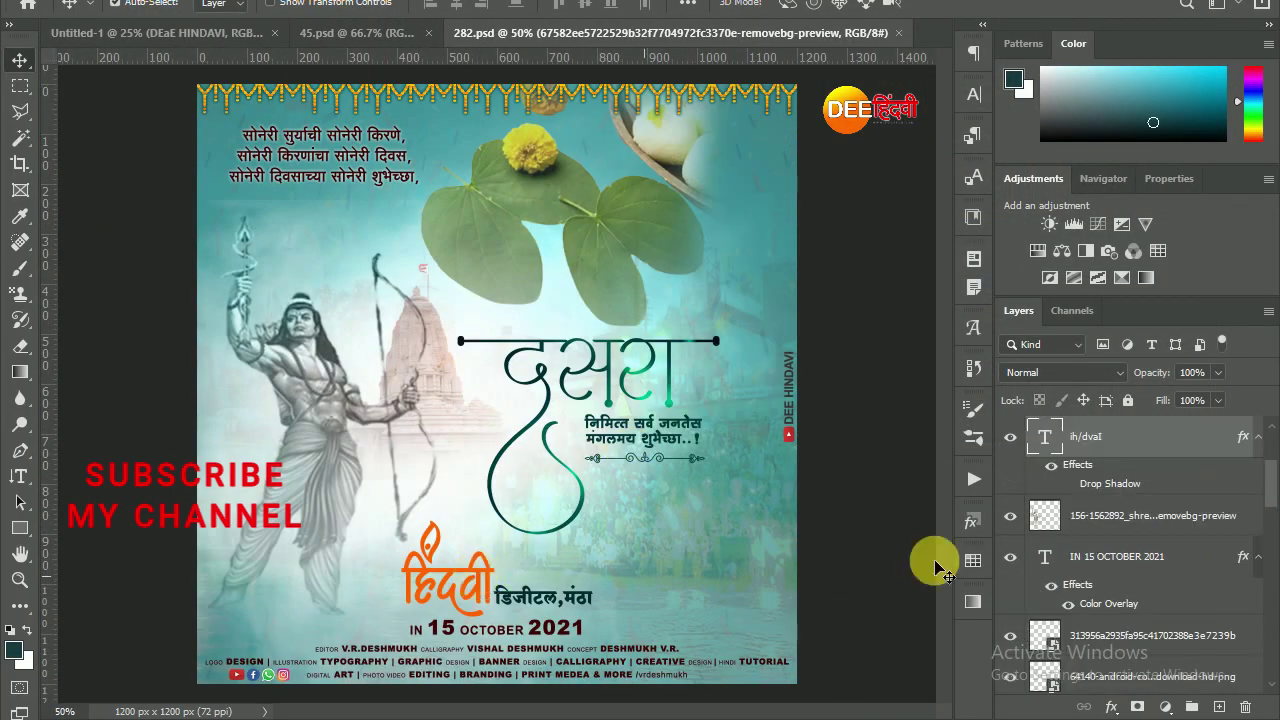
pyautogui.click(1136, 590)
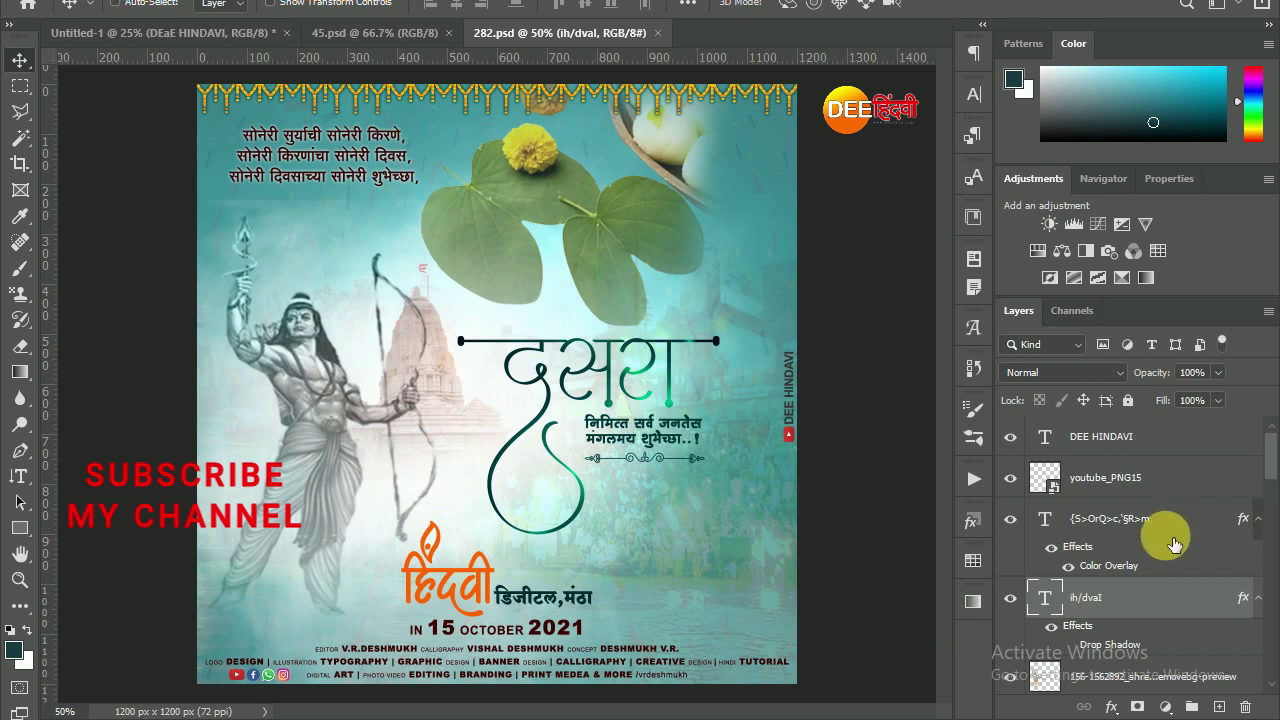
pyautogui.moveTo(476, 549); pyautogui.dragTo(265, 57)
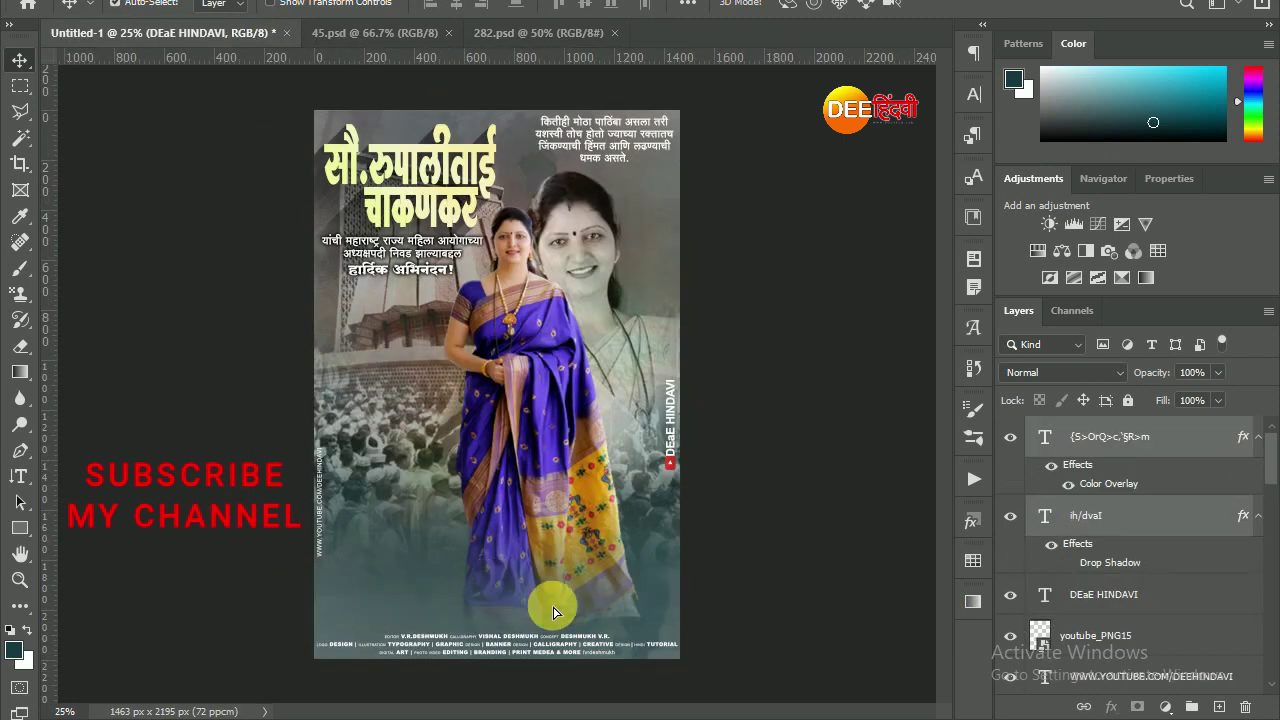
pyautogui.moveTo(486, 590); pyautogui.dragTo(527, 630)
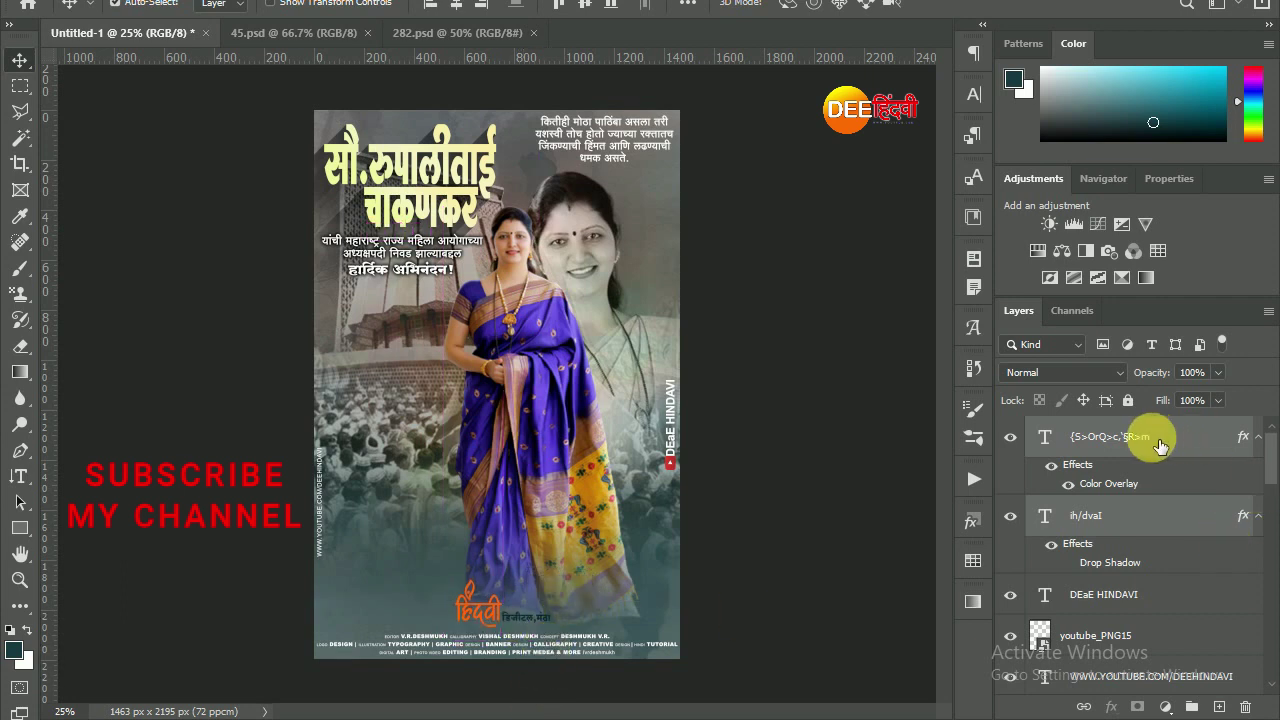
# Step: Give the Hindavi script wordmark a yellow Color Overlay
pyautogui.click(1150, 517)
pyautogui.rightClick(1157, 517)
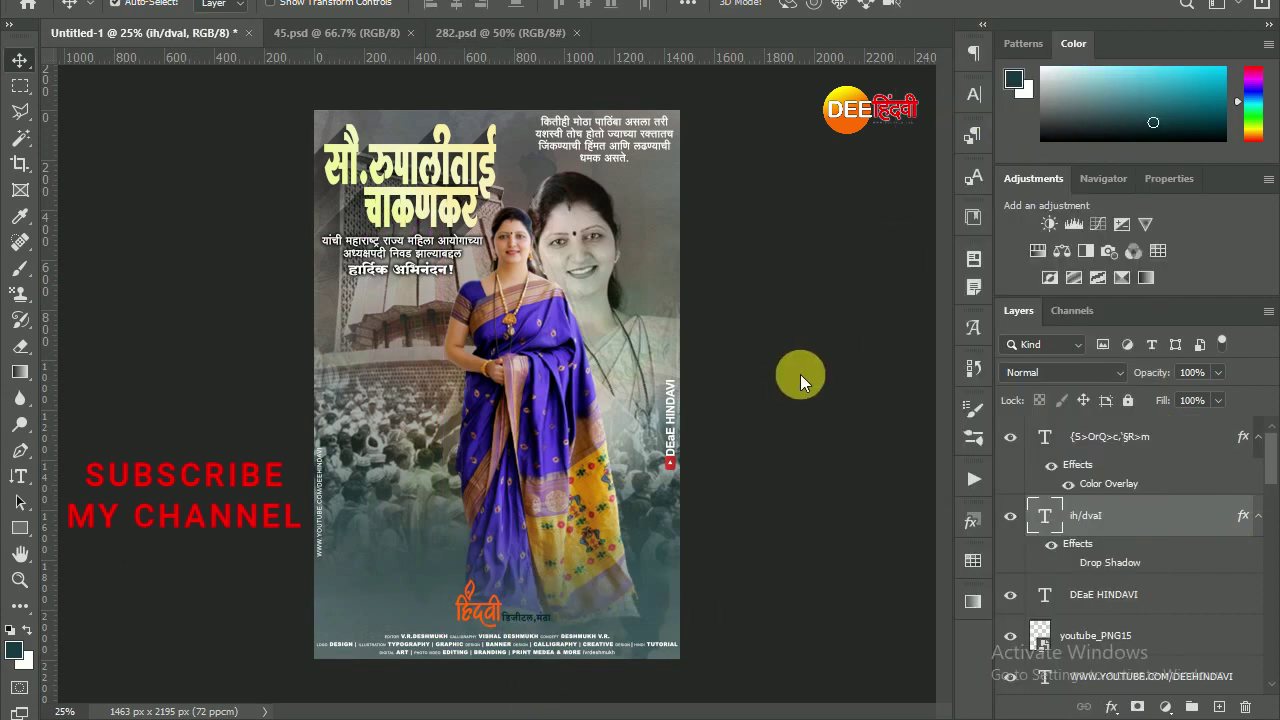
pyautogui.click(580, 428)
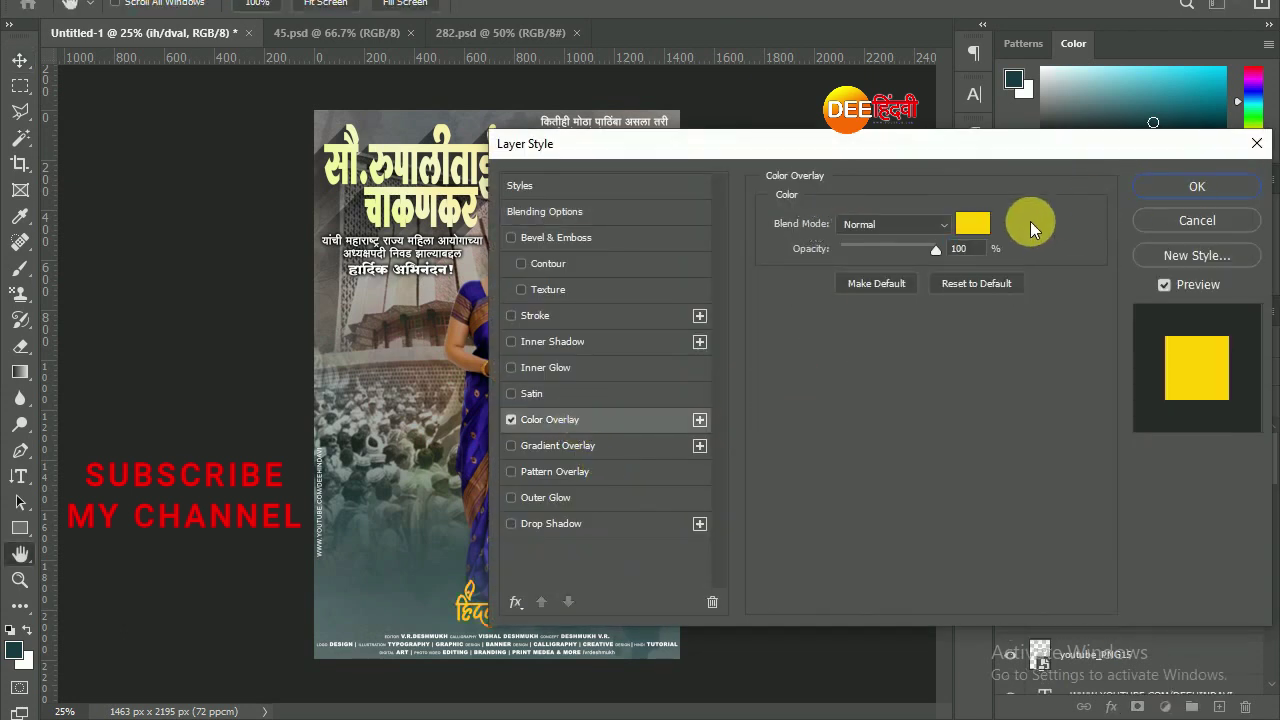
pyautogui.click(1198, 190)
# Step: Give the डिजीटल,मंठा text a white Color Overlay
pyautogui.click(543, 609)
pyautogui.rightClick(1177, 429)
pyautogui.click(814, 284)
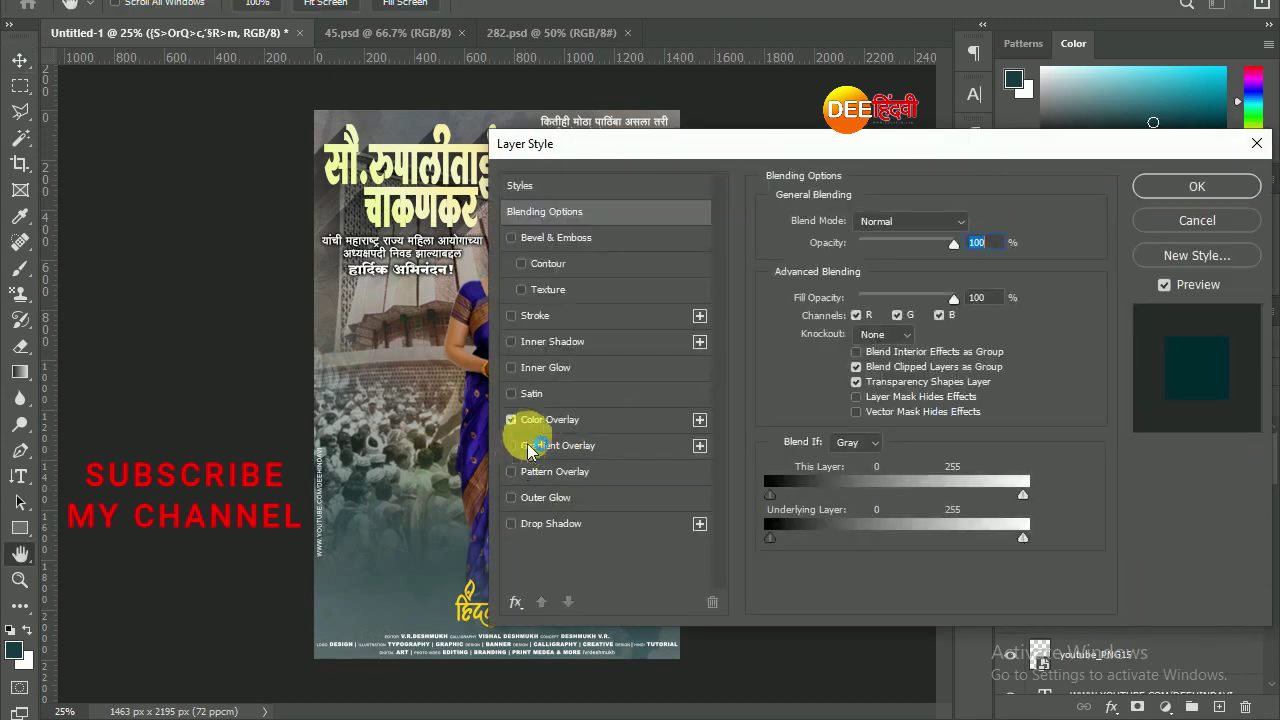
pyautogui.click(522, 420)
pyautogui.click(970, 218)
pyautogui.click(769, 383)
pyautogui.click(1200, 363)
pyautogui.click(1197, 187)
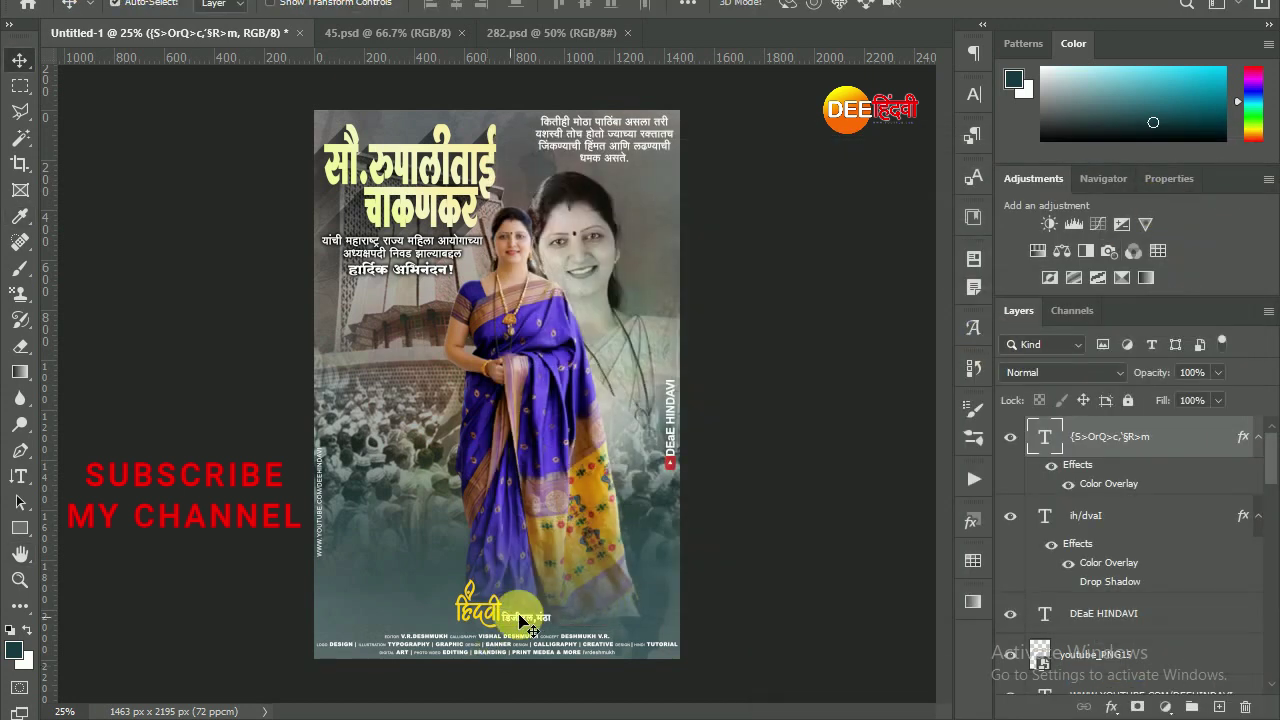
# Step: Enlarge the whole logo to about 136% at the poster's bottom centre
pyautogui.keyDown('ctrl'); pyautogui.click(1100, 520); pyautogui.keyUp('ctrl')
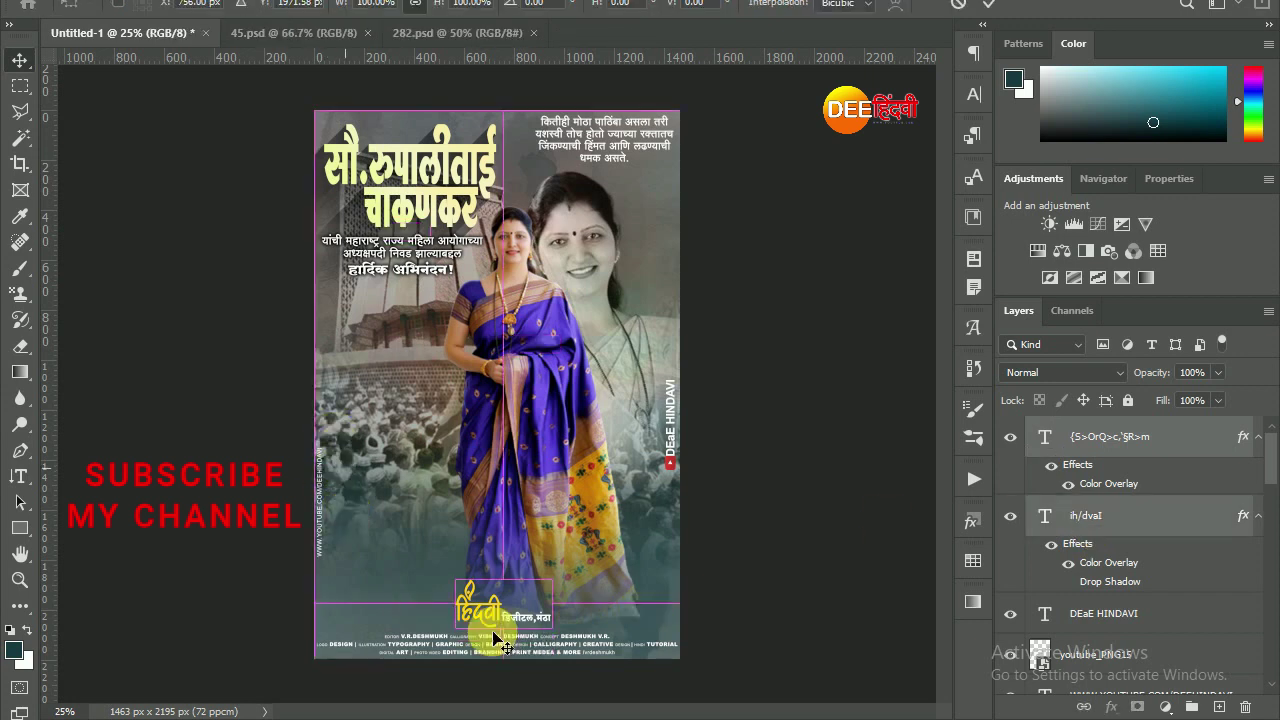
pyautogui.hotkey('ctrl', 't')
pyautogui.moveTo(562, 588); pyautogui.dragTo(585, 560)
pyautogui.moveTo(530, 600); pyautogui.dragTo(518, 594)
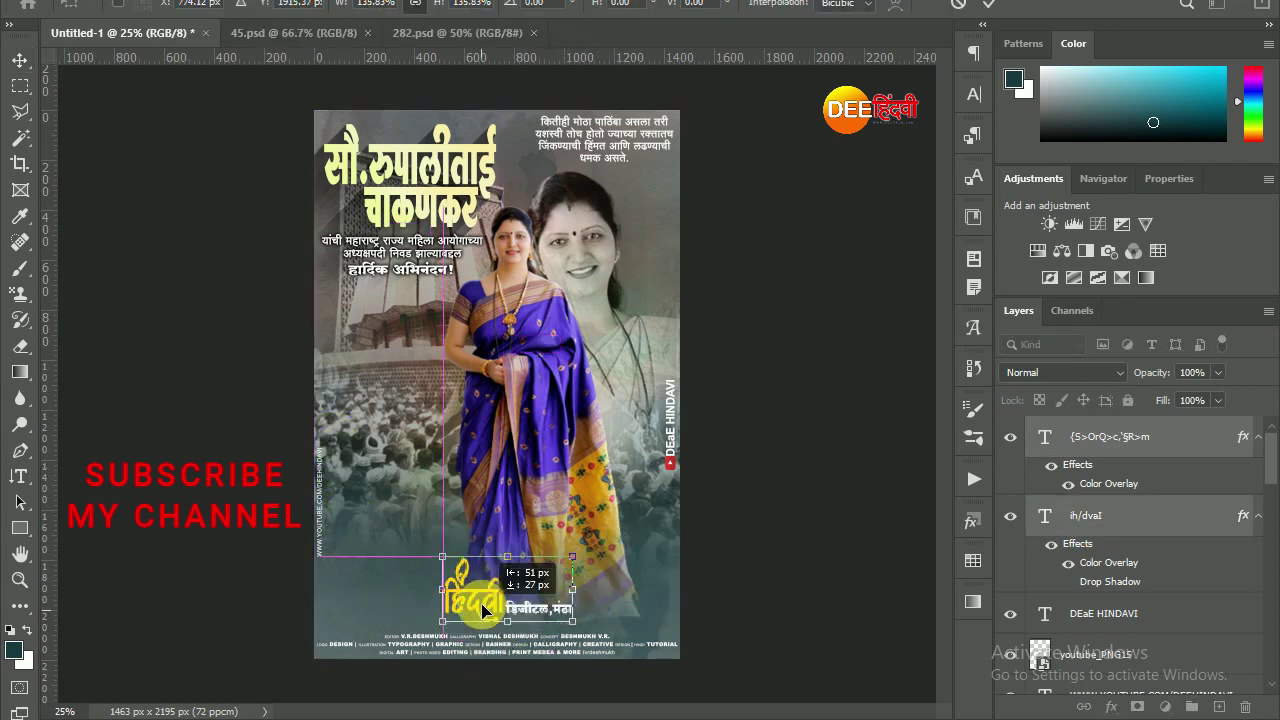
pyautogui.click(987, 6)
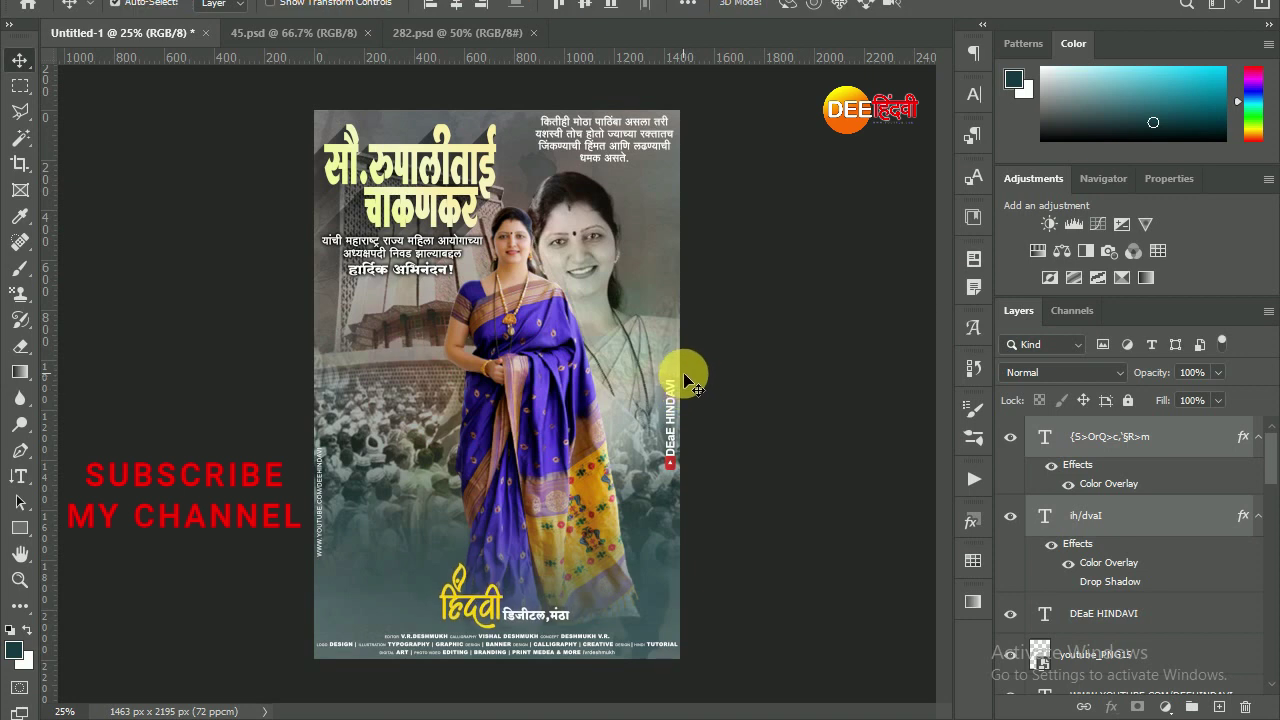
# Step: Copy the YouTube, Facebook, WhatsApp and Instagram icons from 45.psd to the poster's lower left, enlarged
pyautogui.click(340, 33)
pyautogui.click(1120, 488)
pyautogui.keyDown('shift'); pyautogui.click(1110, 570); pyautogui.keyUp('shift')
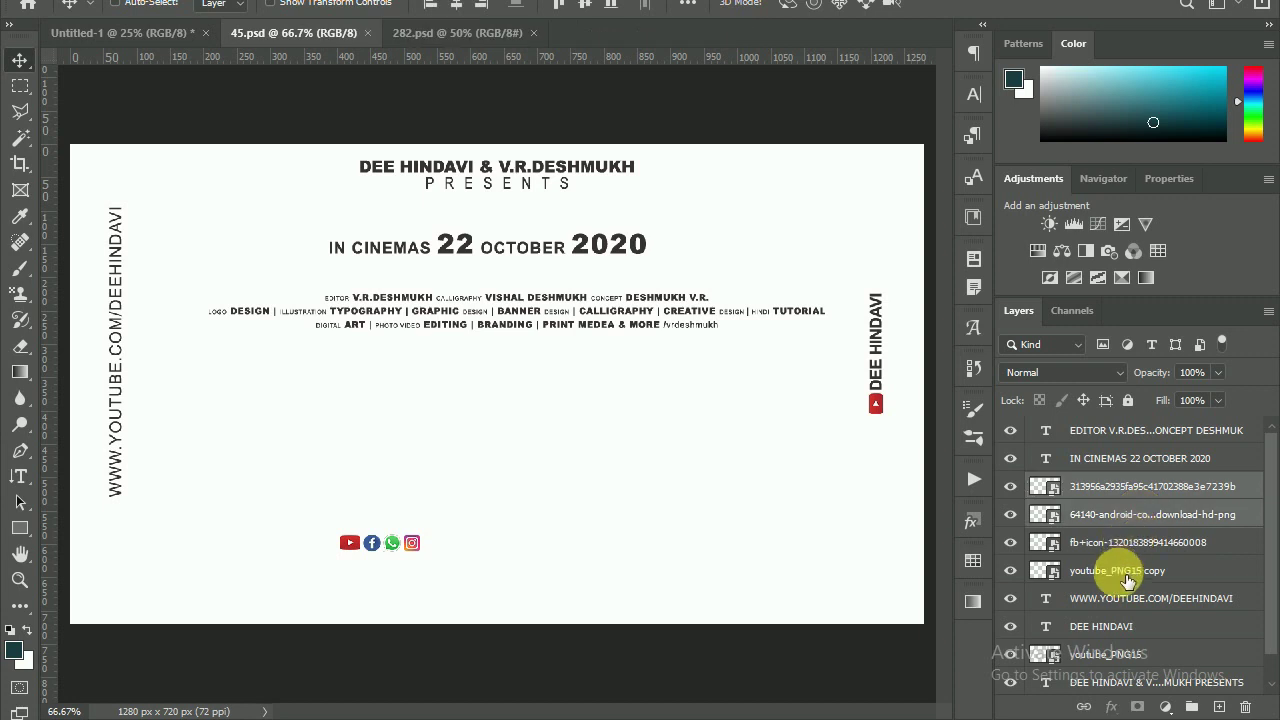
pyautogui.moveTo(427, 556); pyautogui.dragTo(183, 52)
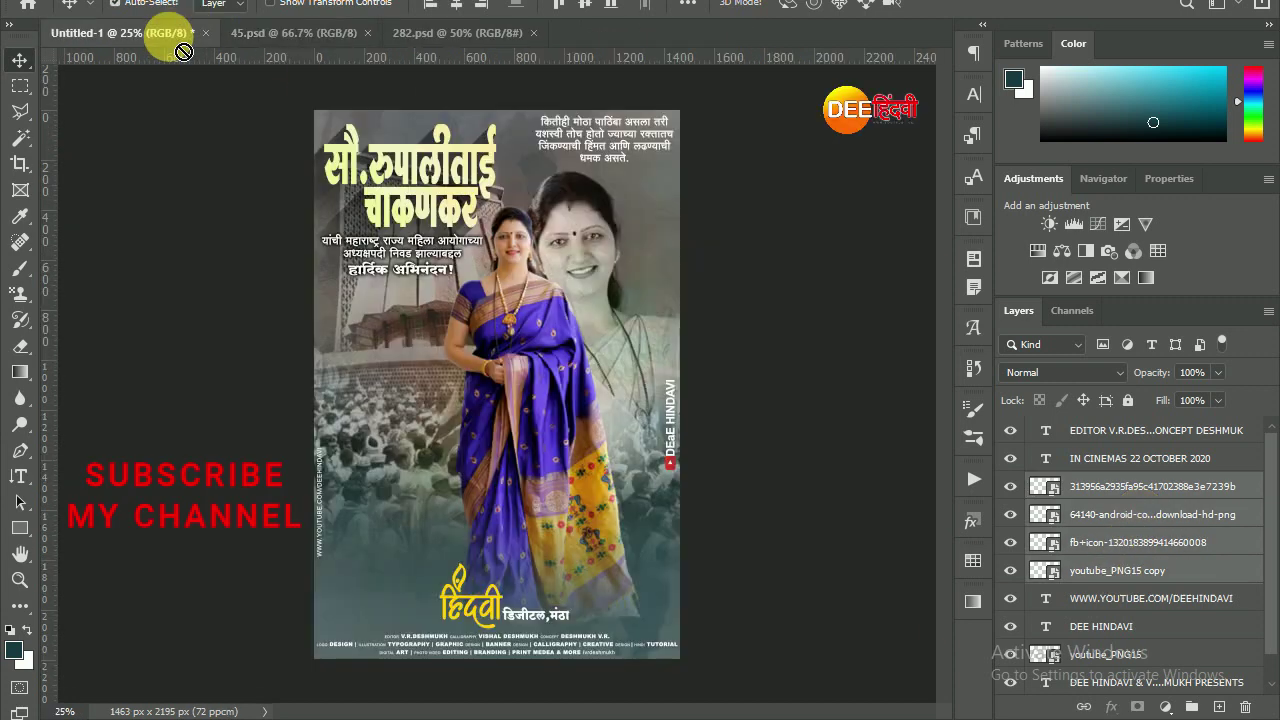
pyautogui.moveTo(381, 569)
pyautogui.mouseDown()
pyautogui.moveTo(388, 613)
pyautogui.moveTo(349, 614)
pyautogui.mouseUp()
pyautogui.hotkey('ctrl', 't')
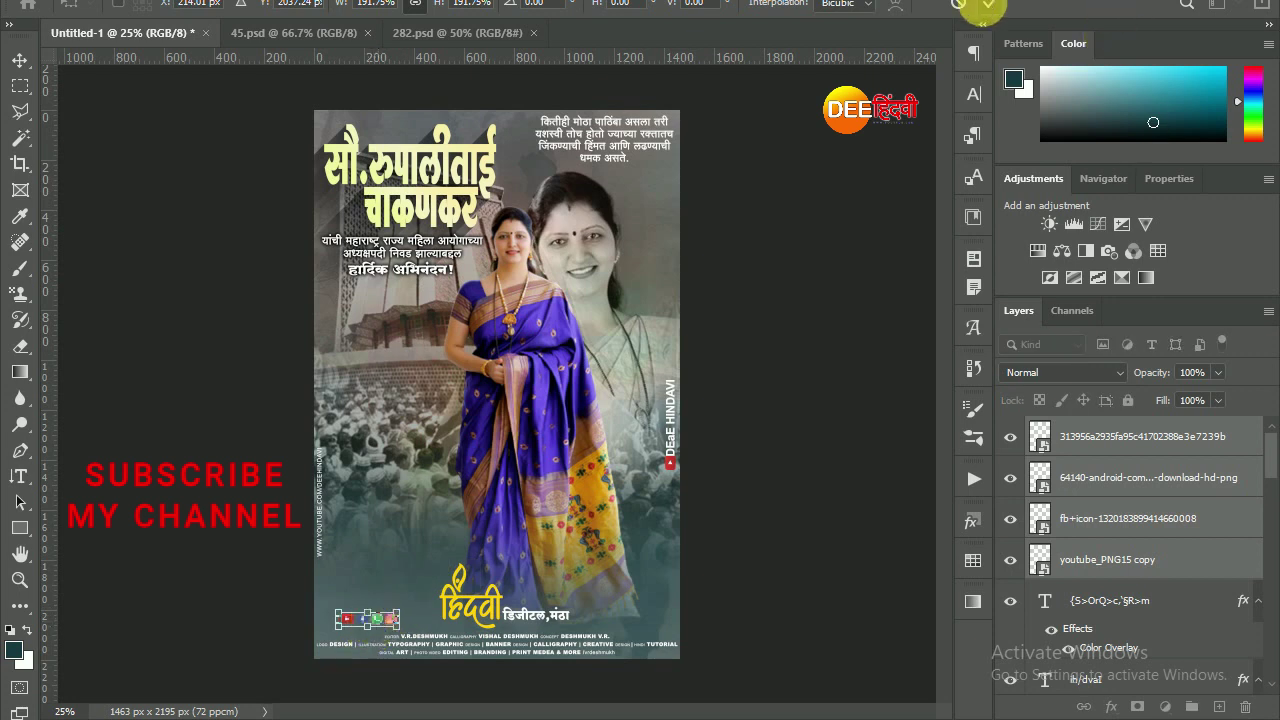
pyautogui.click(988, 5)
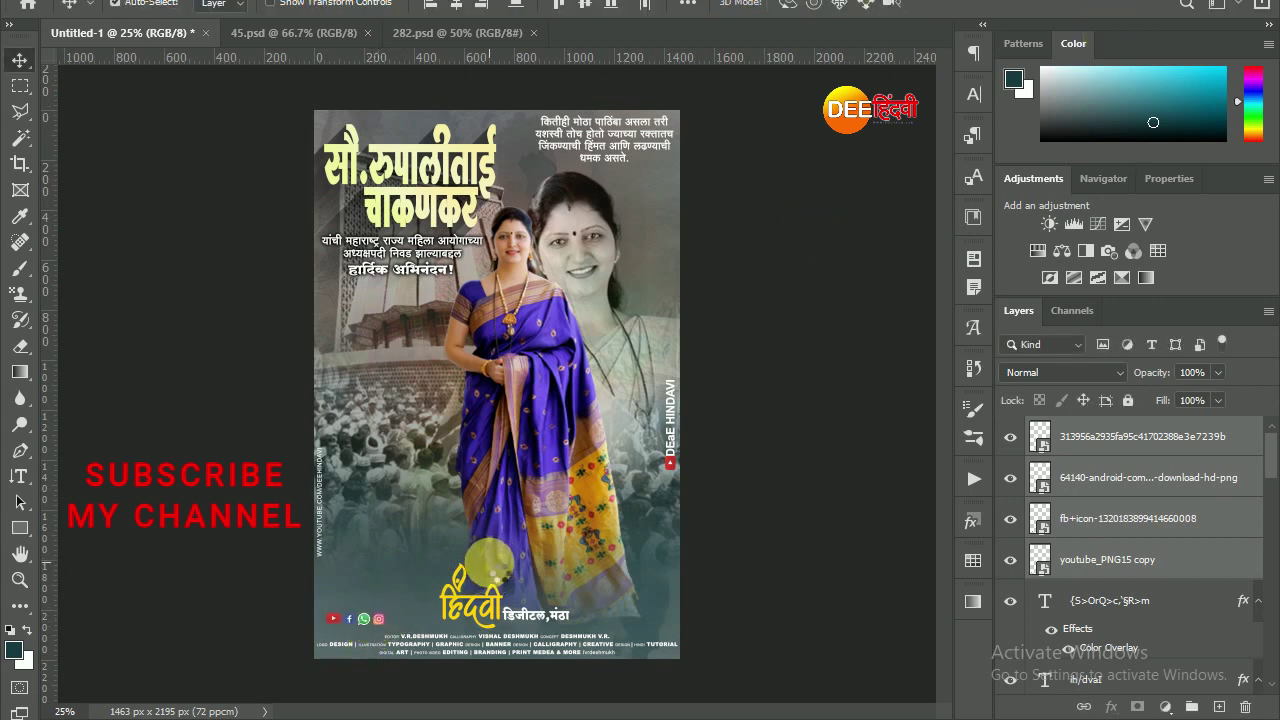